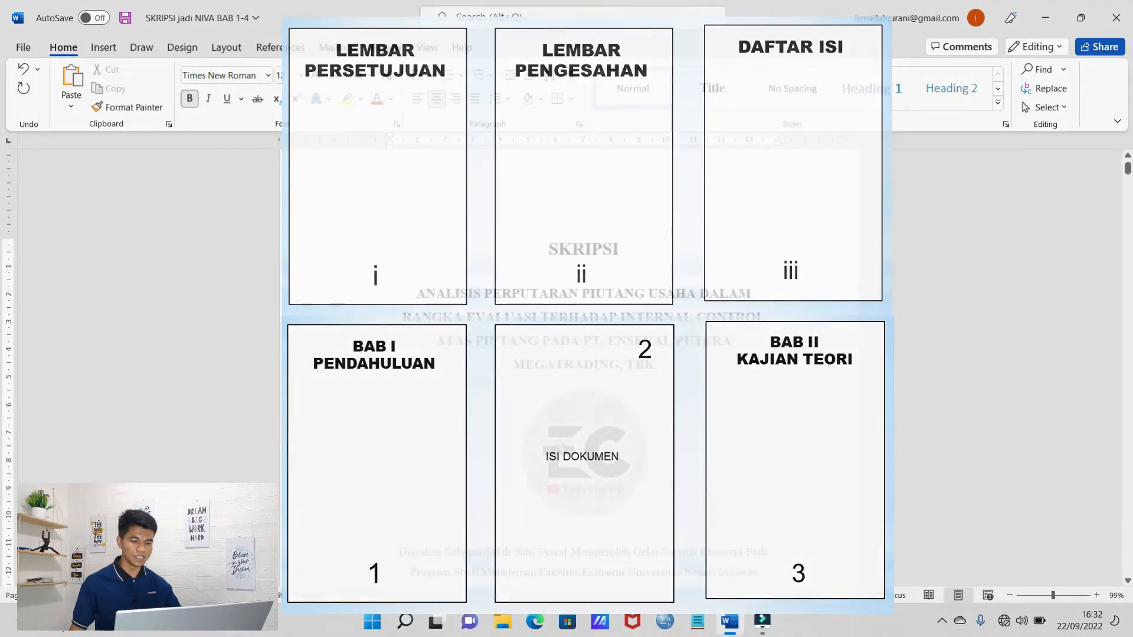
- Look through the thesis's front matter from the cover page to the DAFTAR ISI table of contents
{"action": "scroll", "coordinate": [597, 337], "scroll_direction": "down", "scroll_amount": 5}
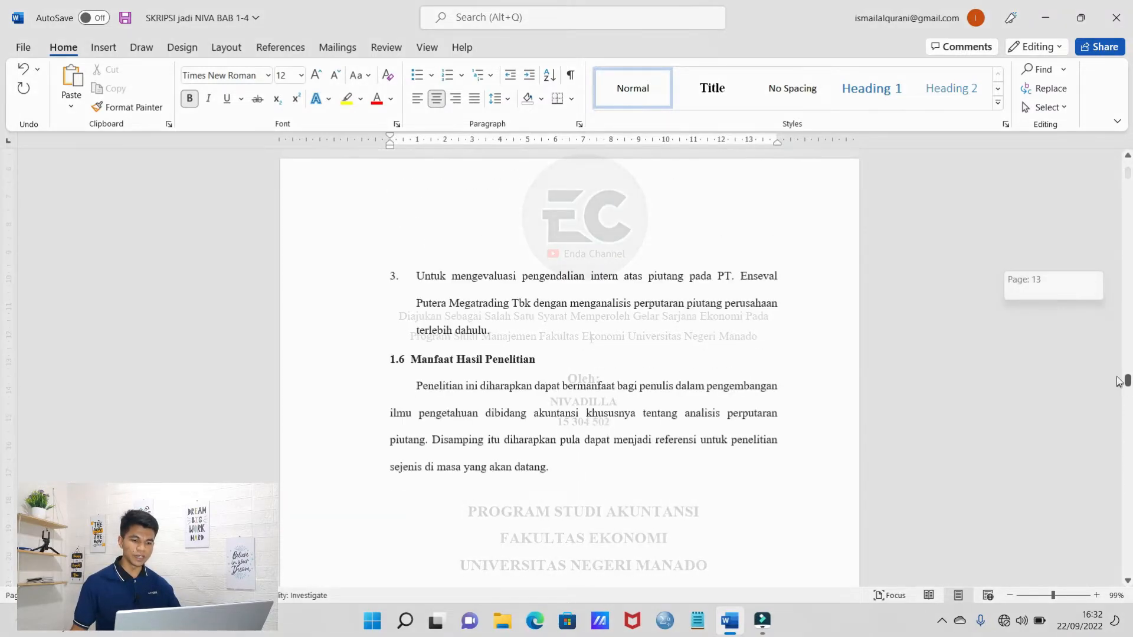
{"action": "left_click_drag", "start_coordinate": [1119, 348], "coordinate": [1128, 202]}
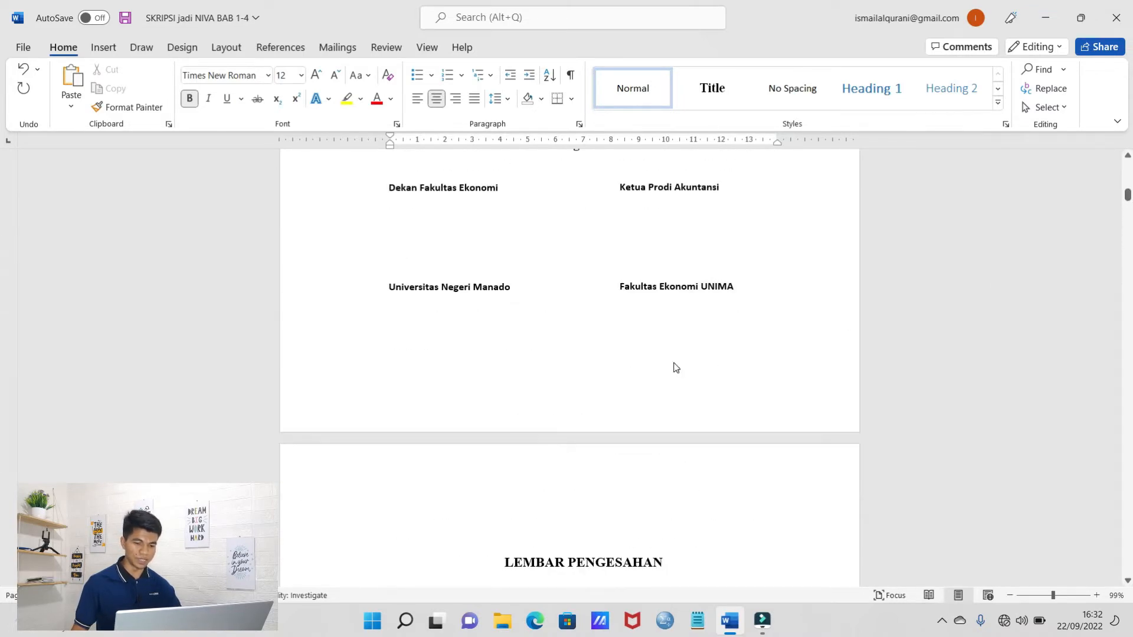
{"action": "scroll", "coordinate": [676, 367], "scroll_direction": "up", "scroll_amount": 6}
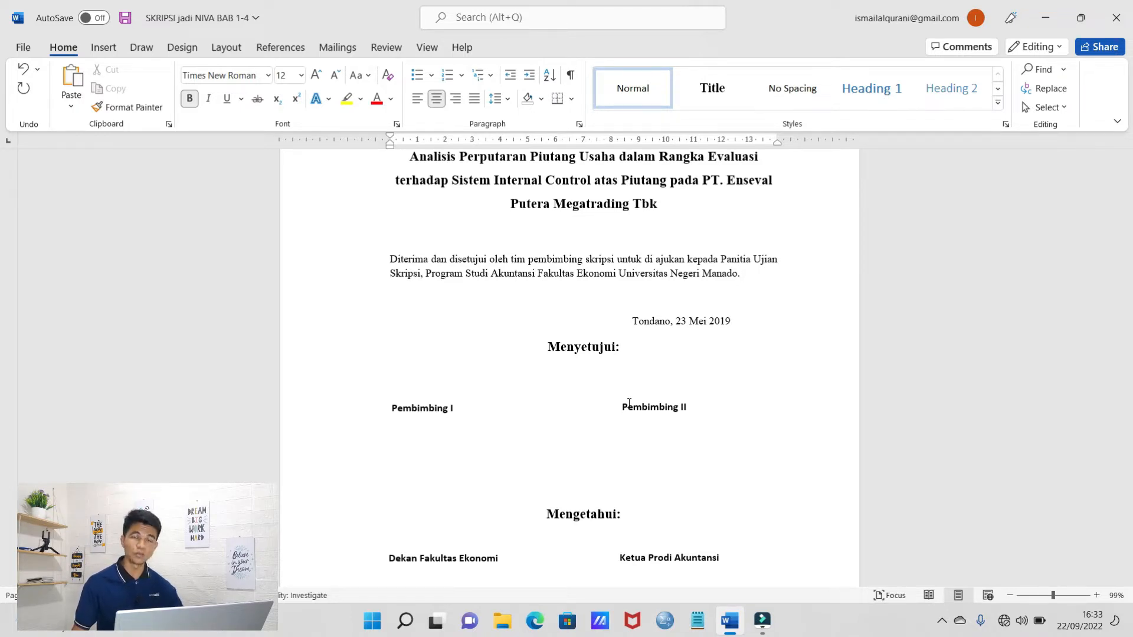
{"action": "scroll", "coordinate": [629, 403], "scroll_direction": "up", "scroll_amount": 3}
{"action": "scroll", "coordinate": [638, 391], "scroll_direction": "down", "scroll_amount": 6}
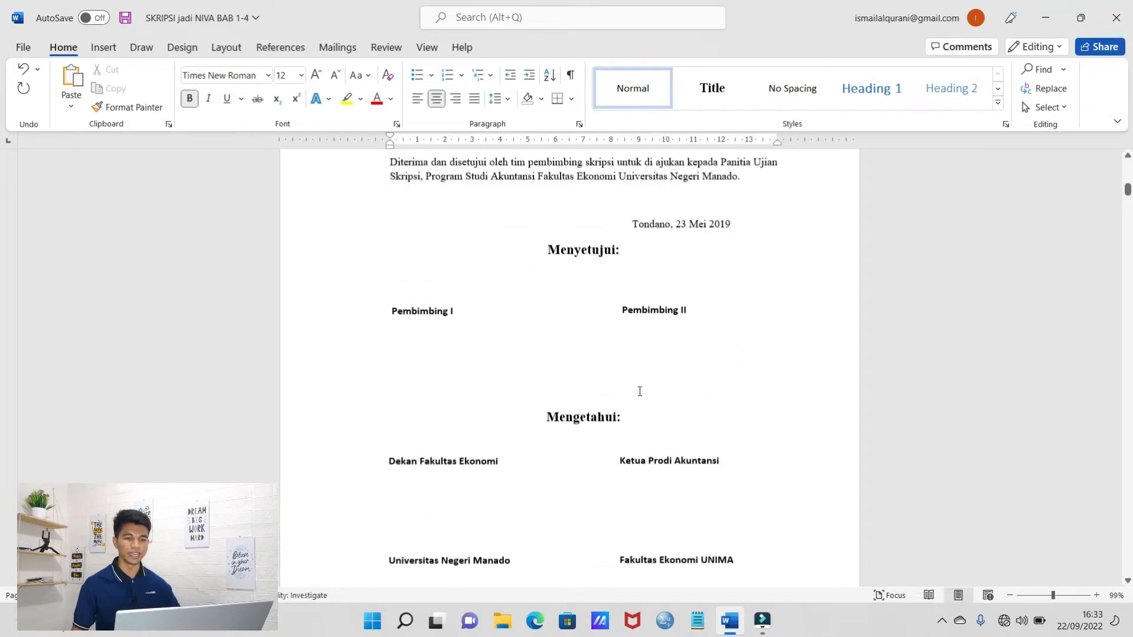
{"action": "scroll", "coordinate": [635, 450], "scroll_direction": "down", "scroll_amount": 3}
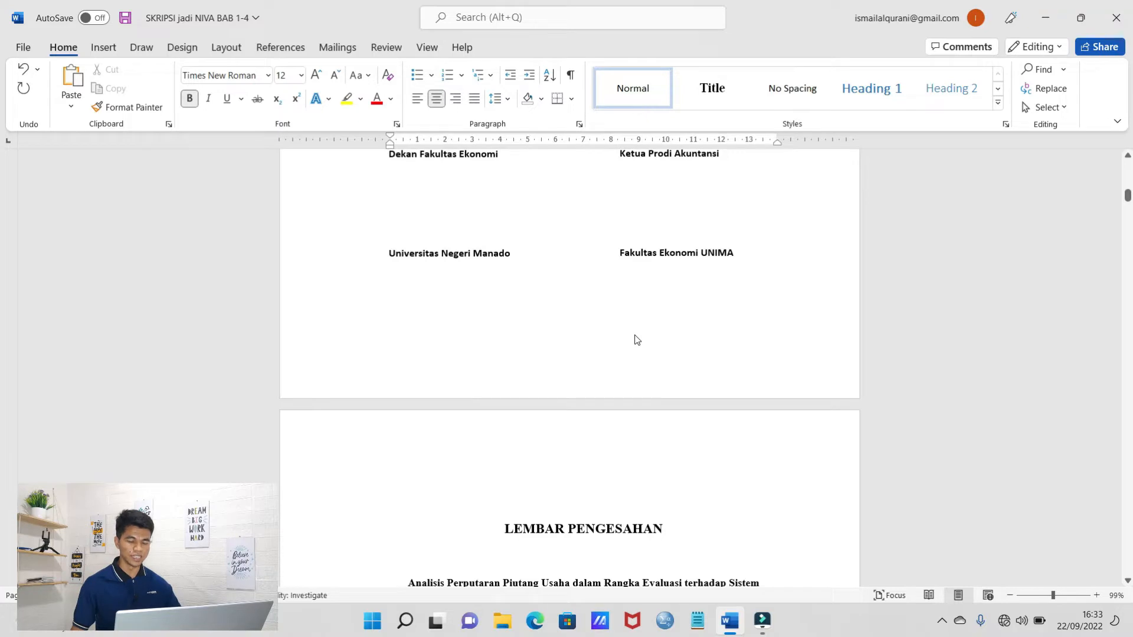
{"action": "scroll", "coordinate": [638, 337], "scroll_direction": "down", "scroll_amount": 5}
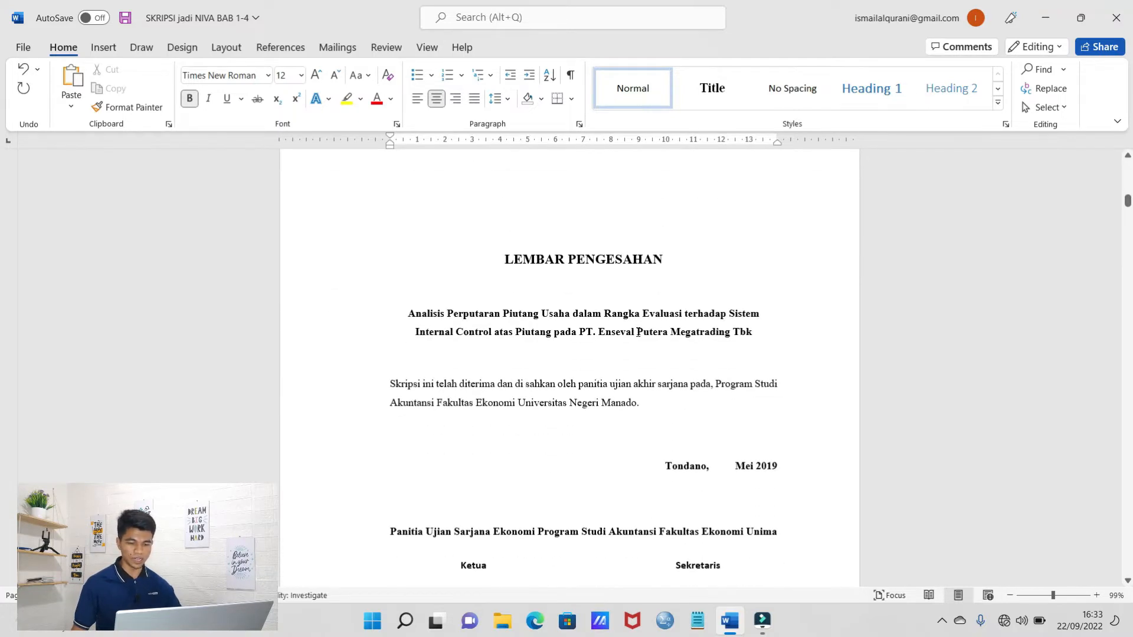
{"action": "scroll", "coordinate": [637, 335], "scroll_direction": "down", "scroll_amount": 10}
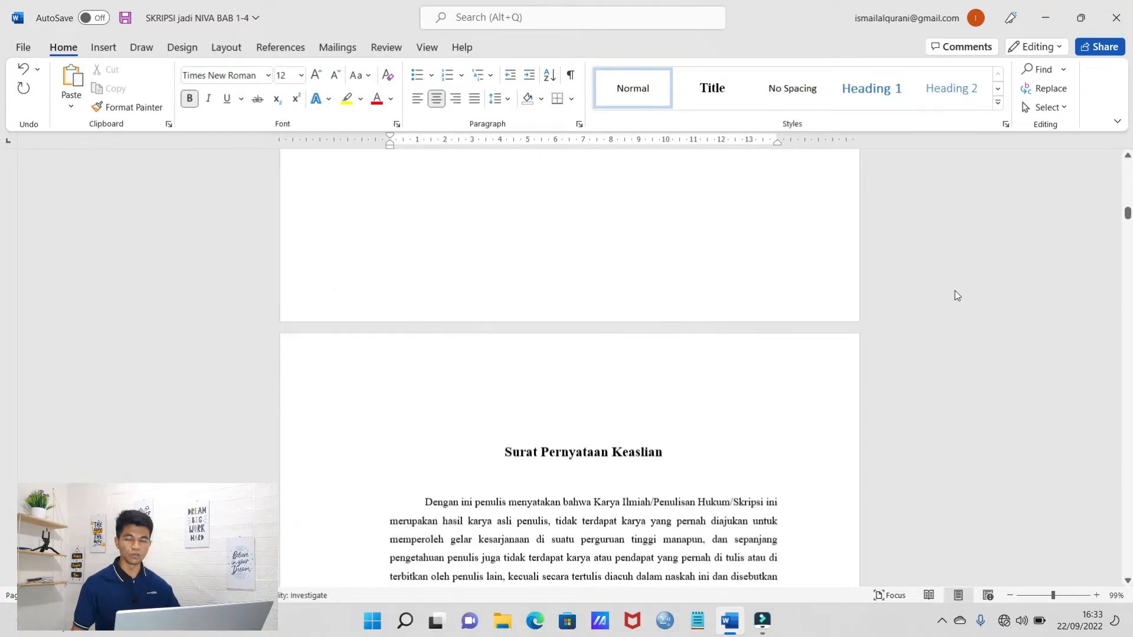
{"action": "left_click_drag", "start_coordinate": [1128, 214], "coordinate": [1128, 250]}
{"action": "scroll", "coordinate": [743, 360], "scroll_direction": "down", "scroll_amount": 15}
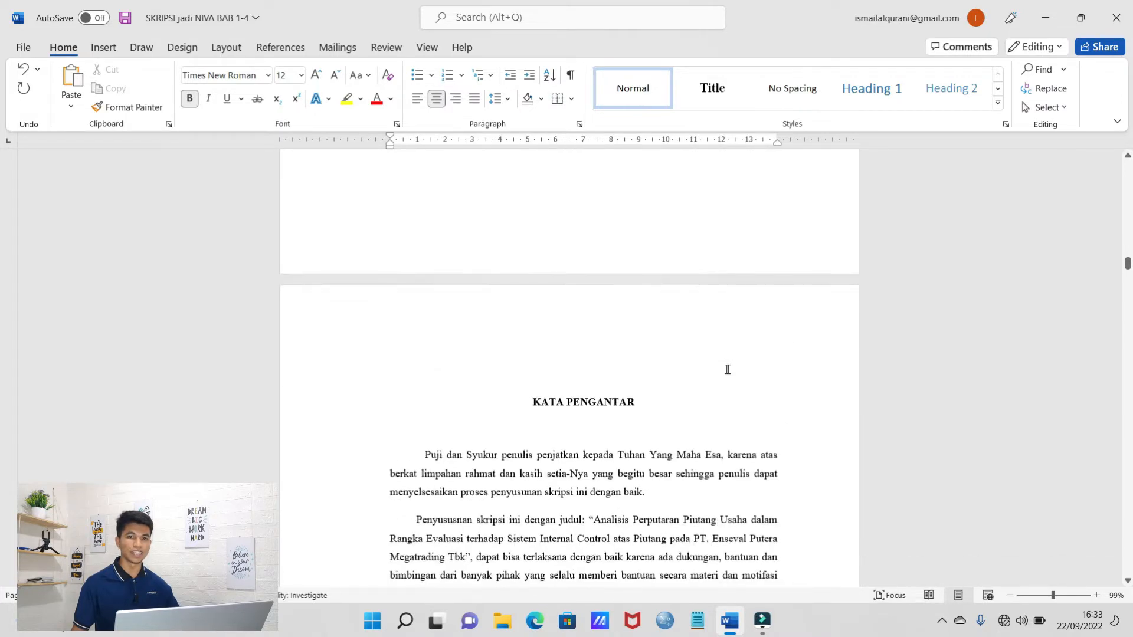
{"action": "scroll", "coordinate": [617, 365], "scroll_direction": "down", "scroll_amount": 10}
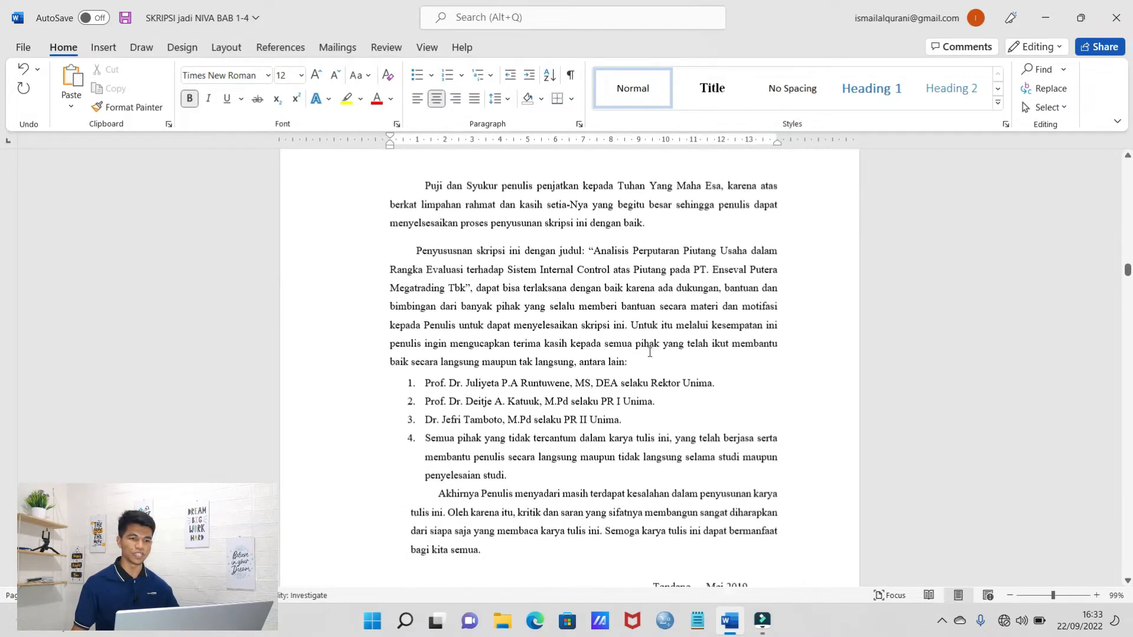
{"action": "scroll", "coordinate": [654, 351], "scroll_direction": "down", "scroll_amount": 10}
{"action": "scroll", "coordinate": [784, 378], "scroll_direction": "up", "scroll_amount": 3}
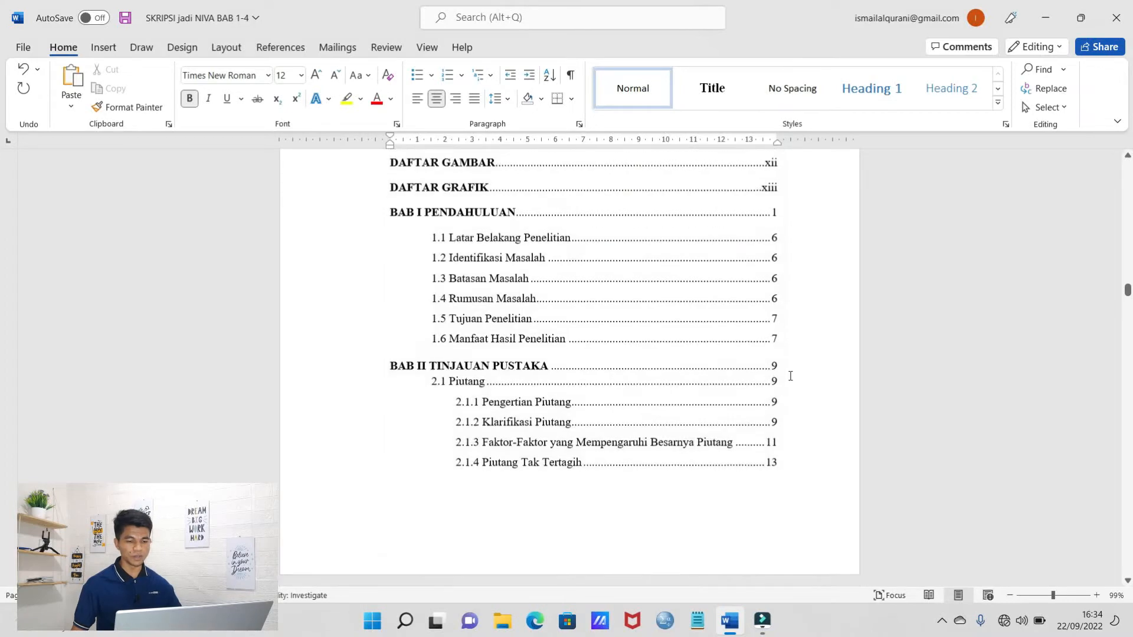
- Review the preliminary pages in reverse, from DAFTAR ISI through KATA PENGANTAR and MOTTO DAN PERSEMBAHAN to the cover
{"action": "scroll", "coordinate": [790, 375], "scroll_direction": "up", "scroll_amount": 6}
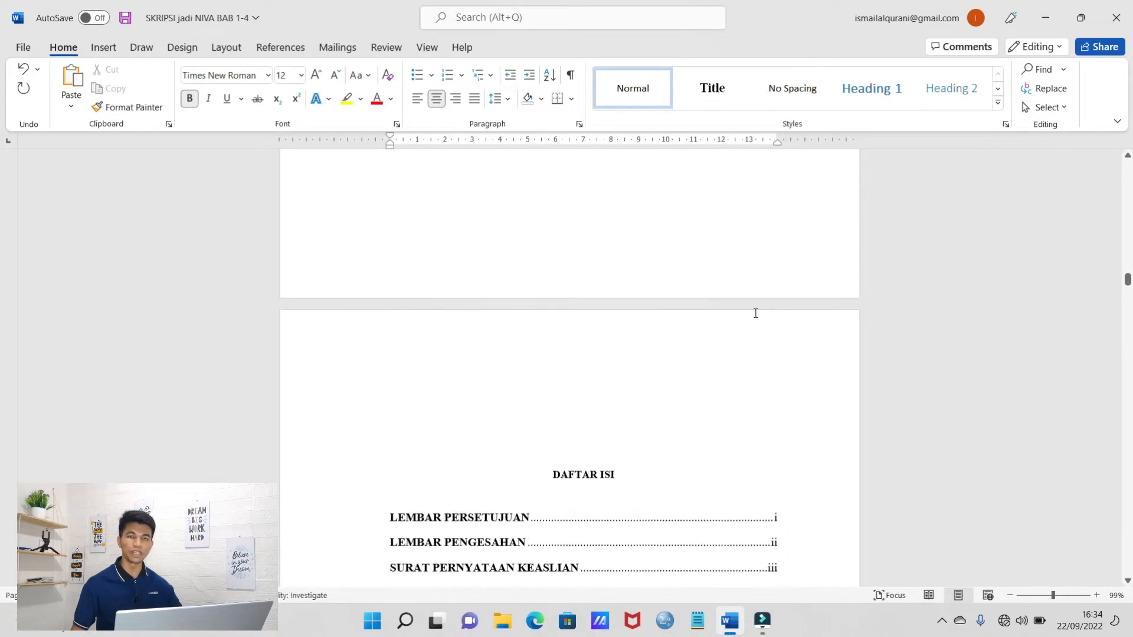
{"action": "scroll", "coordinate": [755, 320], "scroll_direction": "up", "scroll_amount": 3}
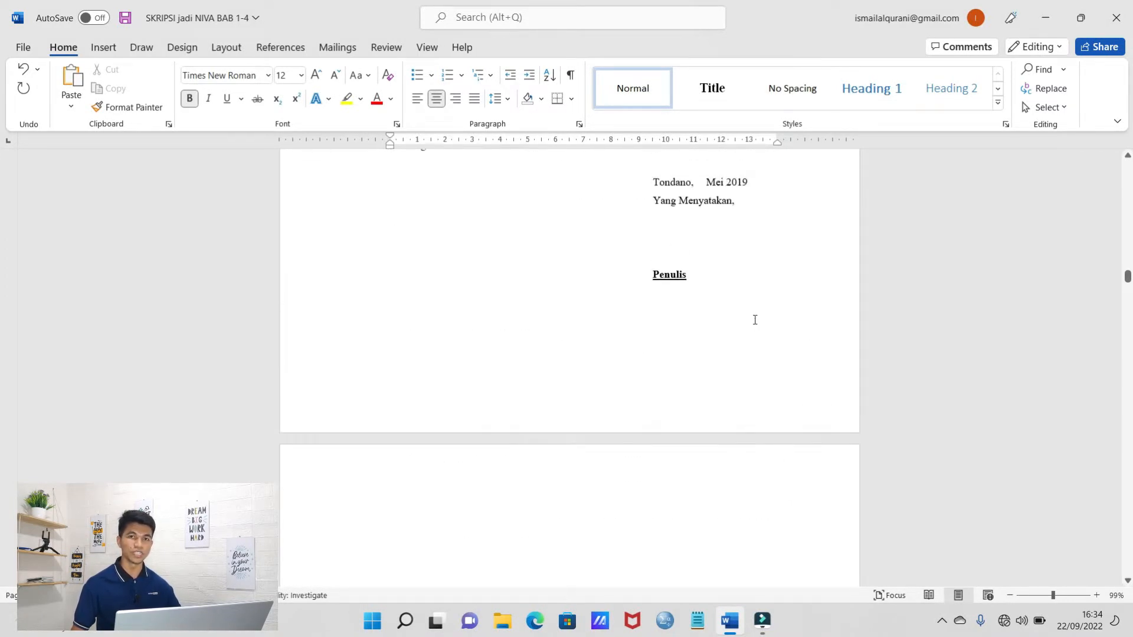
{"action": "scroll", "coordinate": [755, 320], "scroll_direction": "up", "scroll_amount": 6}
{"action": "scroll", "coordinate": [755, 320], "scroll_direction": "up", "scroll_amount": 7}
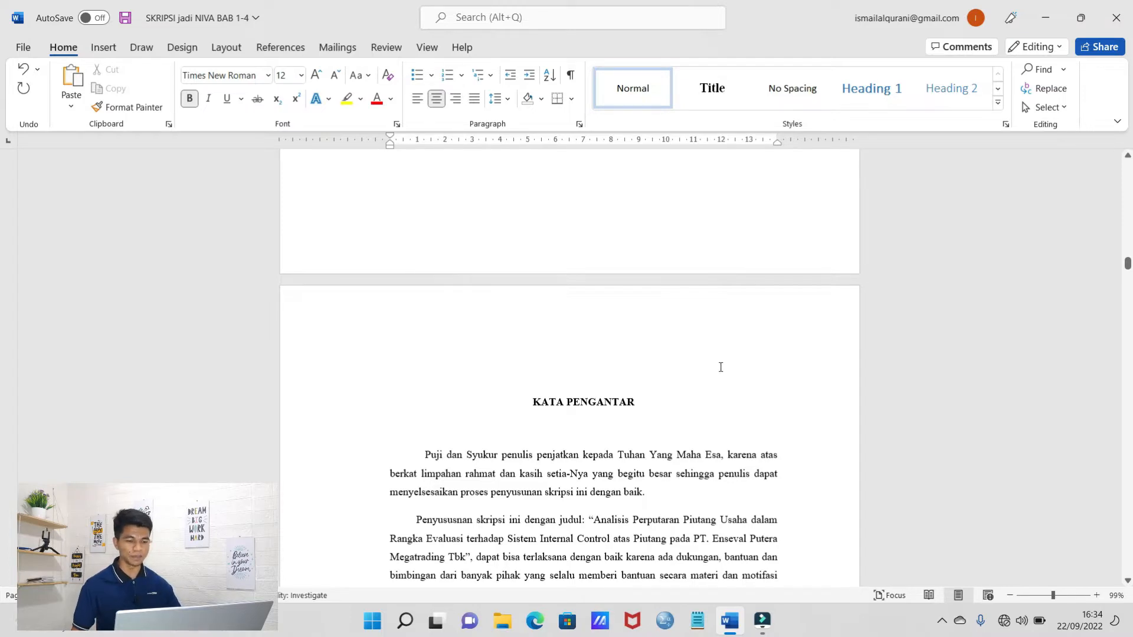
{"action": "scroll", "coordinate": [720, 367], "scroll_direction": "down", "scroll_amount": 7}
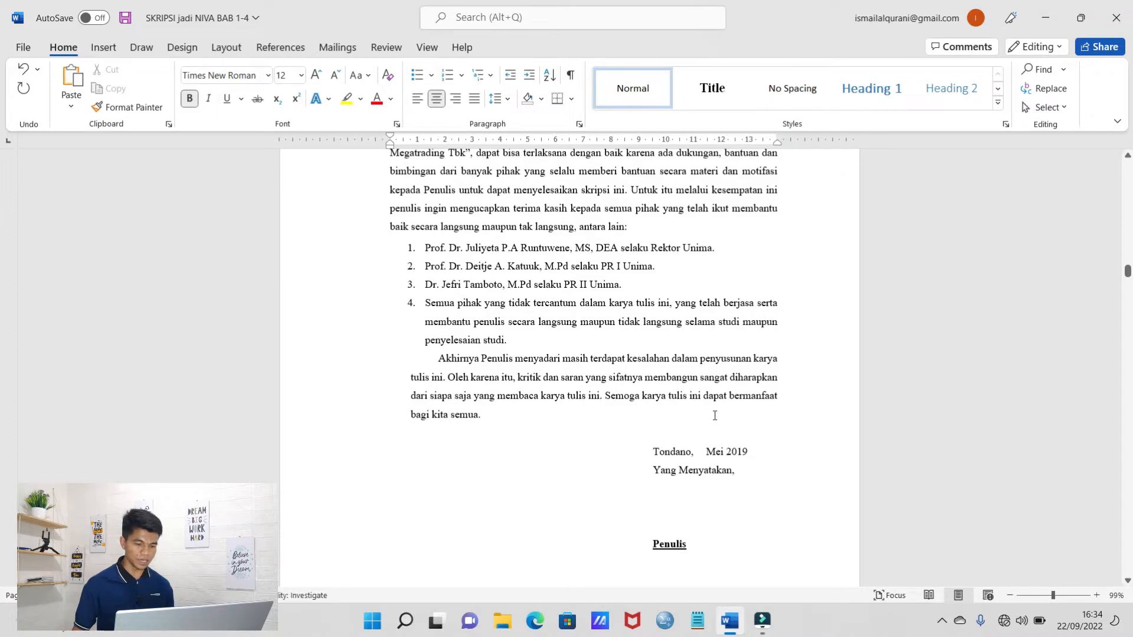
{"action": "scroll", "coordinate": [703, 419], "scroll_direction": "up", "scroll_amount": 7}
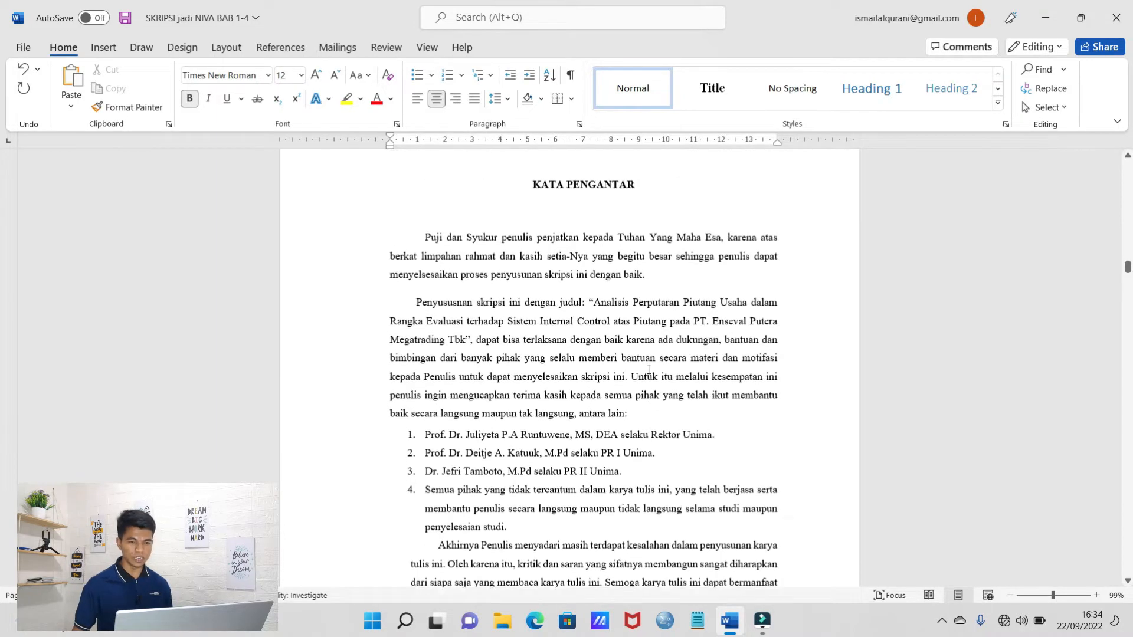
{"action": "scroll", "coordinate": [649, 369], "scroll_direction": "up", "scroll_amount": 8}
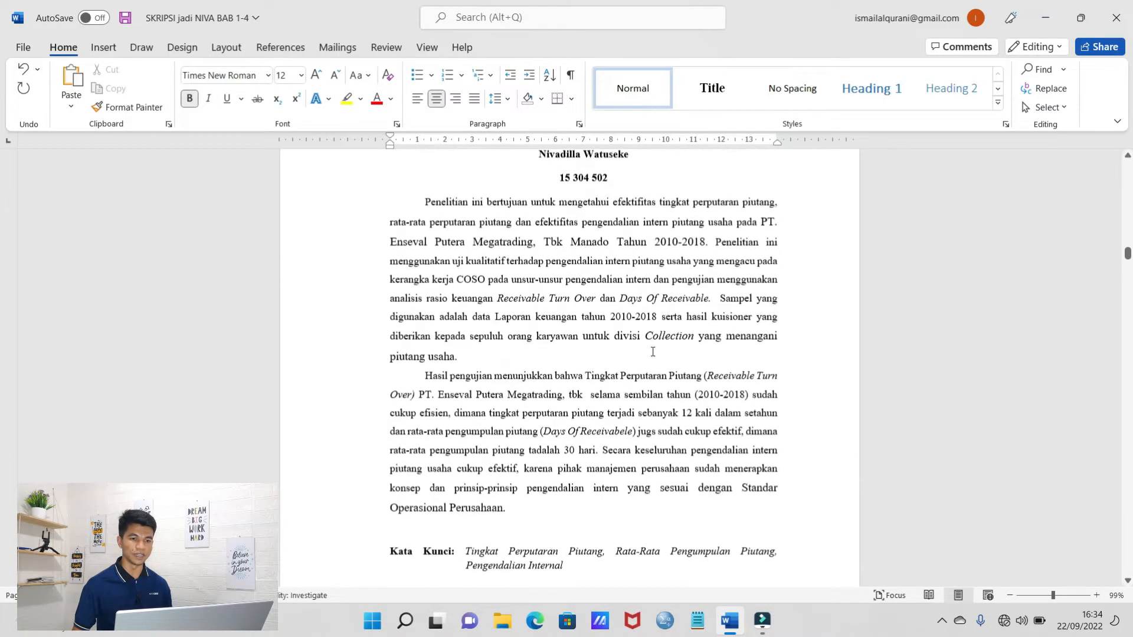
{"action": "scroll", "coordinate": [652, 352], "scroll_direction": "up", "scroll_amount": 8}
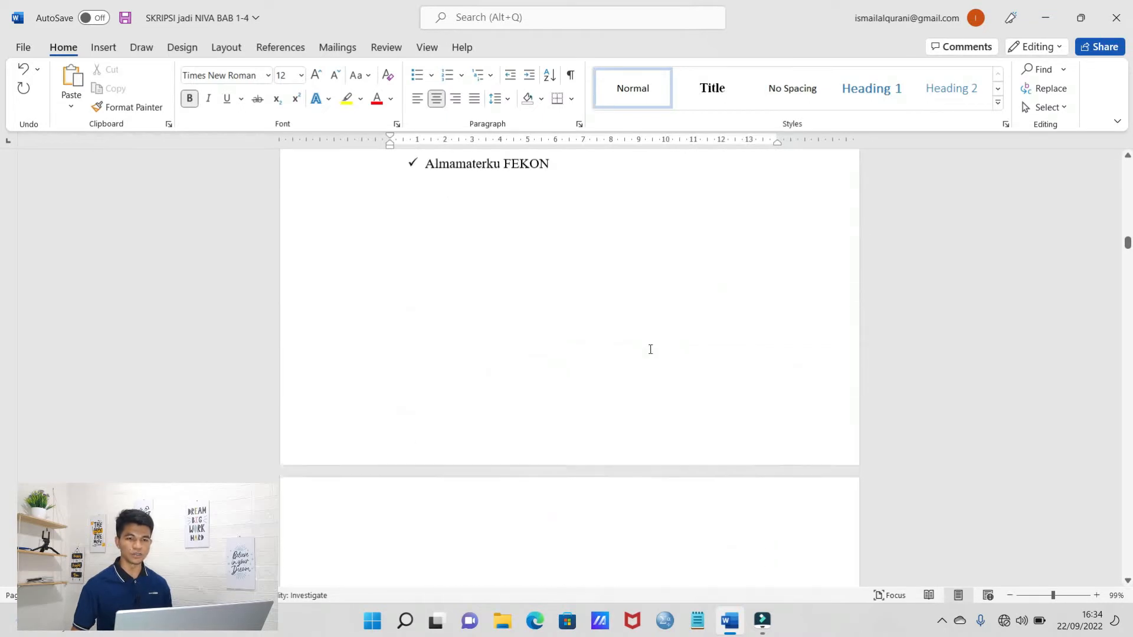
{"action": "scroll", "coordinate": [650, 349], "scroll_direction": "up", "scroll_amount": 6}
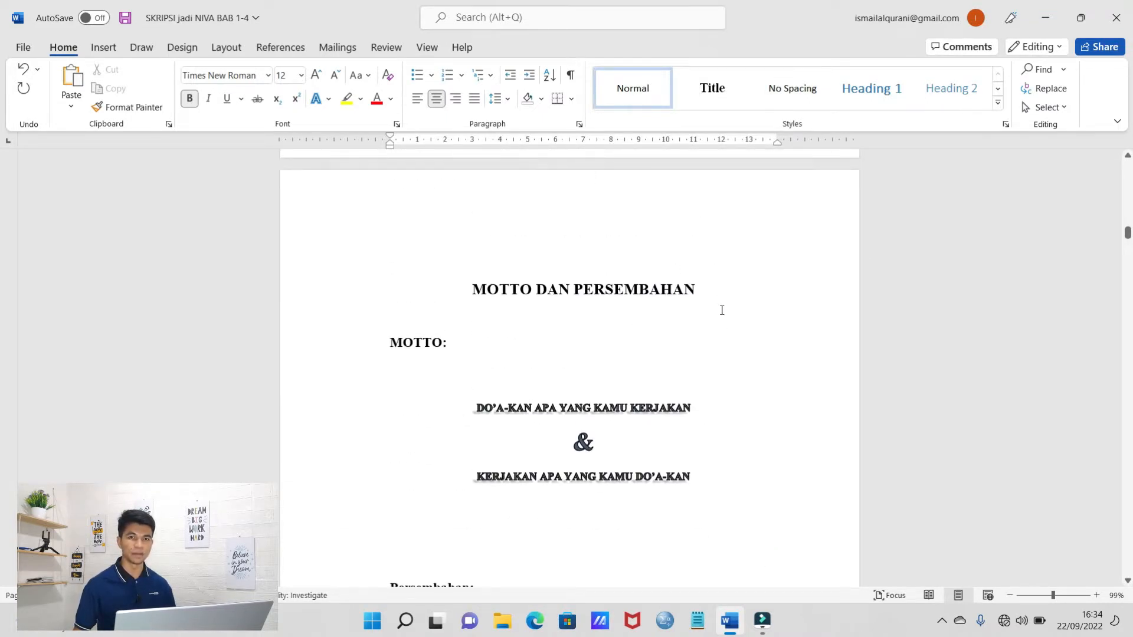
{"action": "scroll", "coordinate": [722, 310], "scroll_direction": "up", "scroll_amount": 6}
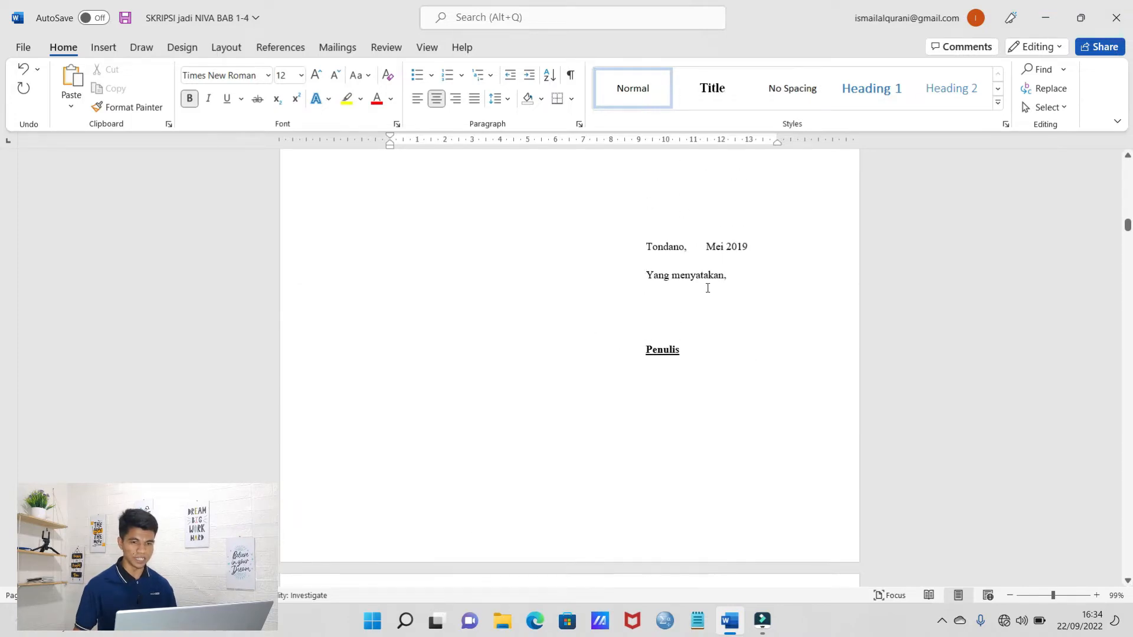
{"action": "scroll", "coordinate": [708, 288], "scroll_direction": "up", "scroll_amount": 12}
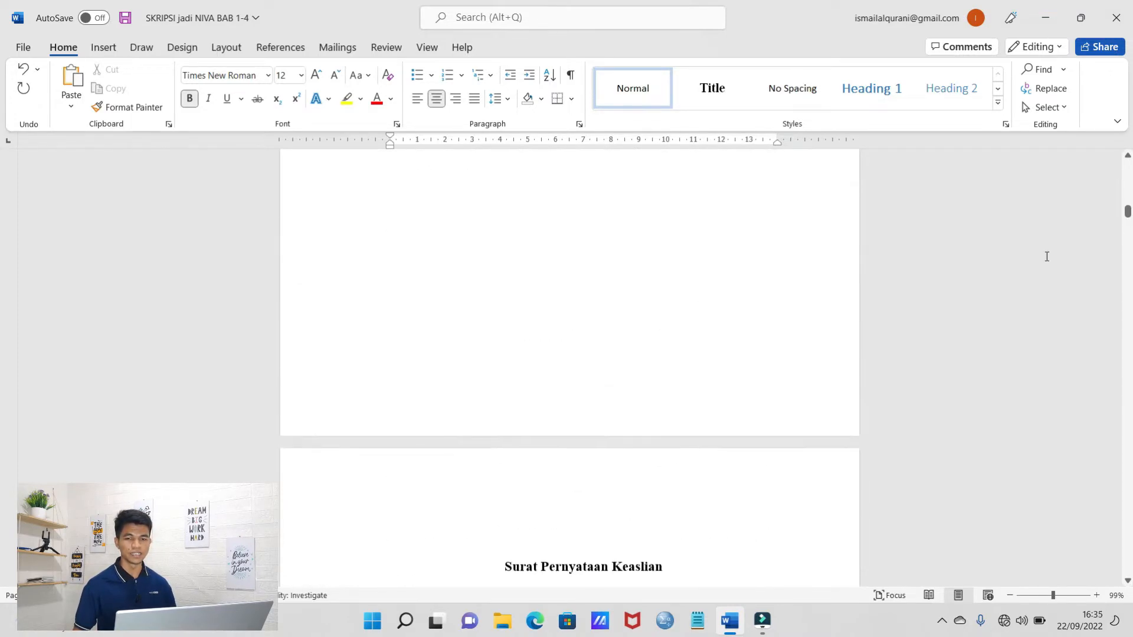
{"action": "scroll", "coordinate": [592, 374], "scroll_direction": "up", "scroll_amount": 15}
- Insert a Next Page section break directly before the LEMBAR PERSETUJUAN heading to separate it from the cover page
{"action": "scroll", "coordinate": [602, 327], "scroll_direction": "down", "scroll_amount": 3}
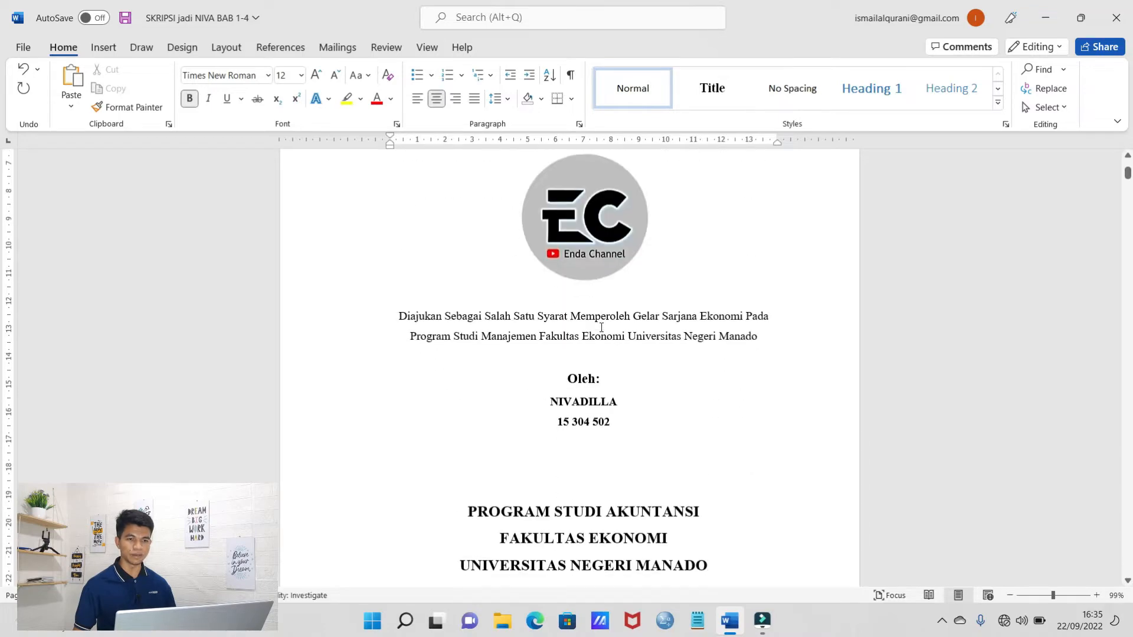
{"action": "scroll", "coordinate": [601, 327], "scroll_direction": "down", "scroll_amount": 12}
{"action": "left_click", "coordinate": [495, 445]}
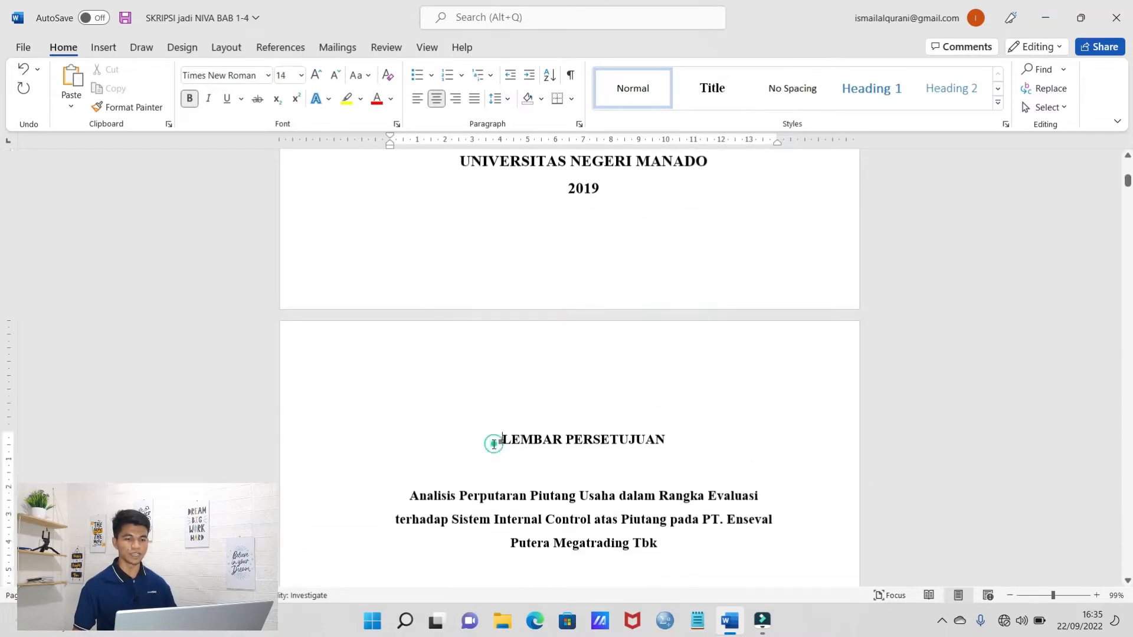
{"action": "scroll", "coordinate": [788, 424], "scroll_direction": "down", "scroll_amount": 3}
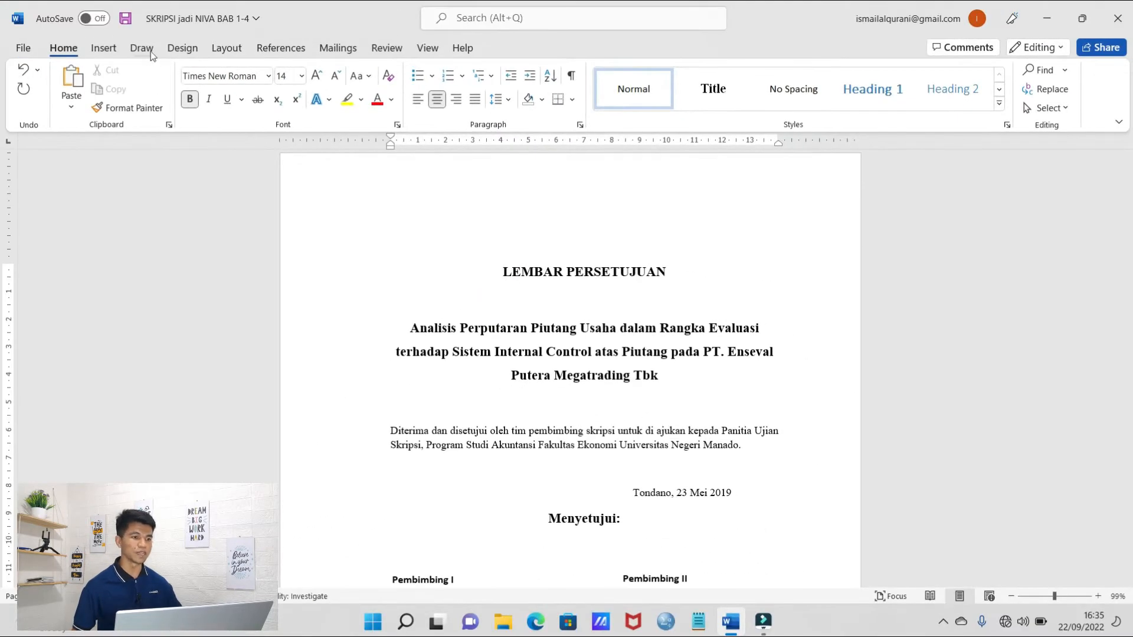
{"action": "left_click", "coordinate": [227, 48]}
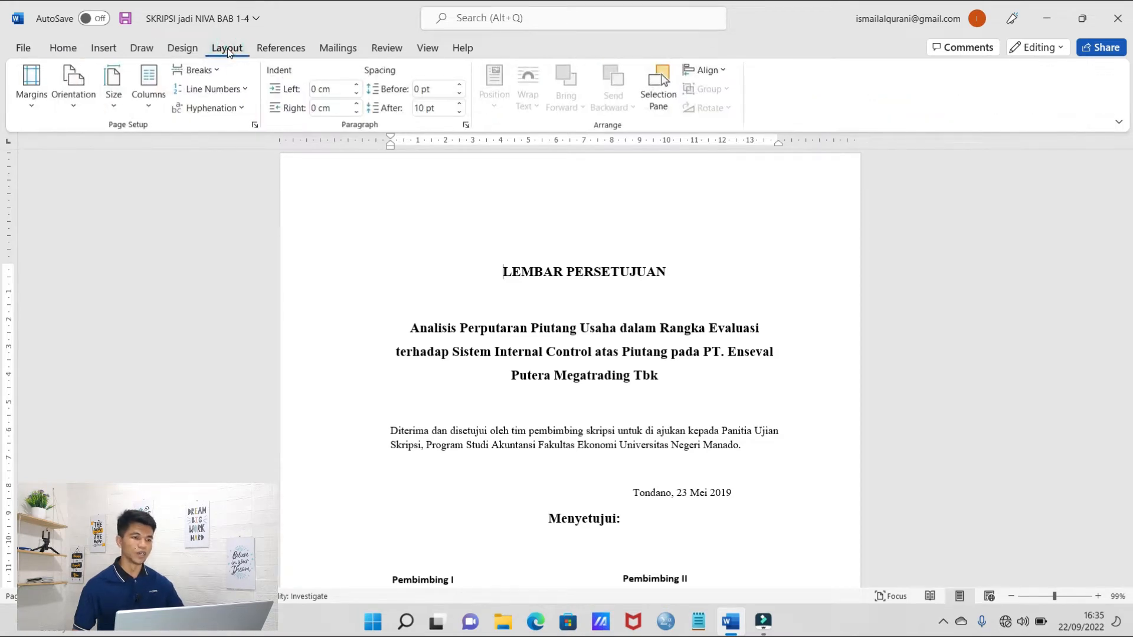
{"action": "left_click", "coordinate": [203, 73]}
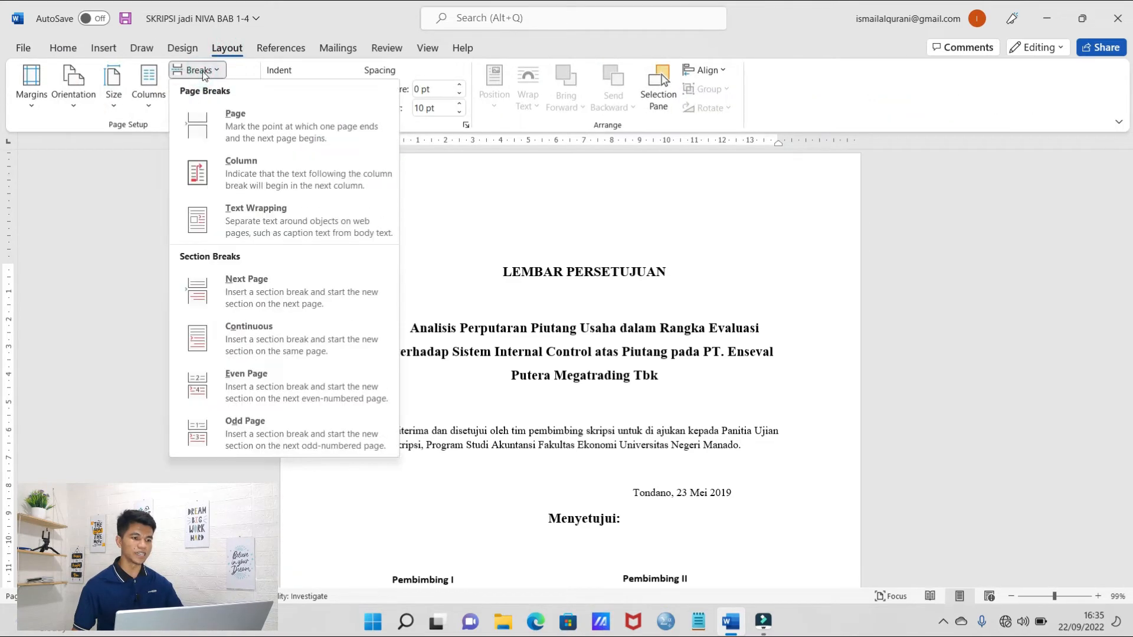
{"action": "left_click", "coordinate": [272, 301]}
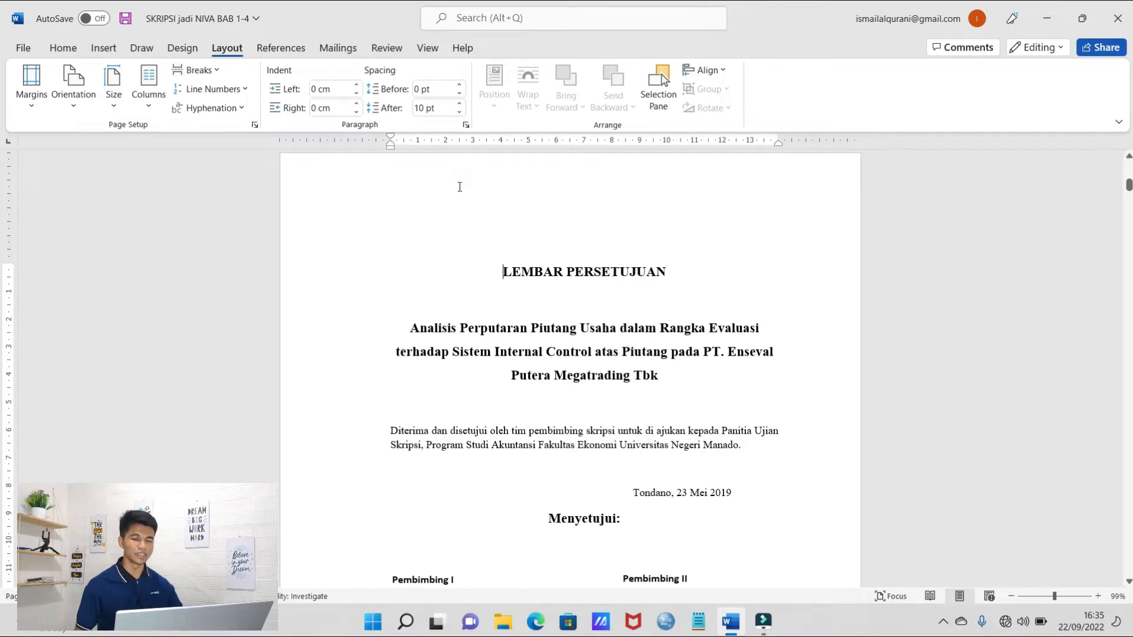
- Open the Section 2 header on the LEMBAR PERSETUJUAN page and unlink it from the previous section
{"action": "double_click", "coordinate": [458, 187]}
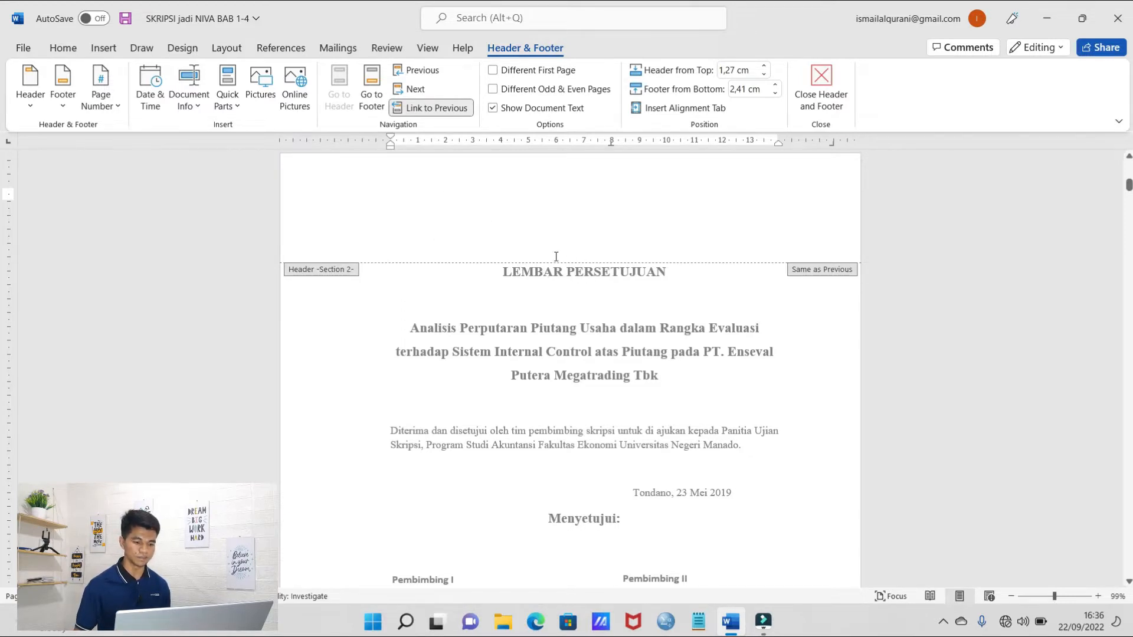
{"action": "scroll", "coordinate": [556, 256], "scroll_direction": "up", "scroll_amount": 1}
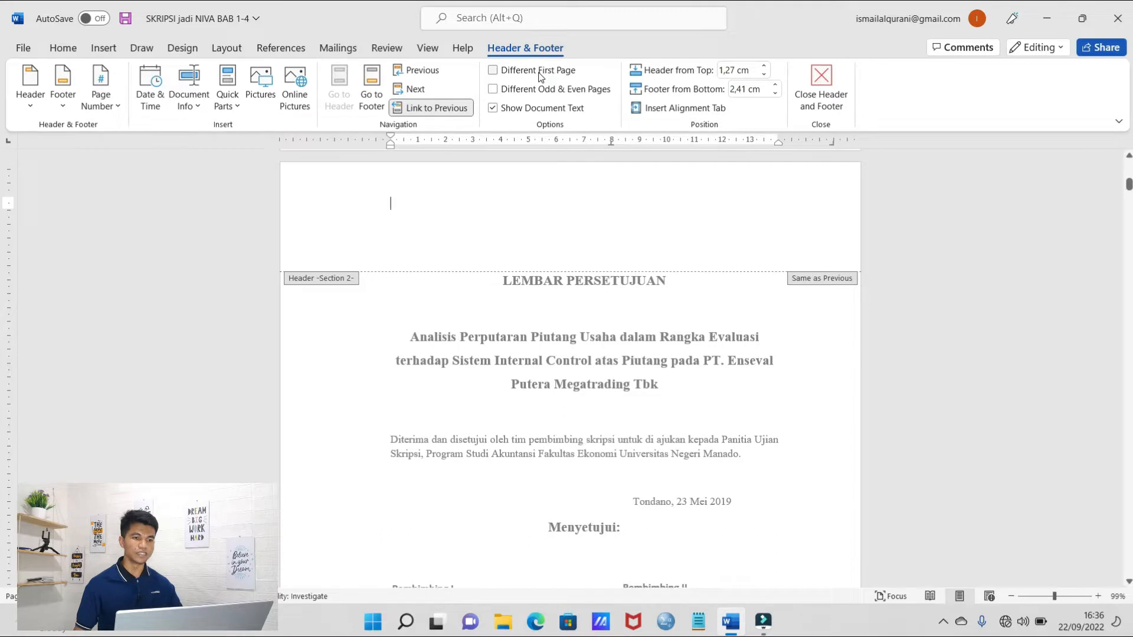
{"action": "left_click", "coordinate": [451, 109]}
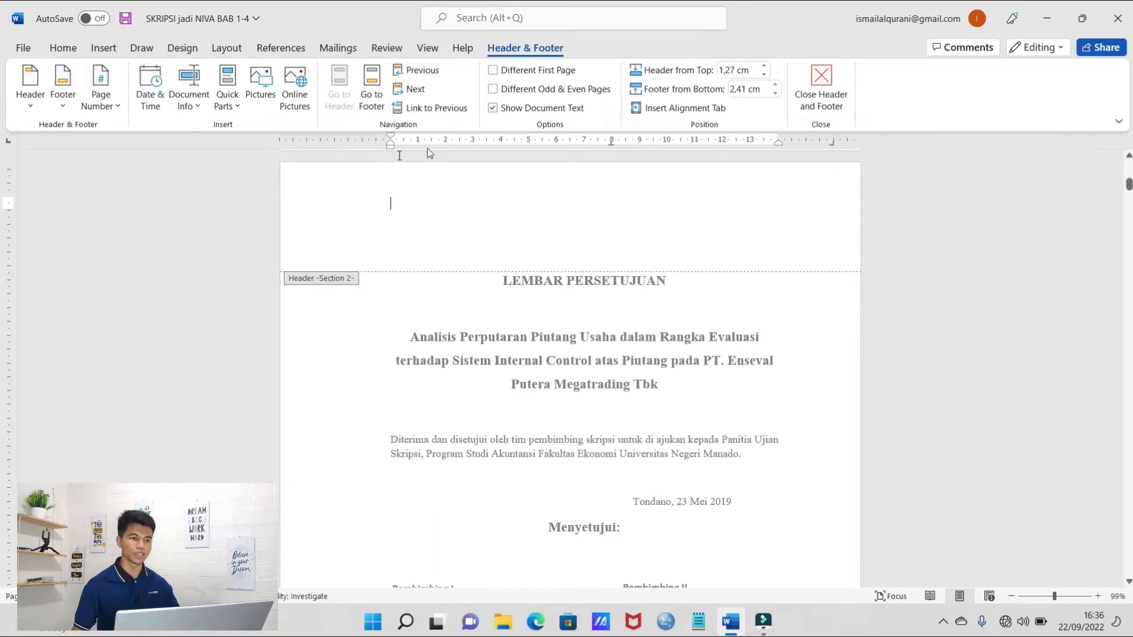
- Unlink the Section 2 footer on the LEMBAR PERSETUJUAN page from the previous section and check that page's header and footer
{"action": "scroll", "coordinate": [484, 228], "scroll_direction": "down", "scroll_amount": 10}
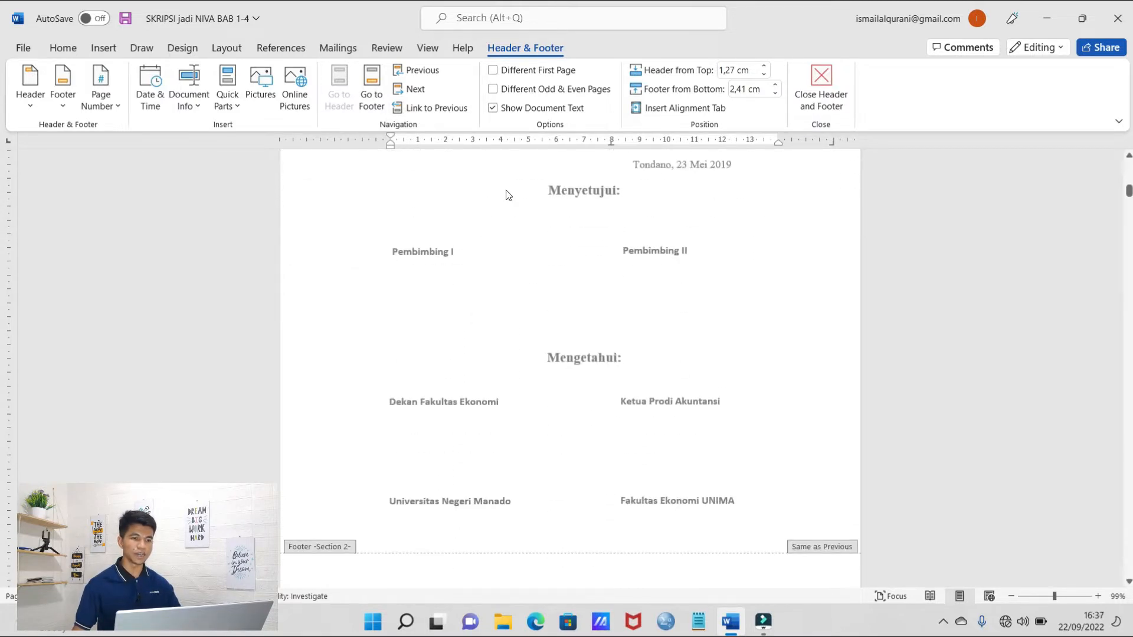
{"action": "scroll", "coordinate": [506, 195], "scroll_direction": "up", "scroll_amount": 3}
{"action": "scroll", "coordinate": [508, 189], "scroll_direction": "up", "scroll_amount": 4}
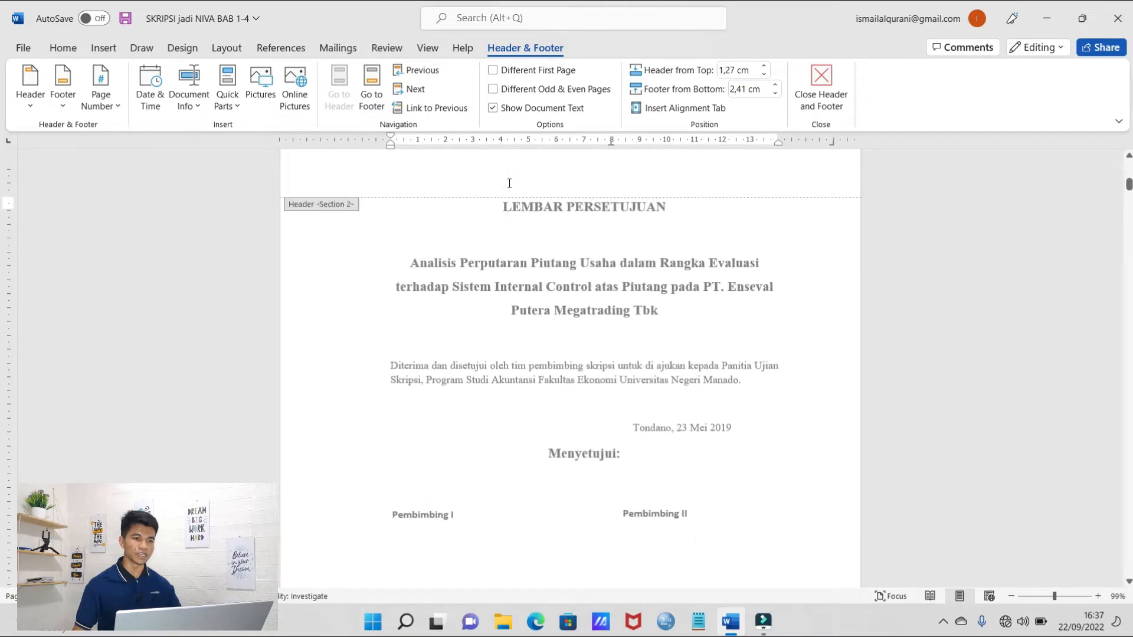
{"action": "left_click", "coordinate": [368, 104]}
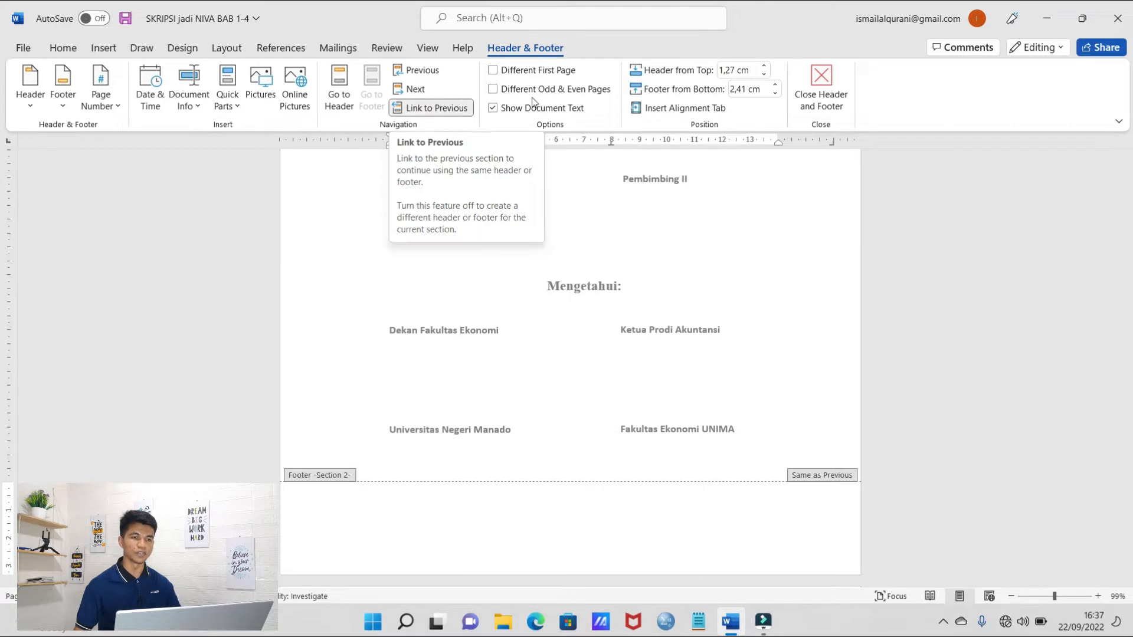
{"action": "left_click", "coordinate": [460, 109]}
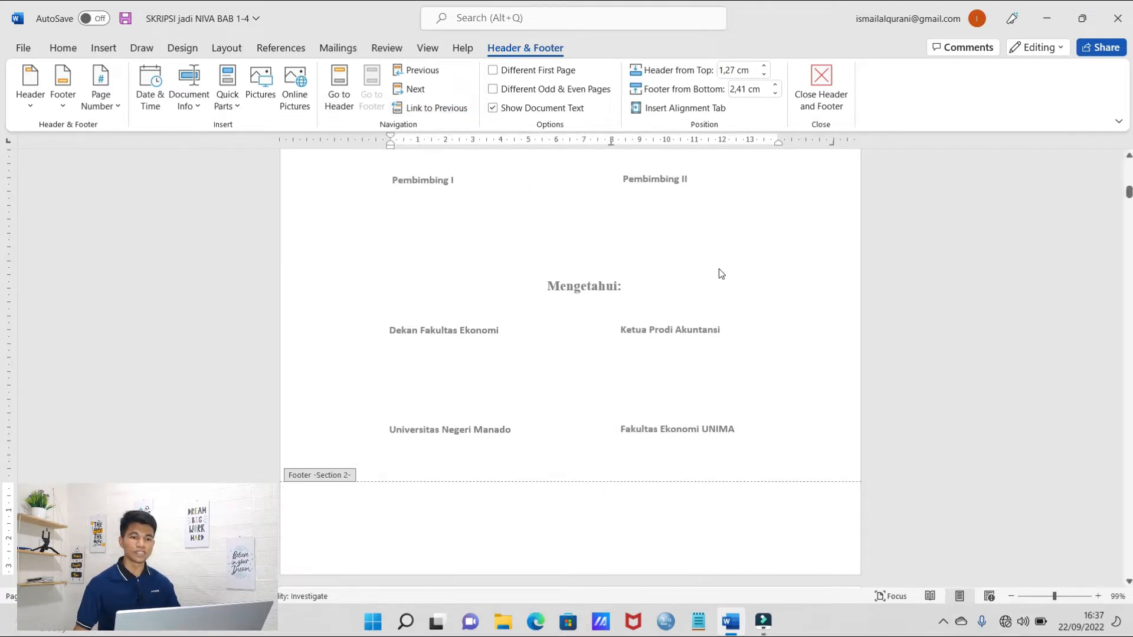
{"action": "scroll", "coordinate": [629, 274], "scroll_direction": "up", "scroll_amount": 3}
{"action": "scroll", "coordinate": [629, 274], "scroll_direction": "up", "scroll_amount": 8}
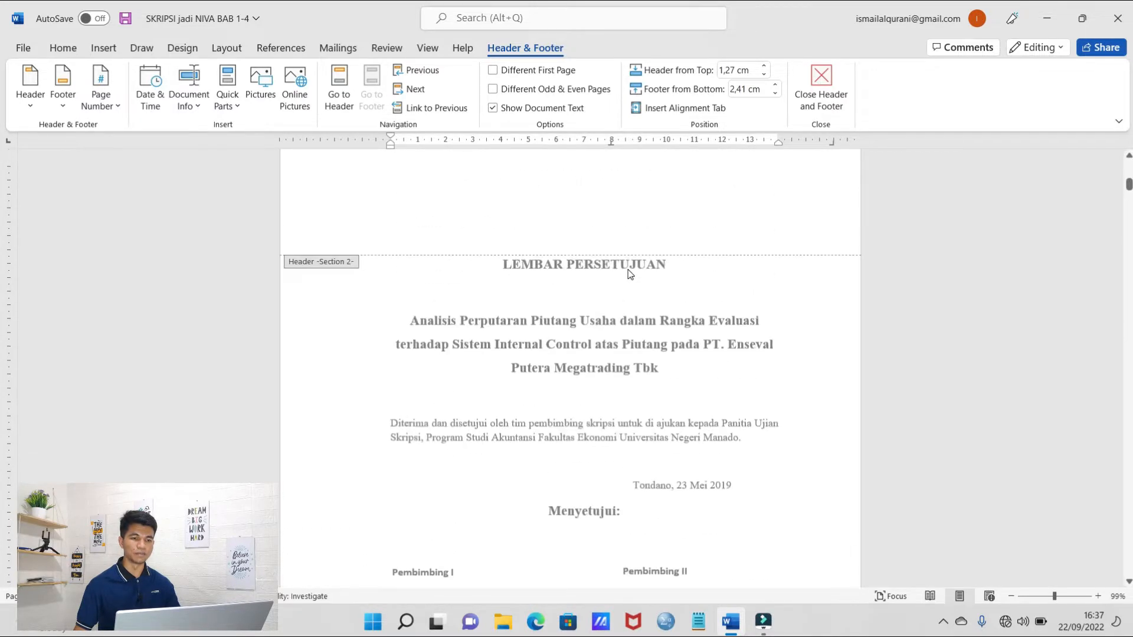
{"action": "scroll", "coordinate": [700, 273], "scroll_direction": "down", "scroll_amount": 3}
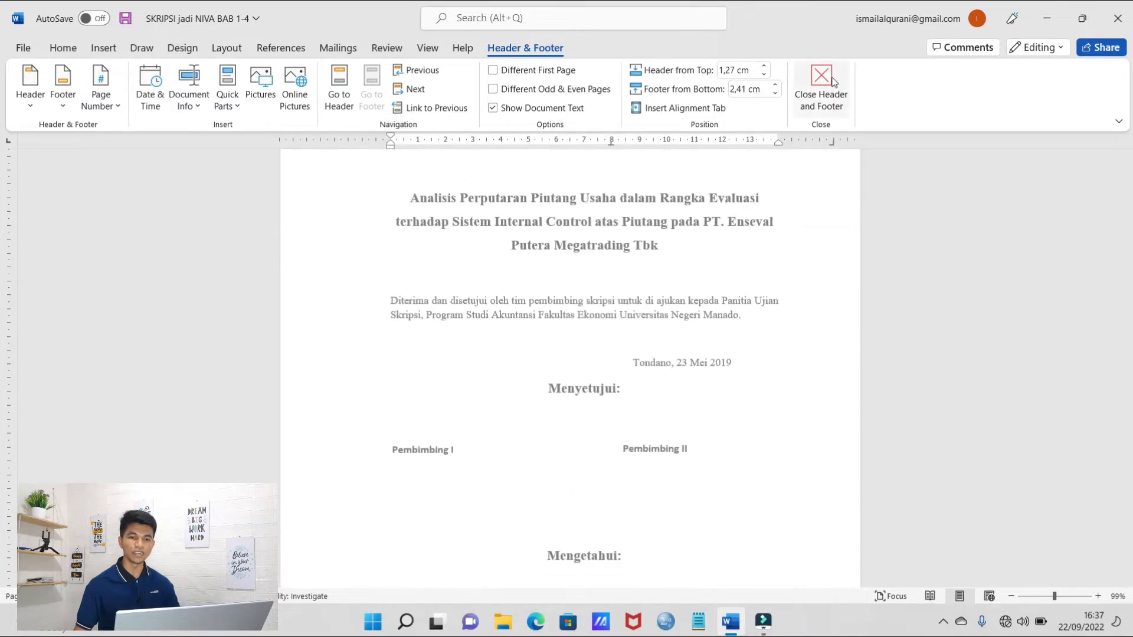
- Close header and footer editing, then insert a Next Page section break directly before the BAB I heading
{"action": "left_click", "coordinate": [821, 81]}
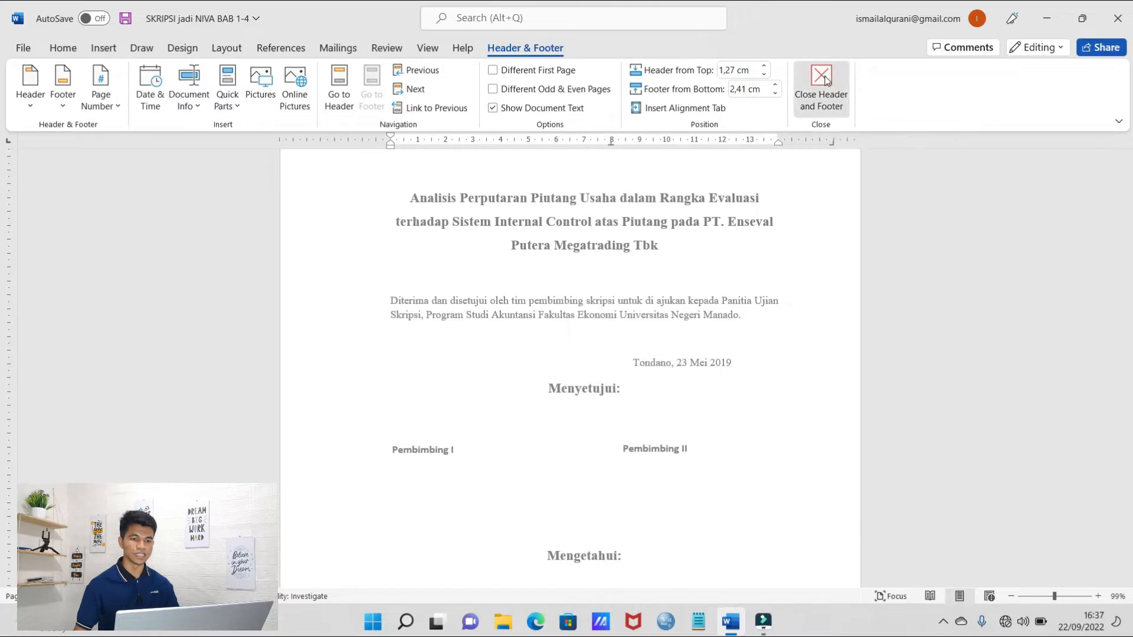
{"action": "scroll", "coordinate": [685, 357], "scroll_direction": "down", "scroll_amount": 10}
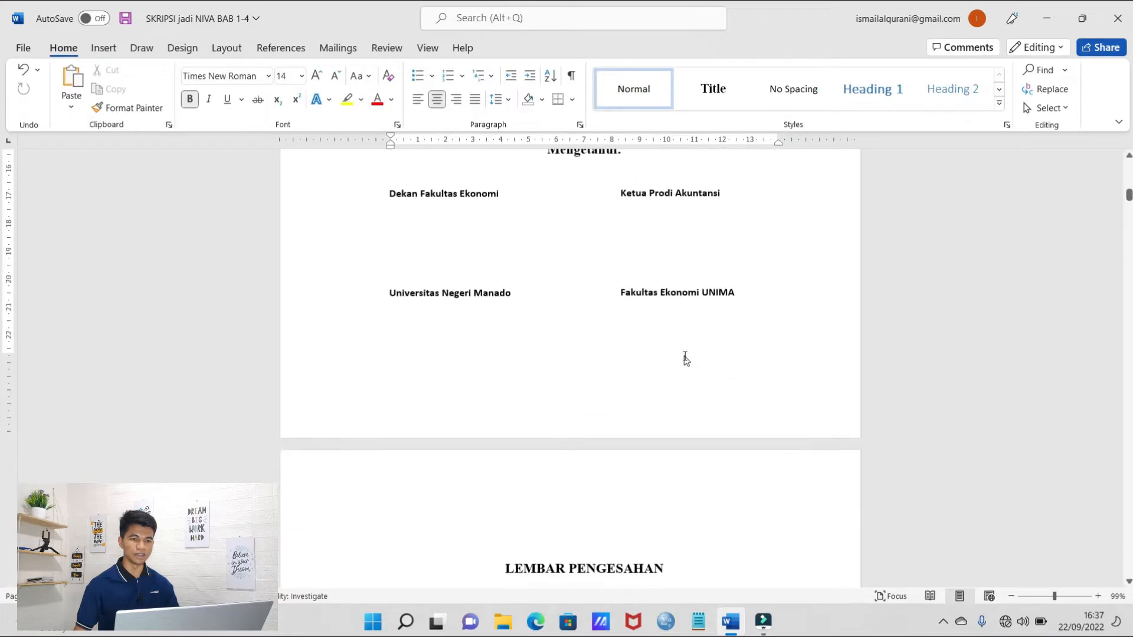
{"action": "scroll", "coordinate": [617, 331], "scroll_direction": "down", "scroll_amount": 12}
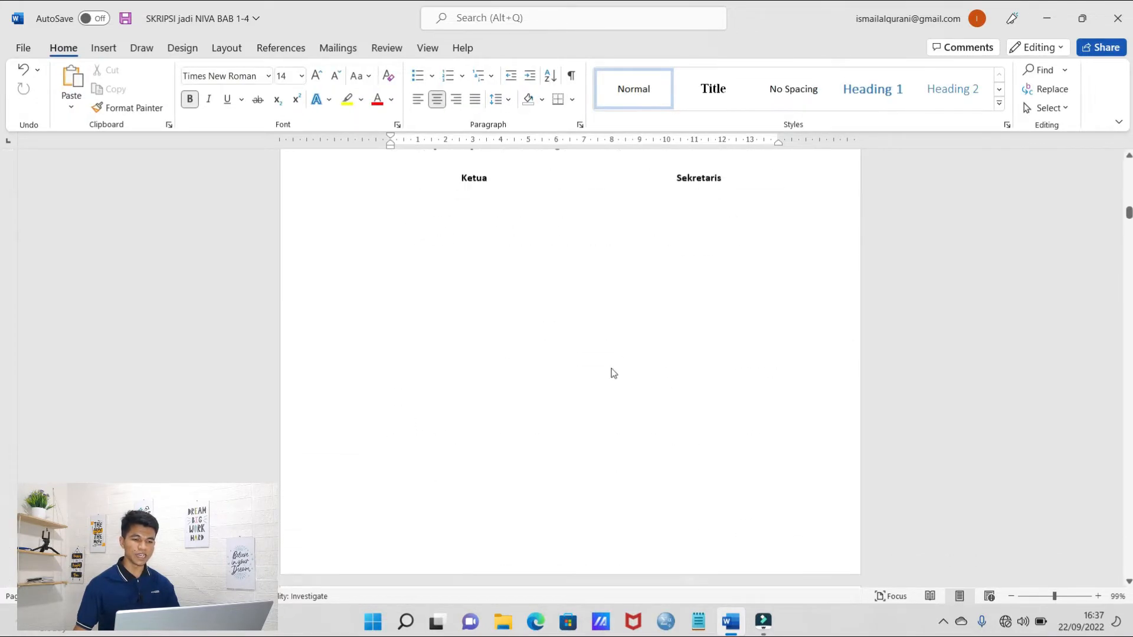
{"action": "scroll", "coordinate": [612, 282], "scroll_direction": "down", "scroll_amount": 12}
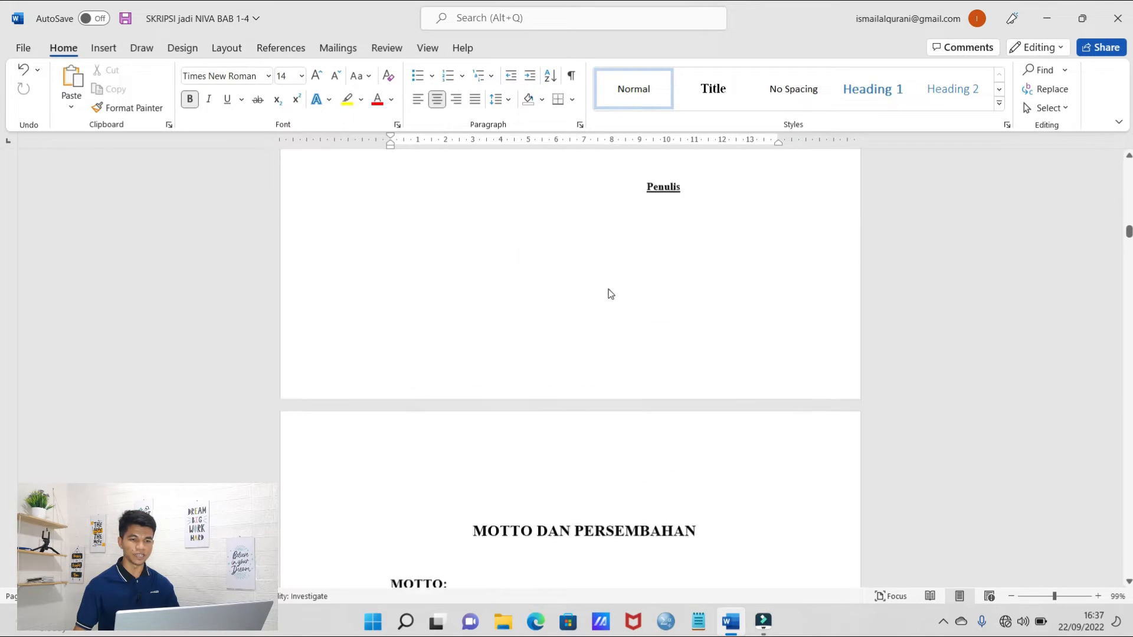
{"action": "scroll", "coordinate": [610, 295], "scroll_direction": "down", "scroll_amount": 8}
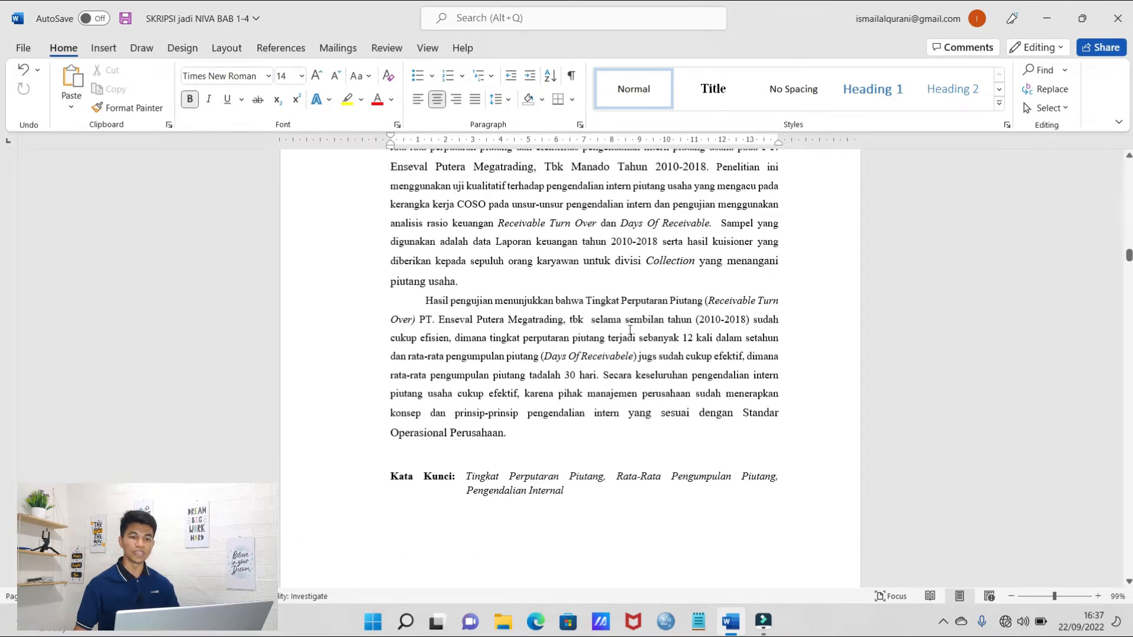
{"action": "scroll", "coordinate": [629, 331], "scroll_direction": "down", "scroll_amount": 10}
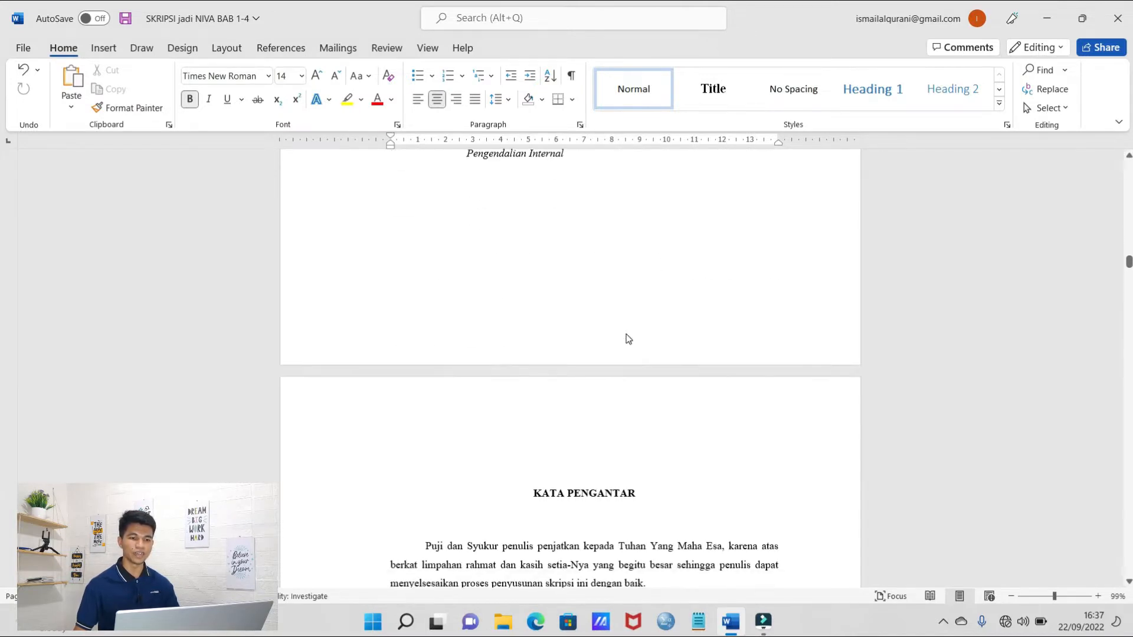
{"action": "scroll", "coordinate": [666, 277], "scroll_direction": "down", "scroll_amount": 12}
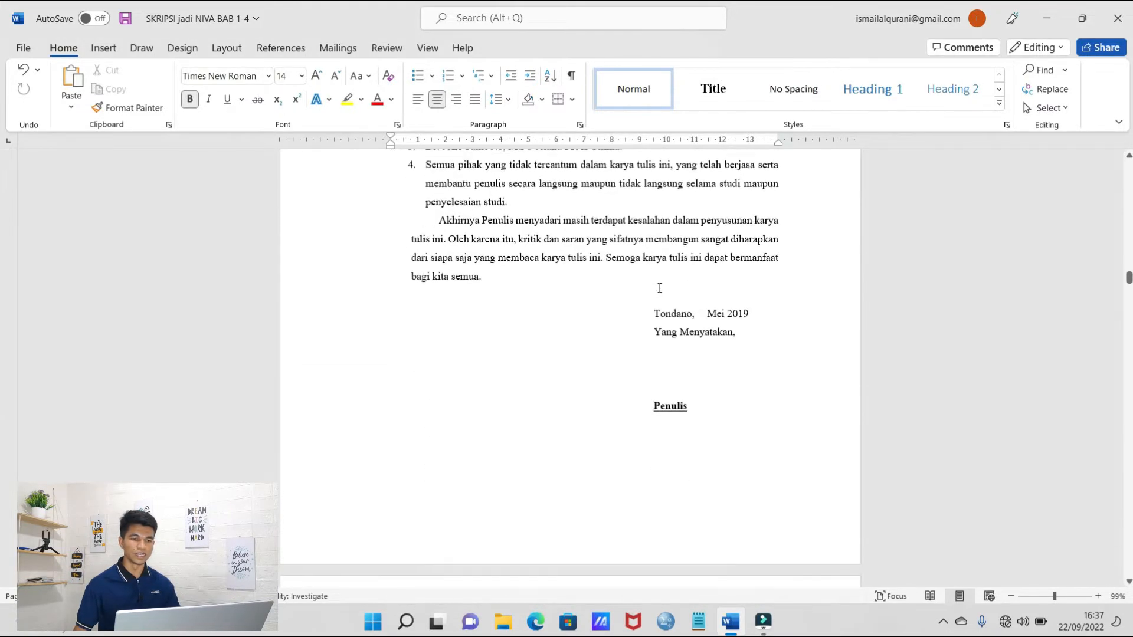
{"action": "scroll", "coordinate": [659, 288], "scroll_direction": "down", "scroll_amount": 20}
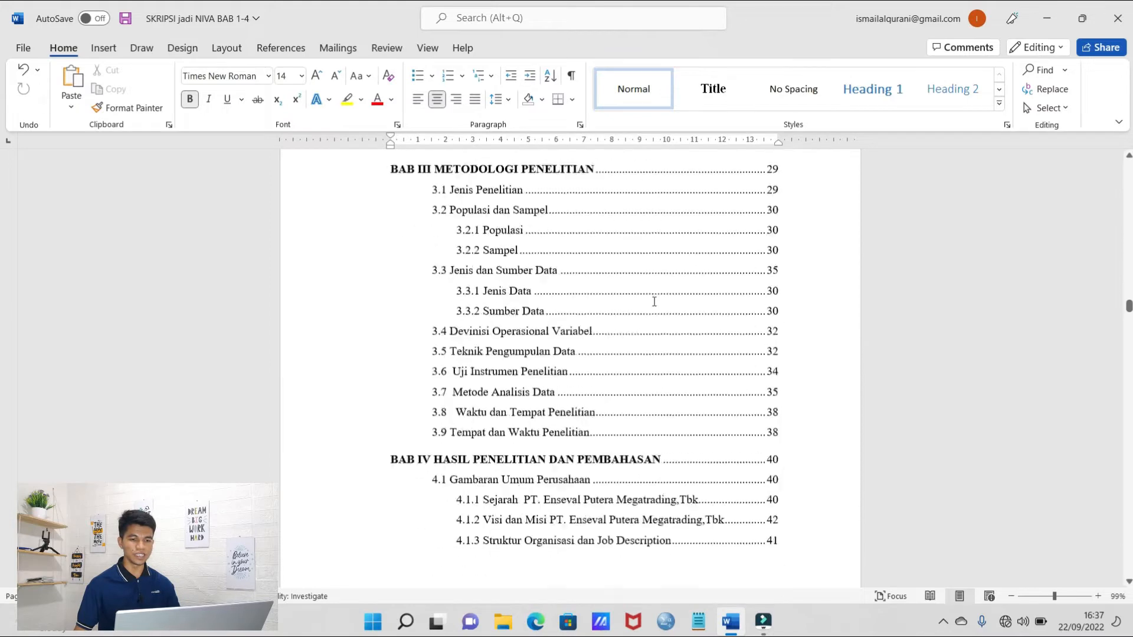
{"action": "scroll", "coordinate": [654, 302], "scroll_direction": "down", "scroll_amount": 20}
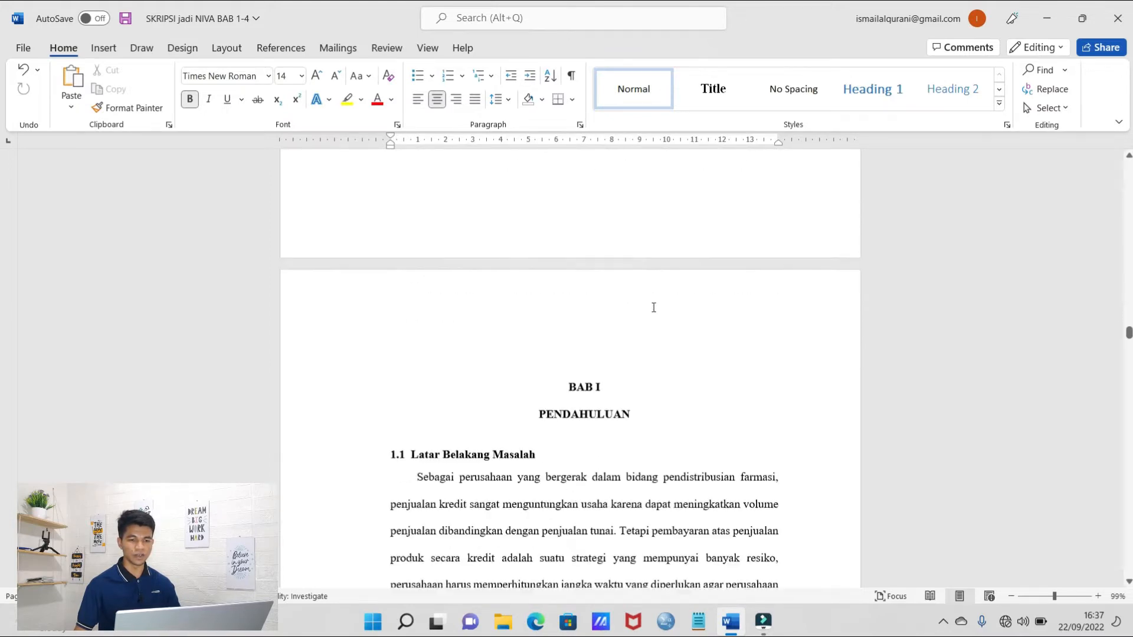
{"action": "scroll", "coordinate": [654, 307], "scroll_direction": "down", "scroll_amount": 3}
{"action": "scroll", "coordinate": [652, 320], "scroll_direction": "up", "scroll_amount": 2}
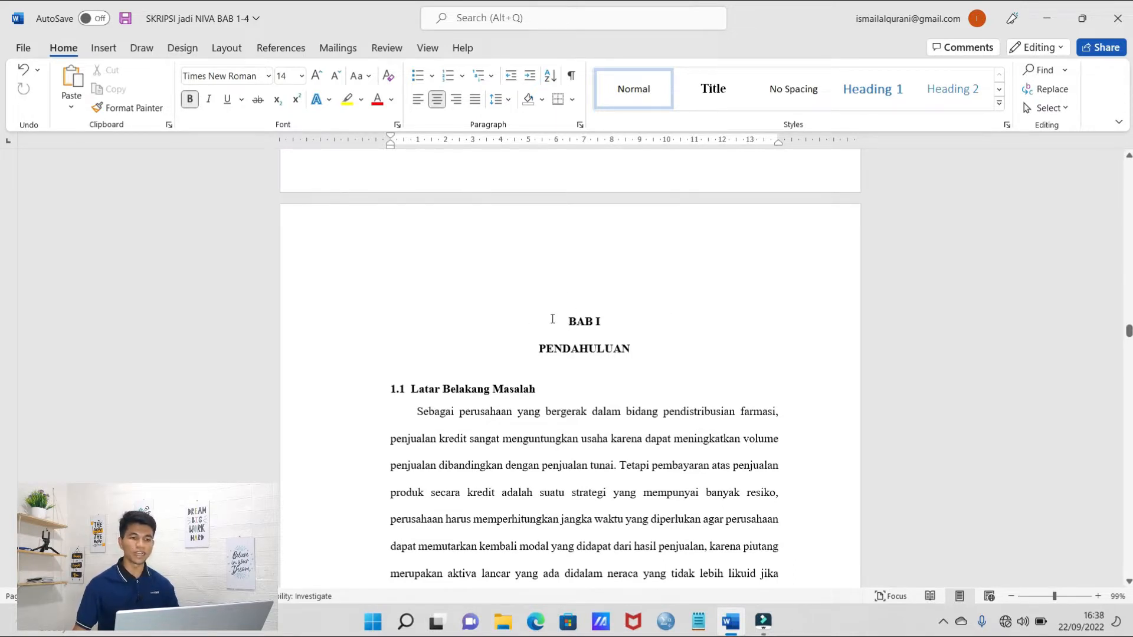
{"action": "left_click", "coordinate": [553, 318]}
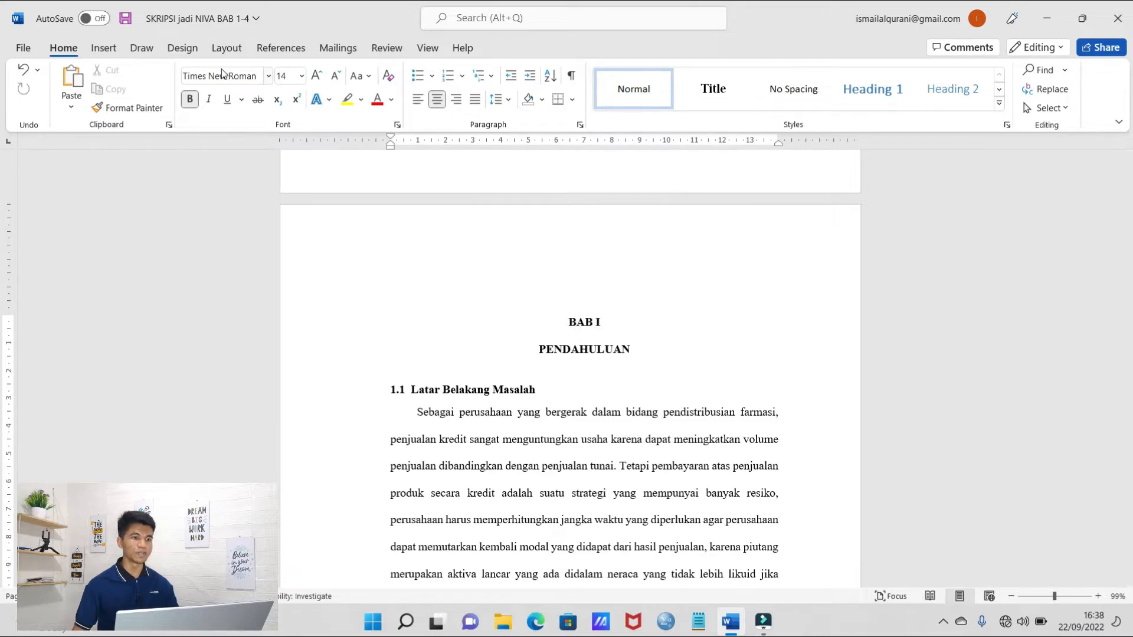
{"action": "left_click", "coordinate": [228, 52]}
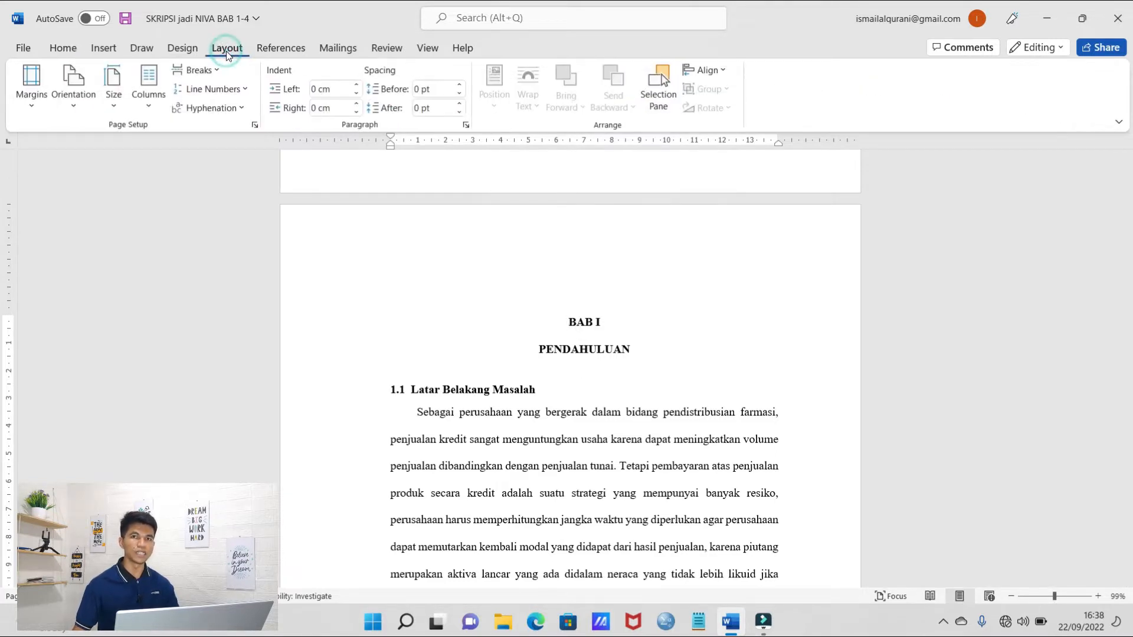
{"action": "left_click", "coordinate": [201, 71]}
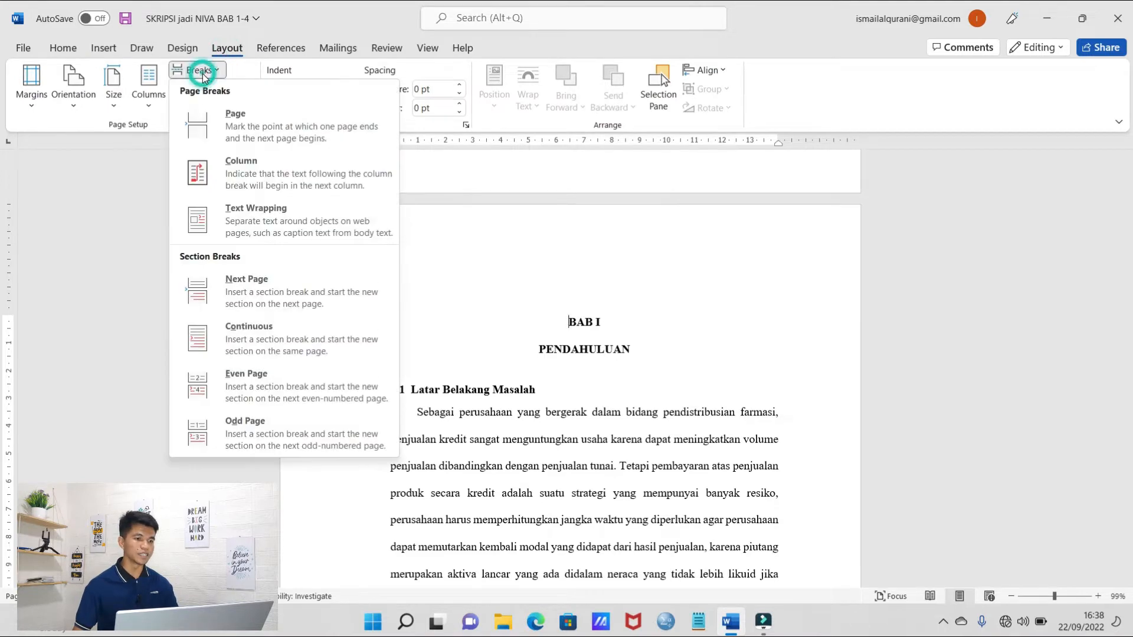
{"action": "left_click", "coordinate": [265, 300]}
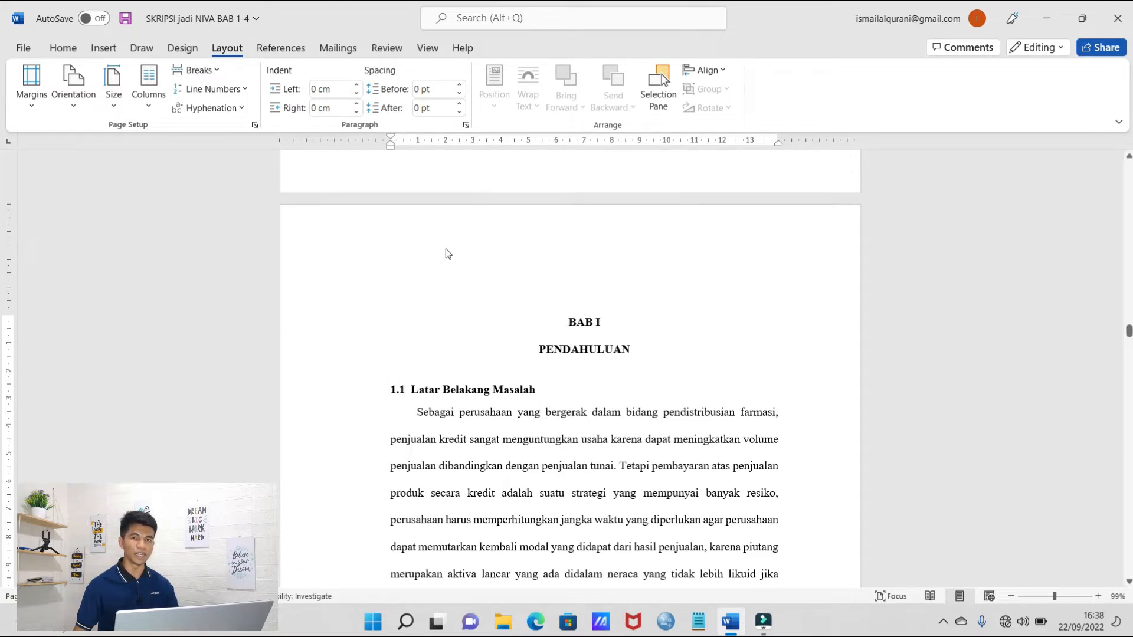
- Open the Section 3 header on the BAB I page, enable Different First Page, and unlink its first page header from the previous section
{"action": "double_click", "coordinate": [445, 228]}
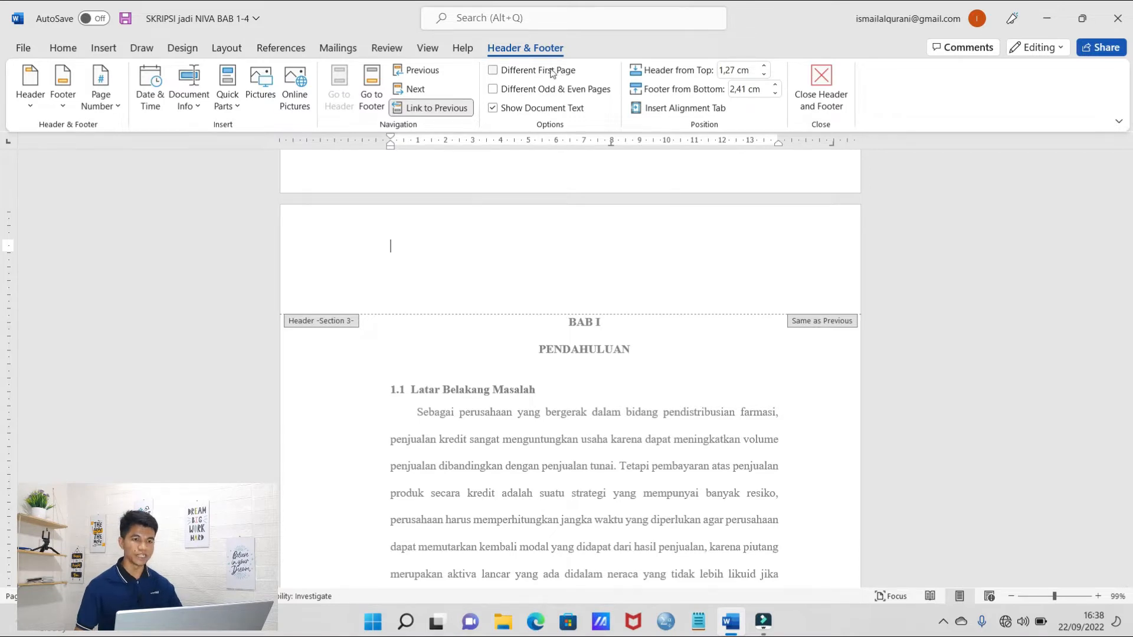
{"action": "left_click", "coordinate": [517, 75]}
{"action": "left_click", "coordinate": [443, 110]}
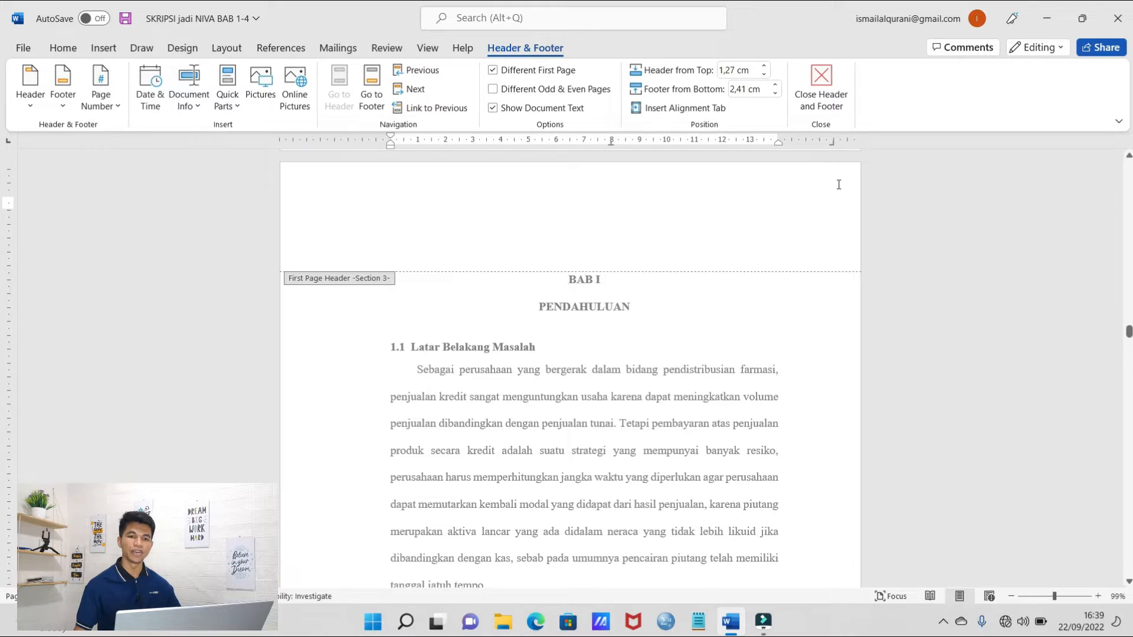
- Unlink the Section 3 first page footer on the BAB I page from the previous section and close header and footer editing
{"action": "scroll", "coordinate": [696, 331], "scroll_direction": "down", "scroll_amount": 12}
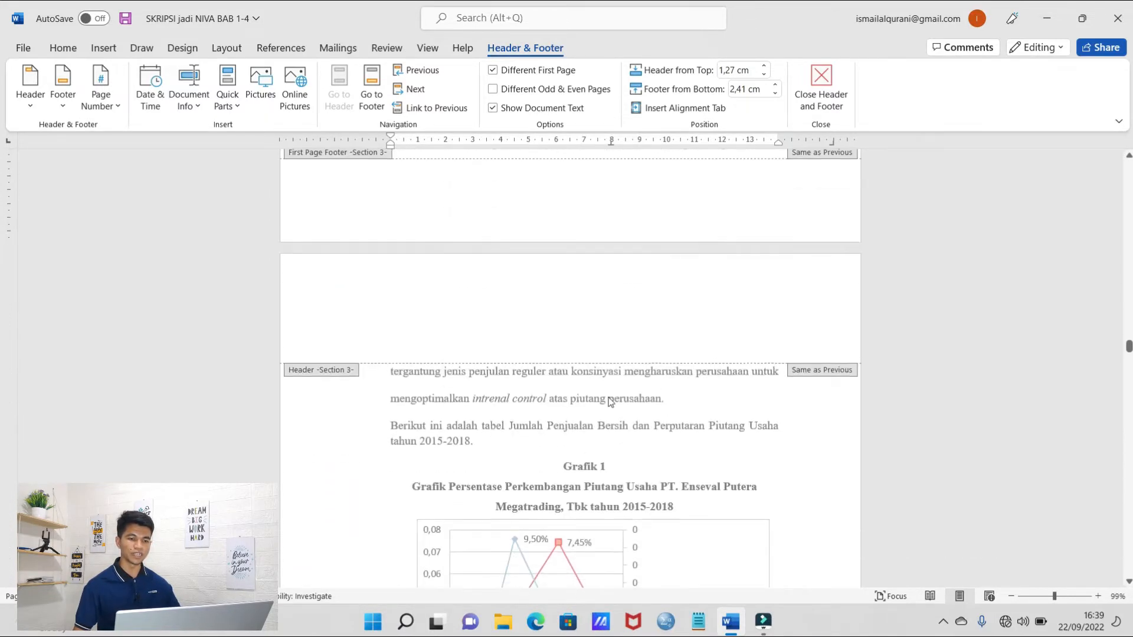
{"action": "scroll", "coordinate": [595, 424], "scroll_direction": "down", "scroll_amount": 9}
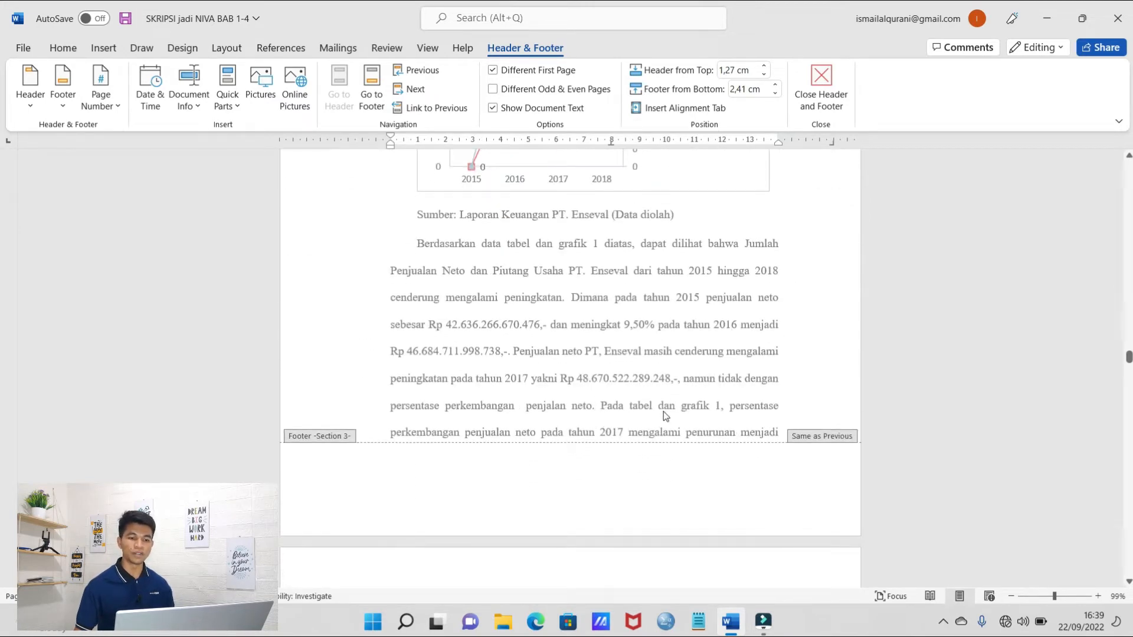
{"action": "scroll", "coordinate": [656, 427], "scroll_direction": "up", "scroll_amount": 8}
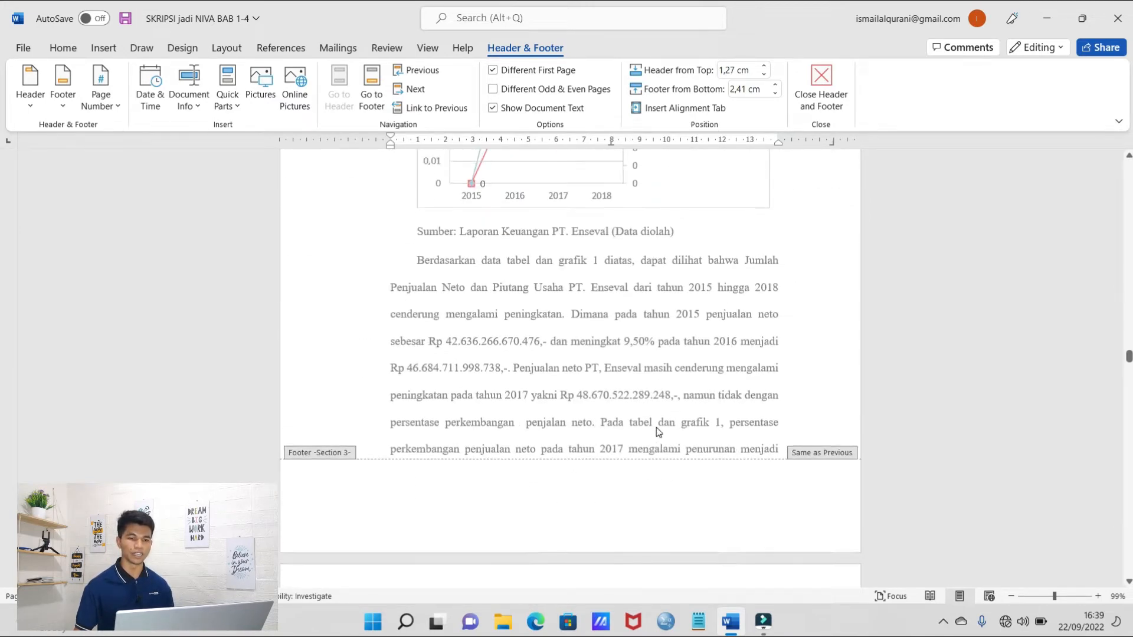
{"action": "scroll", "coordinate": [657, 401], "scroll_direction": "up", "scroll_amount": 10}
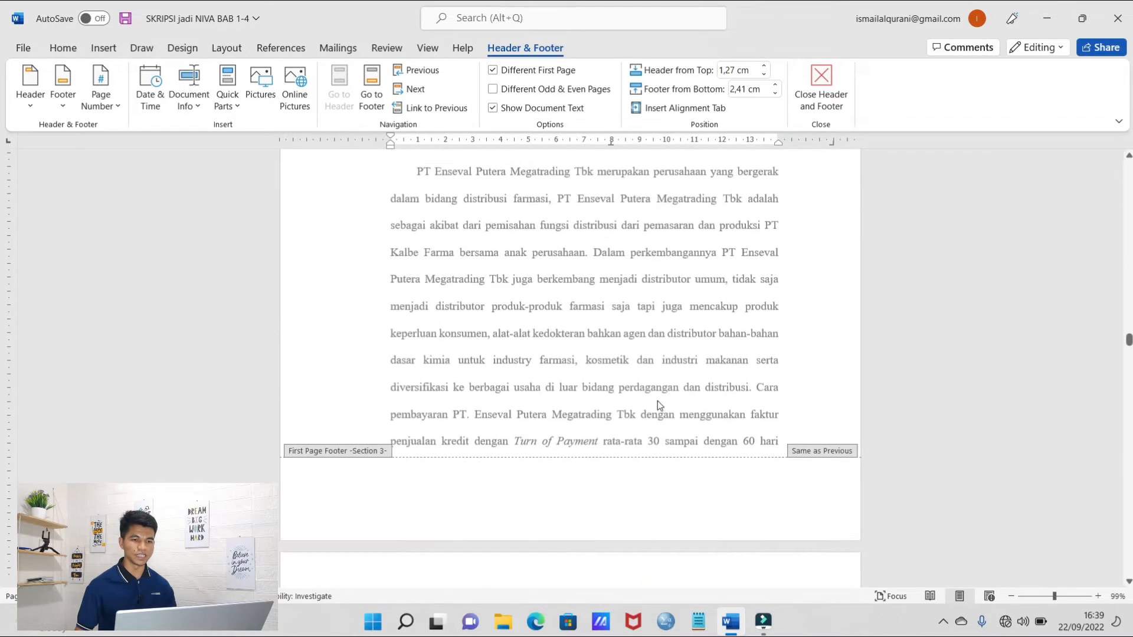
{"action": "scroll", "coordinate": [592, 313], "scroll_direction": "up", "scroll_amount": 3}
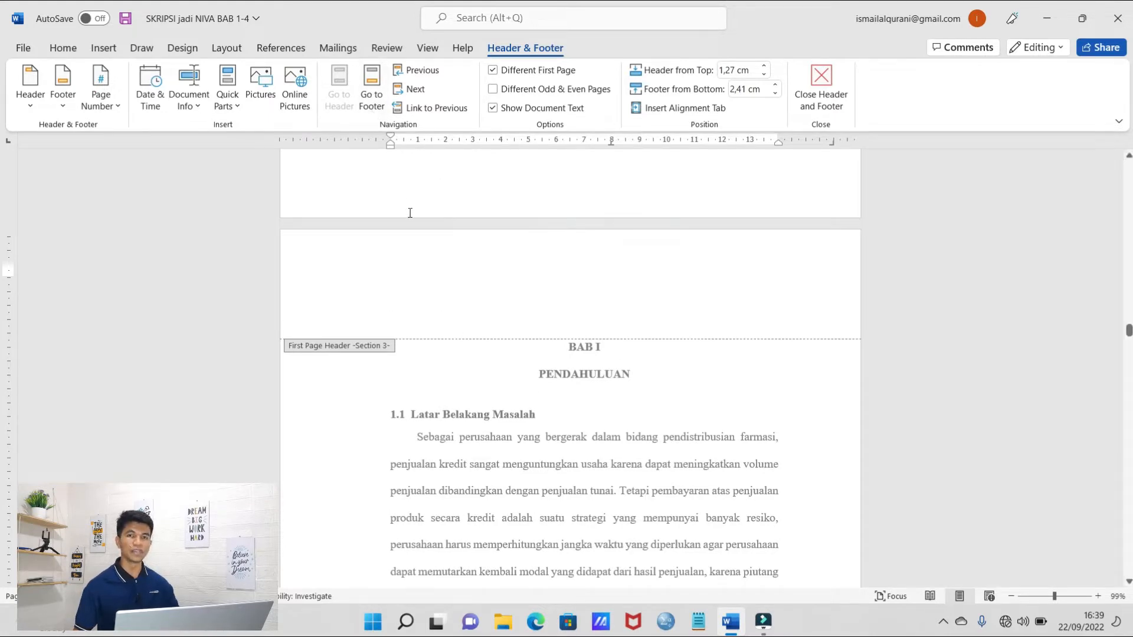
{"action": "left_click", "coordinate": [373, 92]}
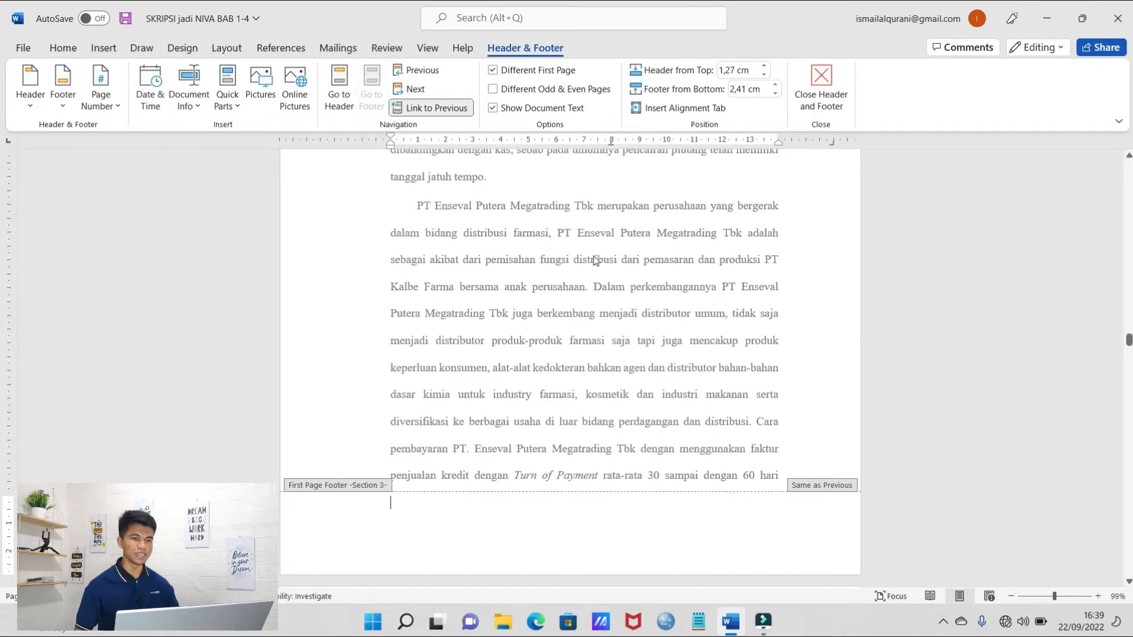
{"action": "left_click", "coordinate": [450, 111]}
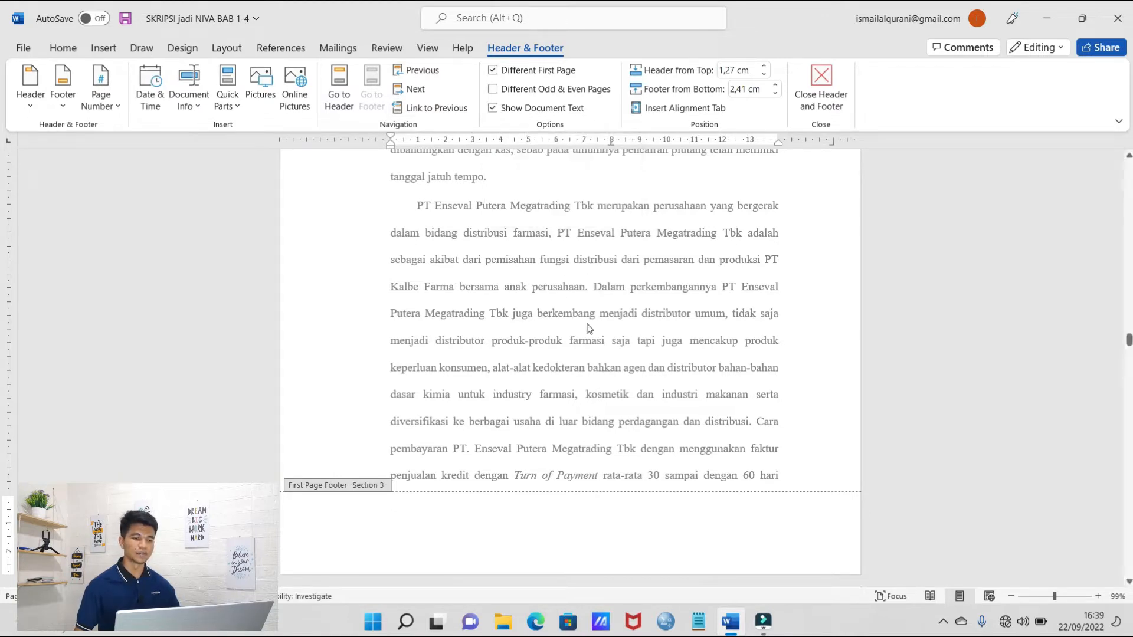
{"action": "scroll", "coordinate": [611, 317], "scroll_direction": "up", "scroll_amount": 7}
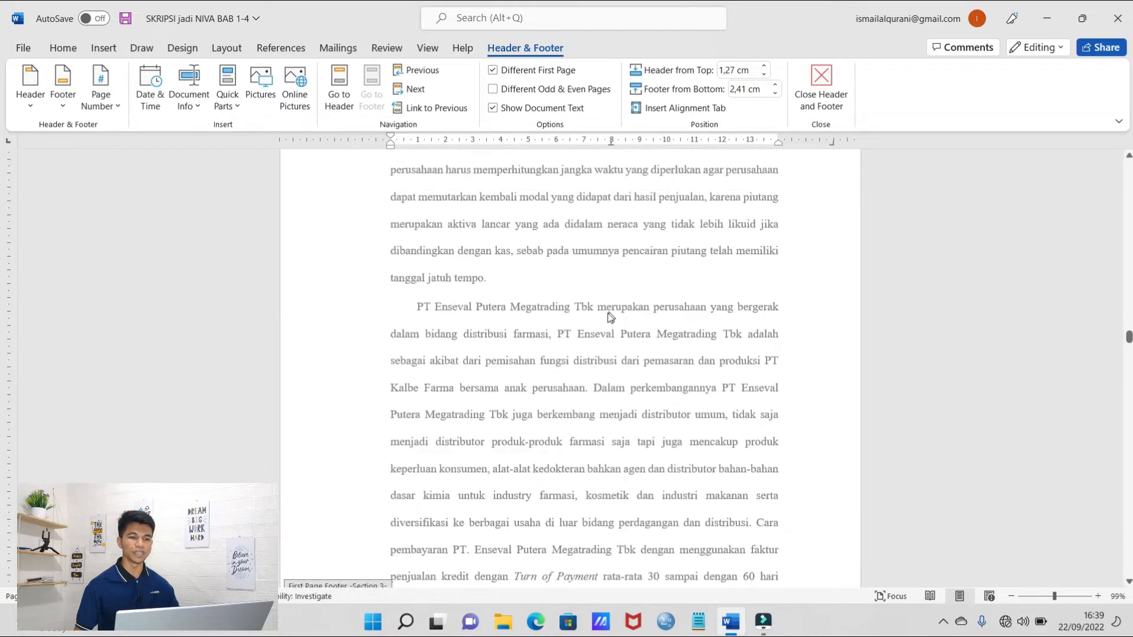
{"action": "scroll", "coordinate": [603, 301], "scroll_direction": "down", "scroll_amount": 7}
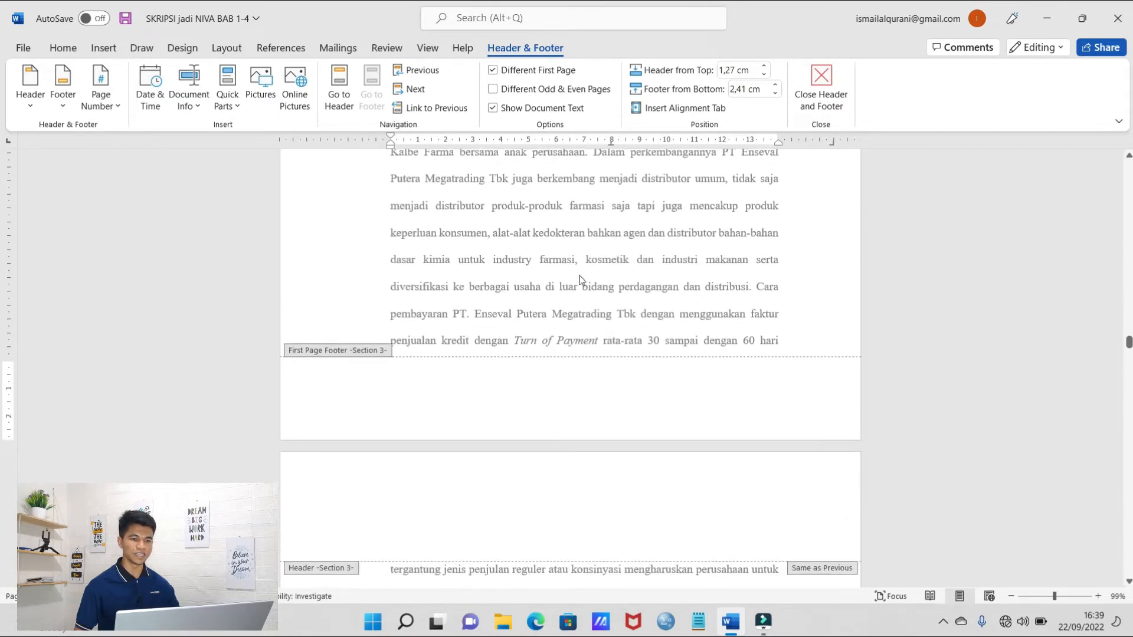
{"action": "scroll", "coordinate": [587, 257], "scroll_direction": "up", "scroll_amount": 2}
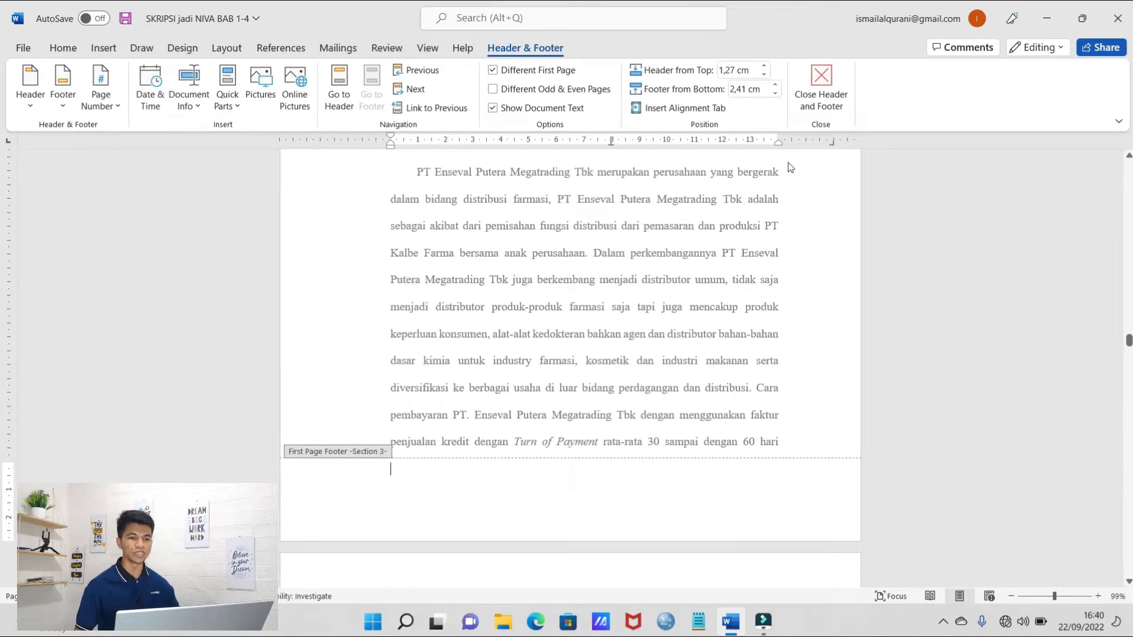
{"action": "left_click", "coordinate": [822, 80]}
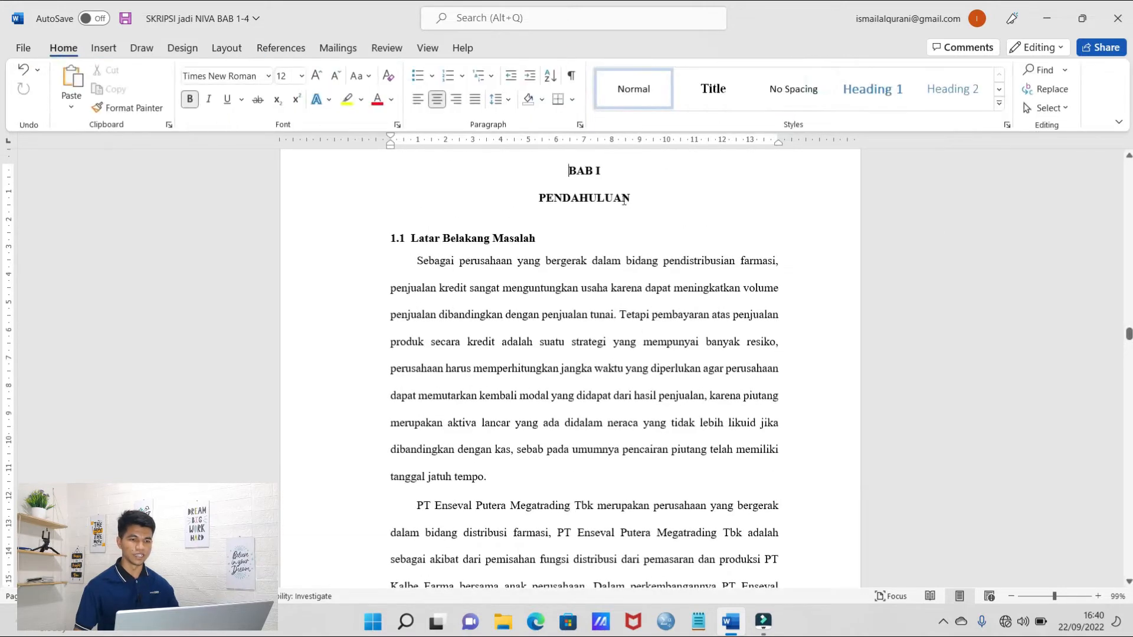
- Reopen the BAB I page header and examine the header and footer section labels from the cover through the preliminary pages to BAB I
{"action": "scroll", "coordinate": [574, 224], "scroll_direction": "up", "scroll_amount": 3}
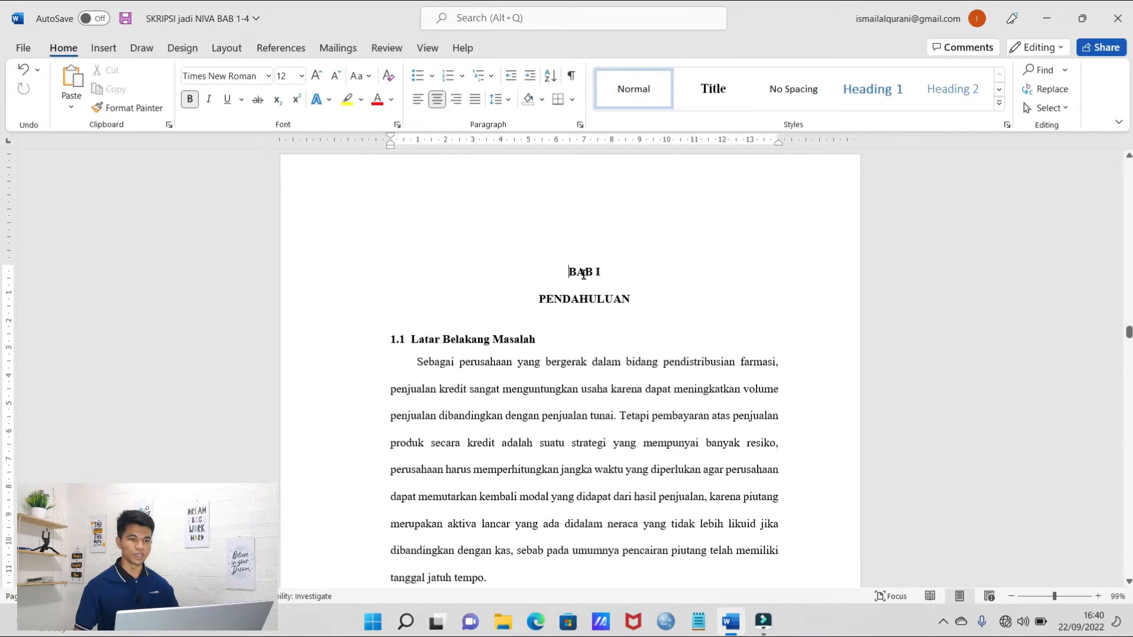
{"action": "scroll", "coordinate": [646, 296], "scroll_direction": "up", "scroll_amount": 3}
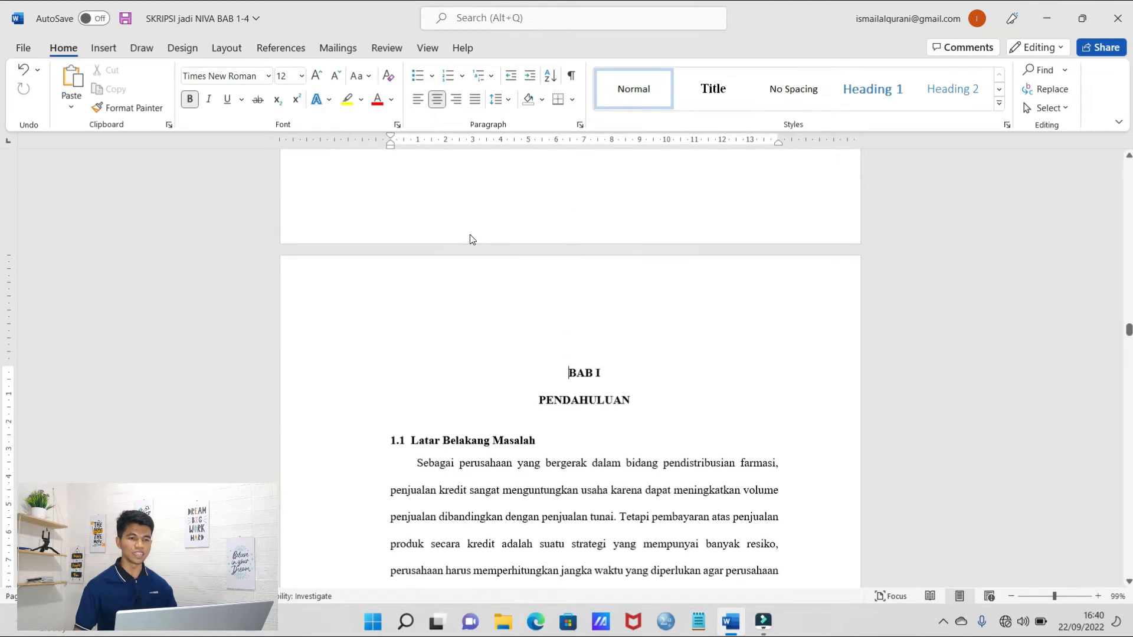
{"action": "double_click", "coordinate": [485, 317]}
{"action": "scroll", "coordinate": [489, 350], "scroll_direction": "up", "scroll_amount": 3}
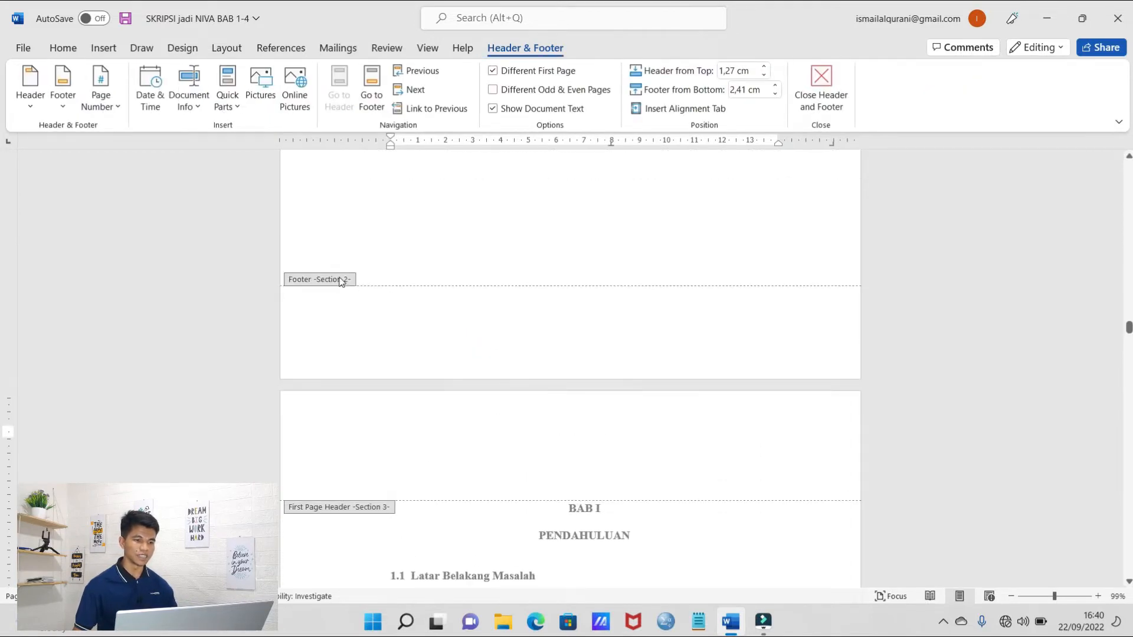
{"action": "scroll", "coordinate": [491, 321], "scroll_direction": "up", "scroll_amount": 15}
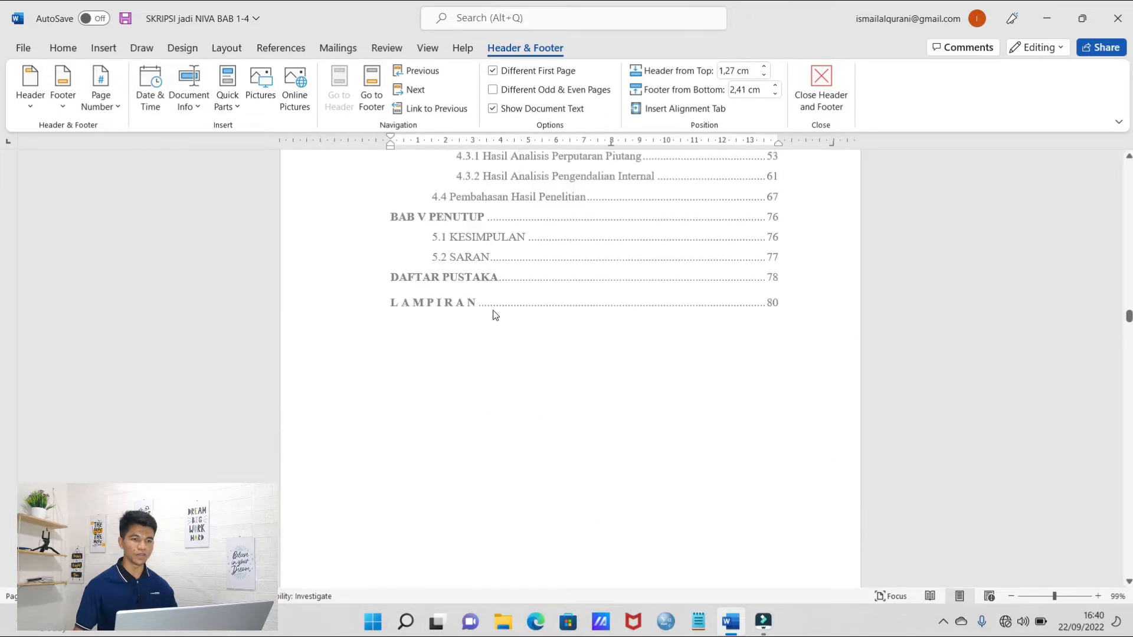
{"action": "scroll", "coordinate": [590, 396], "scroll_direction": "up", "scroll_amount": 10}
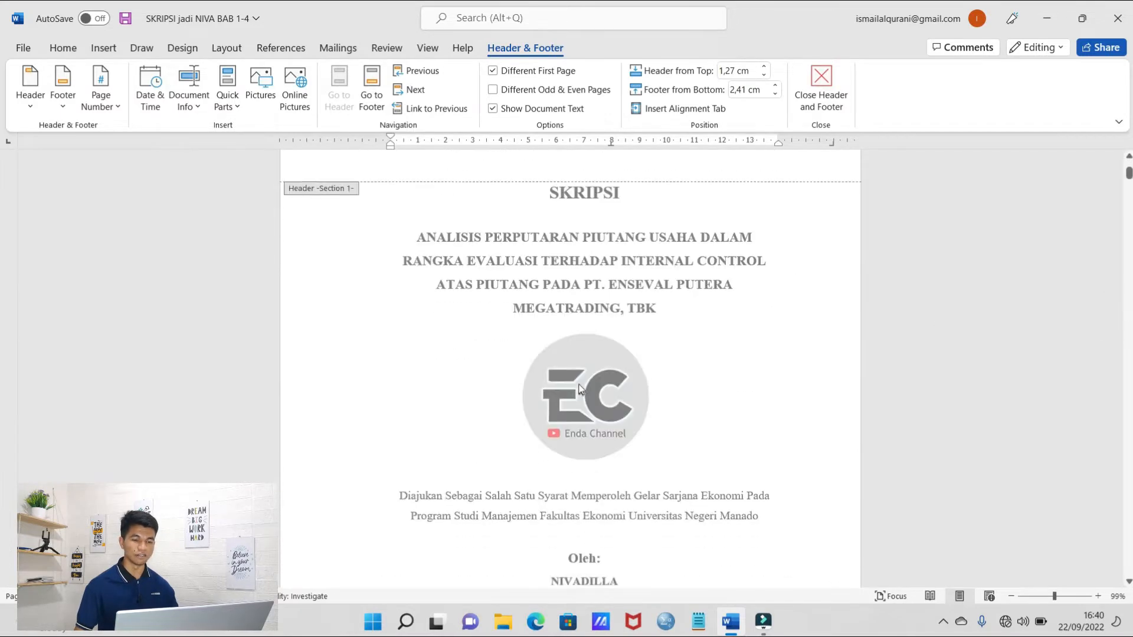
{"action": "scroll", "coordinate": [590, 396], "scroll_direction": "down", "scroll_amount": 6}
{"action": "scroll", "coordinate": [590, 397], "scroll_direction": "down", "scroll_amount": 2}
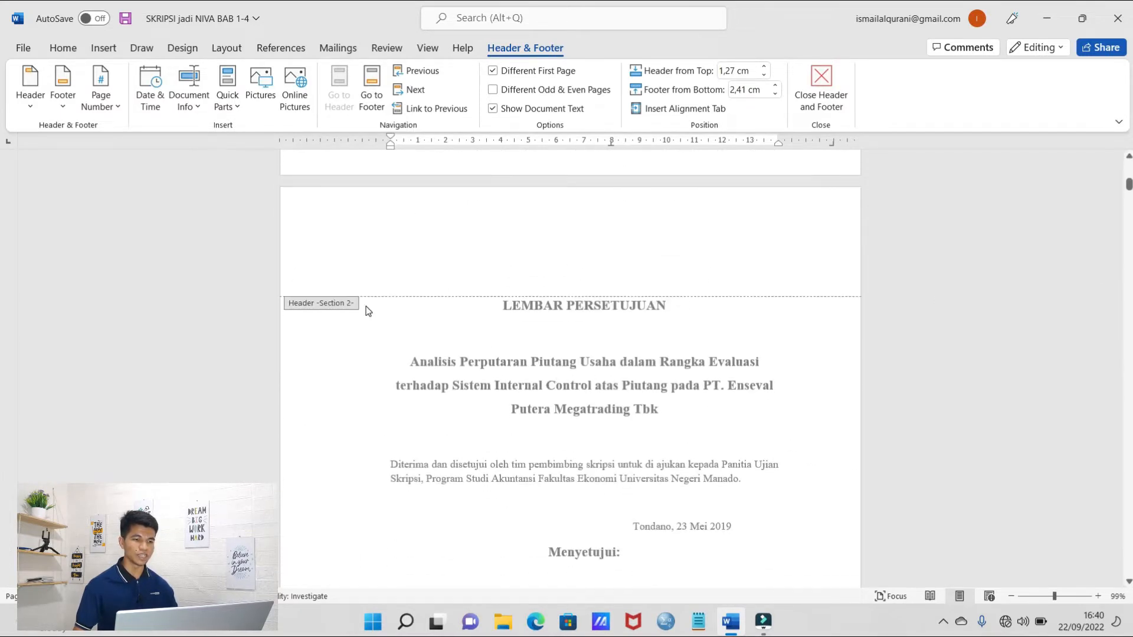
{"action": "scroll", "coordinate": [994, 277], "scroll_direction": "down", "scroll_amount": 15}
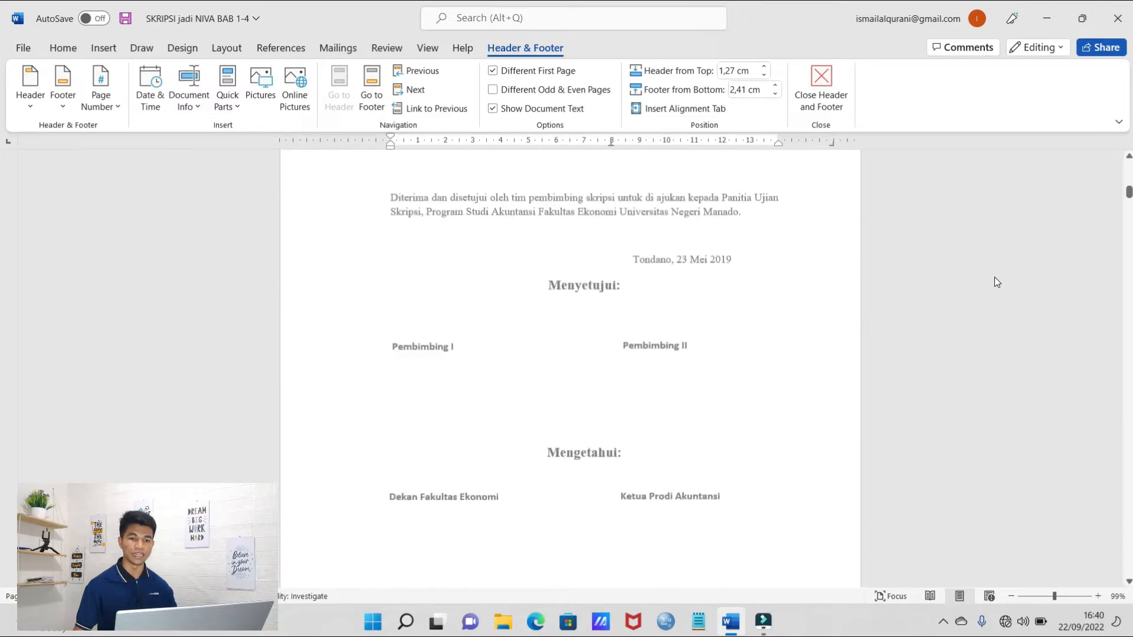
{"action": "left_click_drag", "start_coordinate": [1128, 196], "coordinate": [3, 336]}
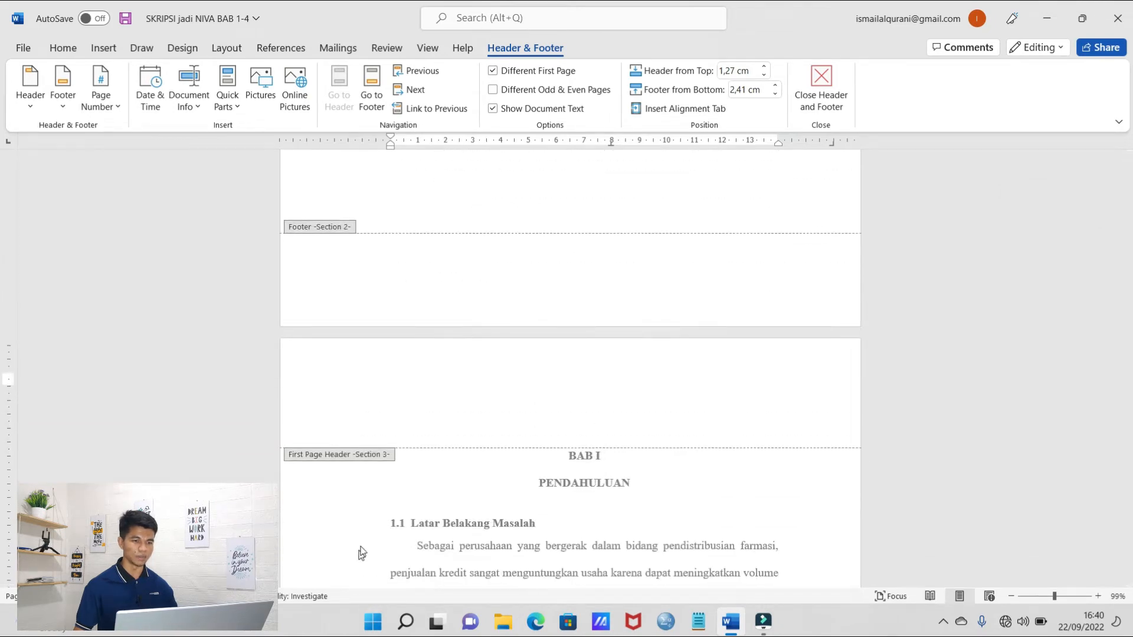
- Close header and footer editing, then insert a Next Page section break directly before the BAB II heading
{"action": "scroll", "coordinate": [397, 372], "scroll_direction": "down", "scroll_amount": 5}
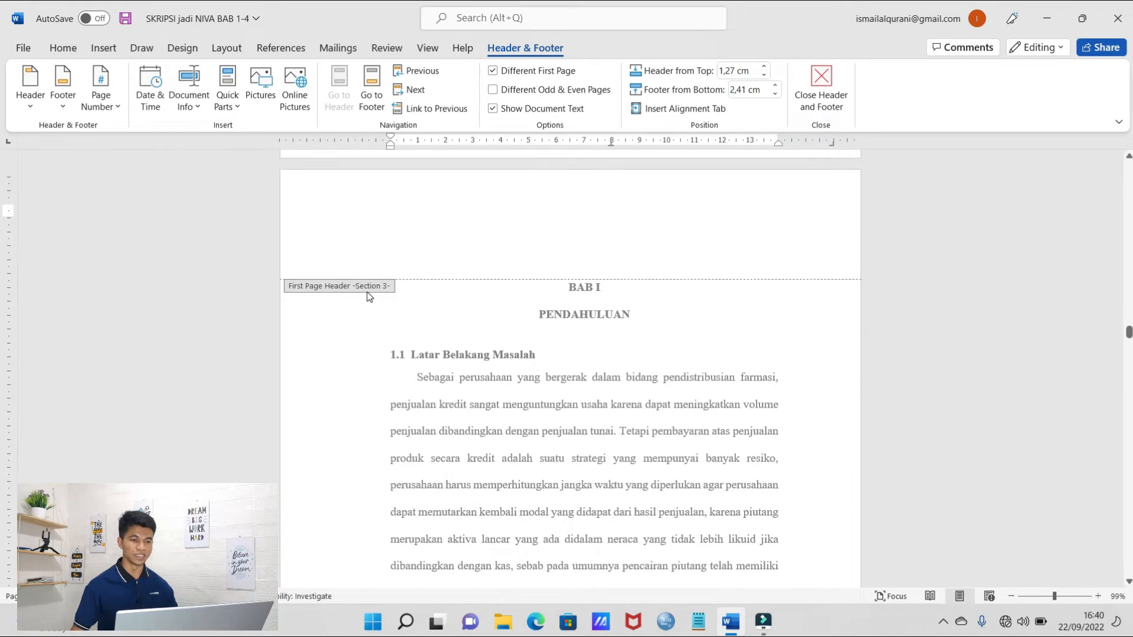
{"action": "left_click", "coordinate": [826, 80]}
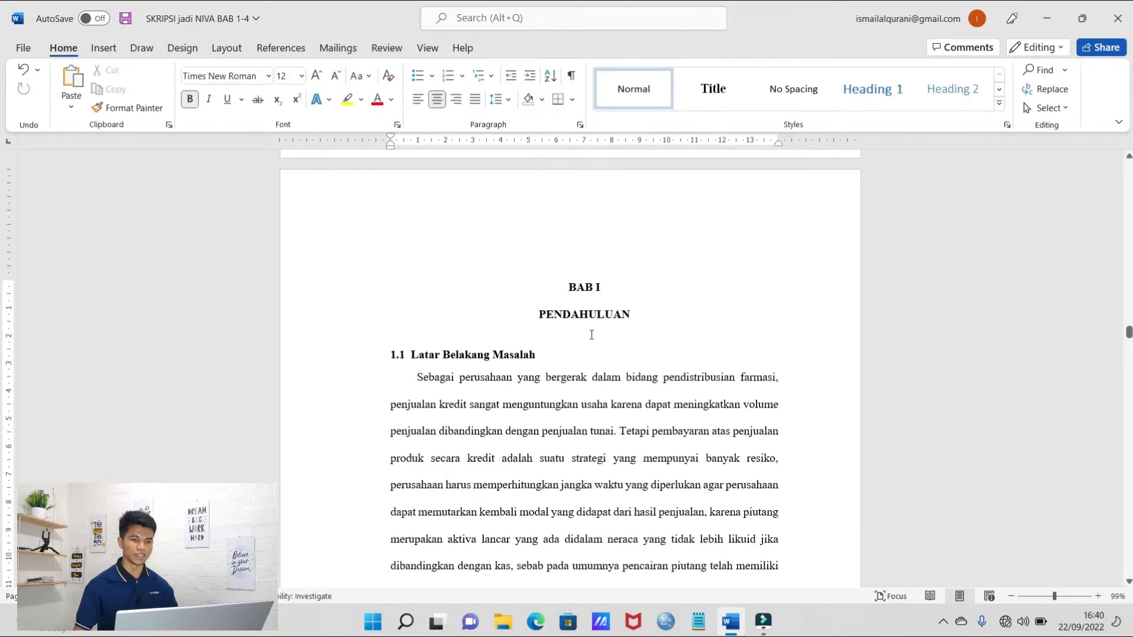
{"action": "scroll", "coordinate": [590, 329], "scroll_direction": "down", "scroll_amount": 15}
{"action": "scroll", "coordinate": [595, 342], "scroll_direction": "down", "scroll_amount": 20}
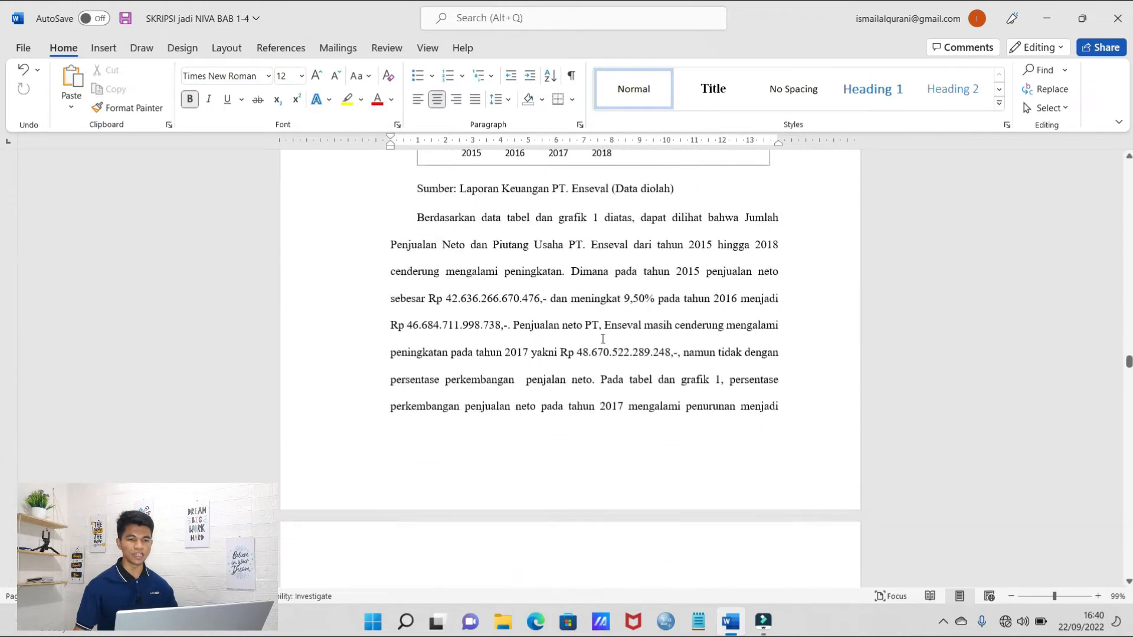
{"action": "scroll", "coordinate": [599, 337], "scroll_direction": "down", "scroll_amount": 15}
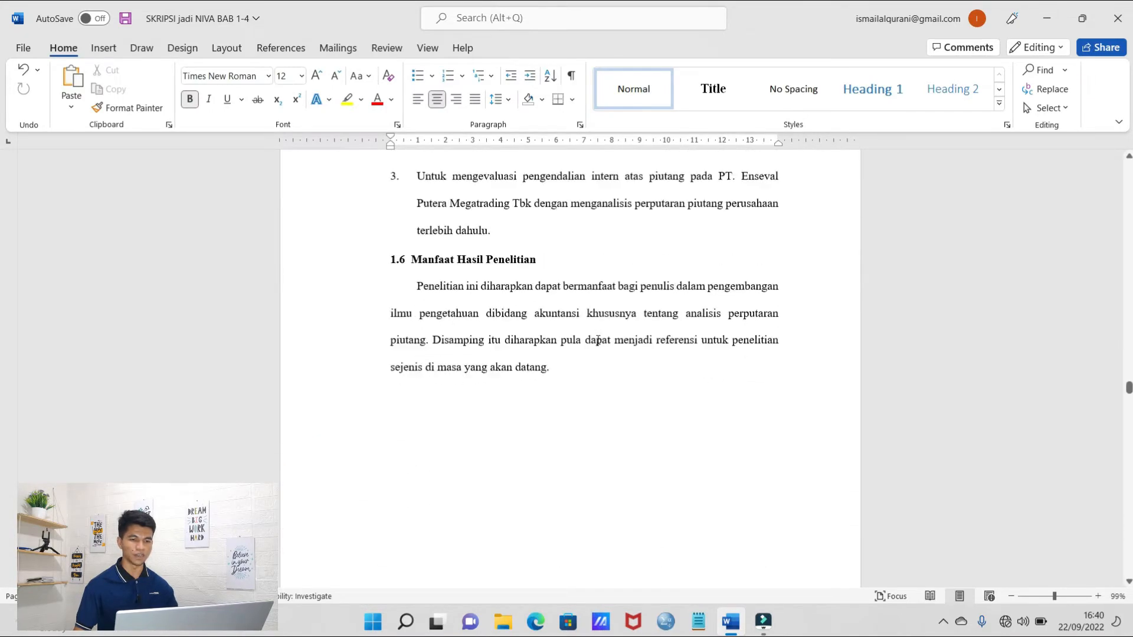
{"action": "scroll", "coordinate": [601, 321], "scroll_direction": "up", "scroll_amount": 5}
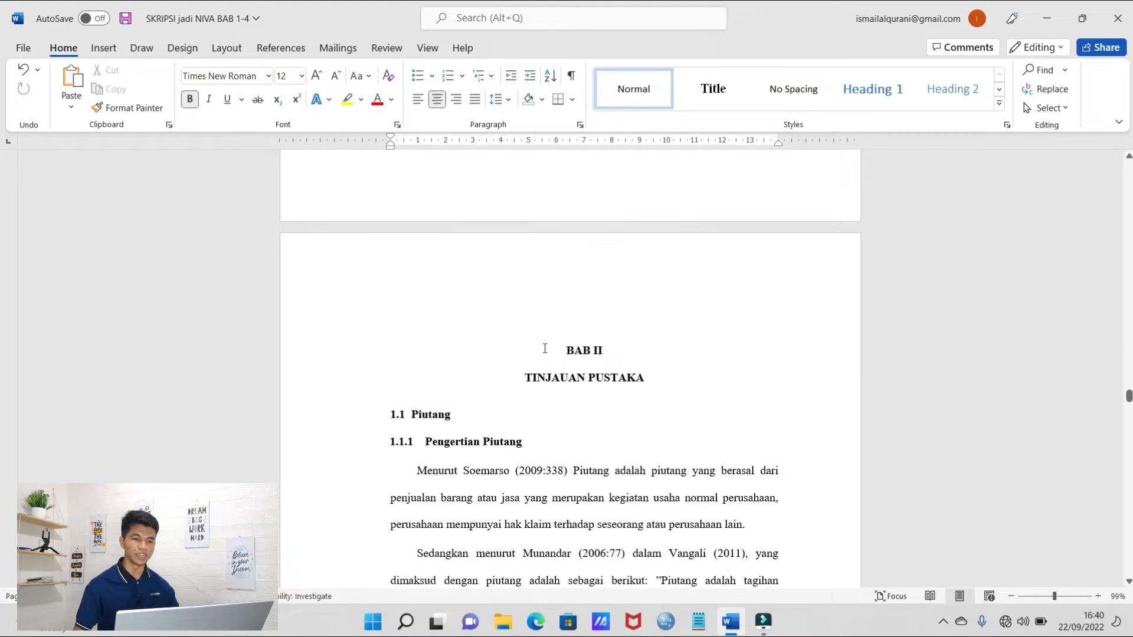
{"action": "left_click", "coordinate": [545, 349]}
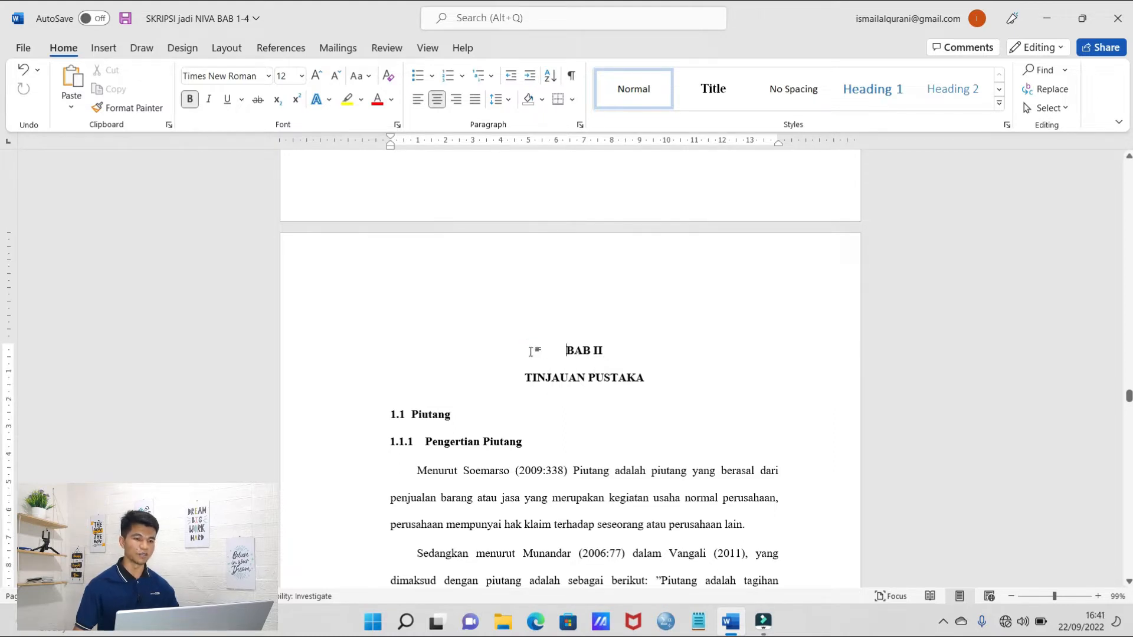
{"action": "left_click", "coordinate": [227, 52]}
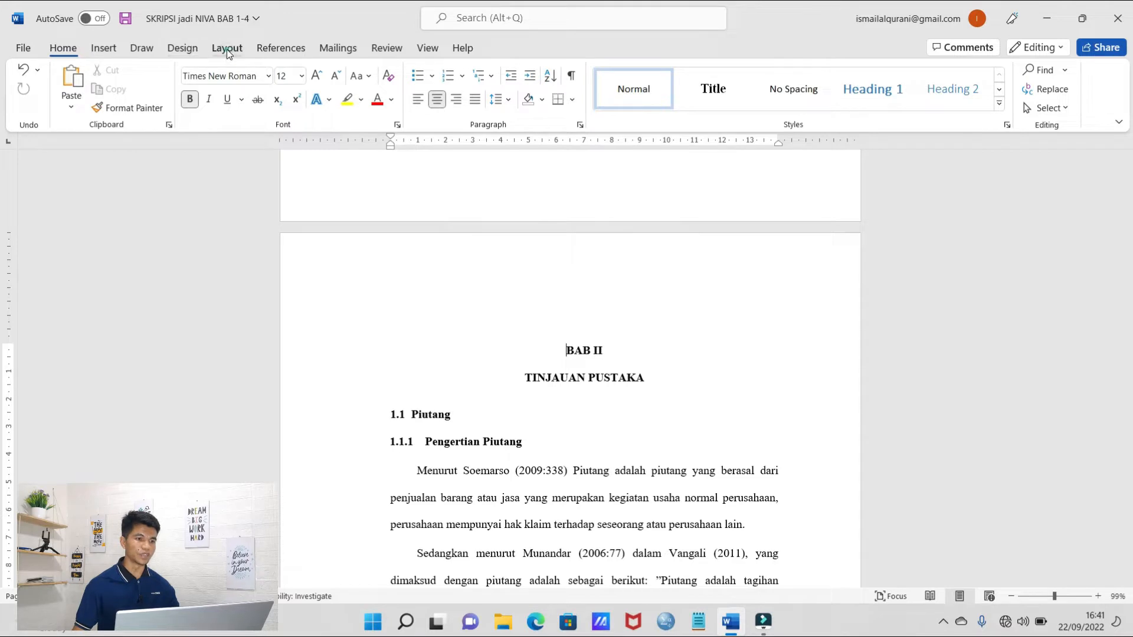
{"action": "left_click", "coordinate": [200, 72]}
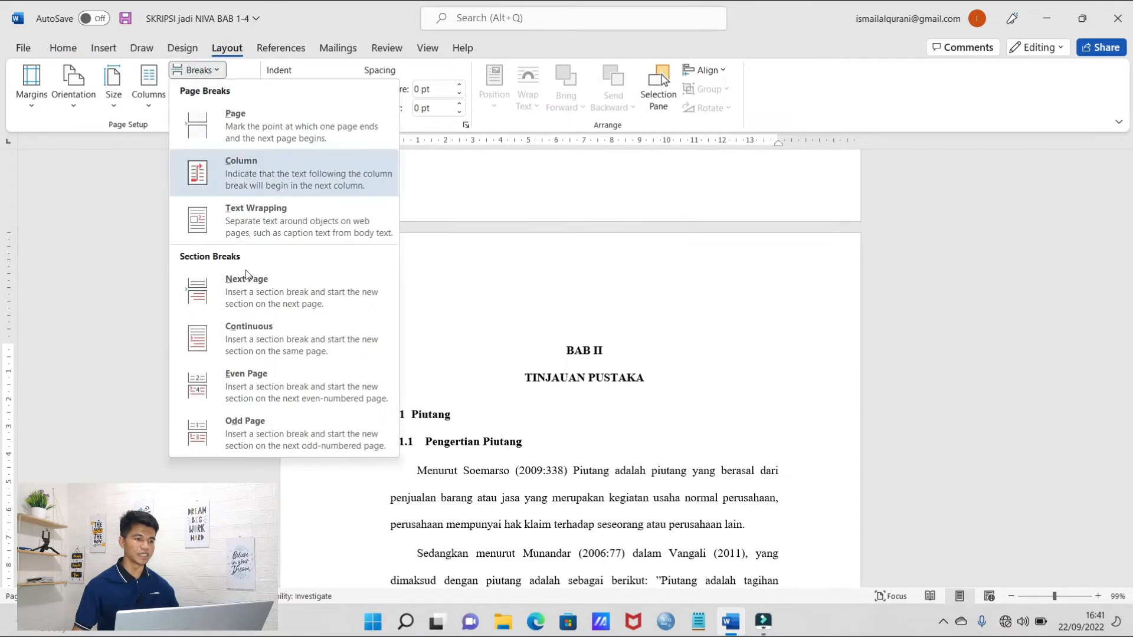
{"action": "left_click", "coordinate": [280, 298]}
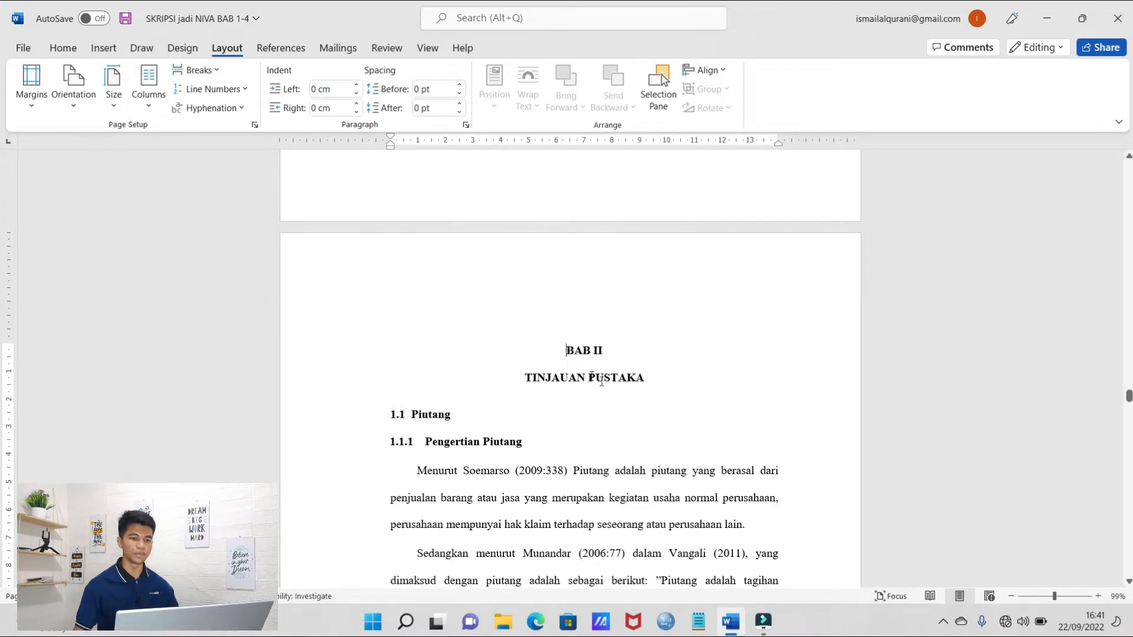
- Open the BAB II page header and examine the header and footer labels of Section 4 and the end of Section 3
{"action": "double_click", "coordinate": [534, 275]}
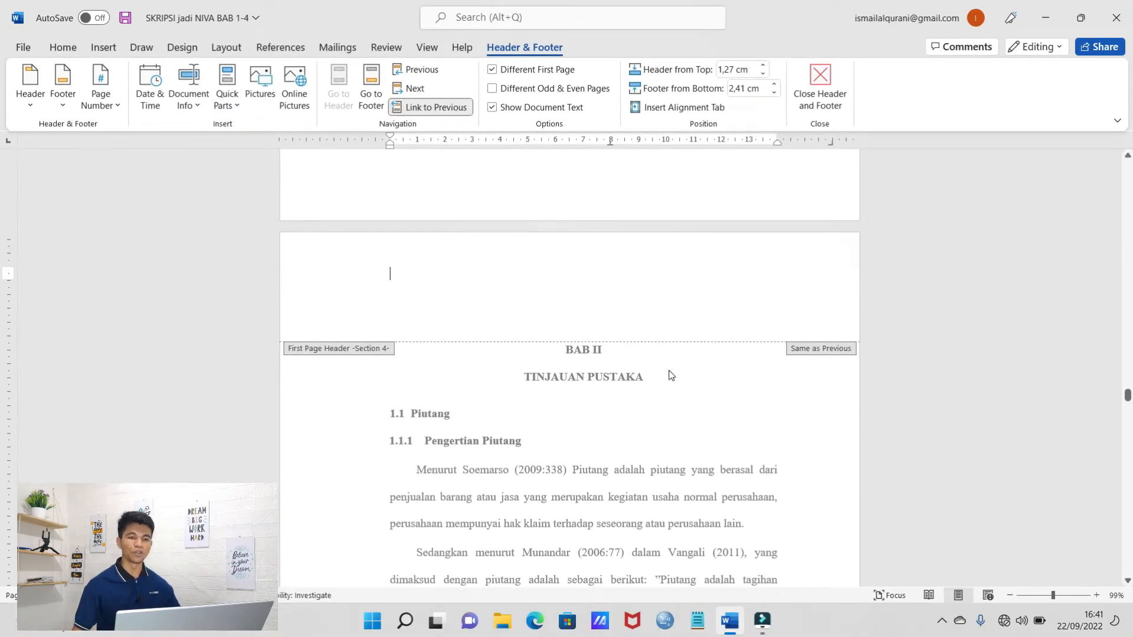
{"action": "scroll", "coordinate": [672, 375], "scroll_direction": "down", "scroll_amount": 3}
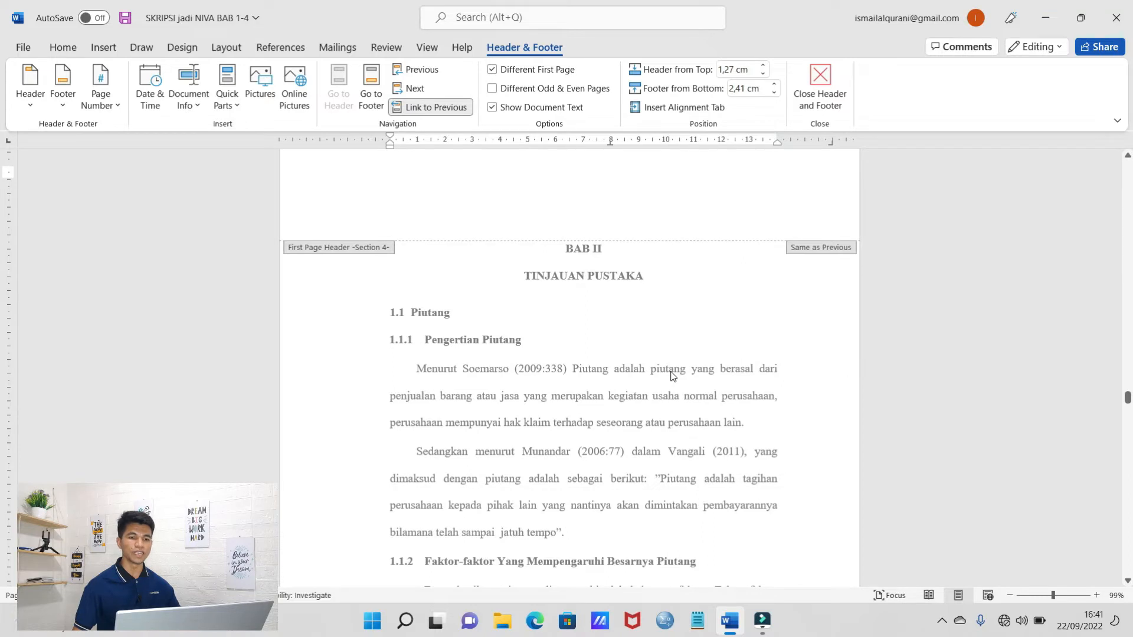
{"action": "scroll", "coordinate": [672, 376], "scroll_direction": "up", "scroll_amount": 8}
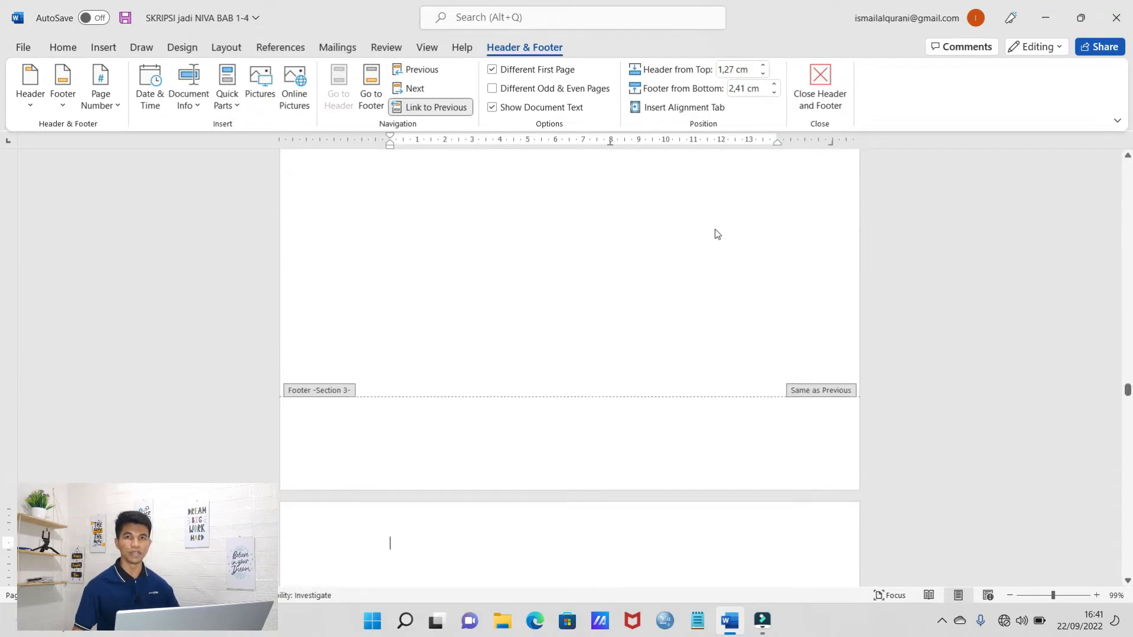
{"action": "scroll", "coordinate": [713, 235], "scroll_direction": "down", "scroll_amount": 5}
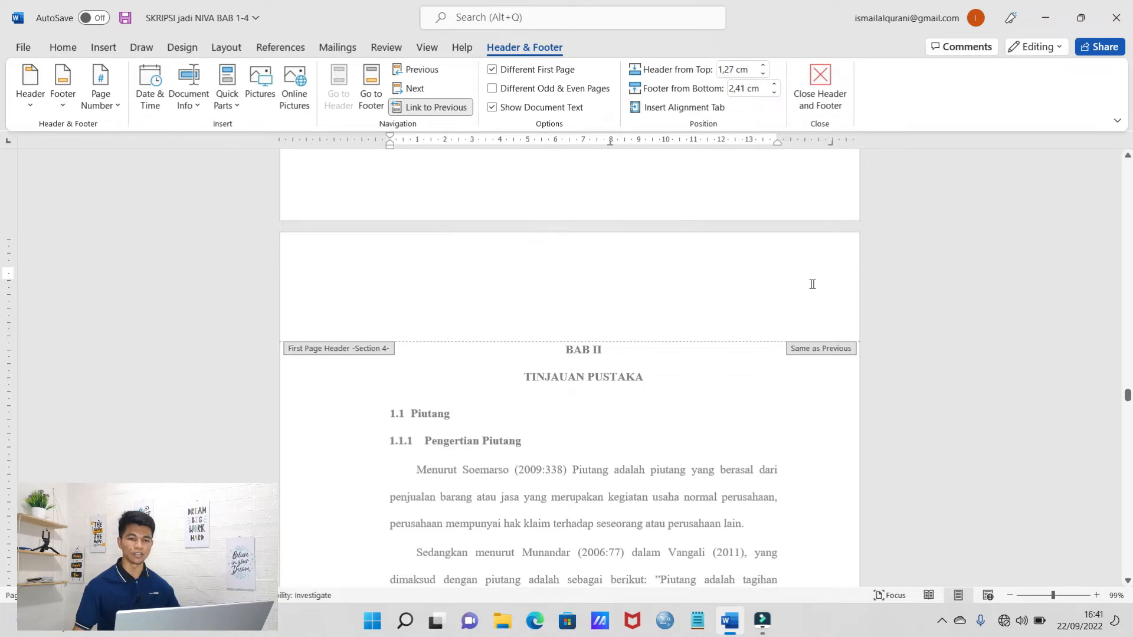
{"action": "scroll", "coordinate": [794, 303], "scroll_direction": "down", "scroll_amount": 10}
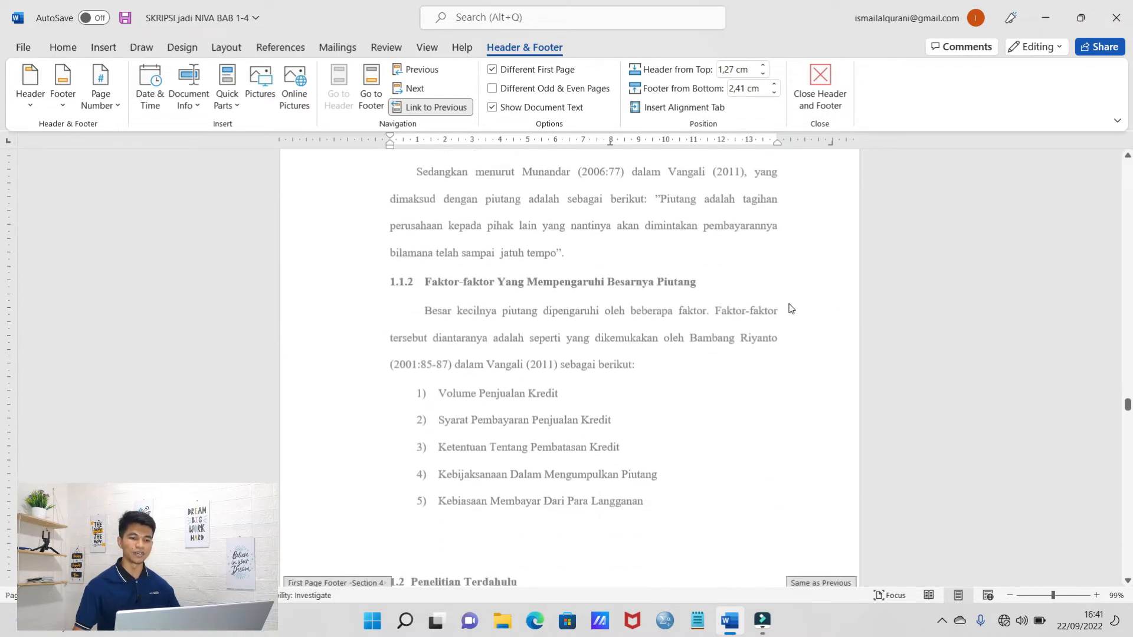
{"action": "scroll", "coordinate": [665, 431], "scroll_direction": "down", "scroll_amount": 6}
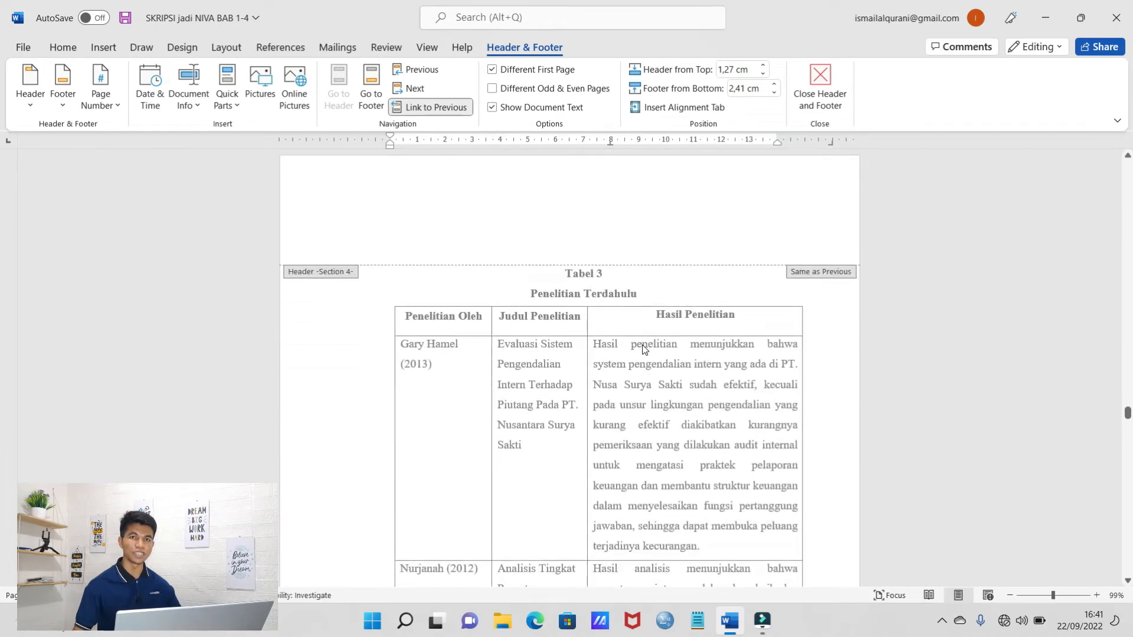
{"action": "scroll", "coordinate": [643, 349], "scroll_direction": "down", "scroll_amount": 8}
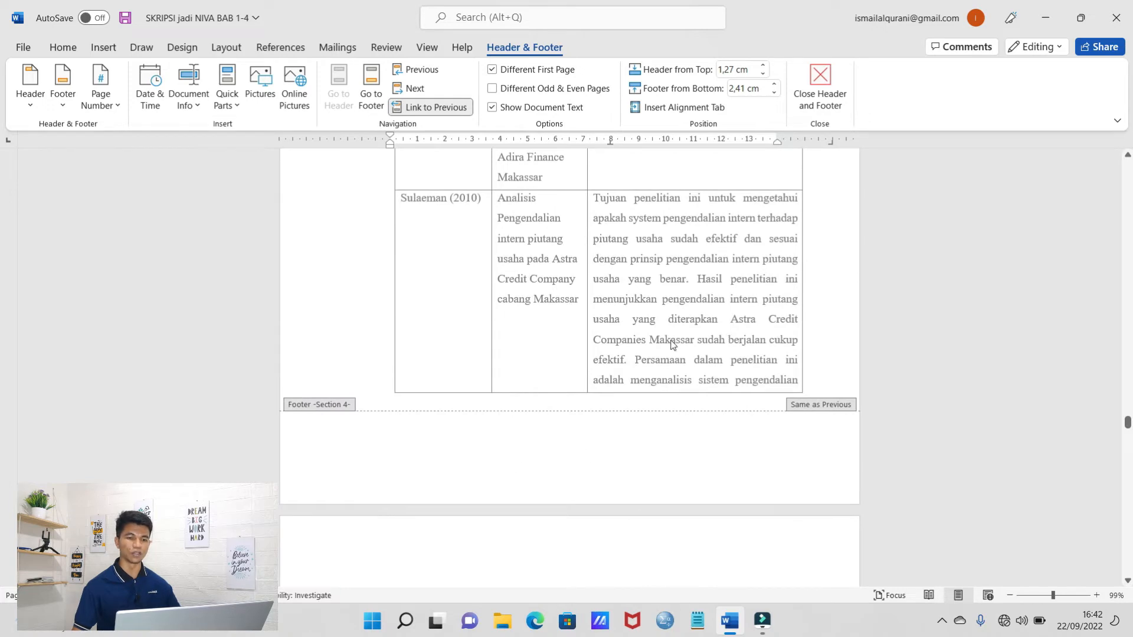
{"action": "scroll", "coordinate": [673, 344], "scroll_direction": "up", "scroll_amount": 11}
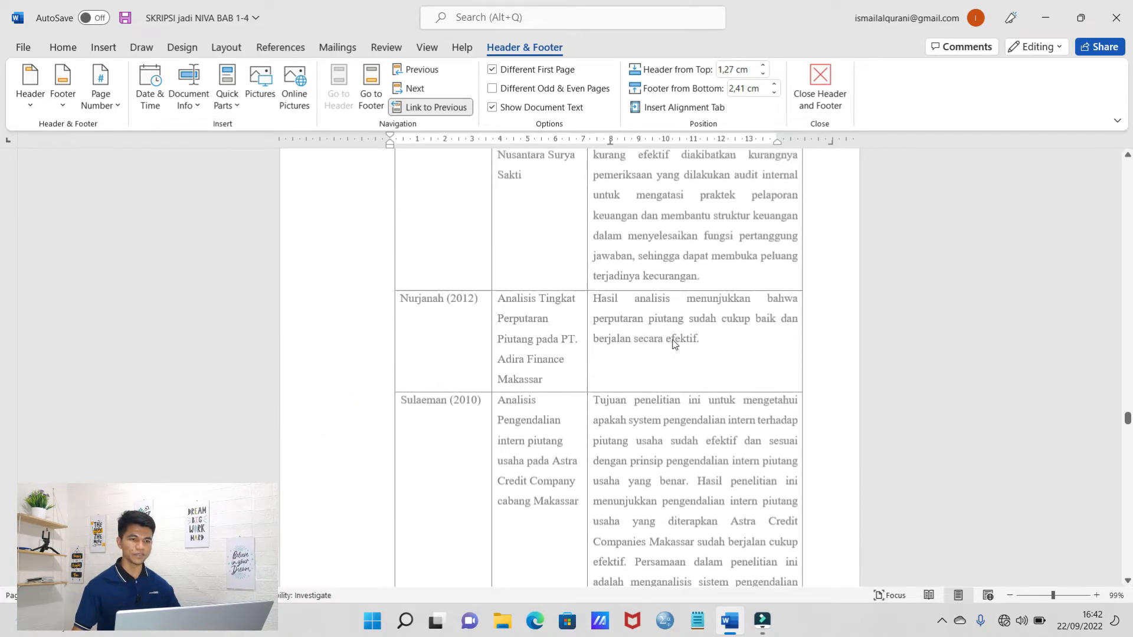
{"action": "scroll", "coordinate": [676, 337], "scroll_direction": "up", "scroll_amount": 13}
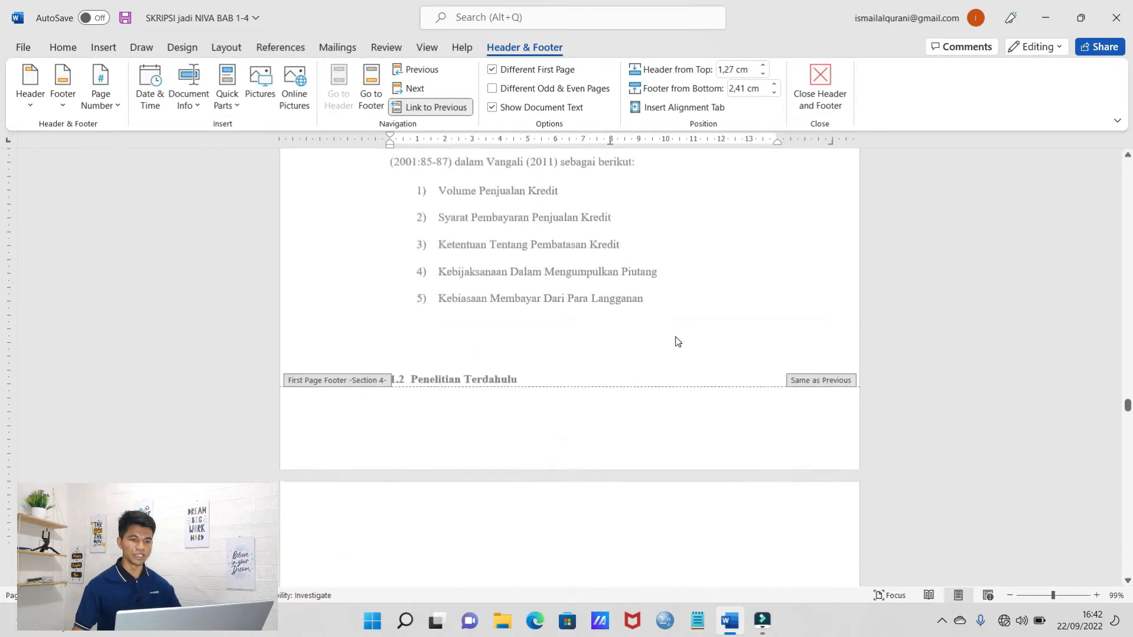
- Go from the BAB II first page header to its first page footer, and close header and footer editing
{"action": "left_click", "coordinate": [470, 269]}
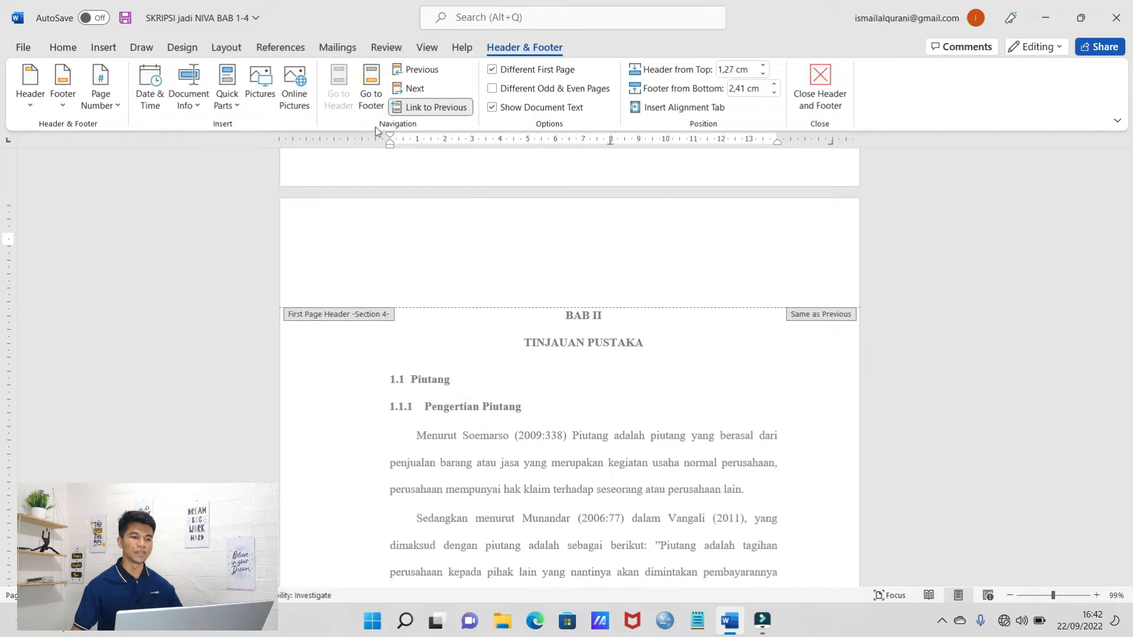
{"action": "left_click", "coordinate": [370, 87]}
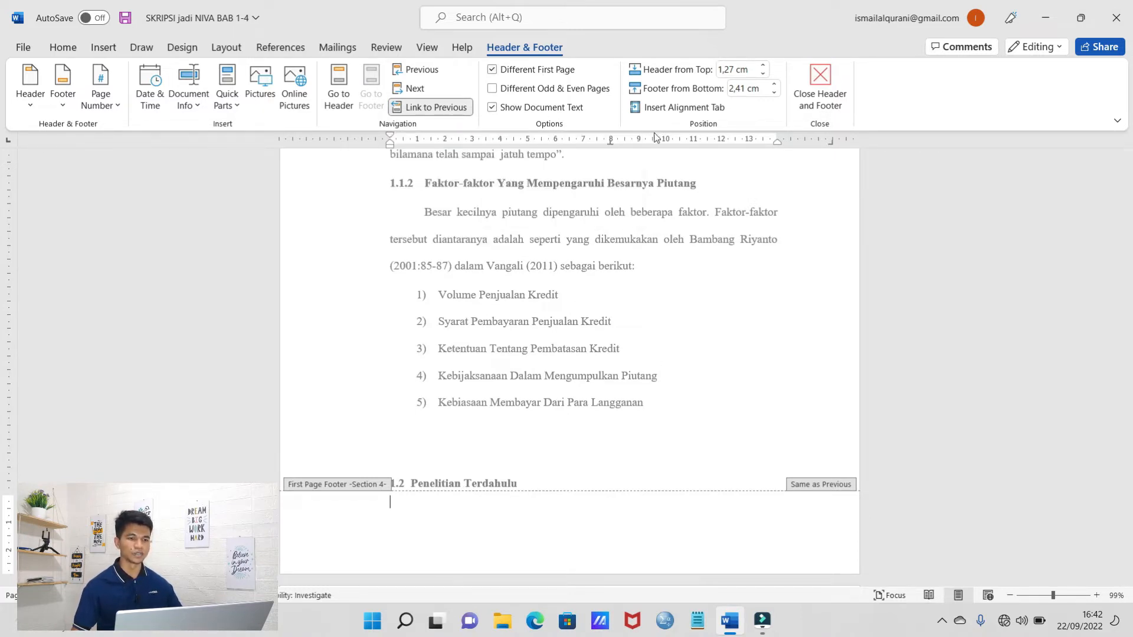
{"action": "left_click", "coordinate": [821, 72]}
- Insert a Next Page section break directly before the BAB III heading
{"action": "scroll", "coordinate": [668, 301], "scroll_direction": "down", "scroll_amount": 15}
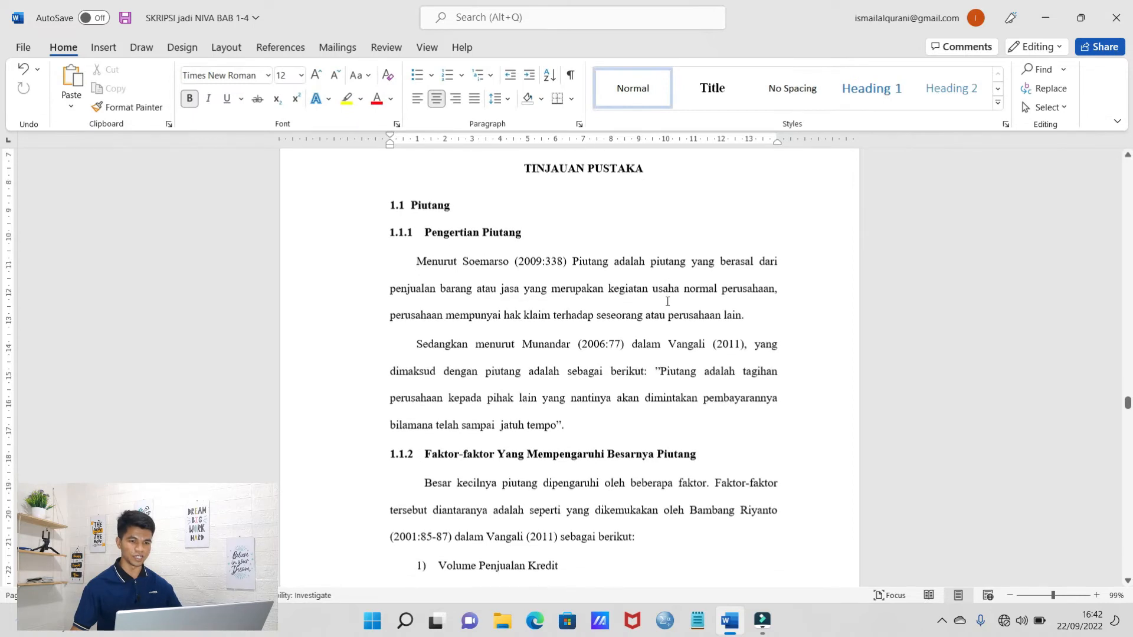
{"action": "scroll", "coordinate": [663, 284], "scroll_direction": "up", "scroll_amount": 5}
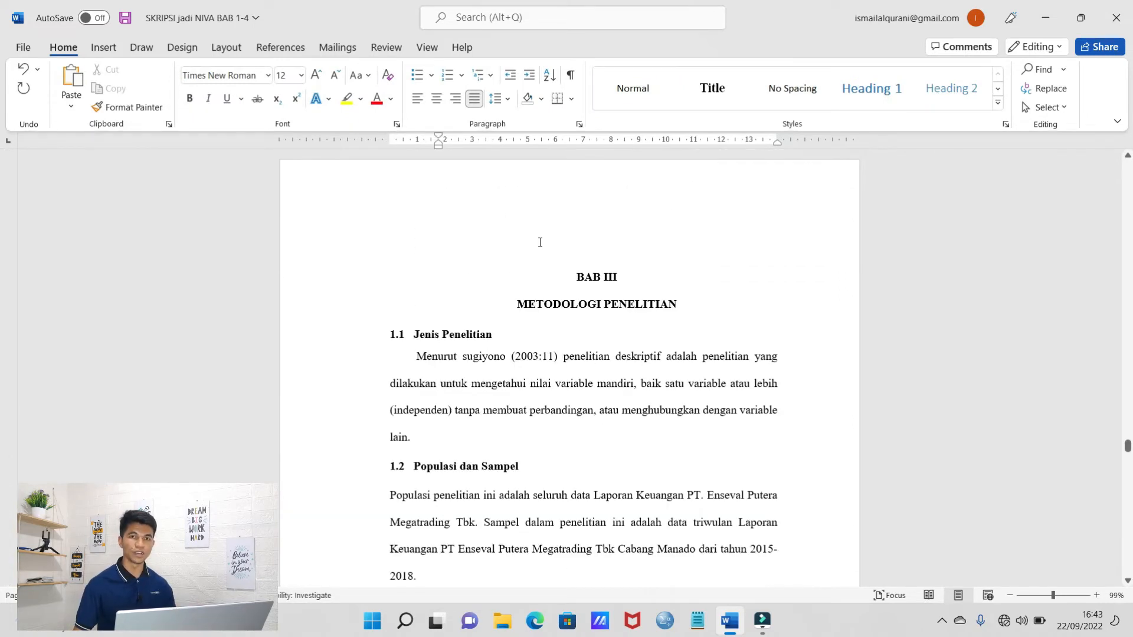
{"action": "scroll", "coordinate": [540, 242], "scroll_direction": "down", "scroll_amount": 1}
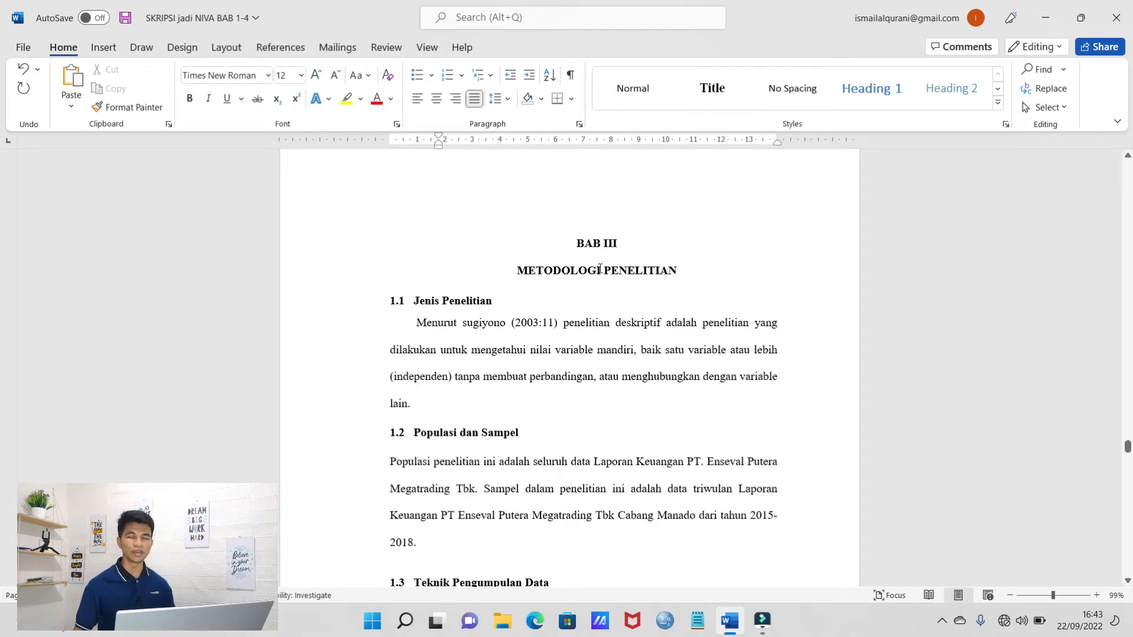
{"action": "scroll", "coordinate": [543, 223], "scroll_direction": "up", "scroll_amount": 1}
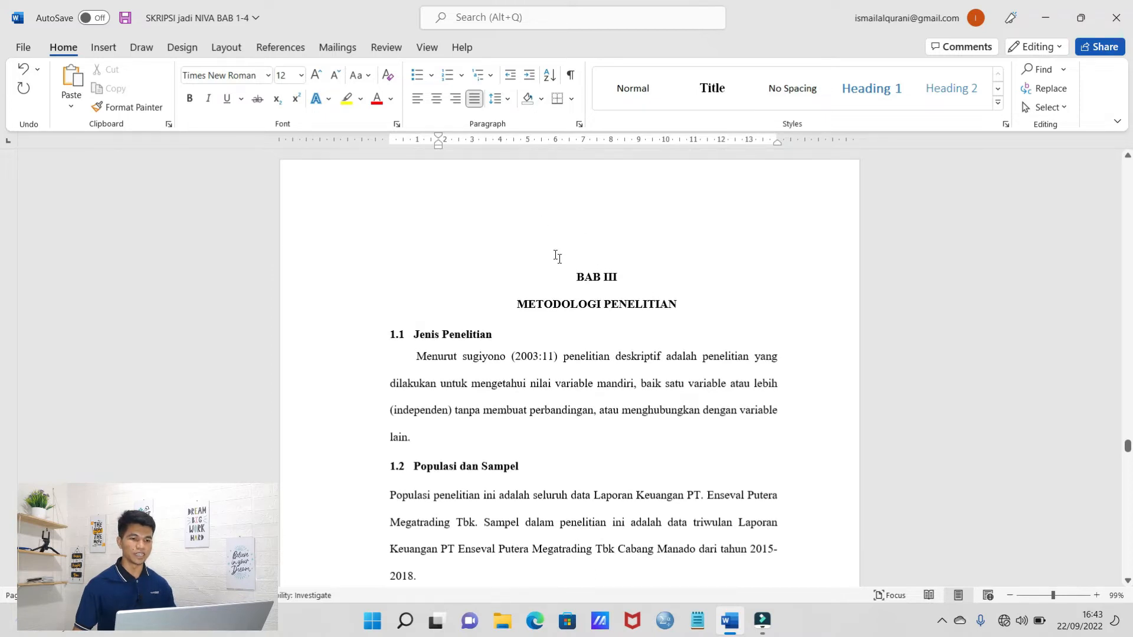
{"action": "left_click", "coordinate": [579, 278]}
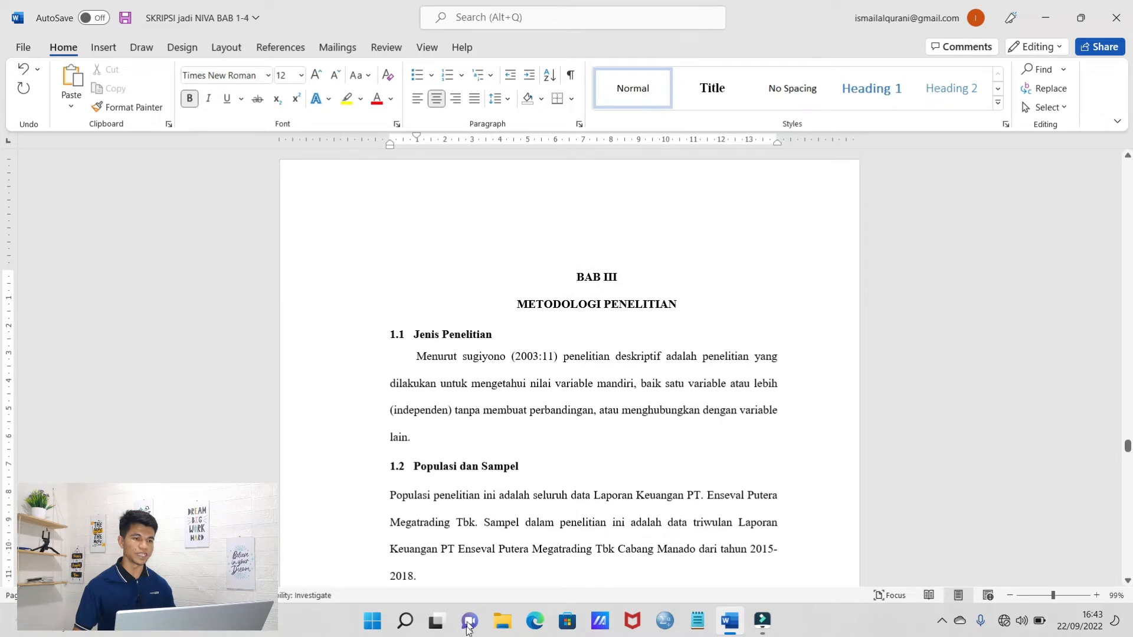
{"action": "left_click", "coordinate": [229, 50]}
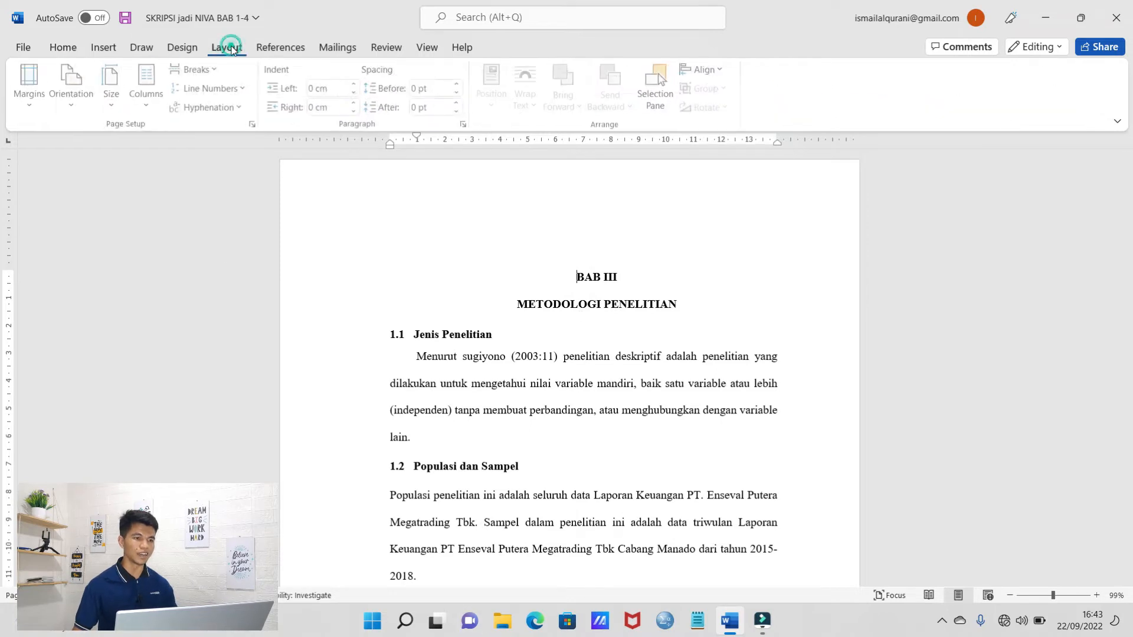
{"action": "left_click", "coordinate": [200, 70]}
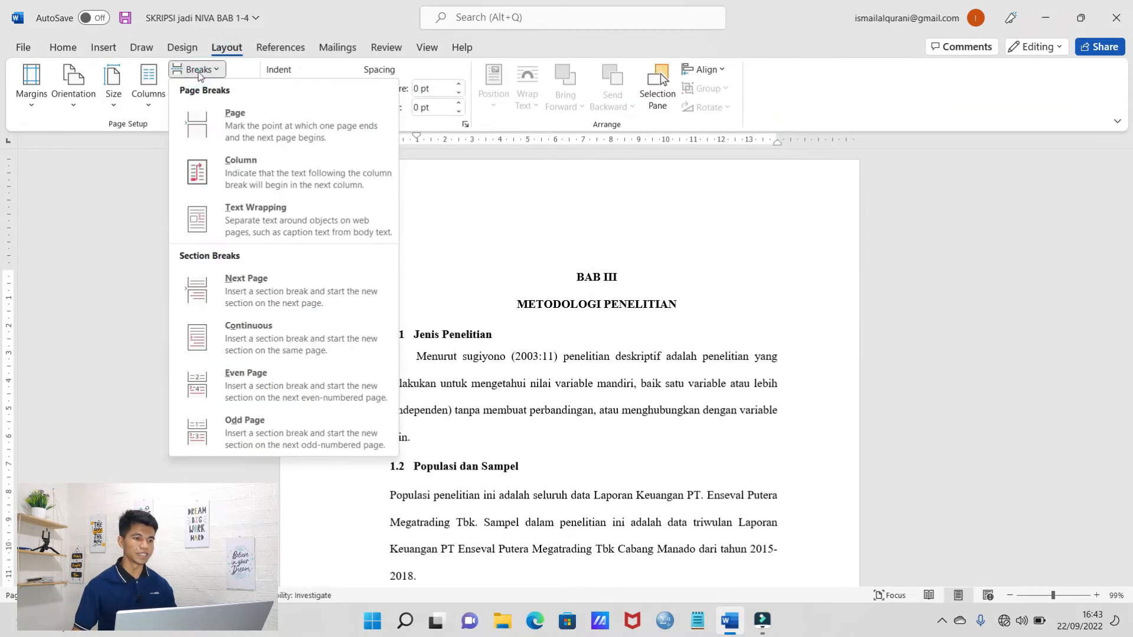
{"action": "left_click", "coordinate": [280, 294]}
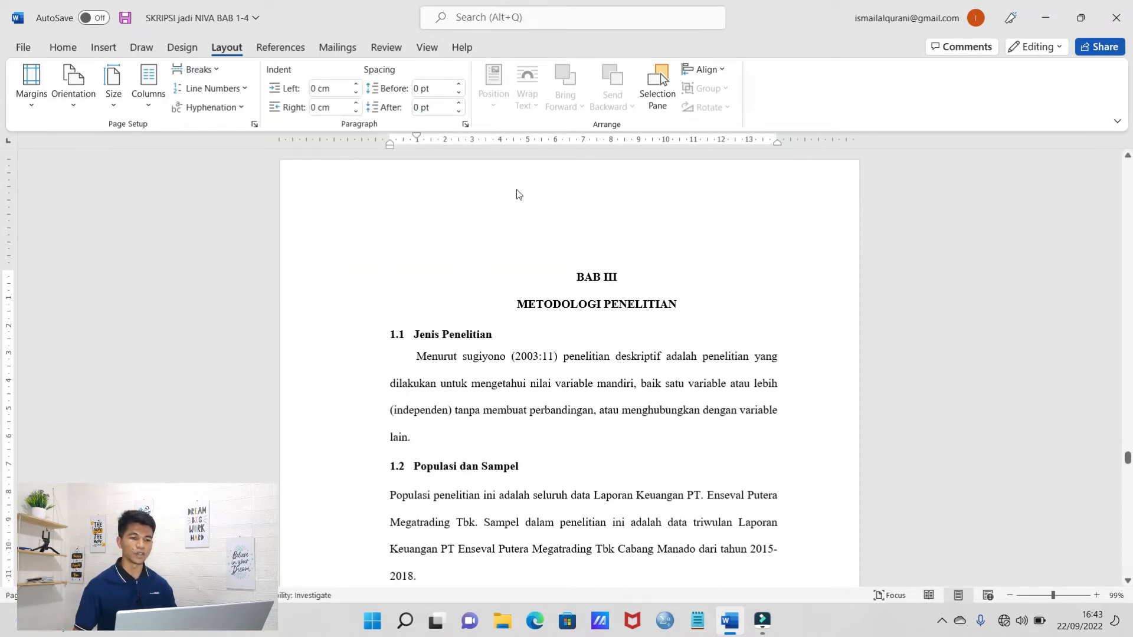
- Open the BAB III page header, go to its footer, switch Different First Page off and on again, and close header and footer editing
{"action": "double_click", "coordinate": [447, 191]}
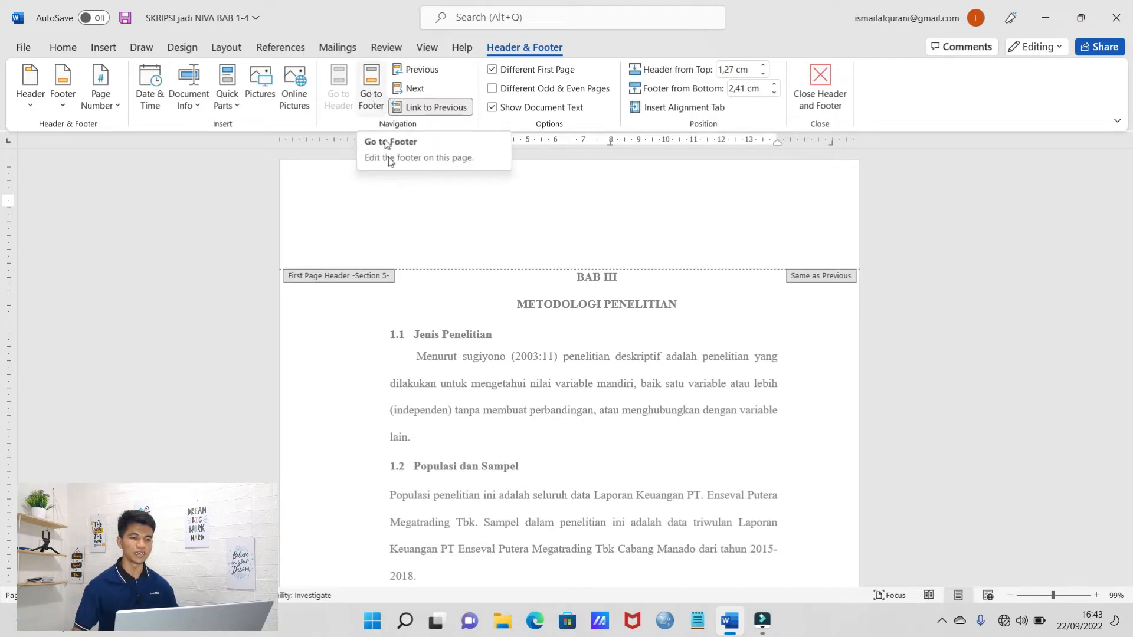
{"action": "left_click", "coordinate": [376, 79]}
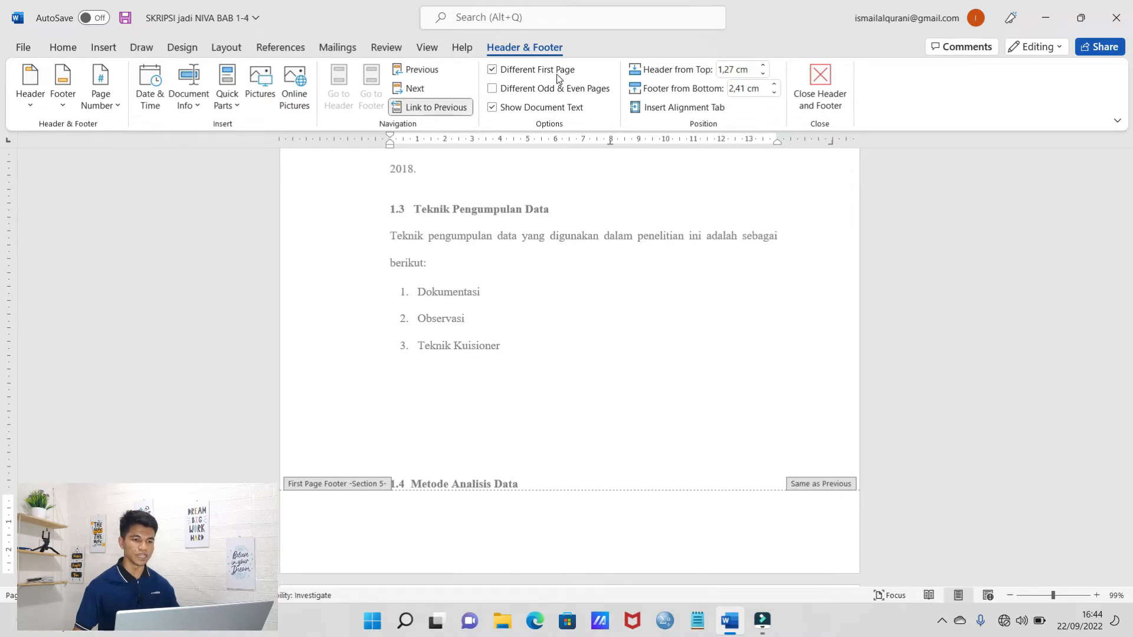
{"action": "left_click", "coordinate": [518, 70]}
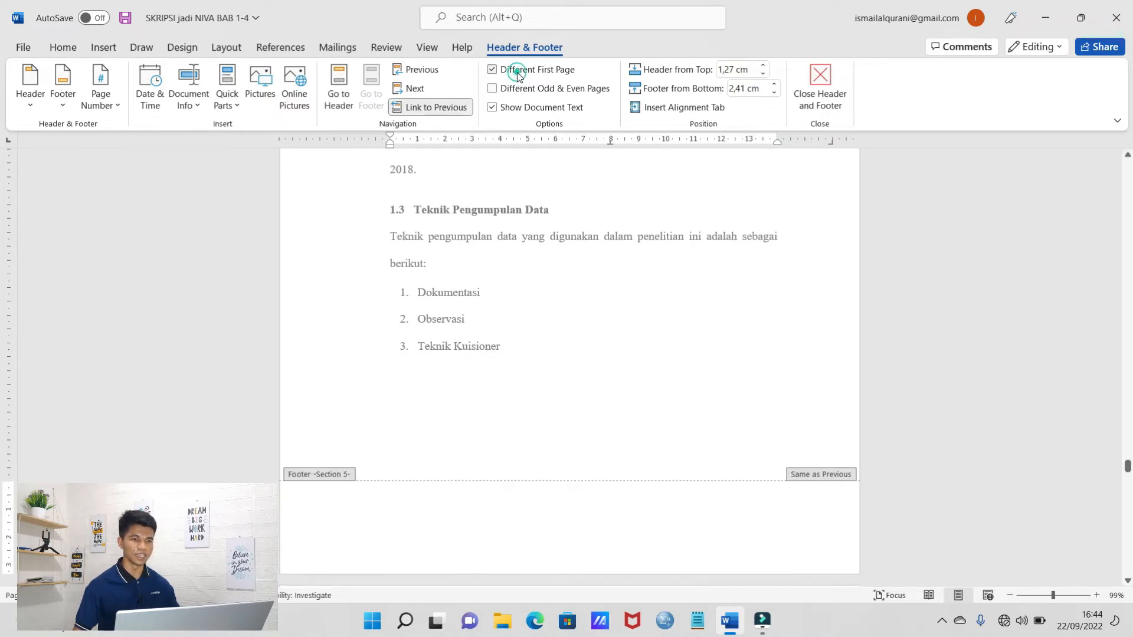
{"action": "left_click", "coordinate": [515, 70]}
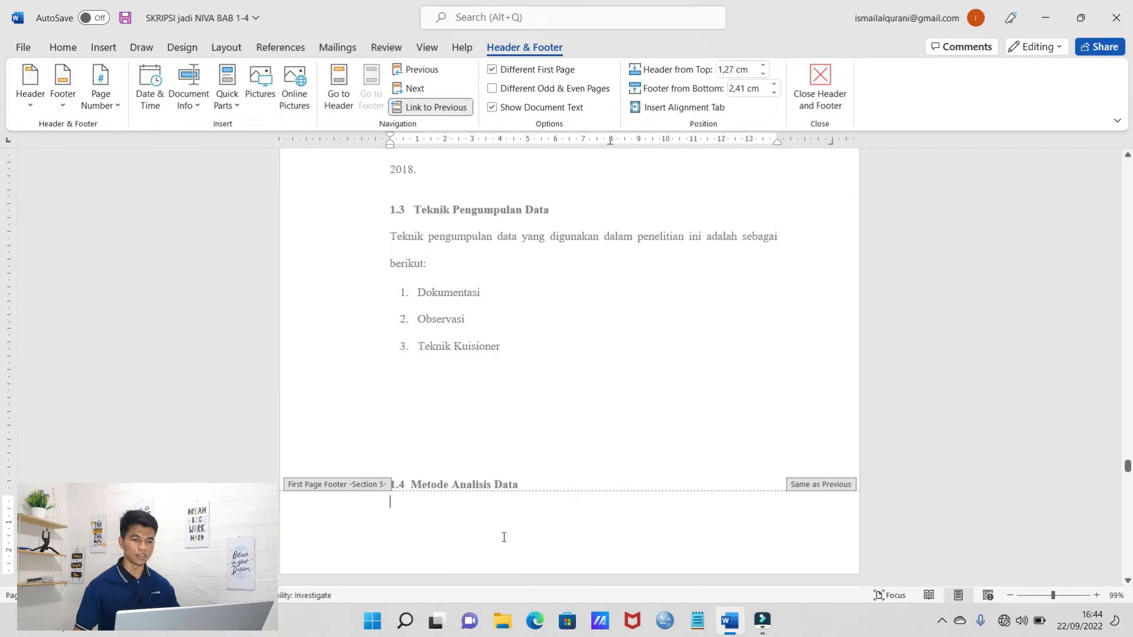
{"action": "left_click", "coordinate": [826, 83]}
- Add an empty paragraph above the 1.4 Metode Analisis Data heading to push it onto the next page
{"action": "scroll", "coordinate": [655, 286], "scroll_direction": "down", "scroll_amount": 10}
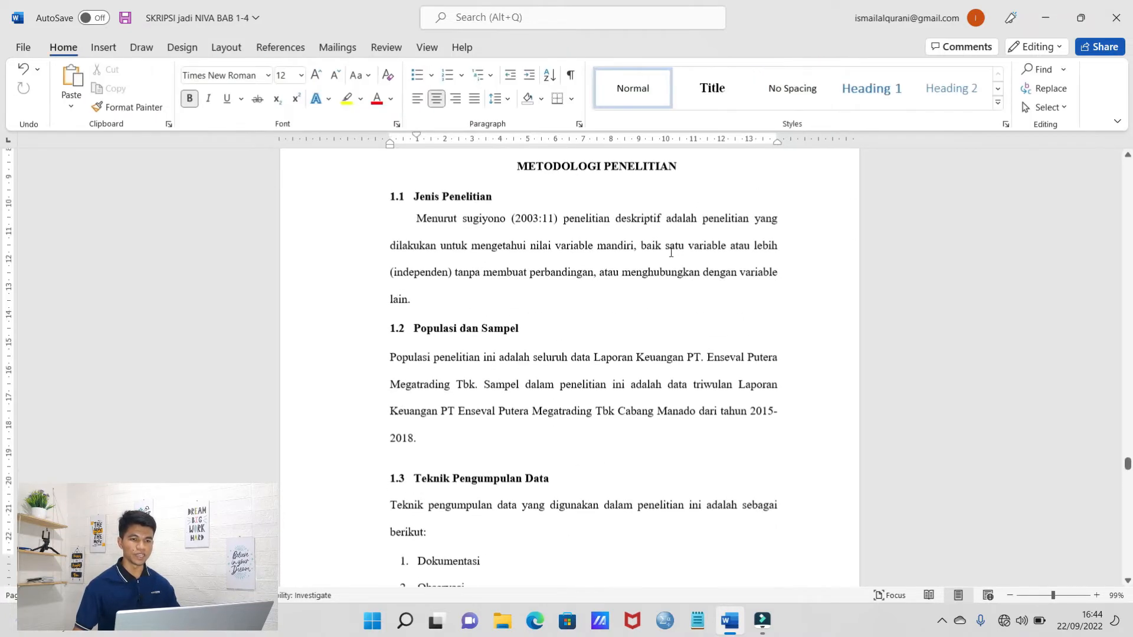
{"action": "scroll", "coordinate": [655, 284], "scroll_direction": "down", "scroll_amount": 5}
{"action": "scroll", "coordinate": [655, 277], "scroll_direction": "up", "scroll_amount": 6}
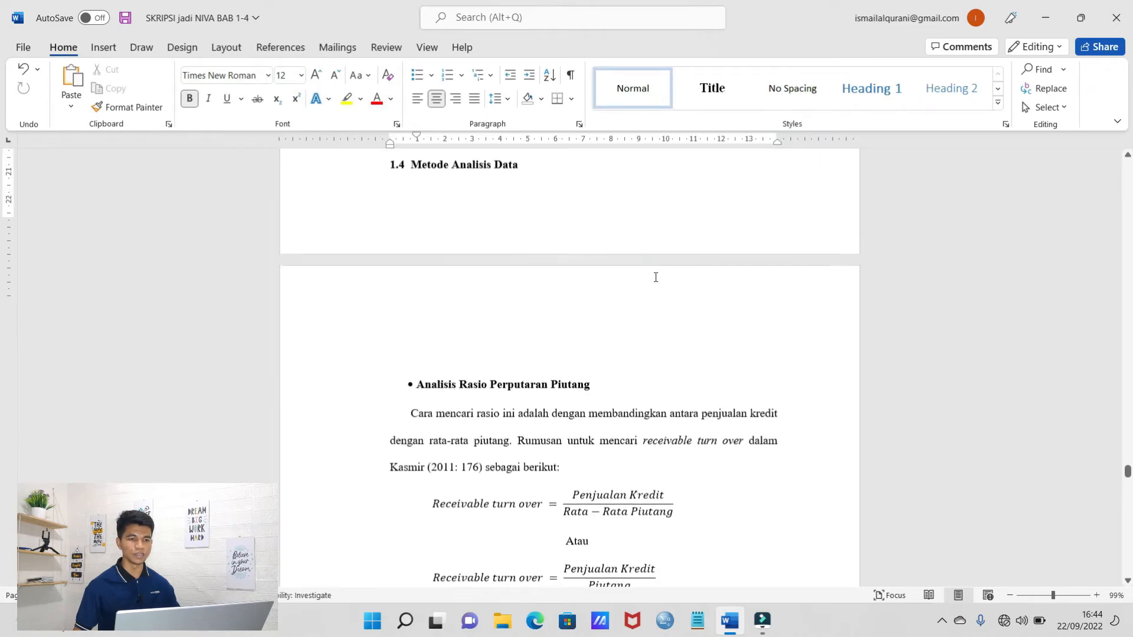
{"action": "left_click", "coordinate": [475, 329]}
{"action": "key", "text": "Return"}
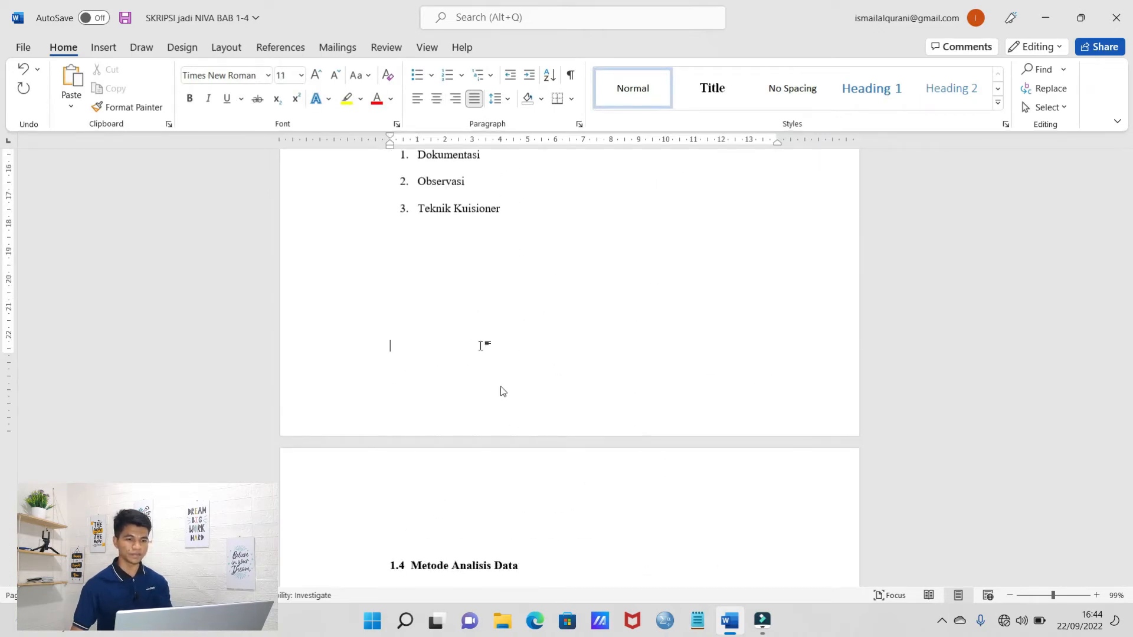
- Insert a Next Page section break directly before the BAB IV heading
{"action": "scroll", "coordinate": [518, 388], "scroll_direction": "down", "scroll_amount": 5}
{"action": "scroll", "coordinate": [517, 388], "scroll_direction": "down", "scroll_amount": 10}
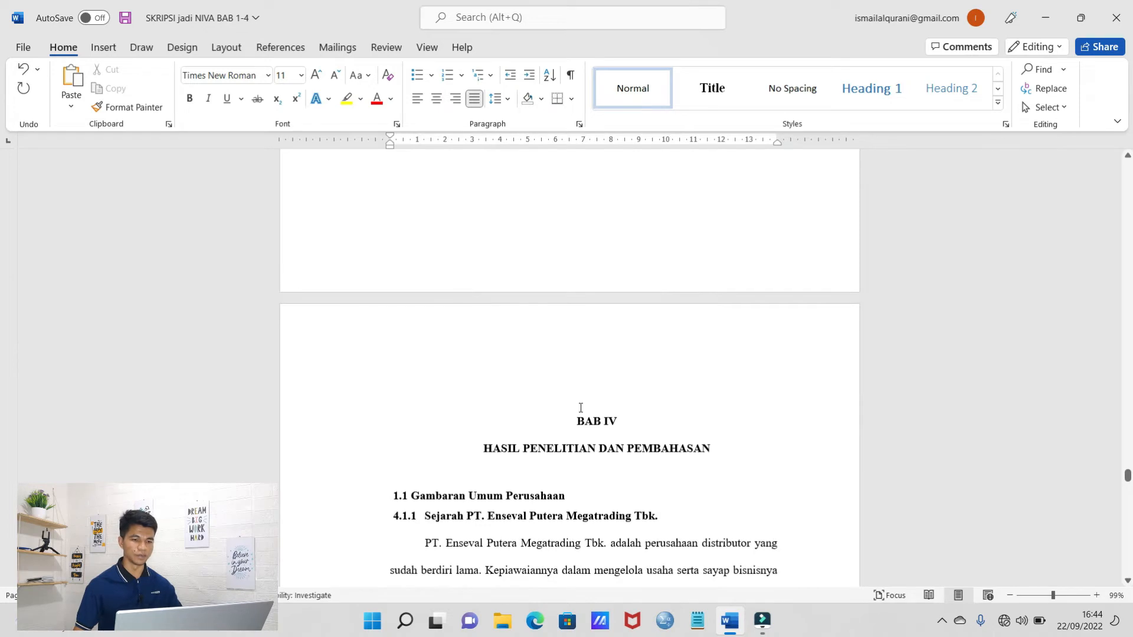
{"action": "left_click", "coordinate": [577, 413]}
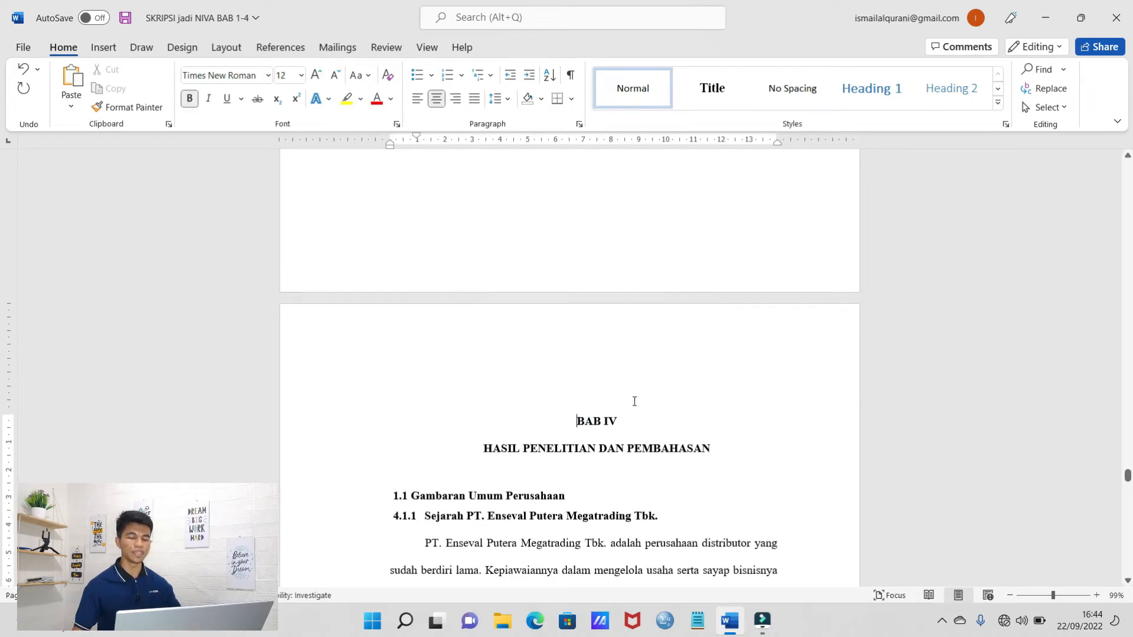
{"action": "left_click", "coordinate": [225, 50]}
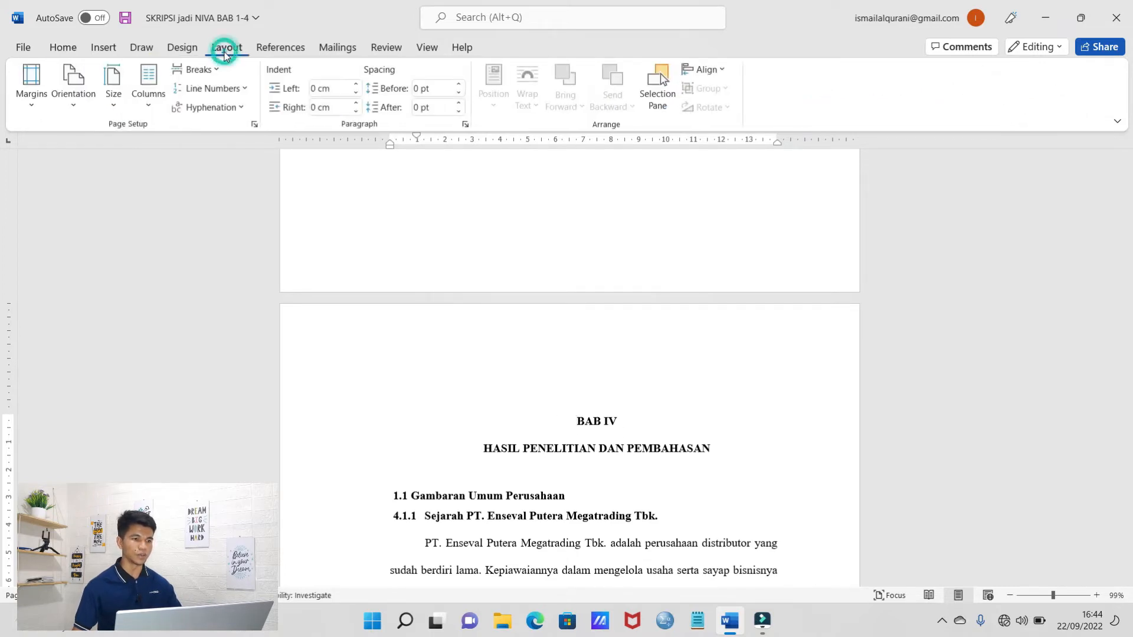
{"action": "left_click", "coordinate": [199, 69]}
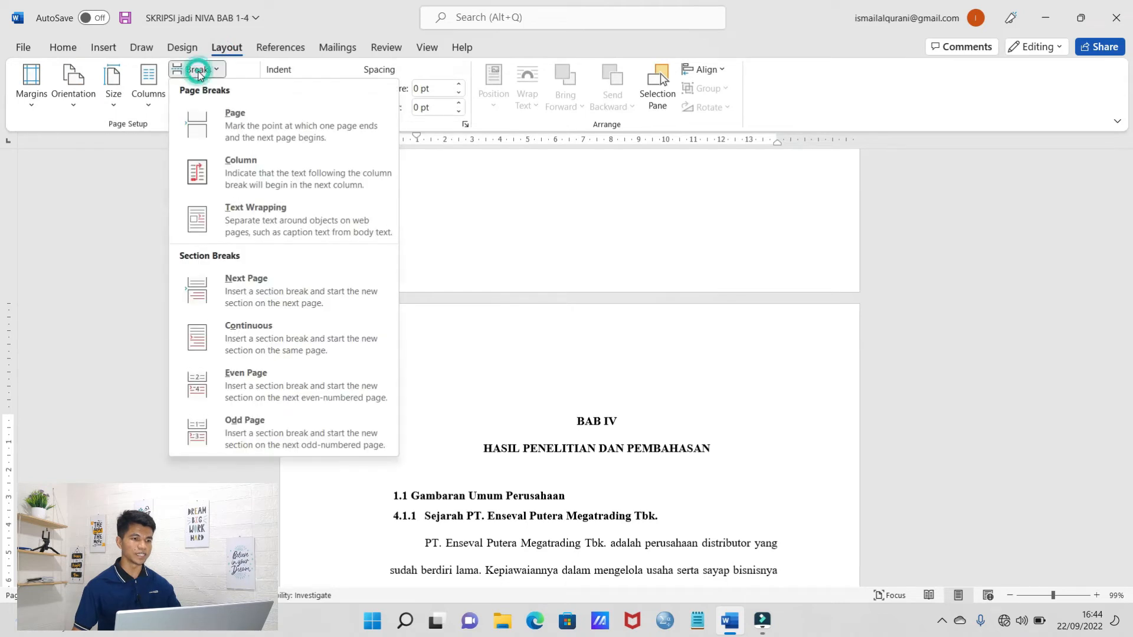
{"action": "left_click", "coordinate": [287, 297]}
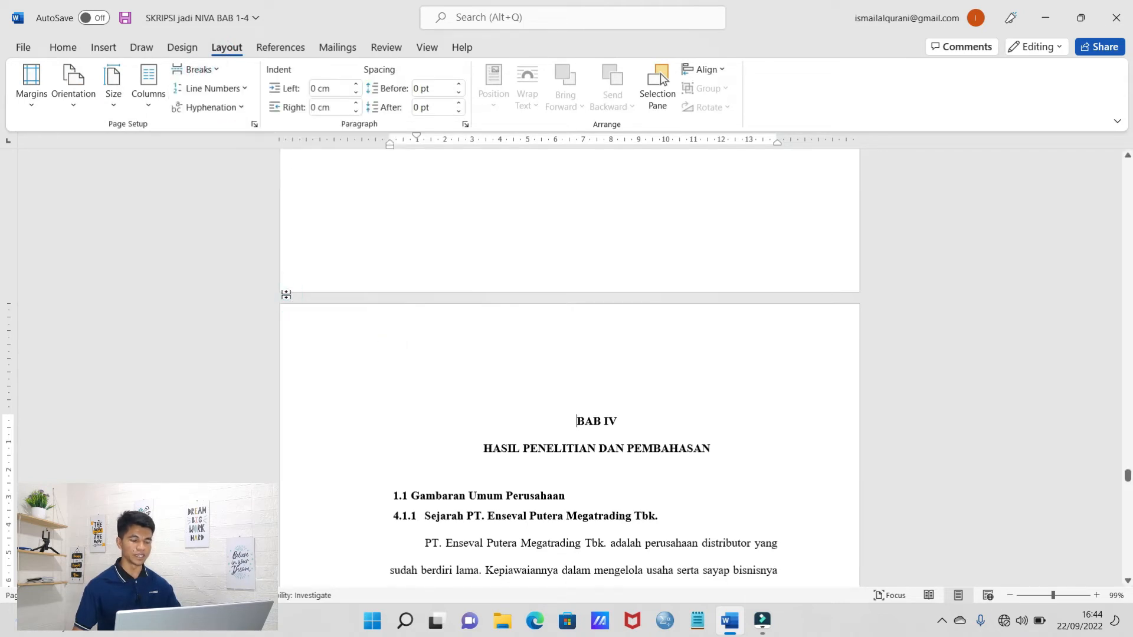
- Check the BAB IV first page header and its first page footer, and close header and footer editing
{"action": "double_click", "coordinate": [487, 352]}
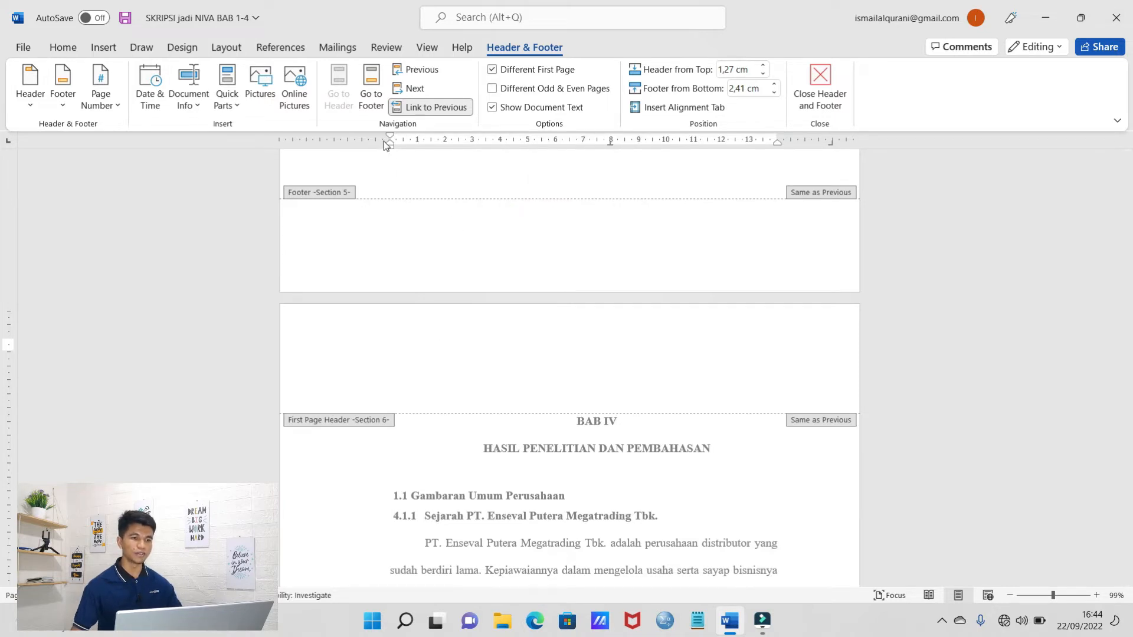
{"action": "left_click", "coordinate": [371, 78]}
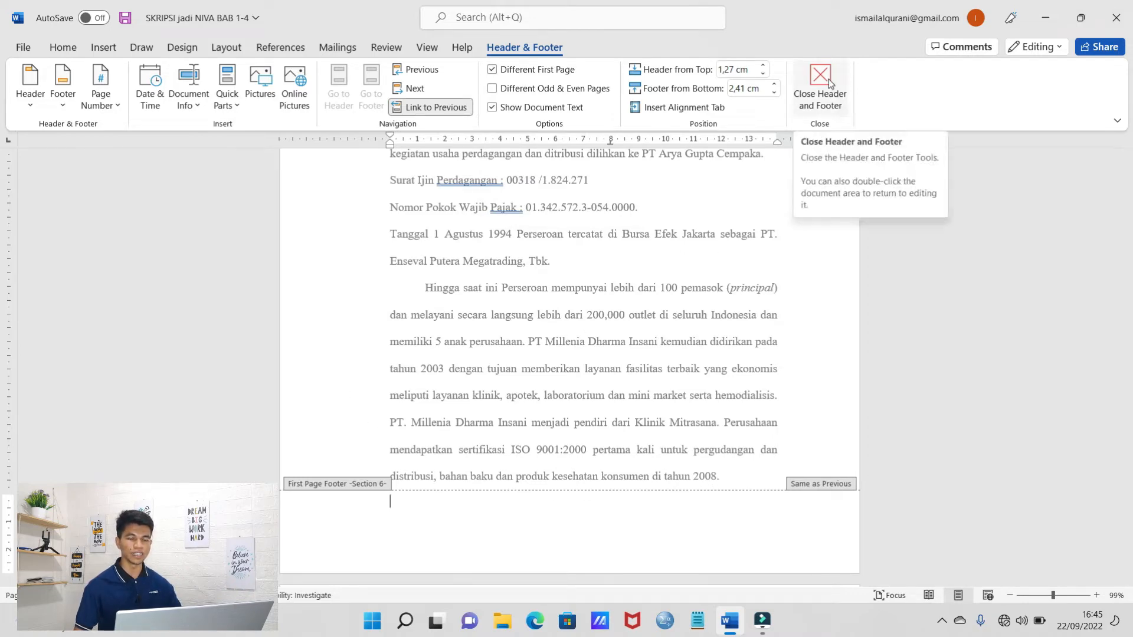
{"action": "left_click", "coordinate": [815, 89]}
- Insert a page break directly before the BAB V heading so the chapter starts on a new page
{"action": "scroll", "coordinate": [557, 417], "scroll_direction": "down", "scroll_amount": 10}
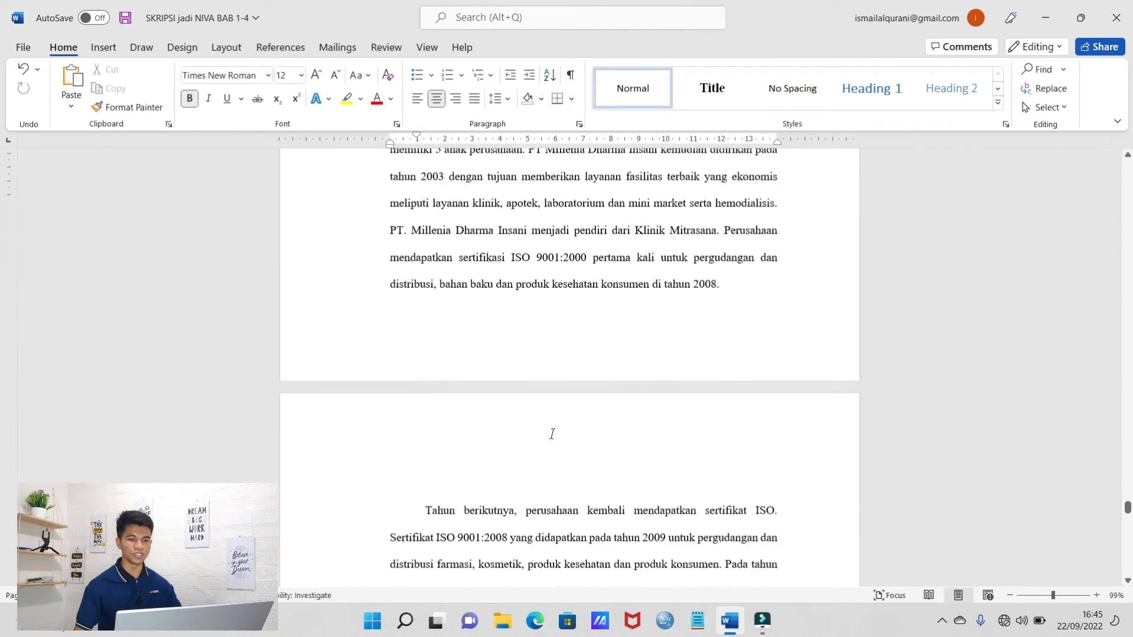
{"action": "scroll", "coordinate": [553, 444], "scroll_direction": "down", "scroll_amount": 15}
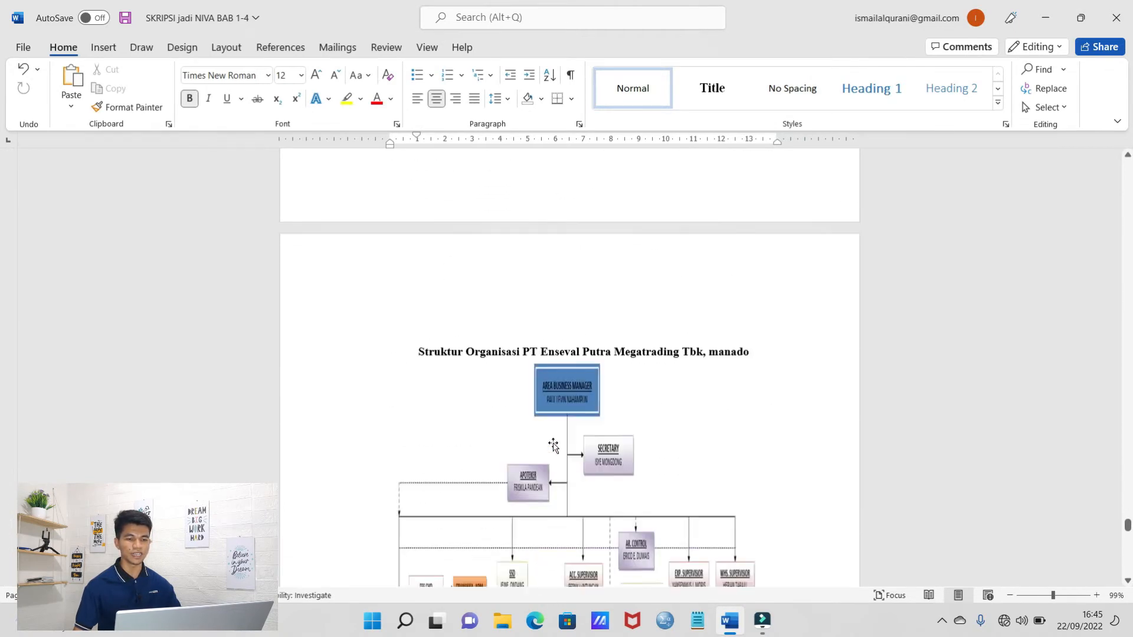
{"action": "scroll", "coordinate": [555, 447], "scroll_direction": "down", "scroll_amount": 6}
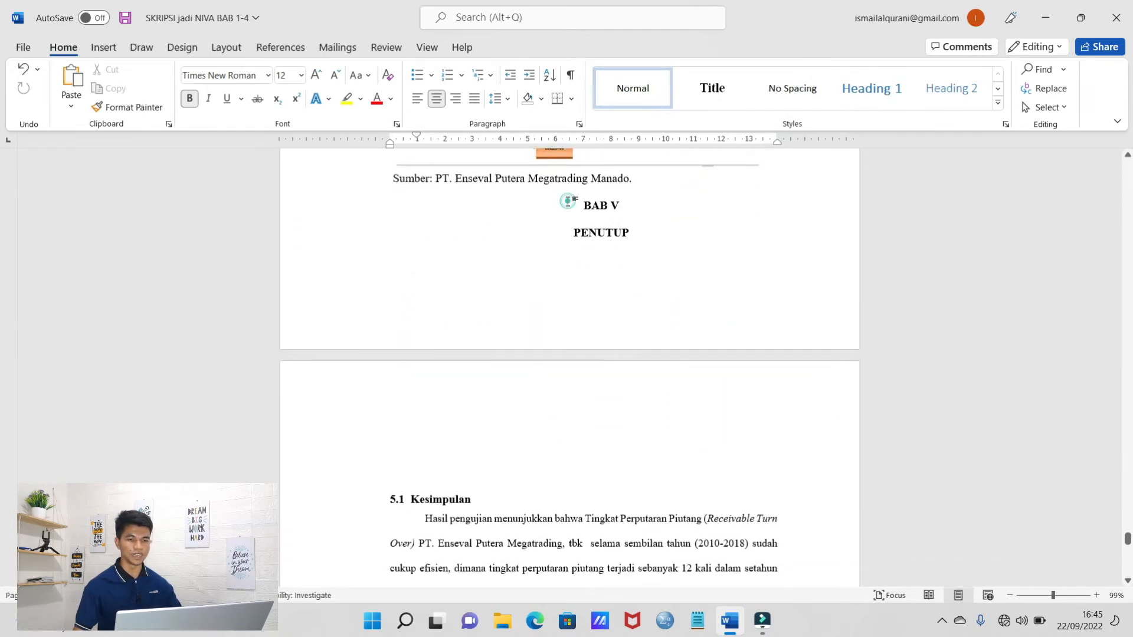
{"action": "left_click", "coordinate": [567, 201]}
{"action": "key", "text": "ctrl+Return"}
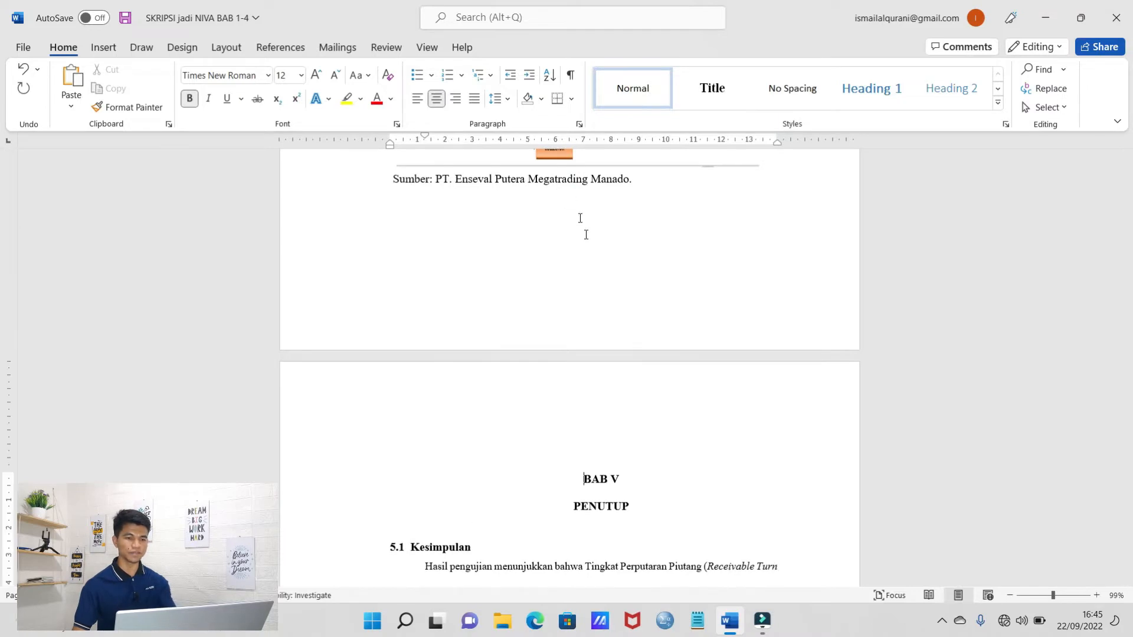
- Insert a Next Page section break directly before the BAB V heading
{"action": "scroll", "coordinate": [633, 370], "scroll_direction": "down", "scroll_amount": 1}
{"action": "scroll", "coordinate": [634, 371], "scroll_direction": "down", "scroll_amount": 2}
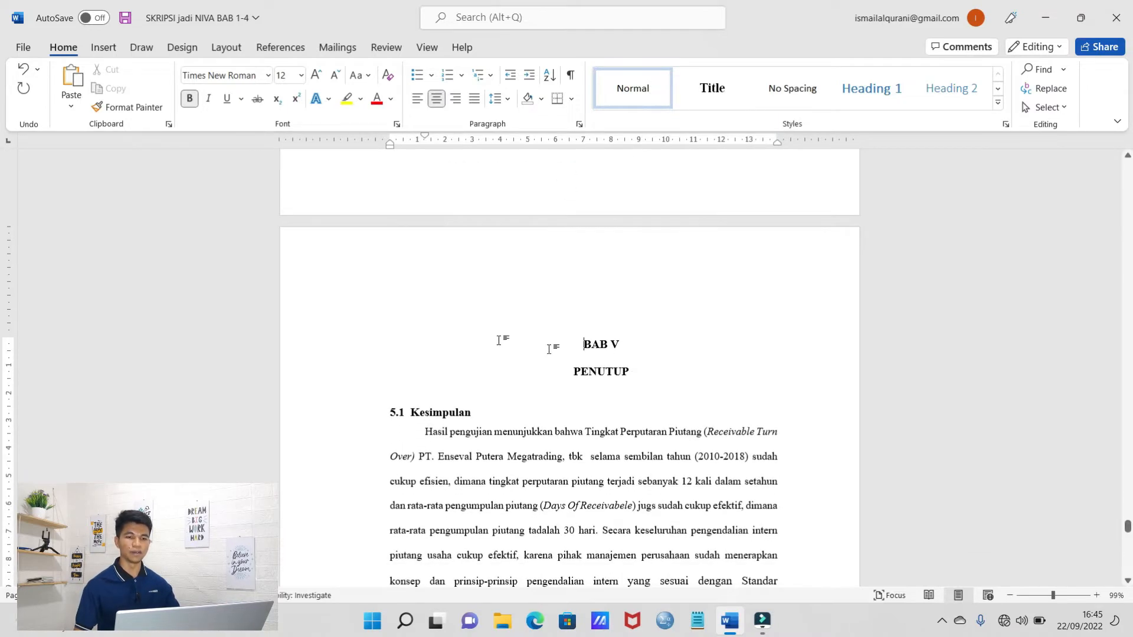
{"action": "scroll", "coordinate": [499, 340], "scroll_direction": "down", "scroll_amount": 3}
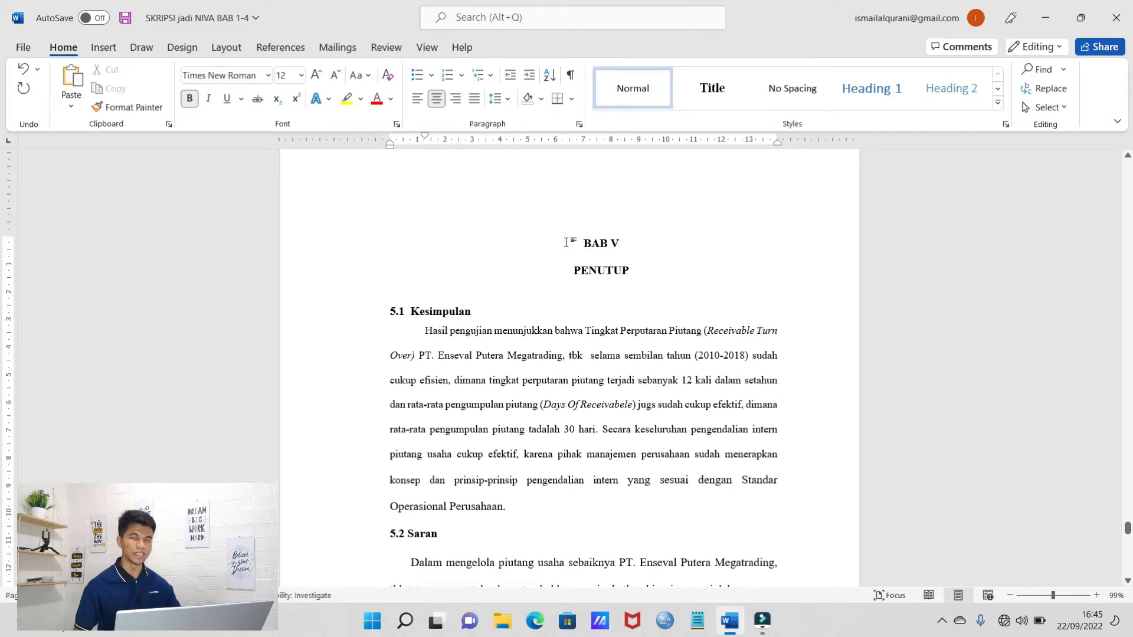
{"action": "left_click", "coordinate": [226, 48]}
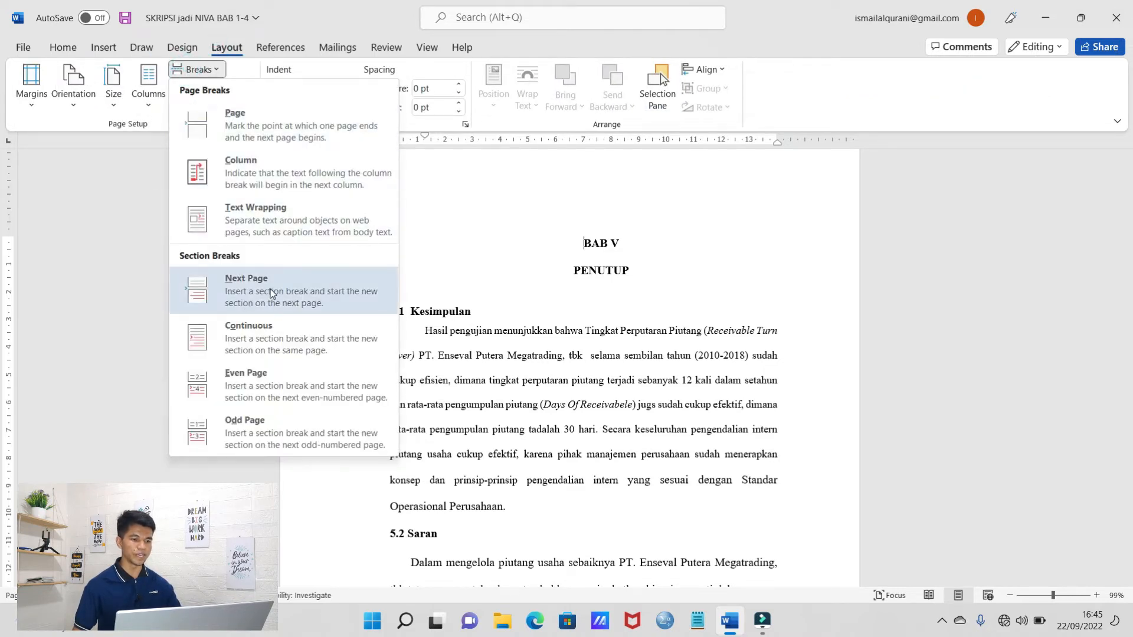
{"action": "left_click", "coordinate": [271, 293]}
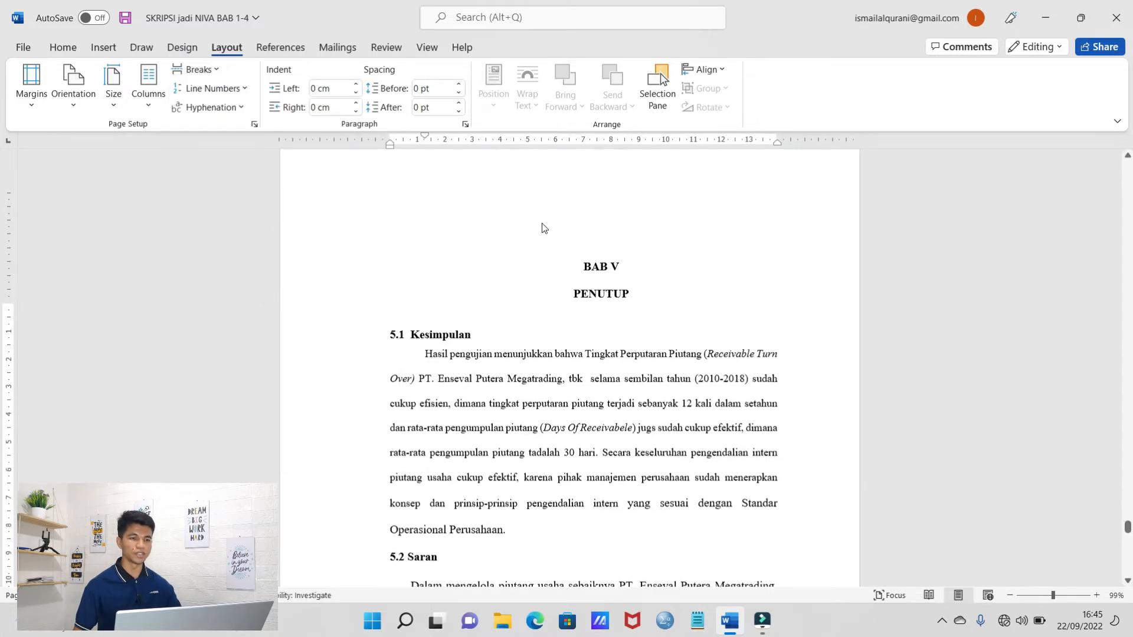
- Open the BAB V first page header, go to its footer, switch Different First Page off and on again, and close header and footer editing
{"action": "scroll", "coordinate": [544, 229], "scroll_direction": "up", "scroll_amount": 1}
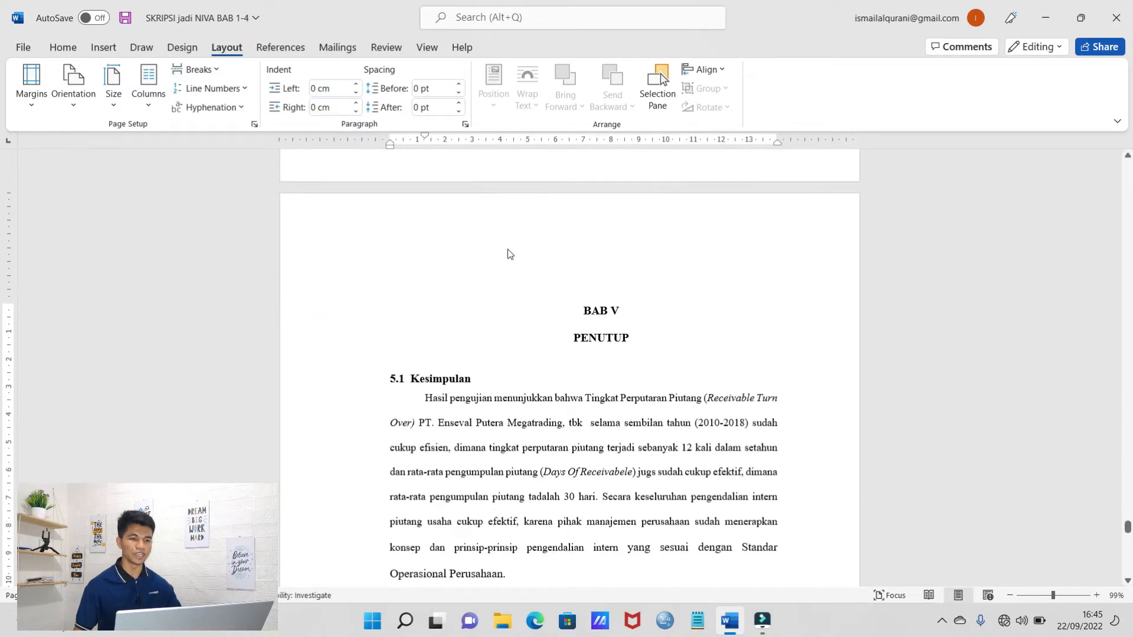
{"action": "double_click", "coordinate": [474, 222]}
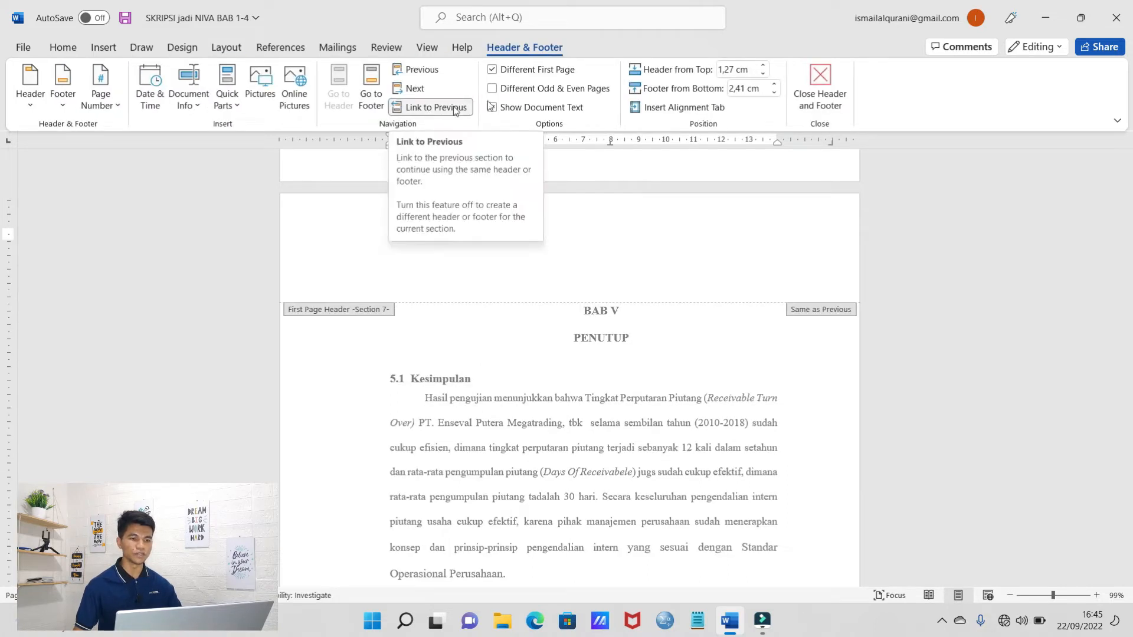
{"action": "scroll", "coordinate": [519, 71], "scroll_direction": "down", "scroll_amount": 1}
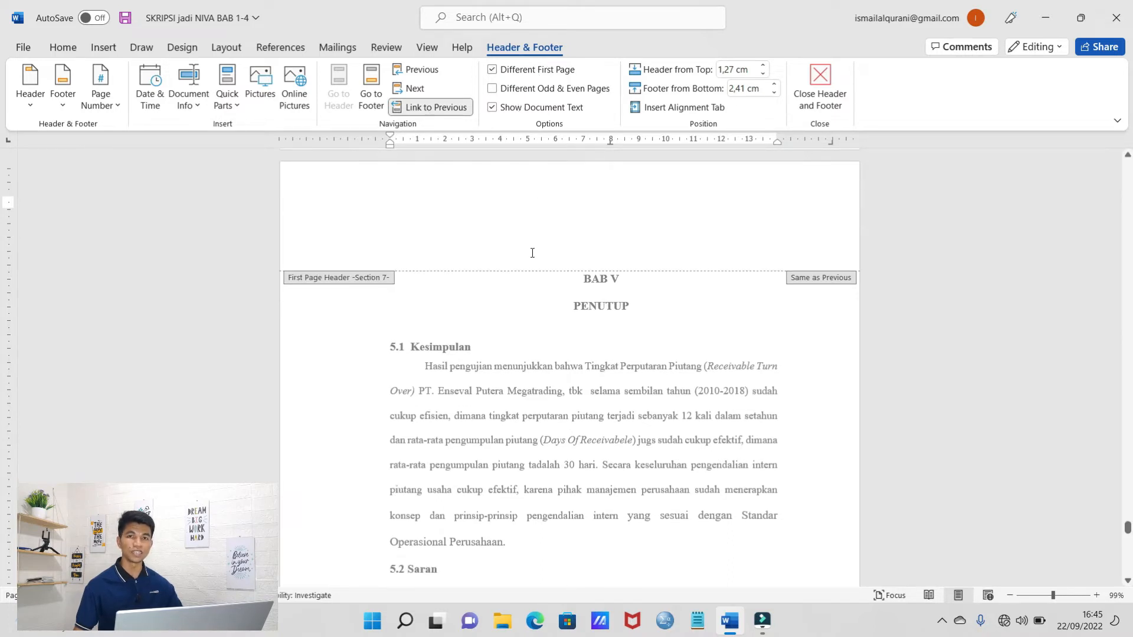
{"action": "left_click", "coordinate": [372, 95]}
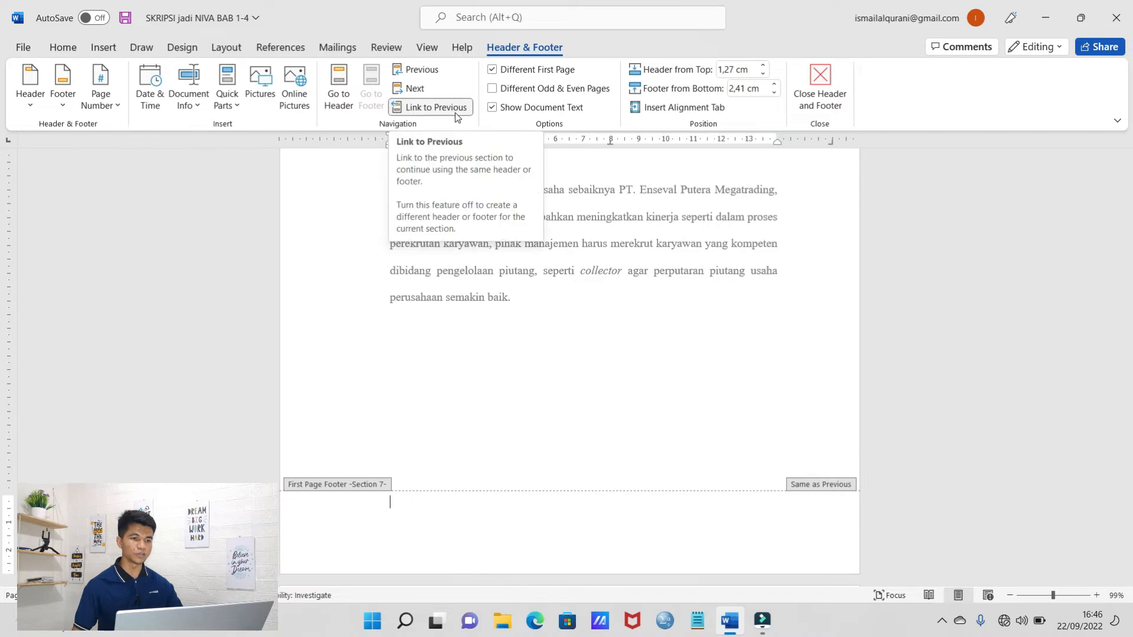
{"action": "left_click", "coordinate": [501, 71]}
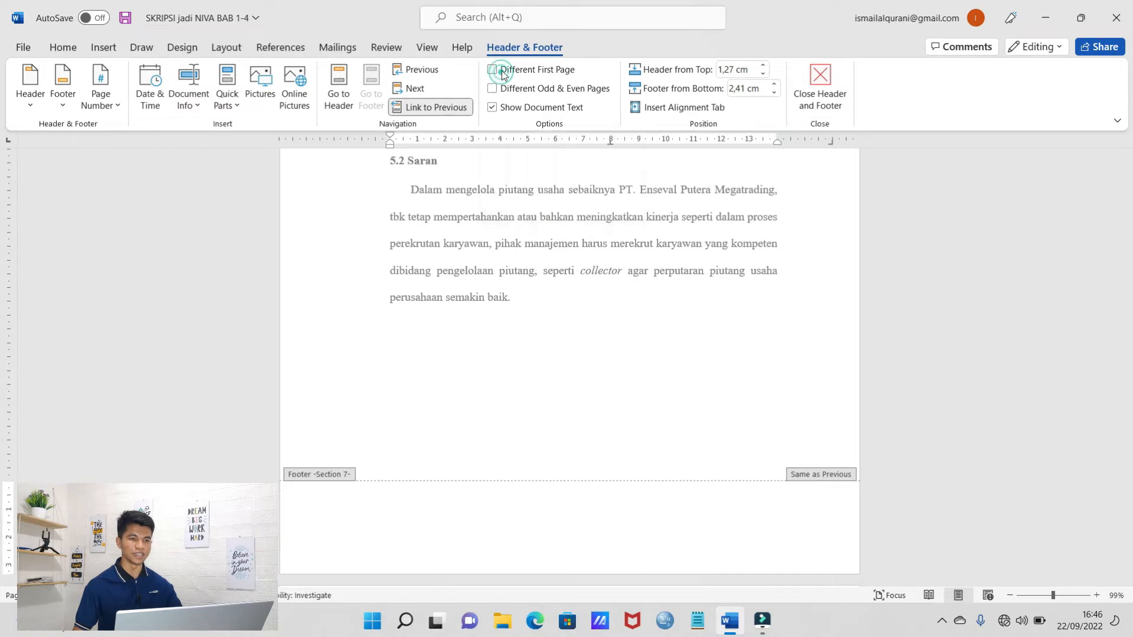
{"action": "left_click", "coordinate": [501, 71]}
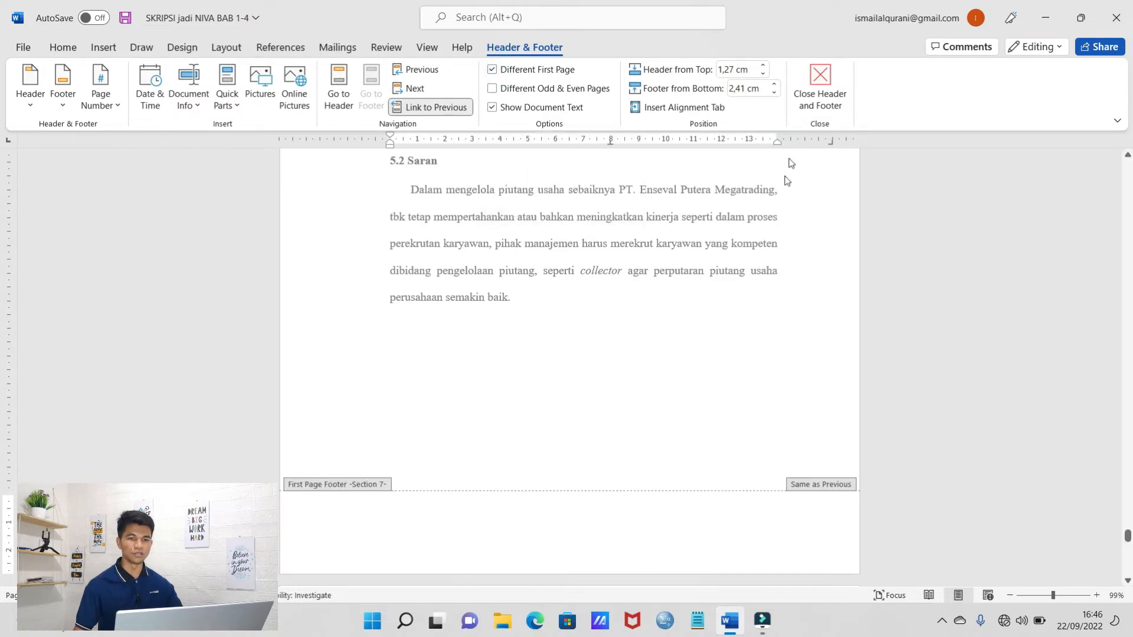
{"action": "left_click", "coordinate": [825, 81]}
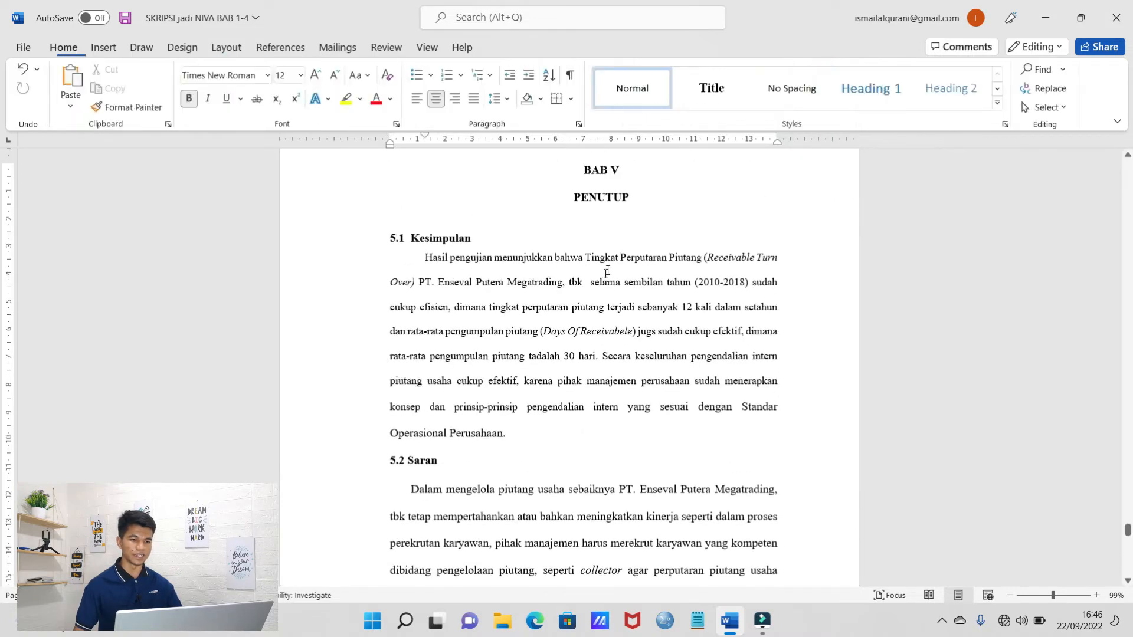
- Insert a Next Page section break directly before the DAFTAR PUSTAKA heading
{"action": "scroll", "coordinate": [602, 283], "scroll_direction": "down", "scroll_amount": 8}
{"action": "scroll", "coordinate": [602, 283], "scroll_direction": "down", "scroll_amount": 5}
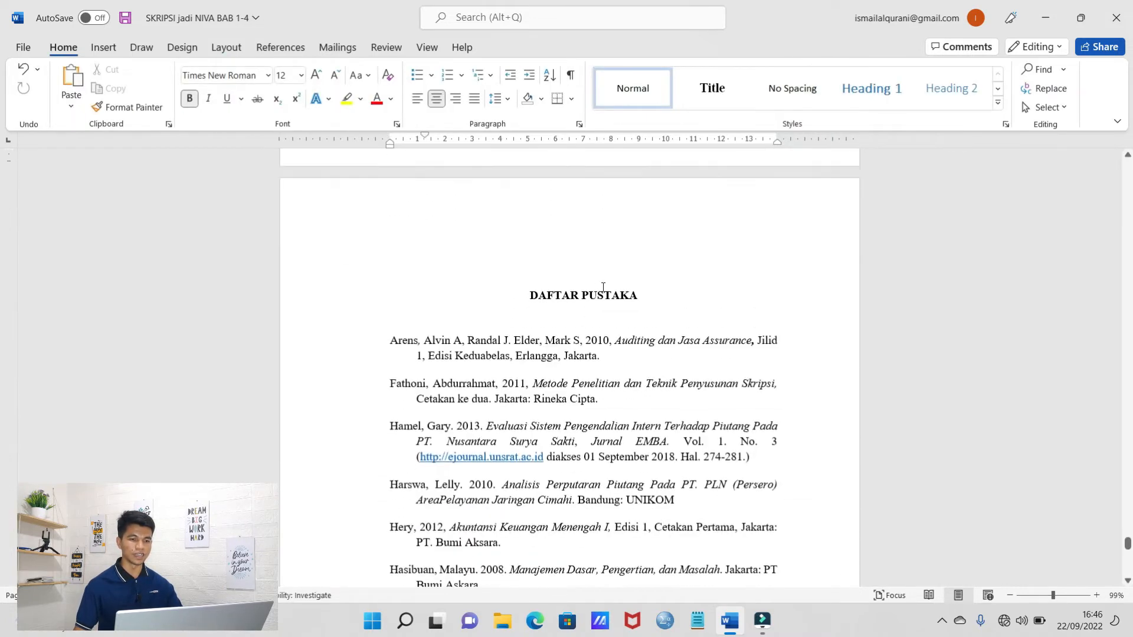
{"action": "left_click", "coordinate": [520, 294]}
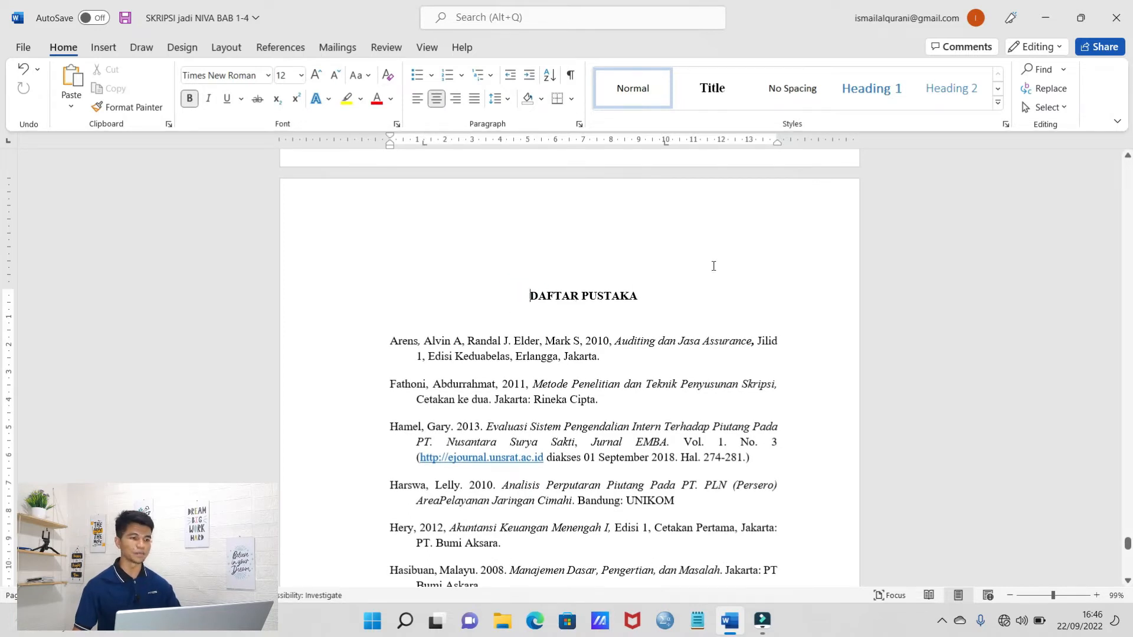
{"action": "left_click", "coordinate": [230, 51]}
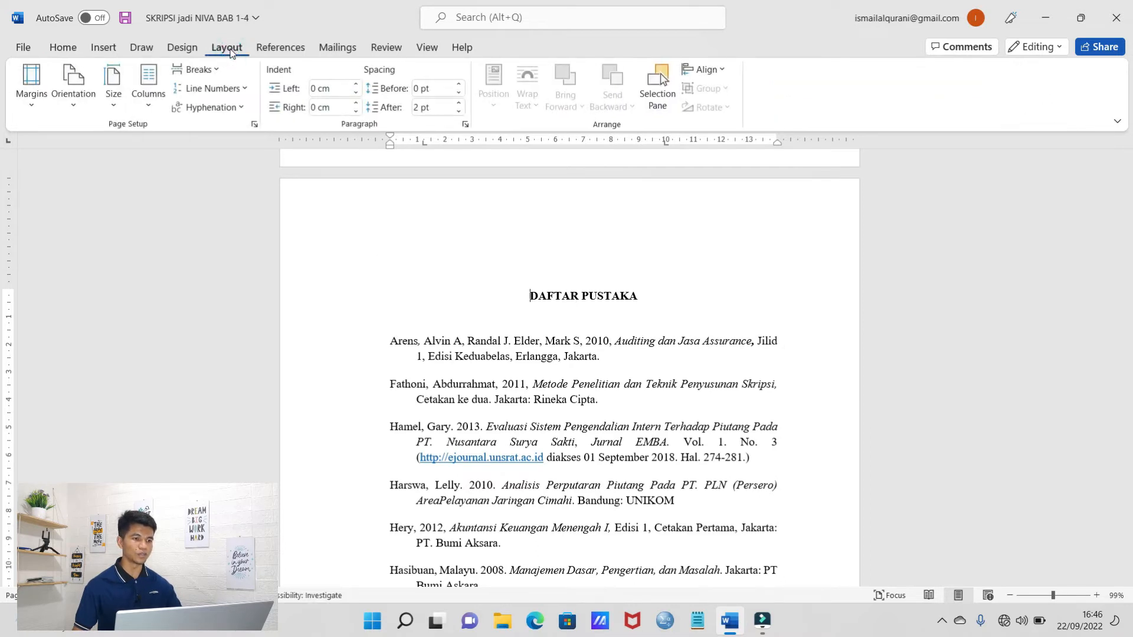
{"action": "left_click", "coordinate": [195, 69]}
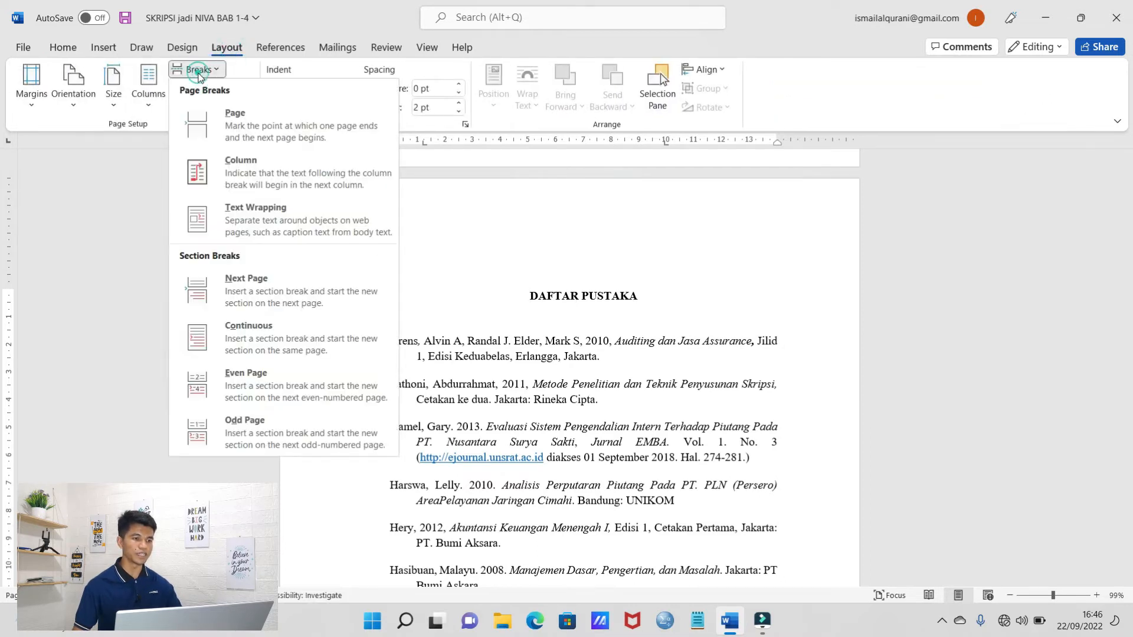
{"action": "left_click", "coordinate": [274, 301]}
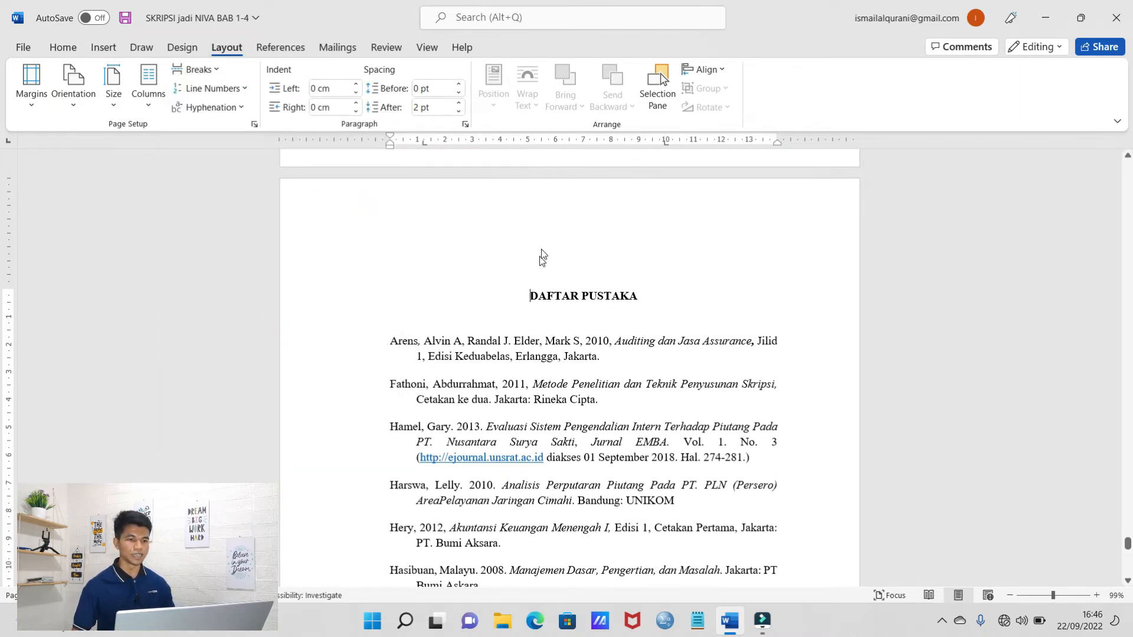
- Turn off Different First Page for the DAFTAR PUSTAKA section and unlink its header from the previous section
{"action": "double_click", "coordinate": [475, 232]}
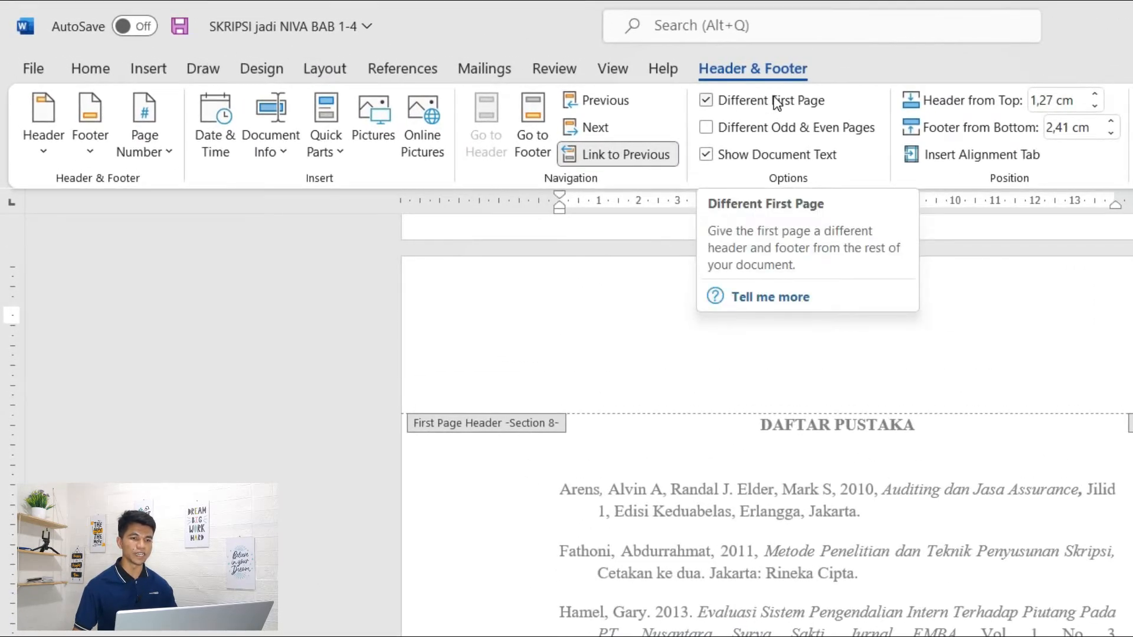
{"action": "left_click", "coordinate": [777, 104]}
{"action": "left_click", "coordinate": [612, 161]}
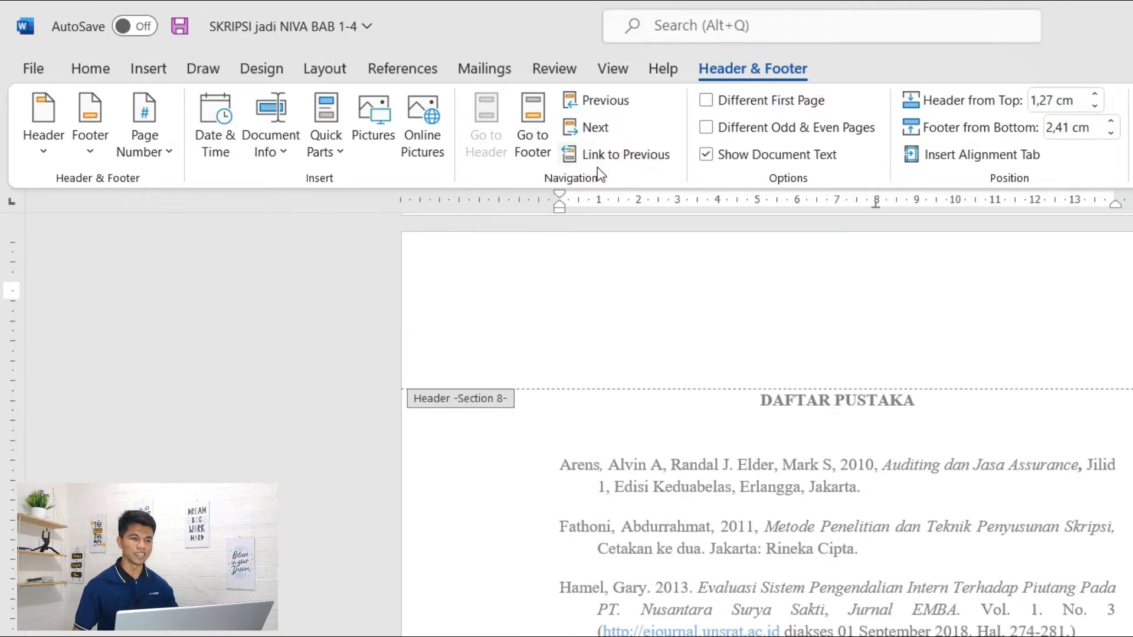
{"action": "left_click", "coordinate": [739, 113]}
{"action": "left_click", "coordinate": [732, 114]}
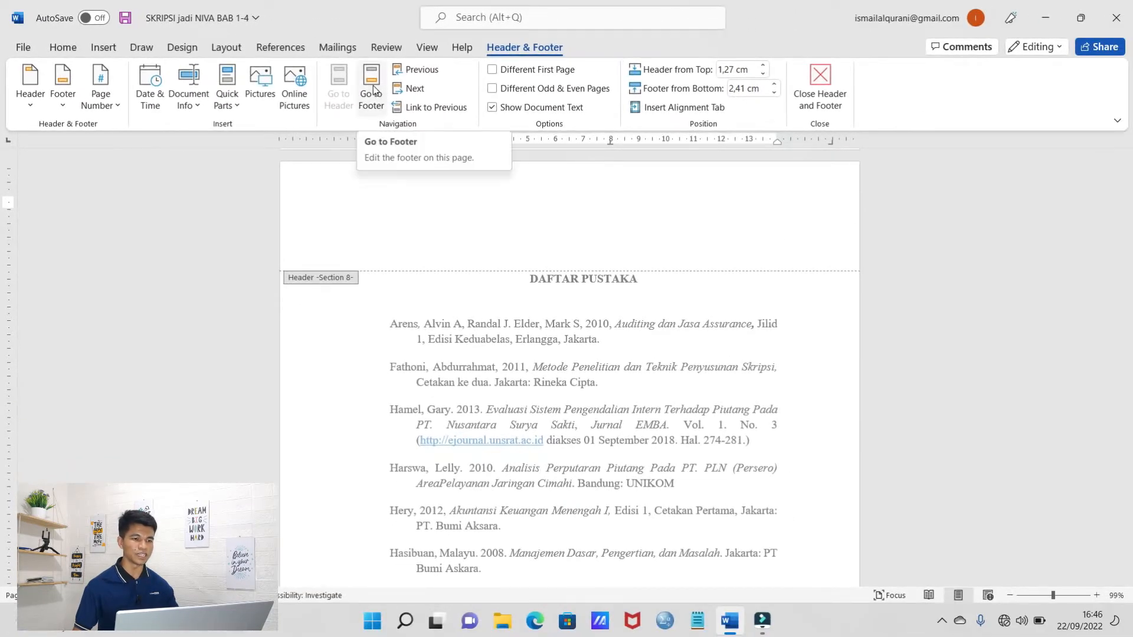
- Unlink the DAFTAR PUSTAKA footer from the previous section and close header and footer editing
{"action": "left_click", "coordinate": [373, 89]}
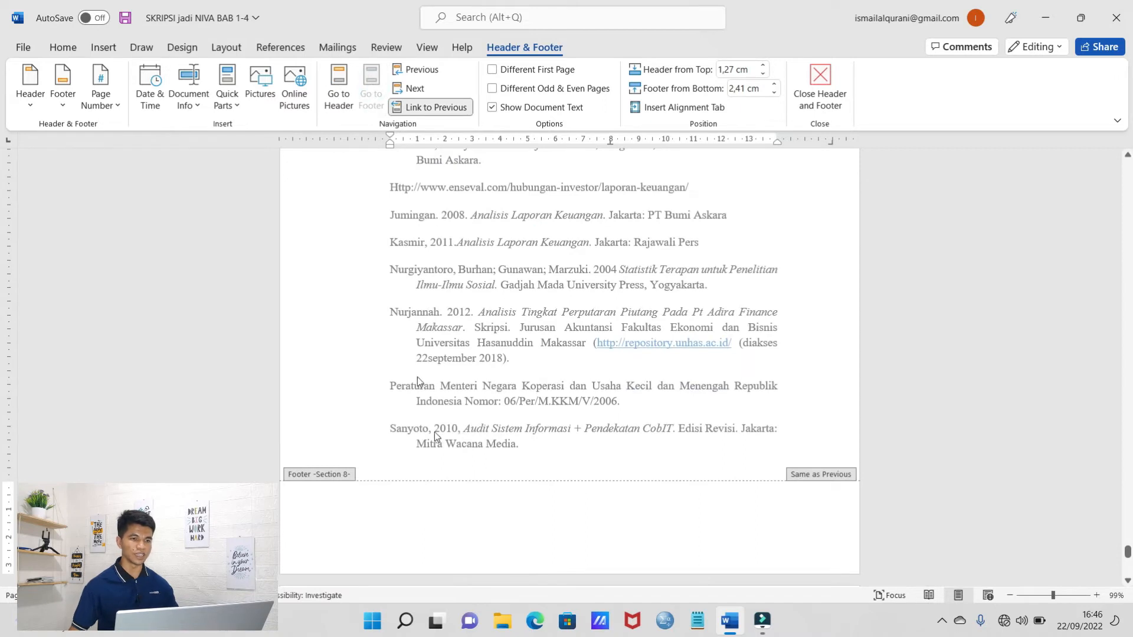
{"action": "left_click", "coordinate": [435, 110]}
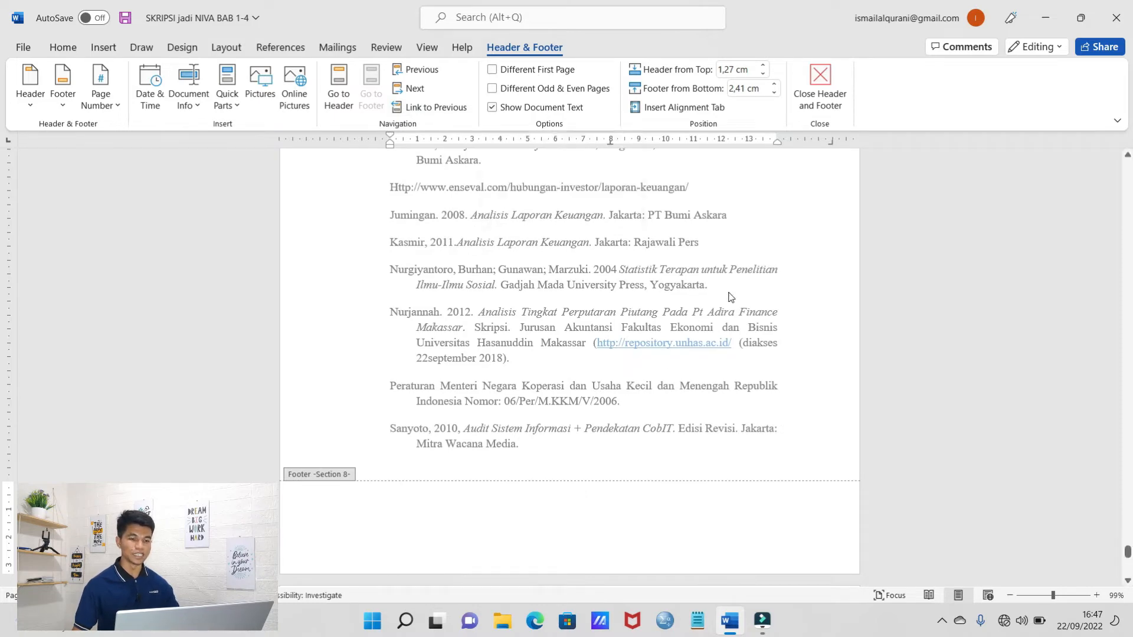
{"action": "left_click", "coordinate": [827, 87]}
{"action": "scroll", "coordinate": [628, 351], "scroll_direction": "down", "scroll_amount": 4}
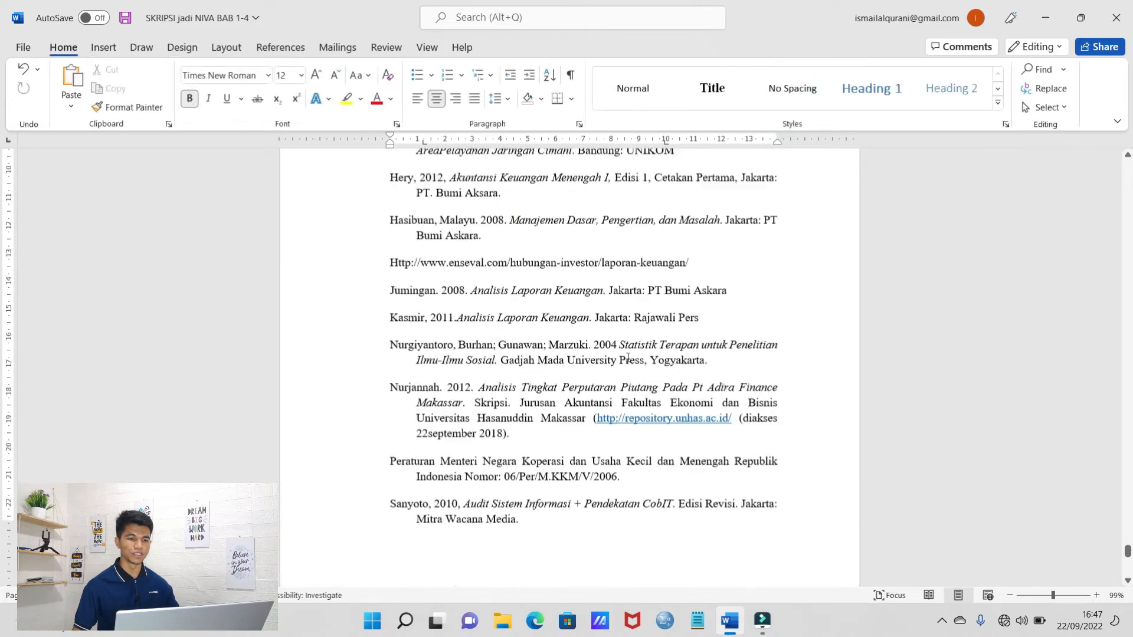
{"action": "scroll", "coordinate": [628, 350], "scroll_direction": "down", "scroll_amount": 5}
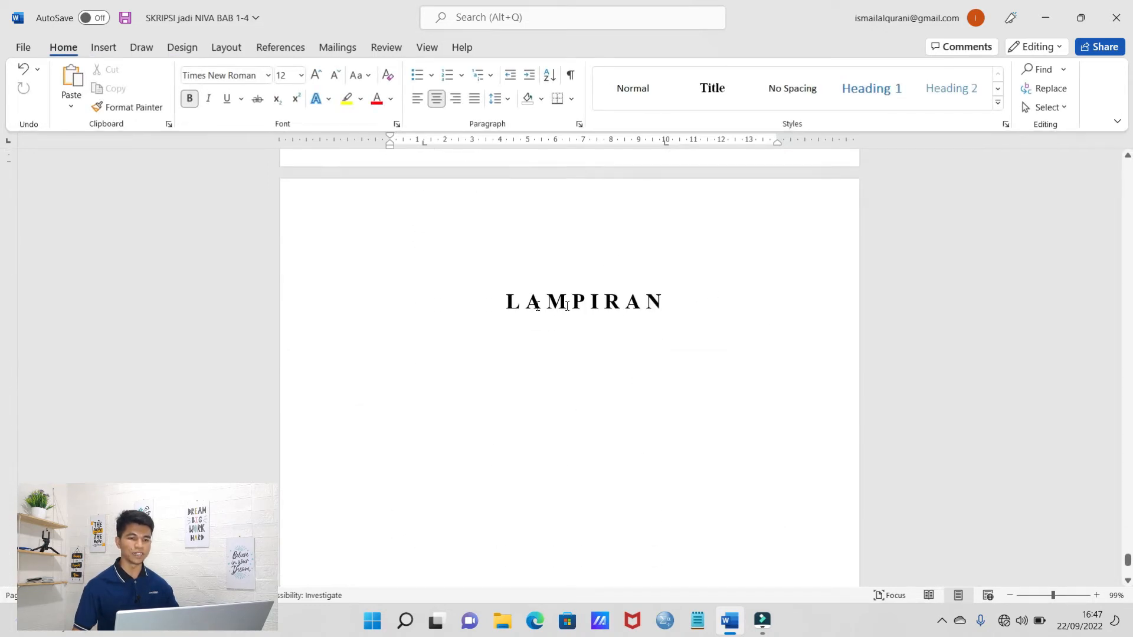
{"action": "scroll", "coordinate": [705, 298], "scroll_direction": "up", "scroll_amount": 12}
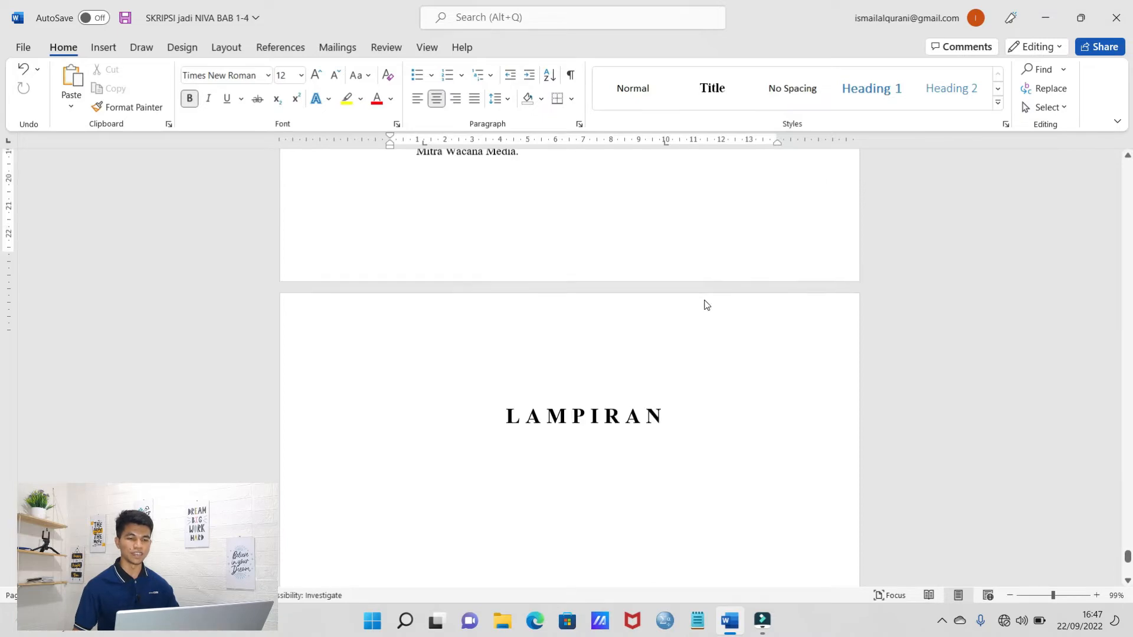
{"action": "scroll", "coordinate": [700, 303], "scroll_direction": "up", "scroll_amount": 1}
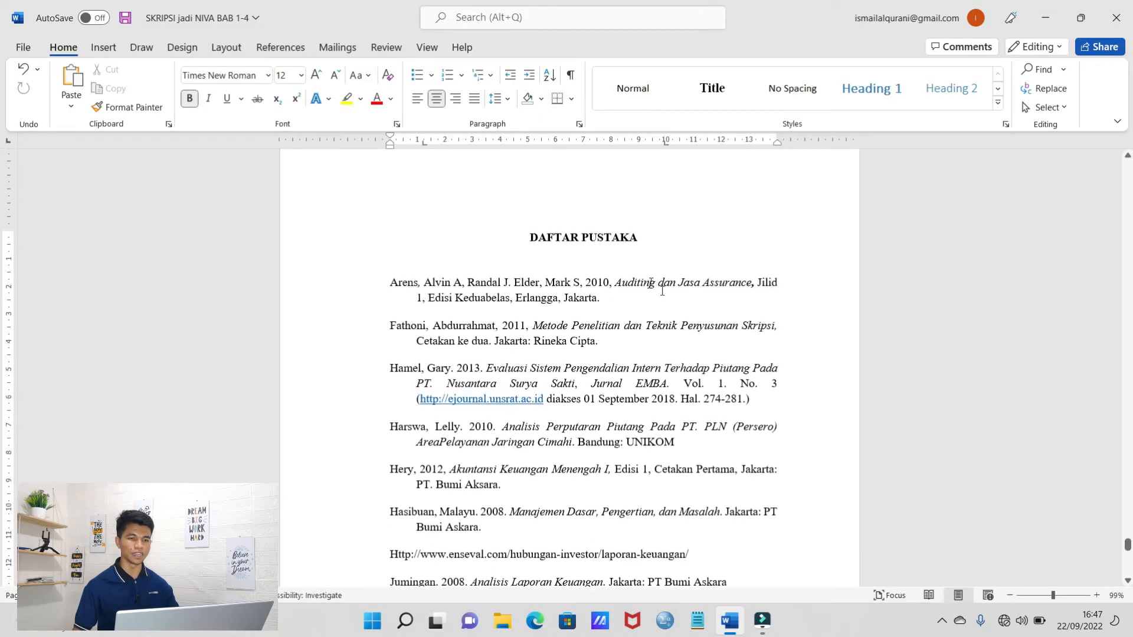
{"action": "left_click", "coordinate": [585, 250]}
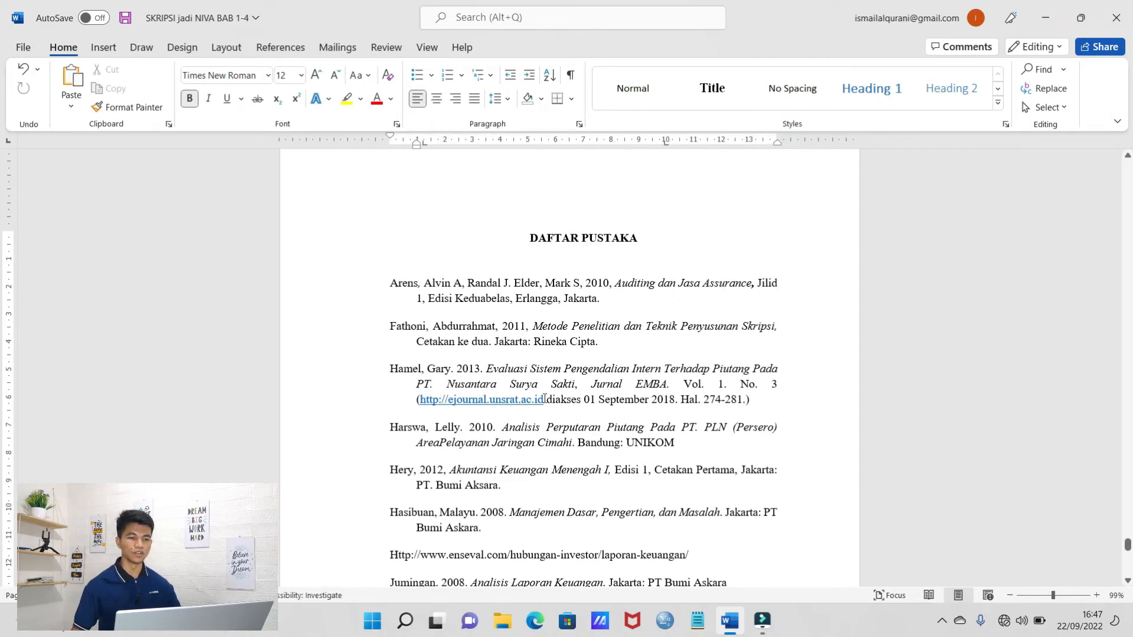
{"action": "scroll", "coordinate": [615, 419], "scroll_direction": "up", "scroll_amount": 2}
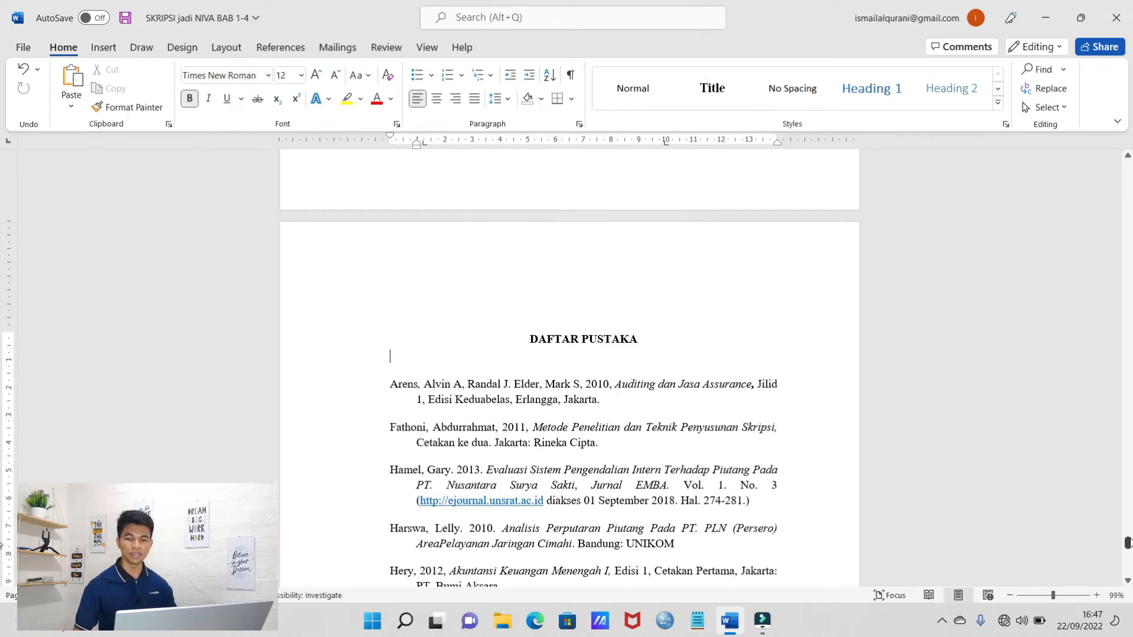
- Open the footer of the LEMBAR PERSETUJUAN page for editing
{"action": "left_click_drag", "start_coordinate": [1127, 544], "coordinate": [1128, 167]}
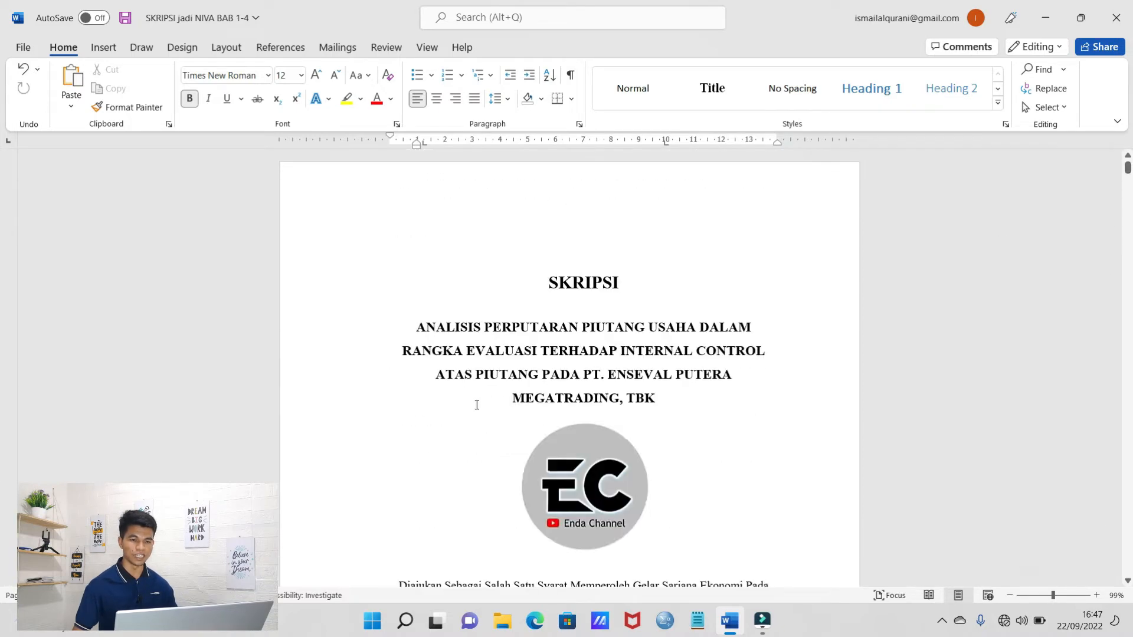
{"action": "scroll", "coordinate": [537, 336], "scroll_direction": "down", "scroll_amount": 10}
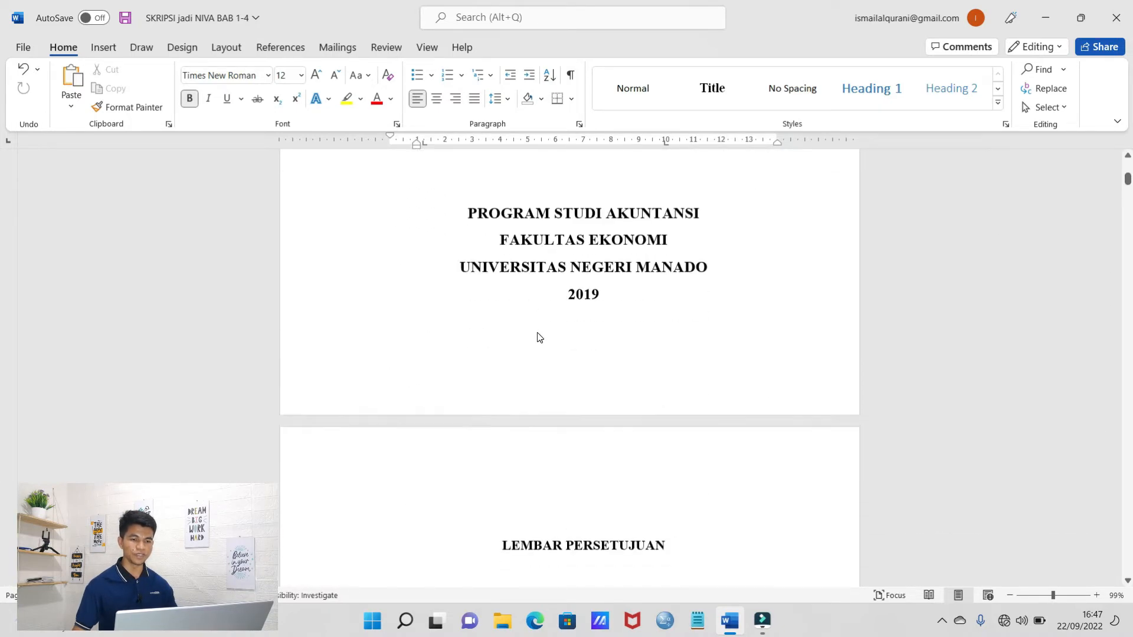
{"action": "scroll", "coordinate": [537, 337], "scroll_direction": "down", "scroll_amount": 4}
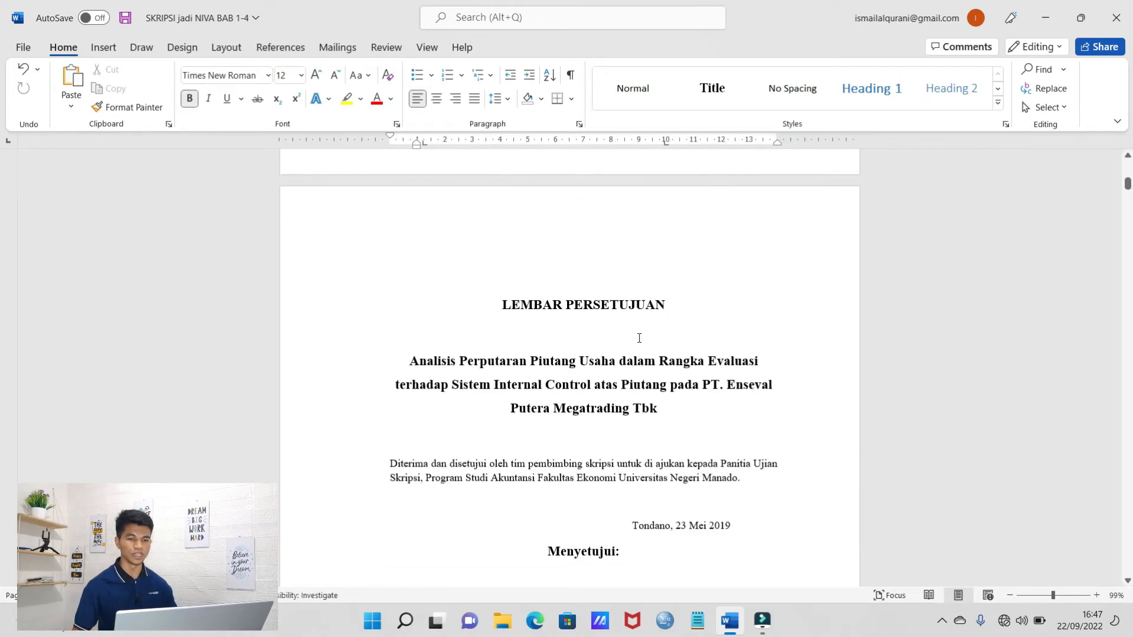
{"action": "scroll", "coordinate": [639, 338], "scroll_direction": "down", "scroll_amount": 8}
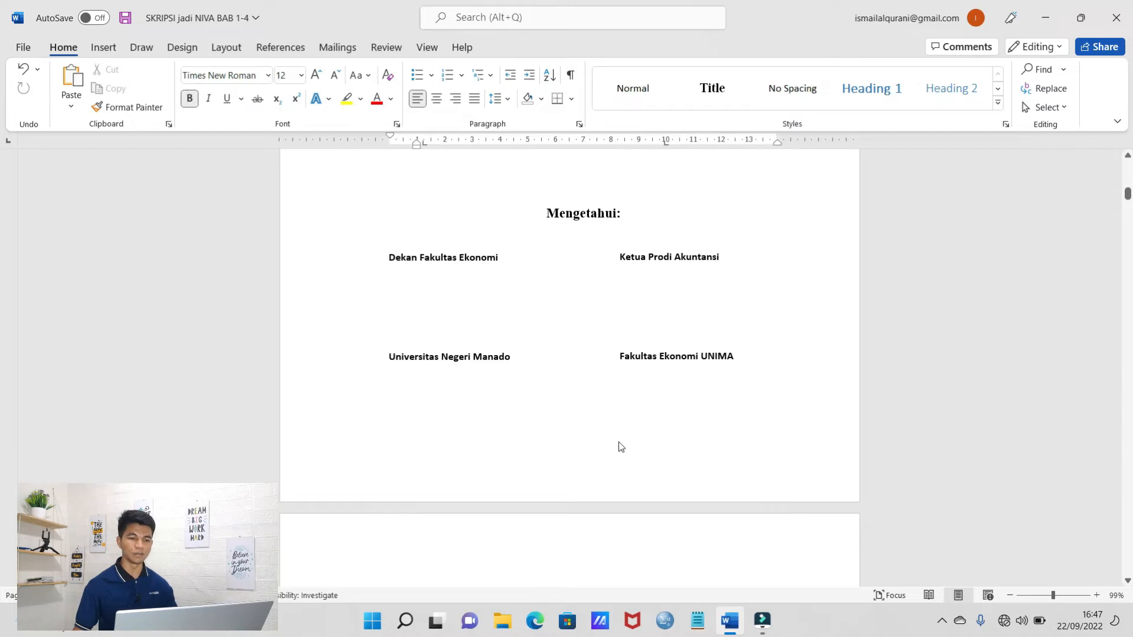
{"action": "double_click", "coordinate": [593, 447]}
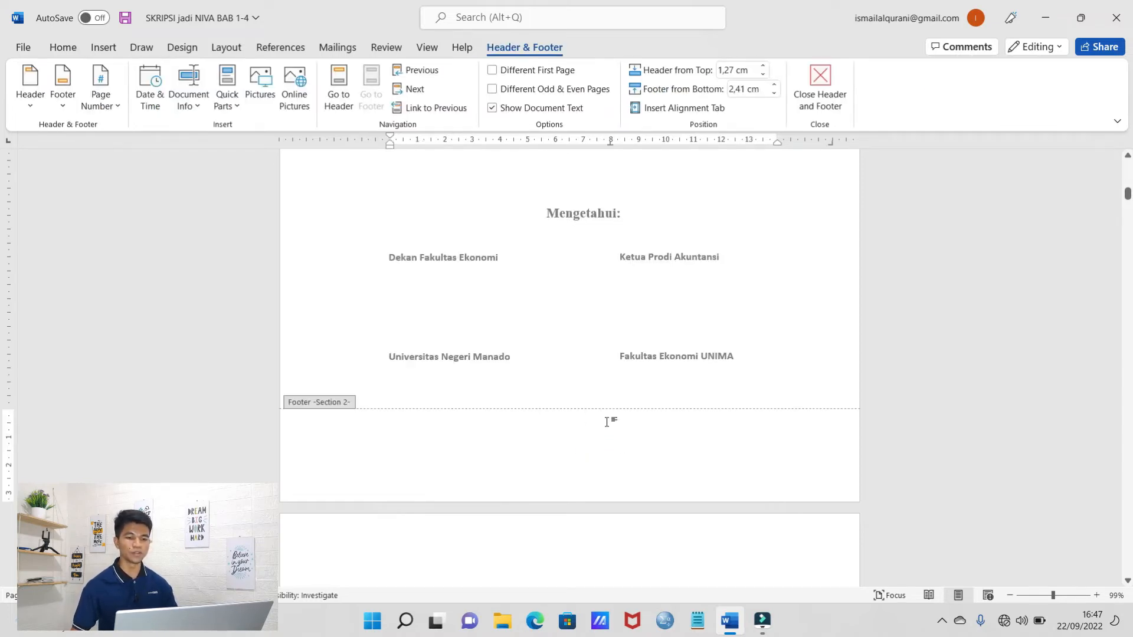
- Insert a Plain Number 2 page number at the bottom of the page in the Section 2 footer
{"action": "scroll", "coordinate": [592, 418], "scroll_direction": "up", "scroll_amount": 10}
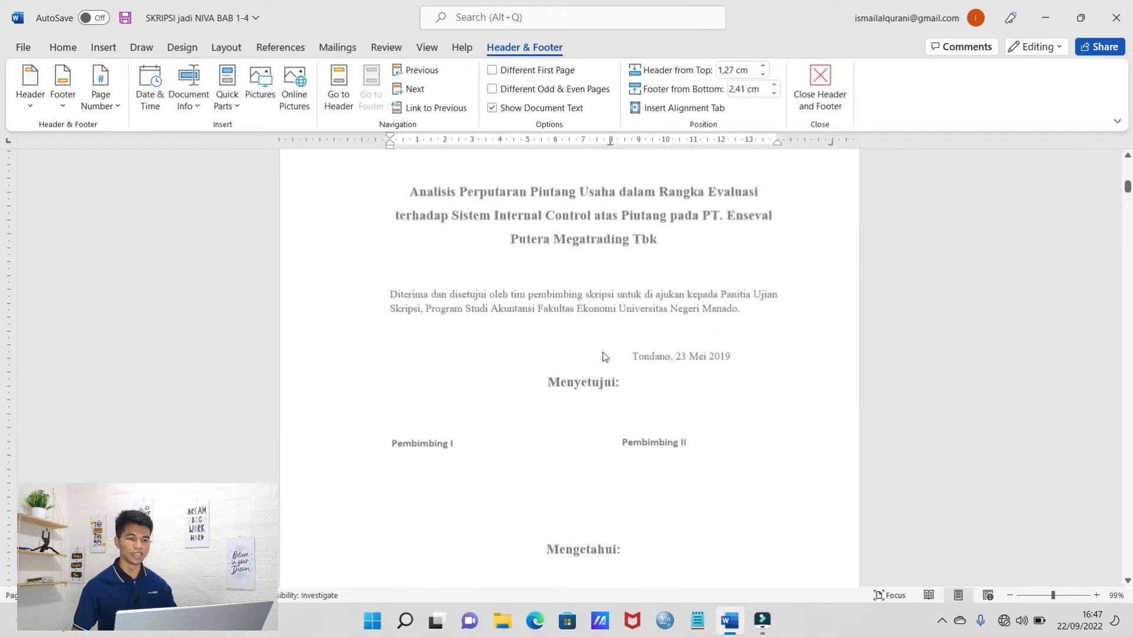
{"action": "scroll", "coordinate": [588, 343], "scroll_direction": "down", "scroll_amount": 10}
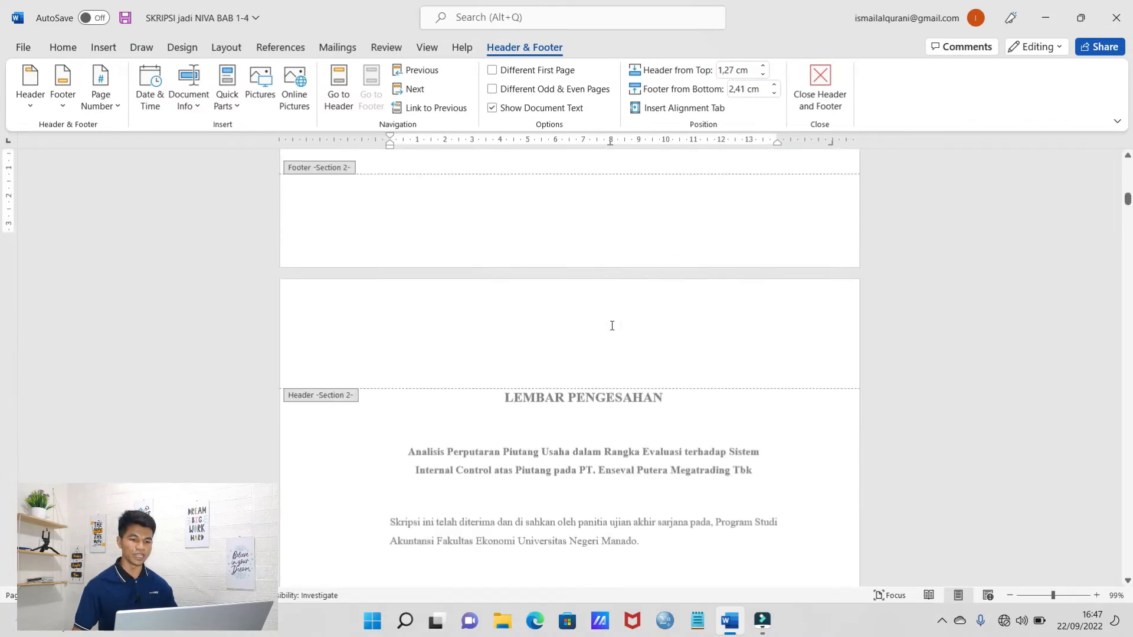
{"action": "scroll", "coordinate": [572, 319], "scroll_direction": "up", "scroll_amount": 3}
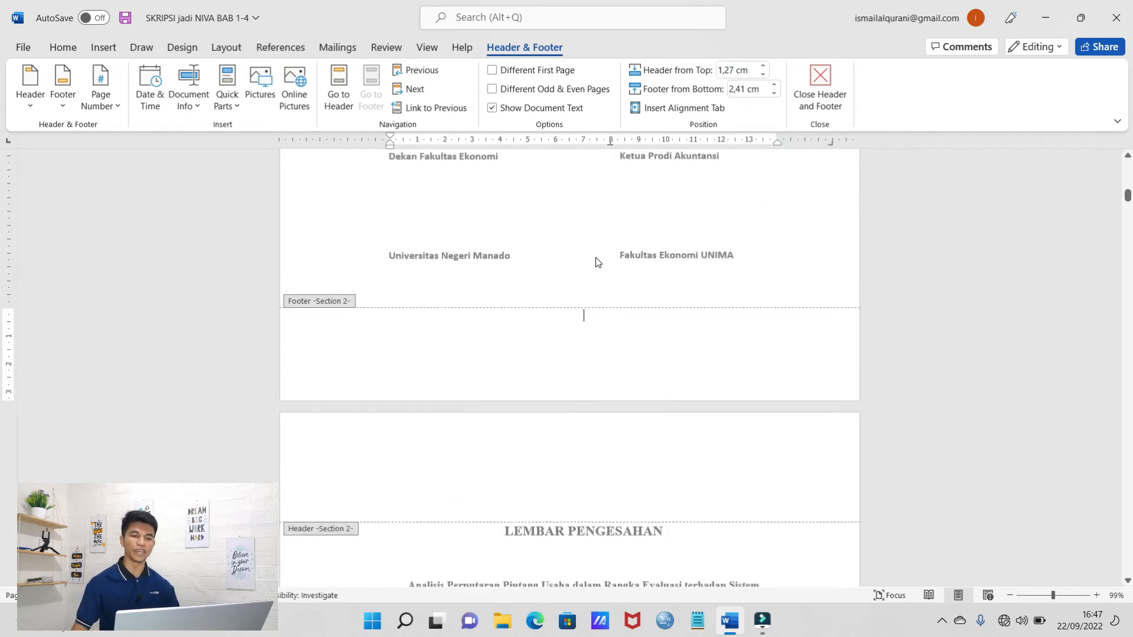
{"action": "scroll", "coordinate": [597, 318], "scroll_direction": "up", "scroll_amount": 1}
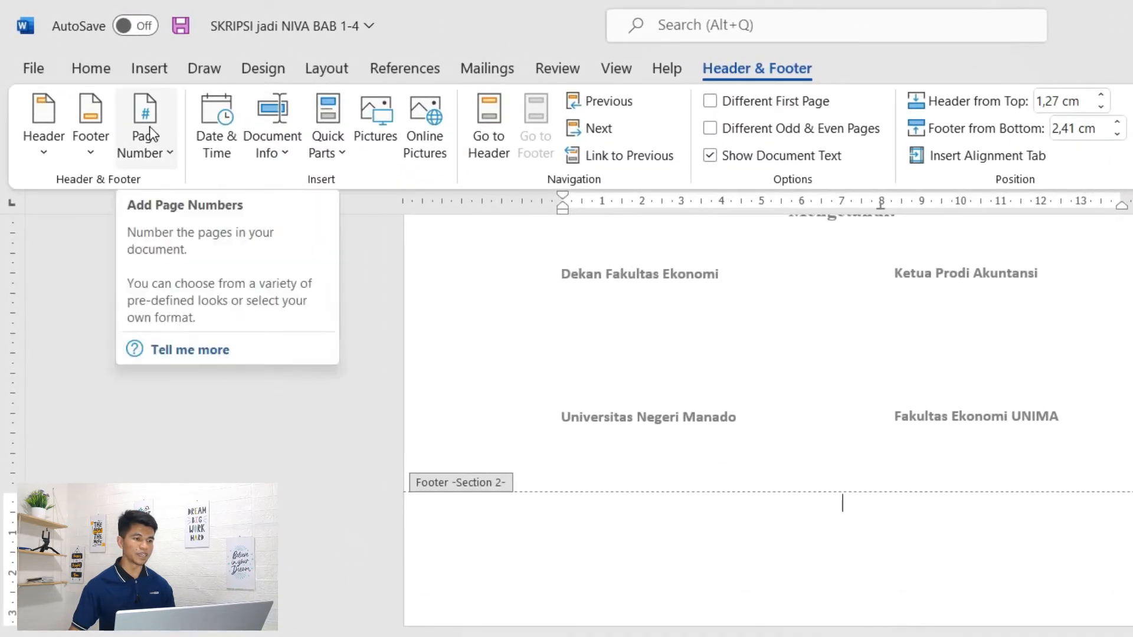
{"action": "left_click", "coordinate": [148, 129]}
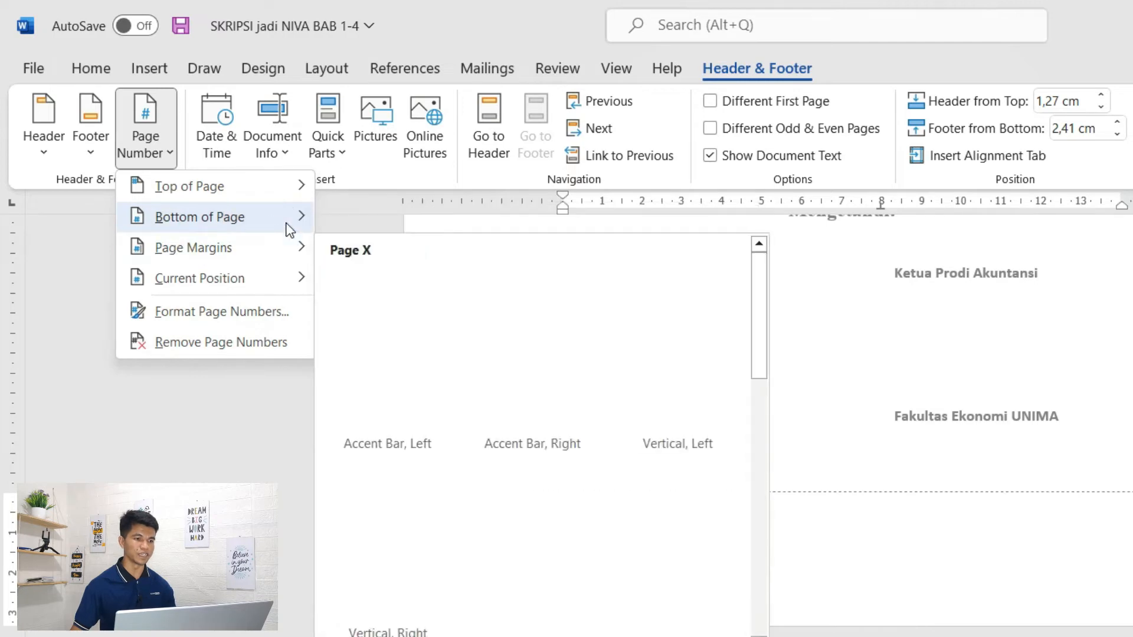
{"action": "mouse_move", "coordinate": [295, 223]}
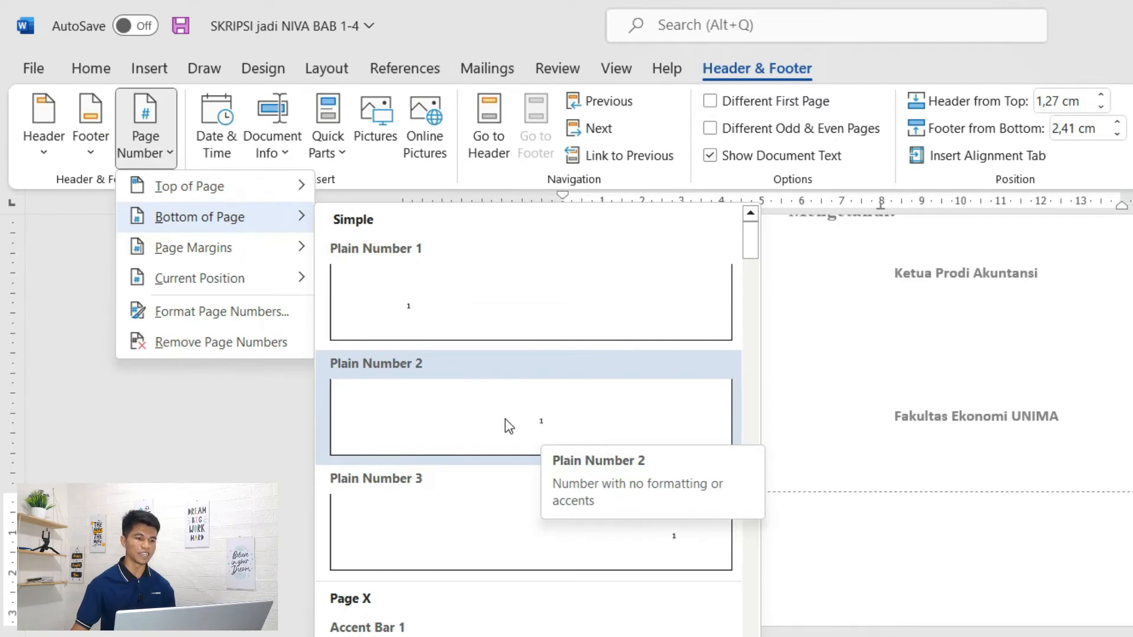
{"action": "left_click", "coordinate": [586, 430]}
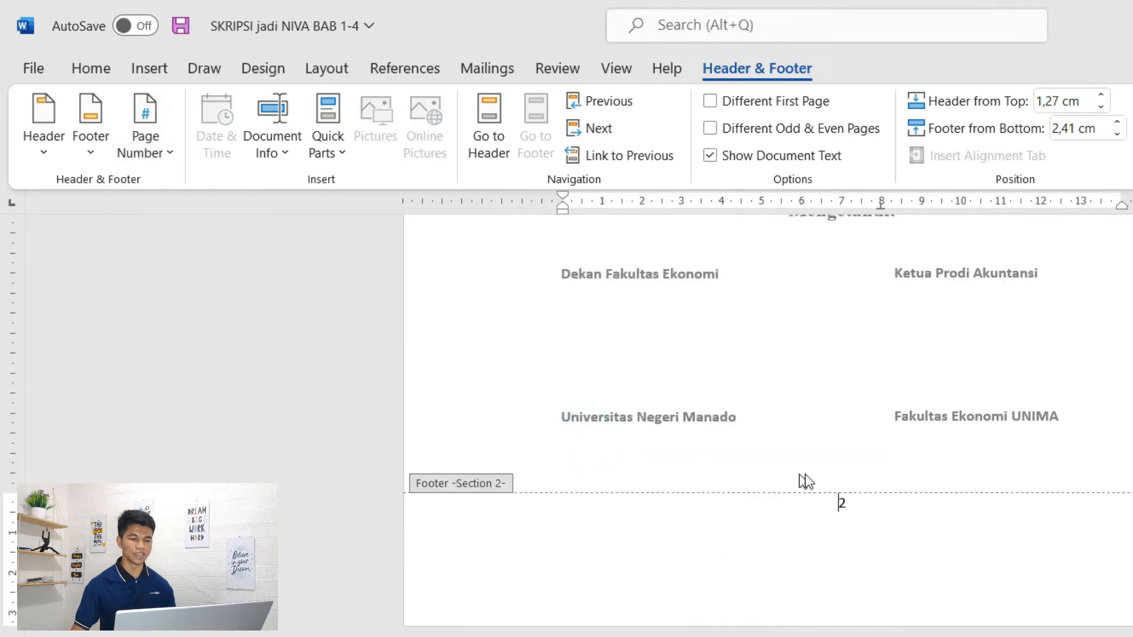
{"action": "left_click", "coordinate": [876, 510]}
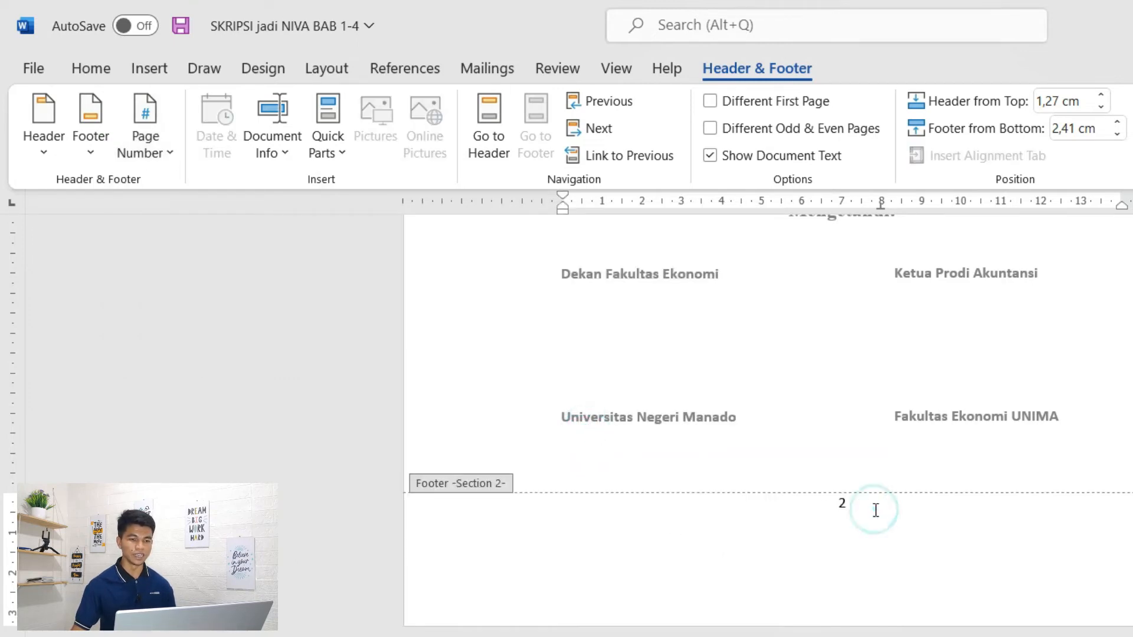
{"action": "left_click_drag", "start_coordinate": [884, 506], "coordinate": [820, 506]}
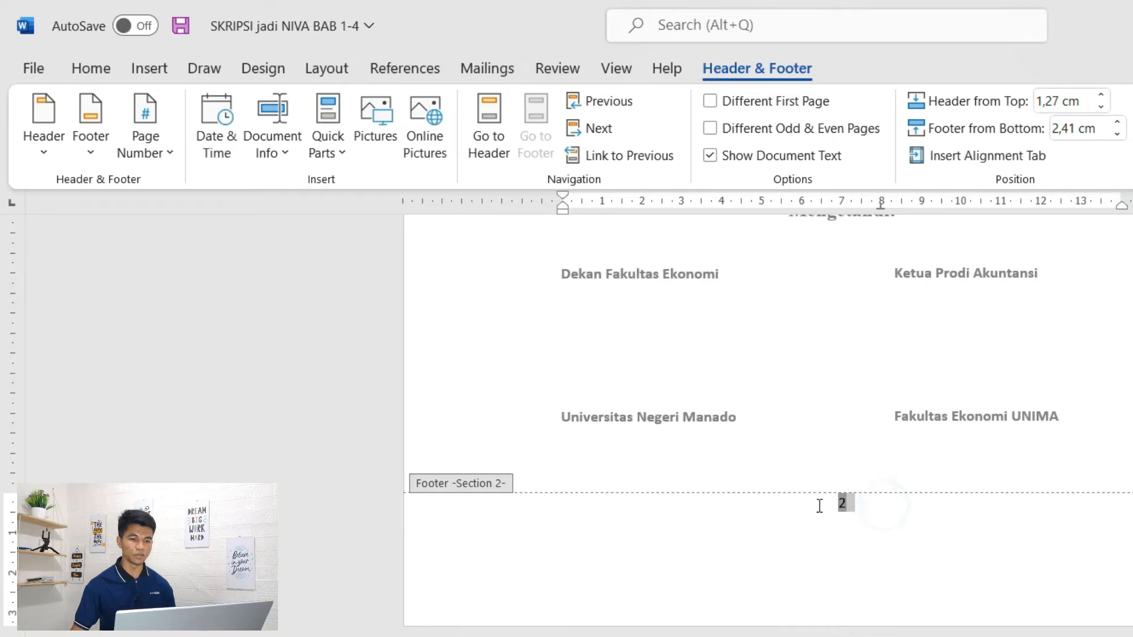
{"action": "left_click", "coordinate": [886, 513]}
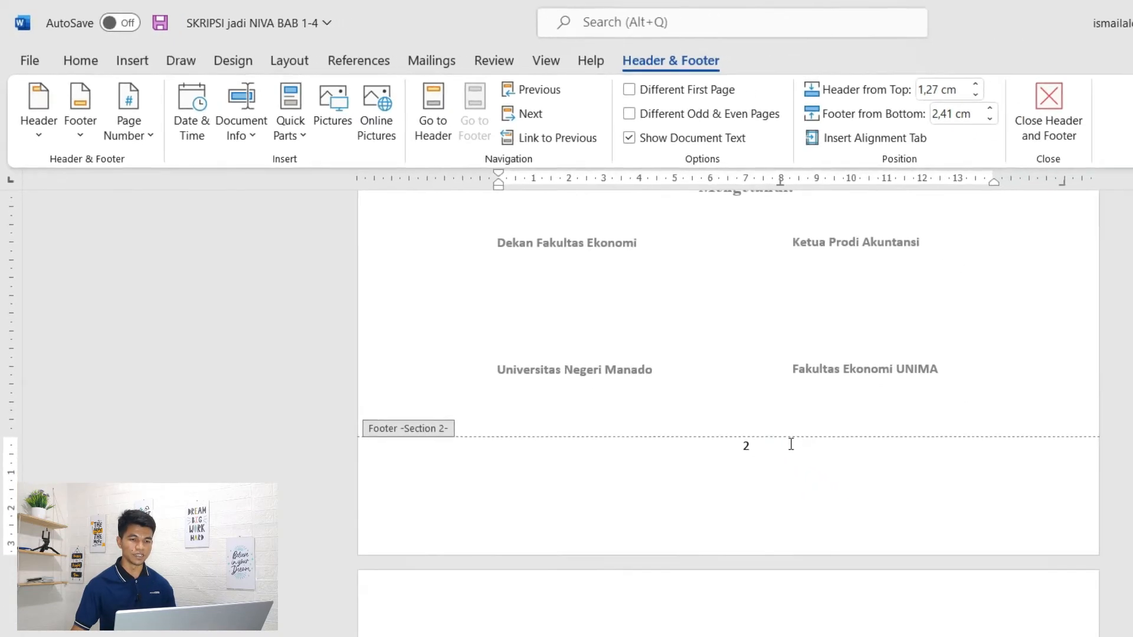
- Check the cover page's header and footer against the LEMBAR PERSETUJUAN page's footer for page numbers
{"action": "scroll", "coordinate": [896, 506], "scroll_direction": "up", "scroll_amount": 10}
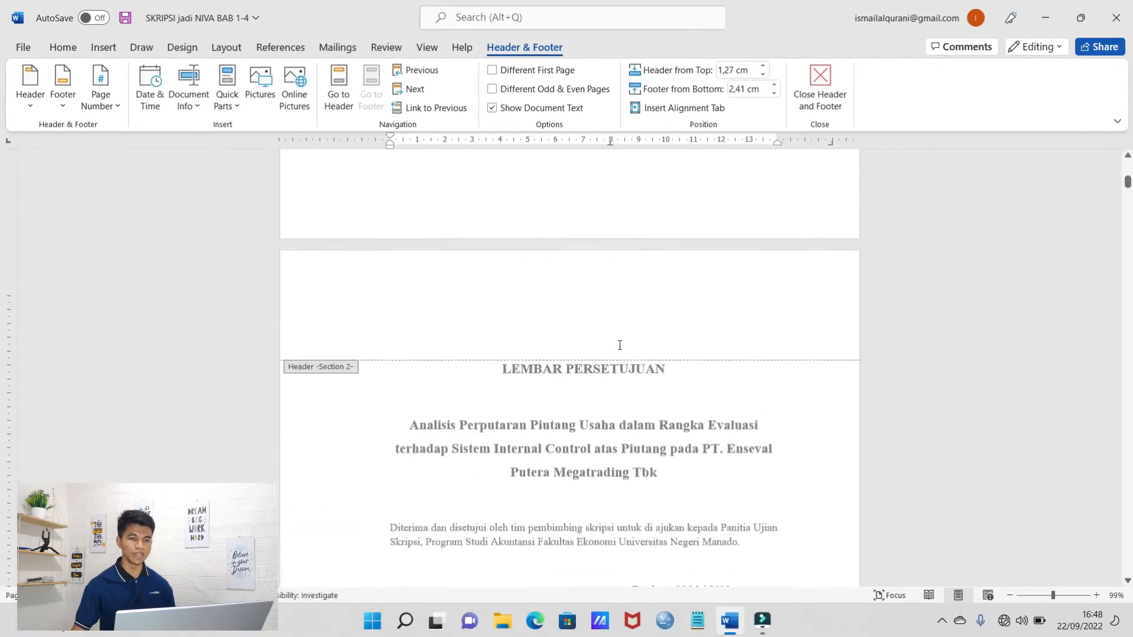
{"action": "scroll", "coordinate": [620, 346], "scroll_direction": "up", "scroll_amount": 5}
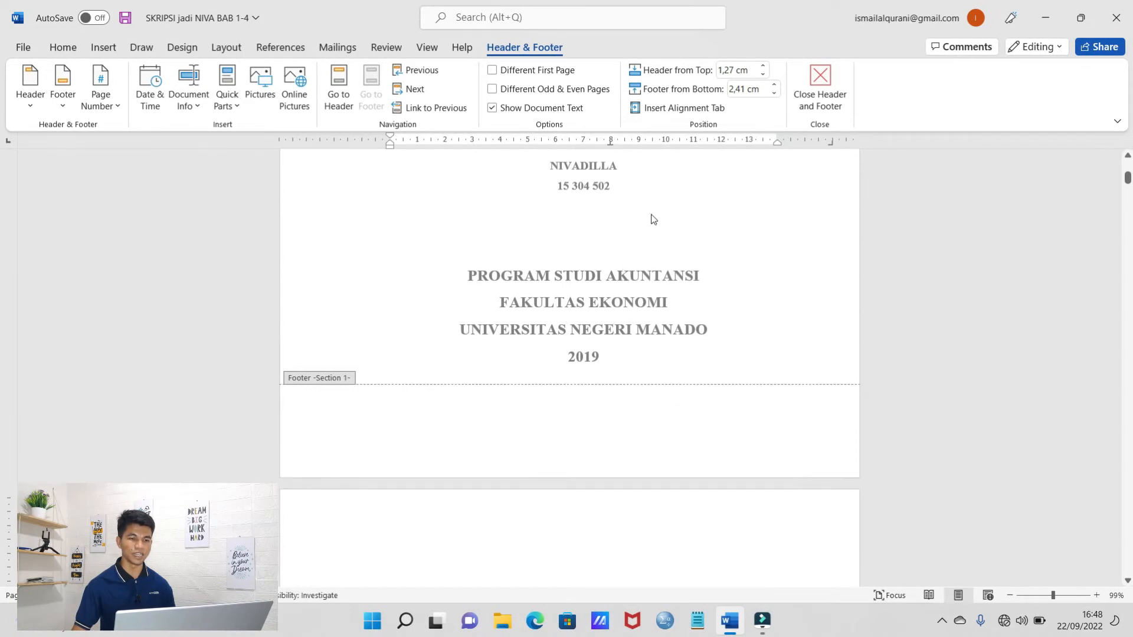
{"action": "scroll", "coordinate": [639, 210], "scroll_direction": "up", "scroll_amount": 3}
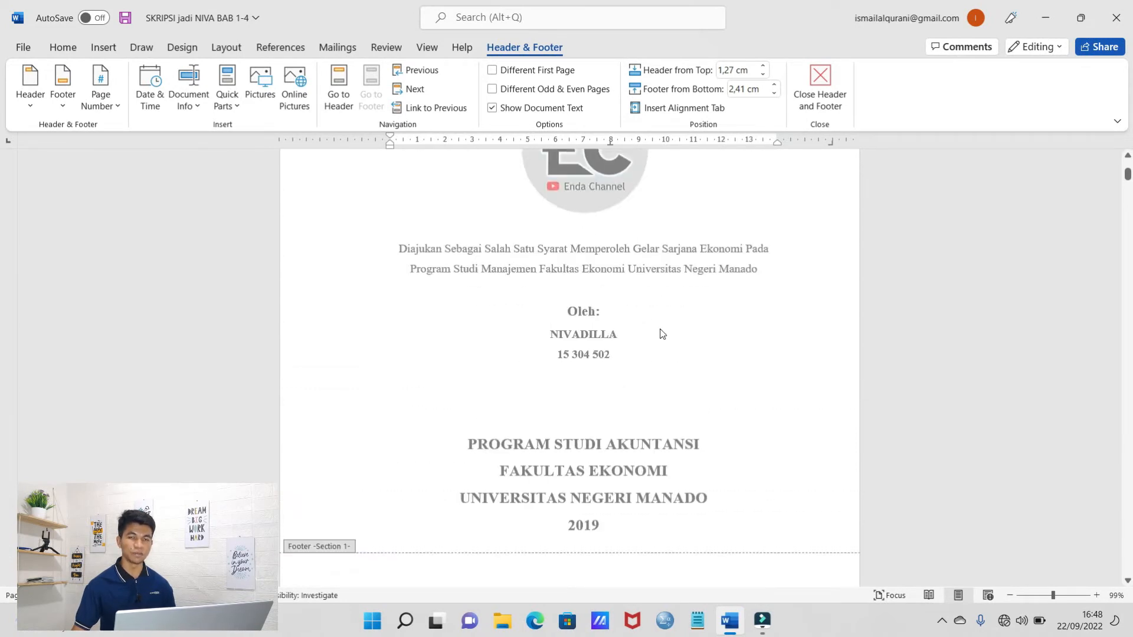
{"action": "scroll", "coordinate": [660, 331], "scroll_direction": "up", "scroll_amount": 2}
{"action": "scroll", "coordinate": [664, 328], "scroll_direction": "down", "scroll_amount": 5}
{"action": "scroll", "coordinate": [666, 326], "scroll_direction": "down", "scroll_amount": 3}
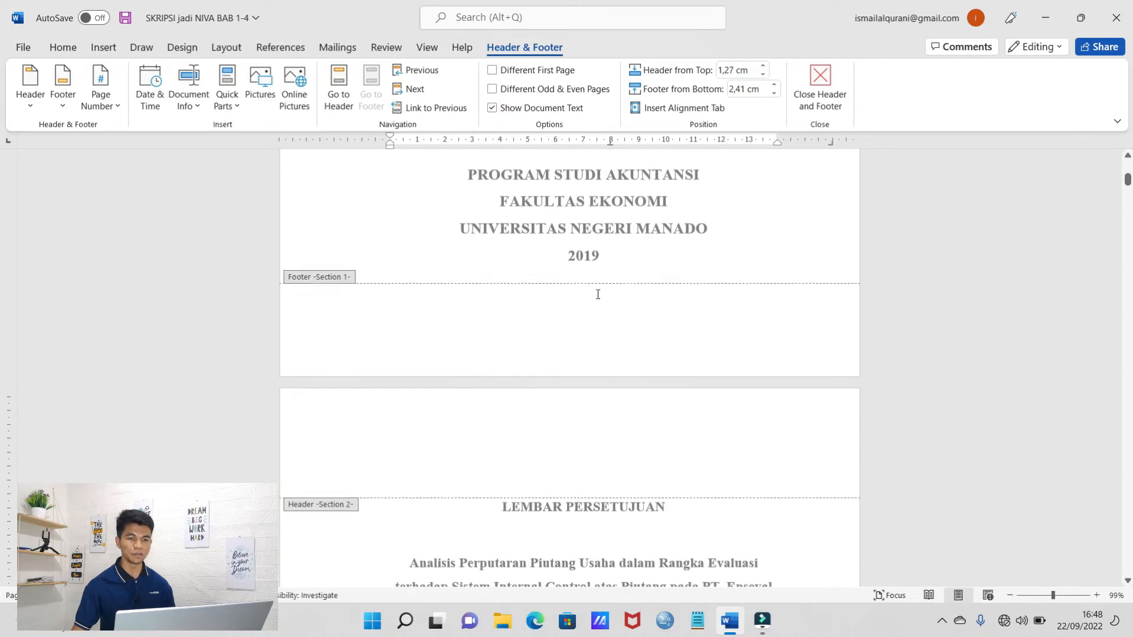
{"action": "scroll", "coordinate": [598, 295], "scroll_direction": "up", "scroll_amount": 13}
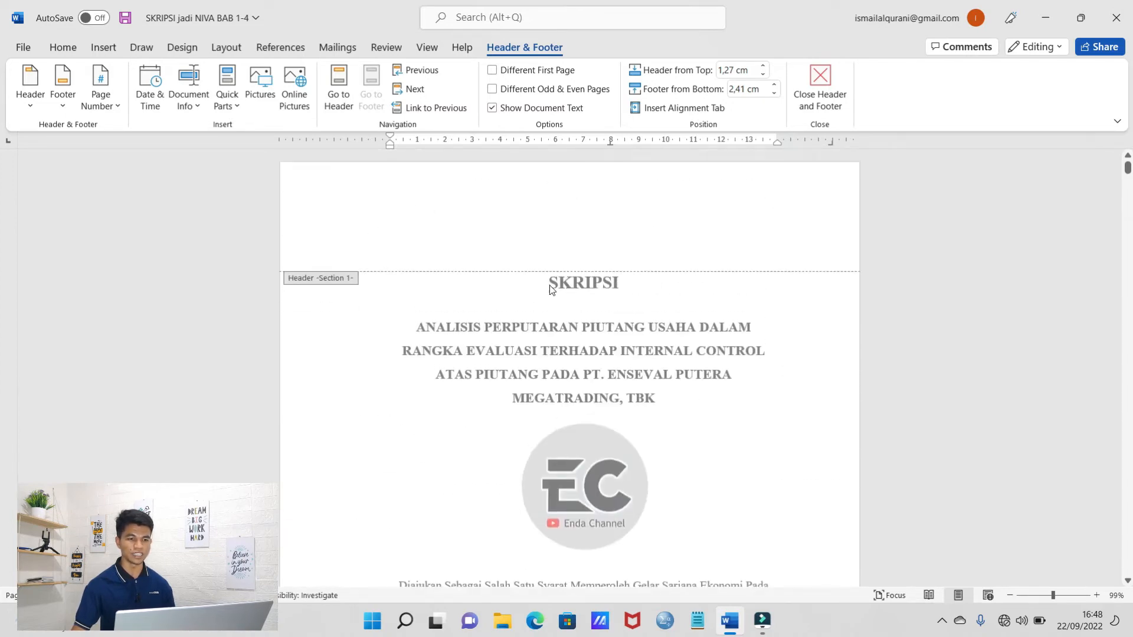
{"action": "scroll", "coordinate": [550, 288], "scroll_direction": "down", "scroll_amount": 15}
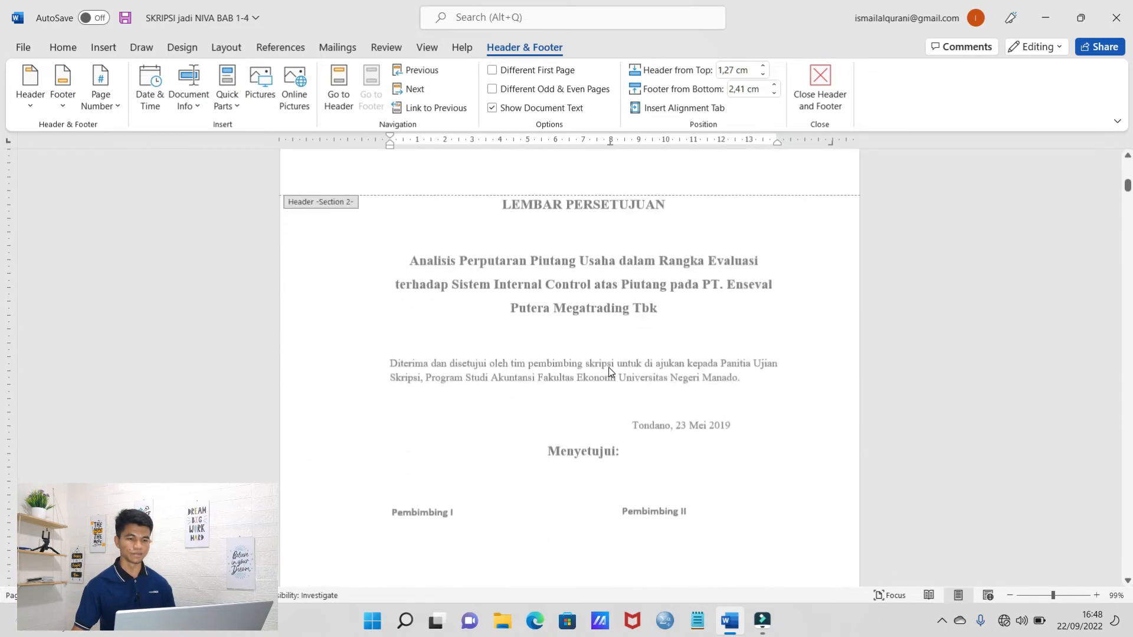
{"action": "scroll", "coordinate": [609, 369], "scroll_direction": "down", "scroll_amount": 10}
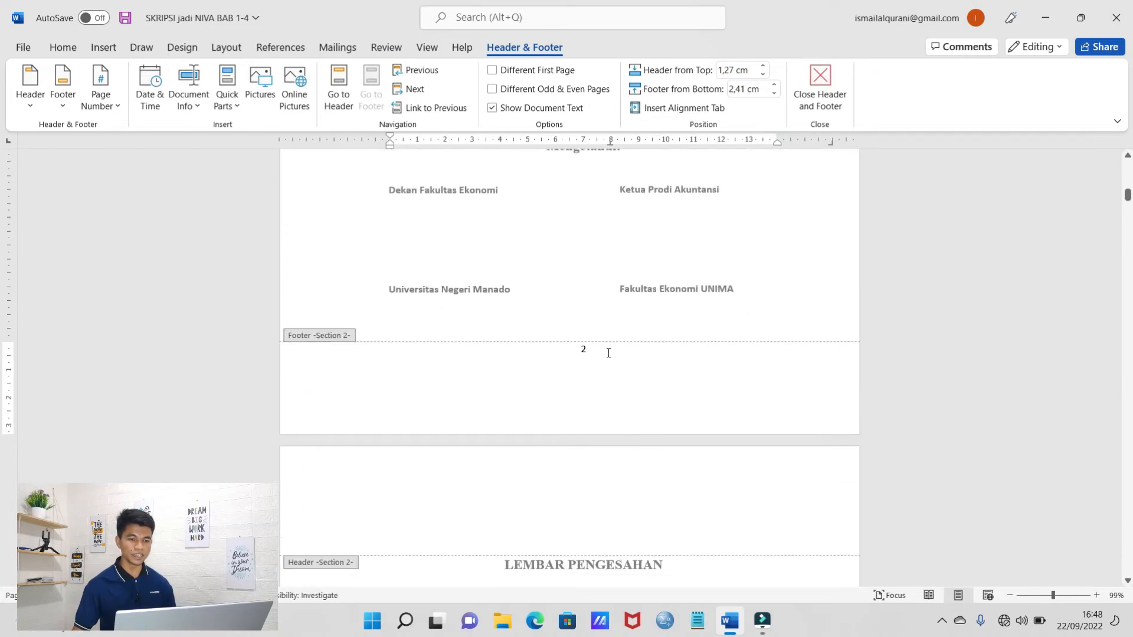
- Format the Section 2 footer page number as i, ii, iii, … and make its numbering start at i
{"action": "left_click", "coordinate": [604, 354]}
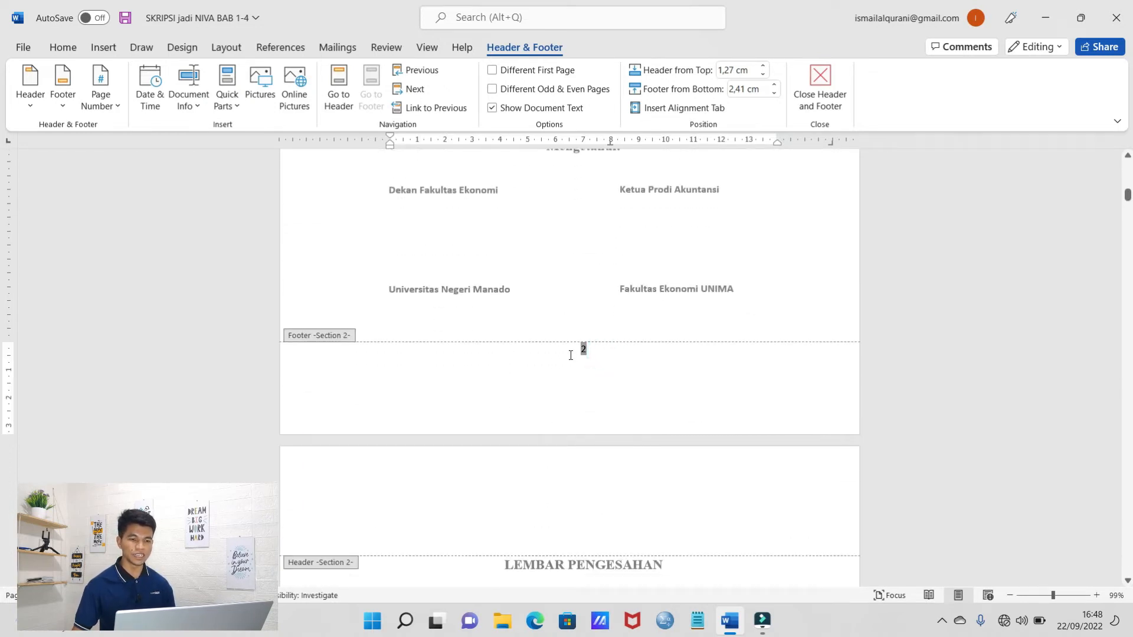
{"action": "left_click_drag", "start_coordinate": [605, 353], "coordinate": [574, 356]}
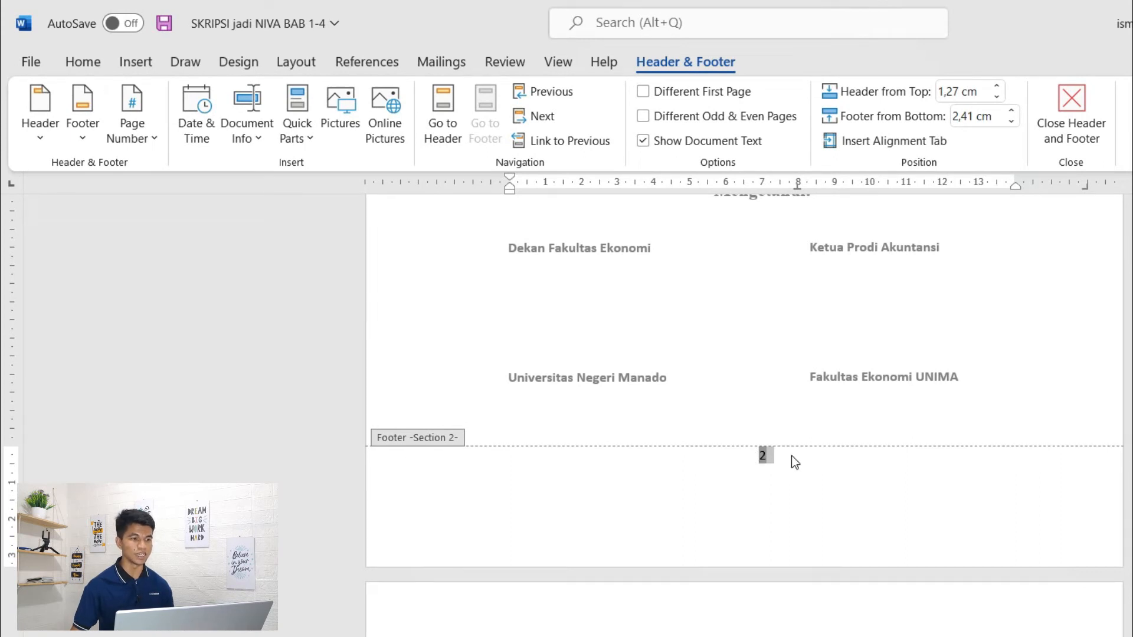
{"action": "left_click", "coordinate": [130, 127]}
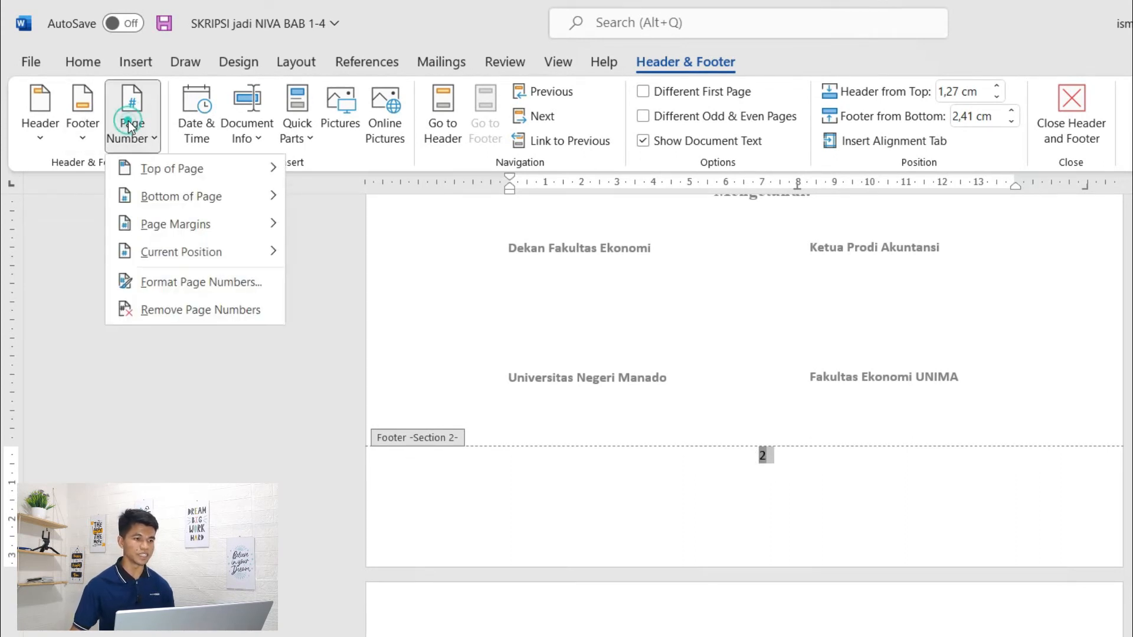
{"action": "left_click", "coordinate": [232, 283]}
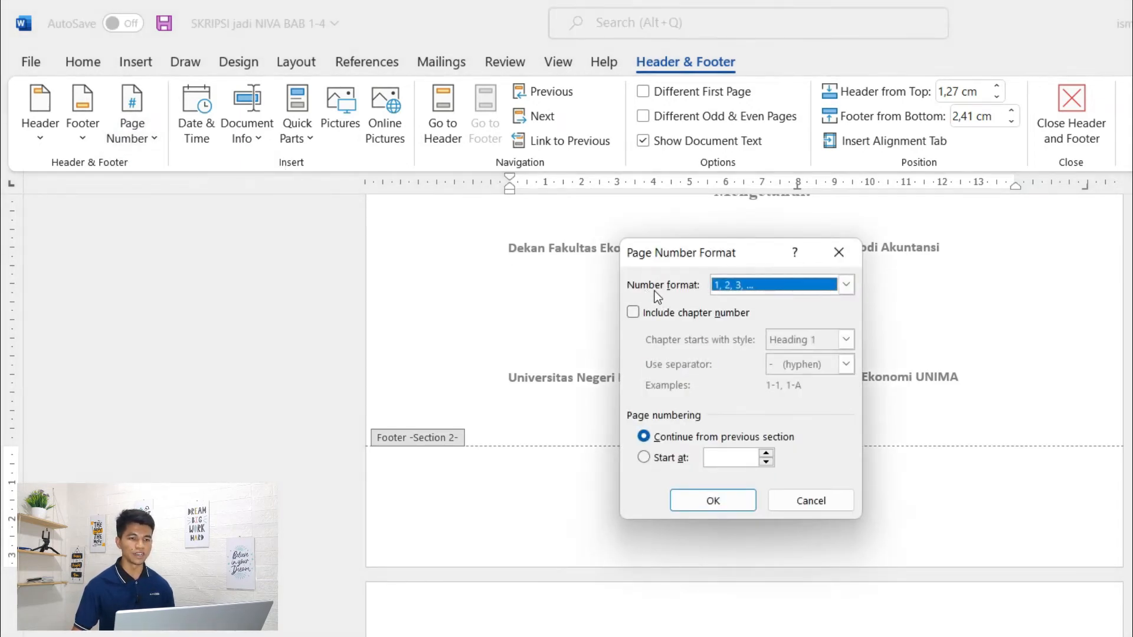
{"action": "left_click", "coordinate": [847, 285]}
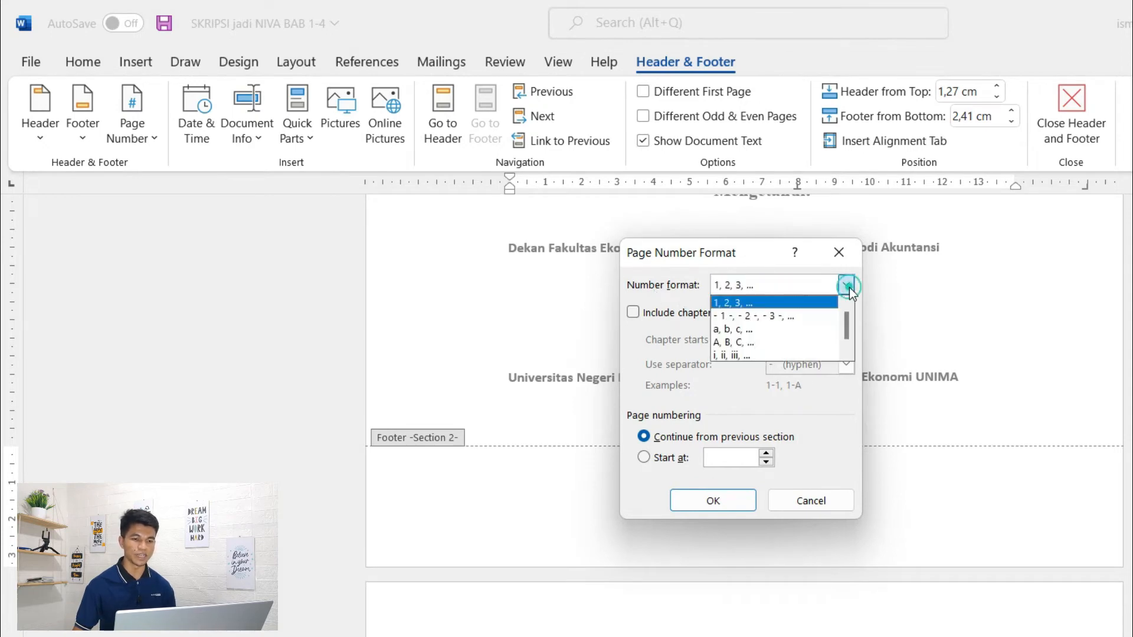
{"action": "left_click", "coordinate": [753, 356]}
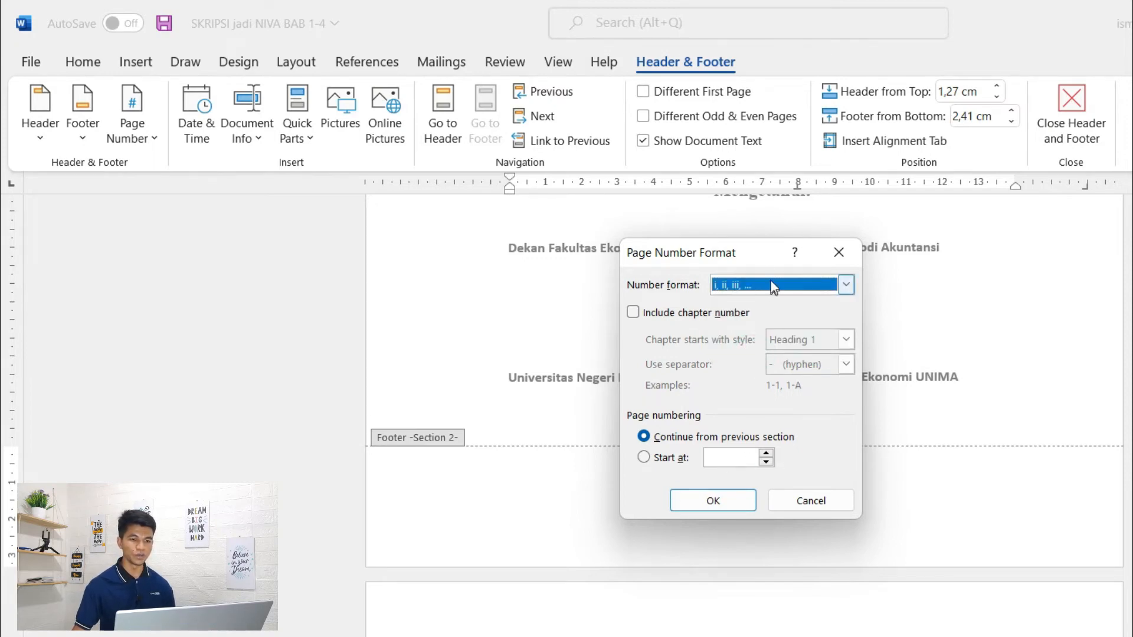
{"action": "left_click_drag", "start_coordinate": [760, 256], "coordinate": [764, 149]}
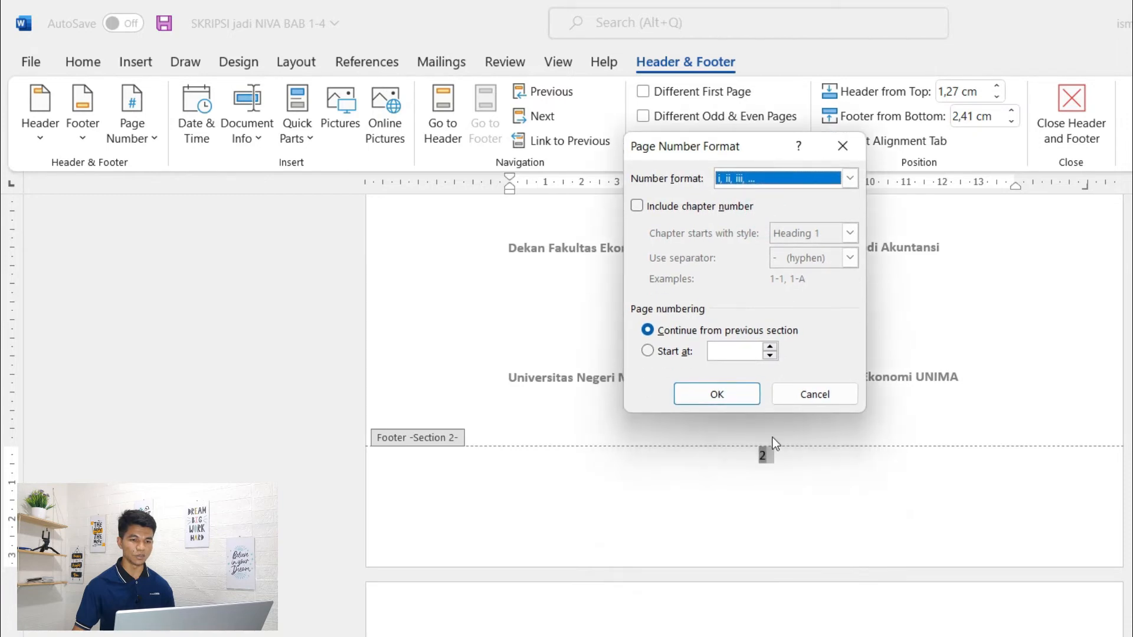
{"action": "left_click", "coordinate": [647, 351]}
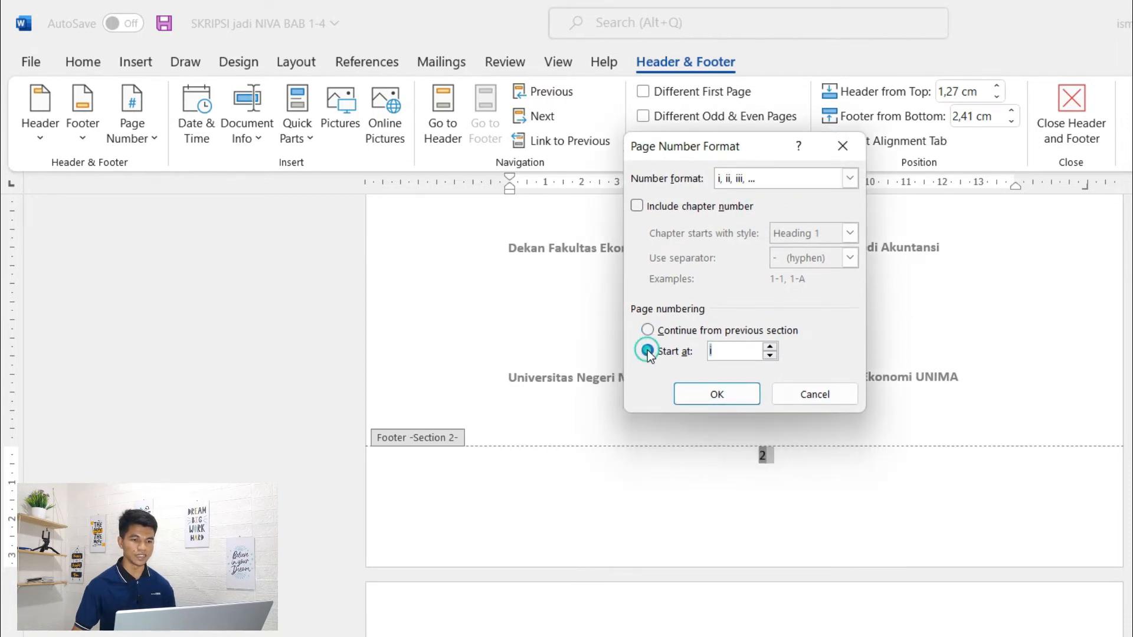
{"action": "left_click", "coordinate": [729, 349]}
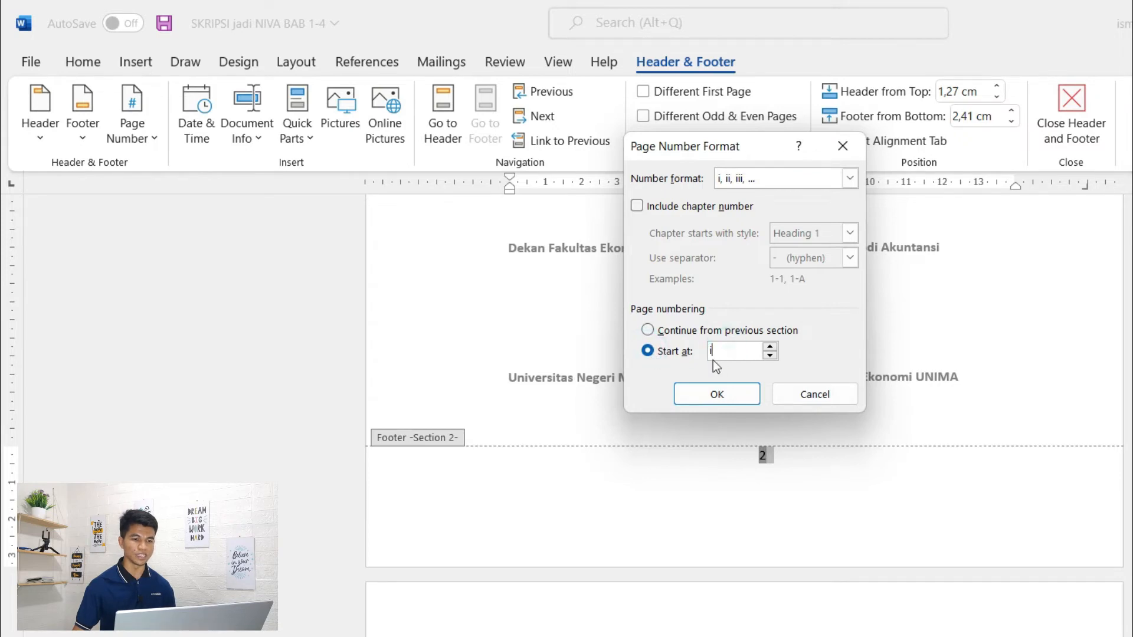
{"action": "left_click", "coordinate": [728, 351]}
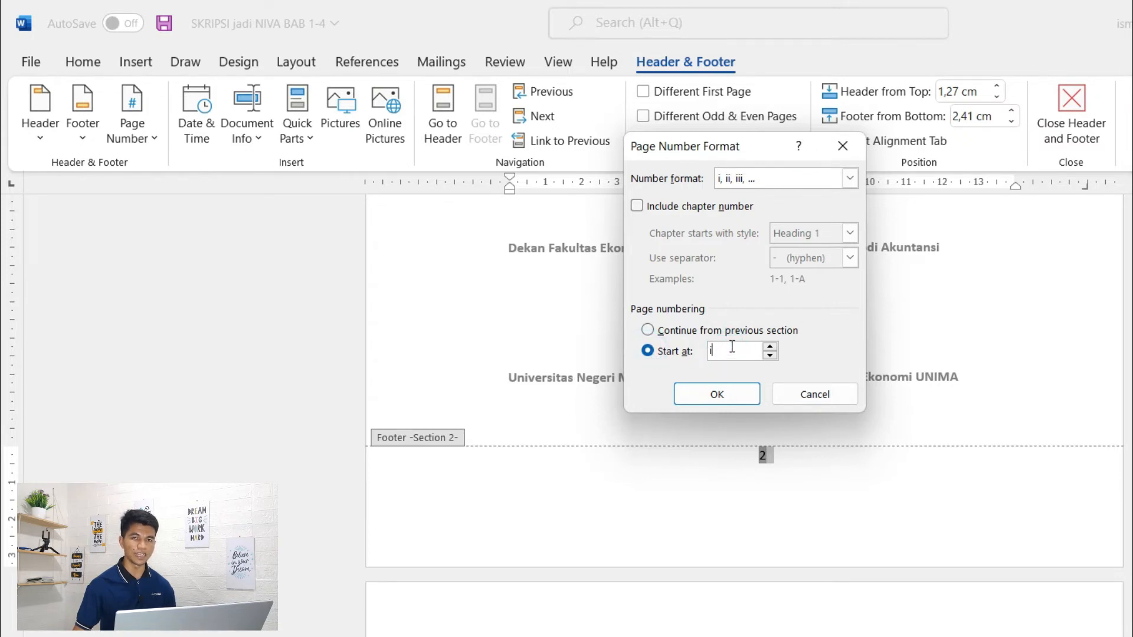
{"action": "left_click", "coordinate": [730, 392]}
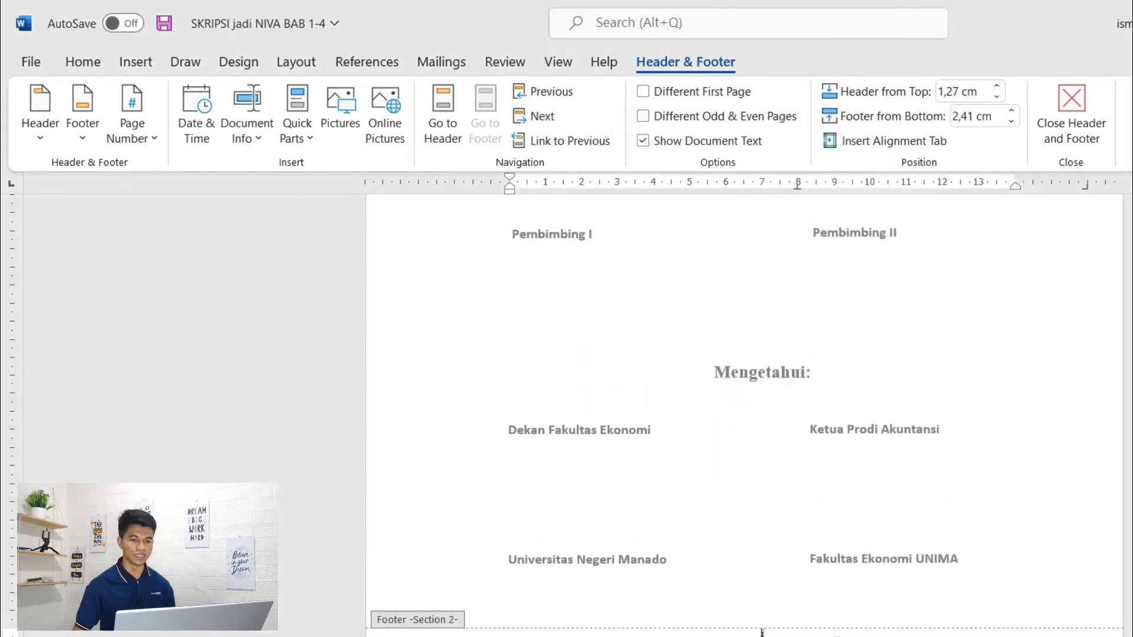
- Change the font of the Roman page number in the LEMBAR PERSETUJUAN footer to Times New Roman
{"action": "scroll", "coordinate": [861, 533], "scroll_direction": "down", "scroll_amount": 3}
{"action": "scroll", "coordinate": [860, 534], "scroll_direction": "up", "scroll_amount": 5}
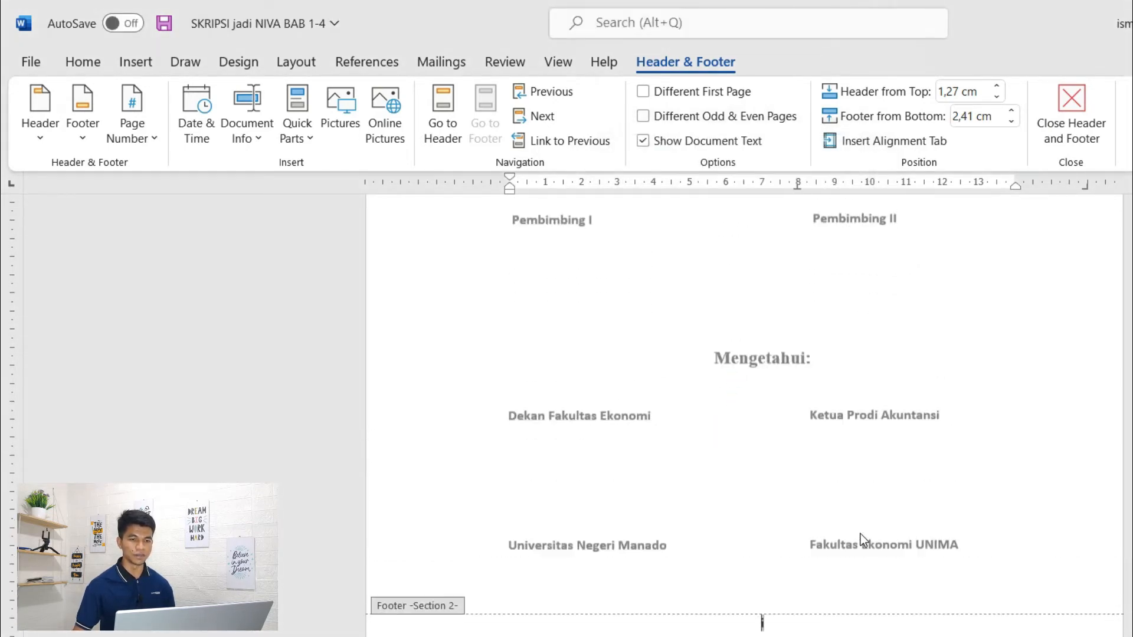
{"action": "scroll", "coordinate": [861, 525], "scroll_direction": "up", "scroll_amount": 5}
{"action": "scroll", "coordinate": [831, 394], "scroll_direction": "down", "scroll_amount": 7}
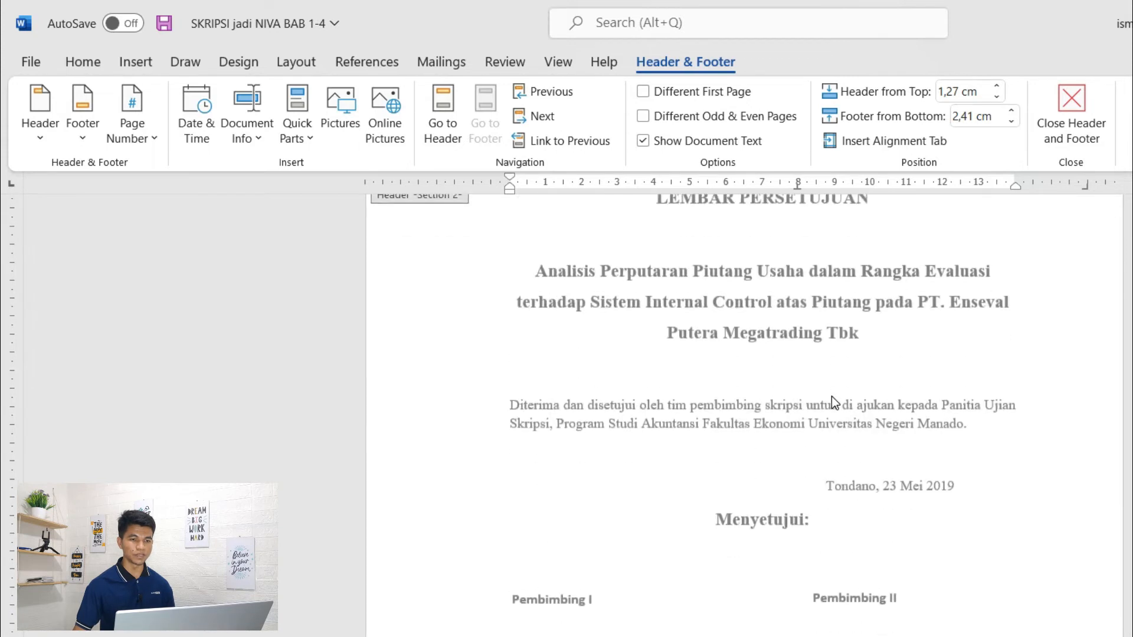
{"action": "scroll", "coordinate": [835, 424], "scroll_direction": "down", "scroll_amount": 3}
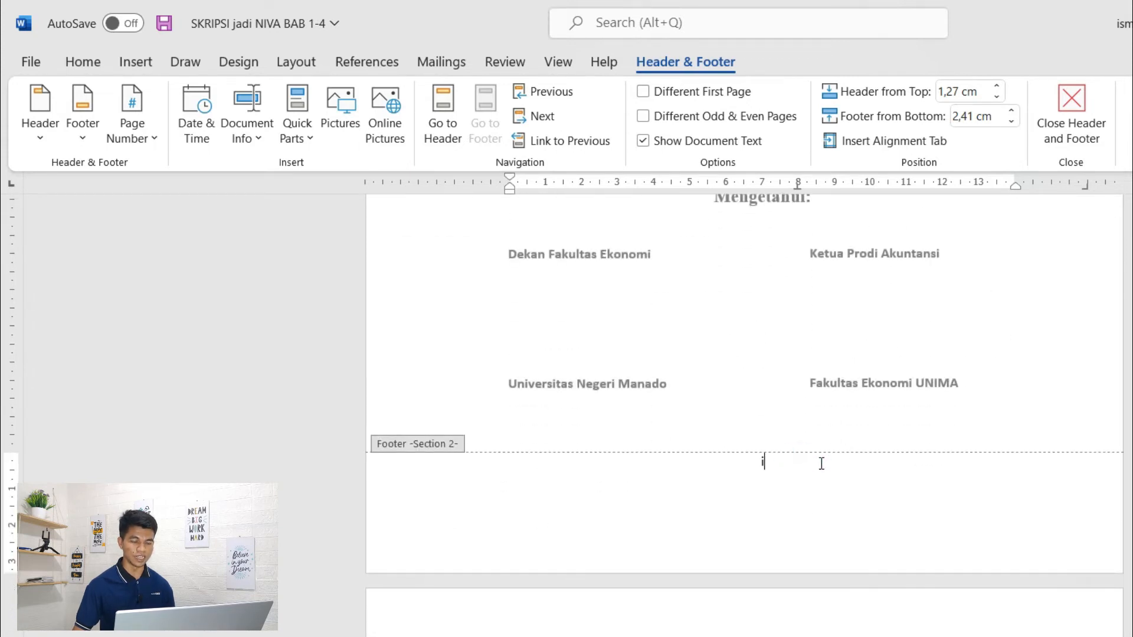
{"action": "left_click_drag", "start_coordinate": [797, 468], "coordinate": [763, 461]}
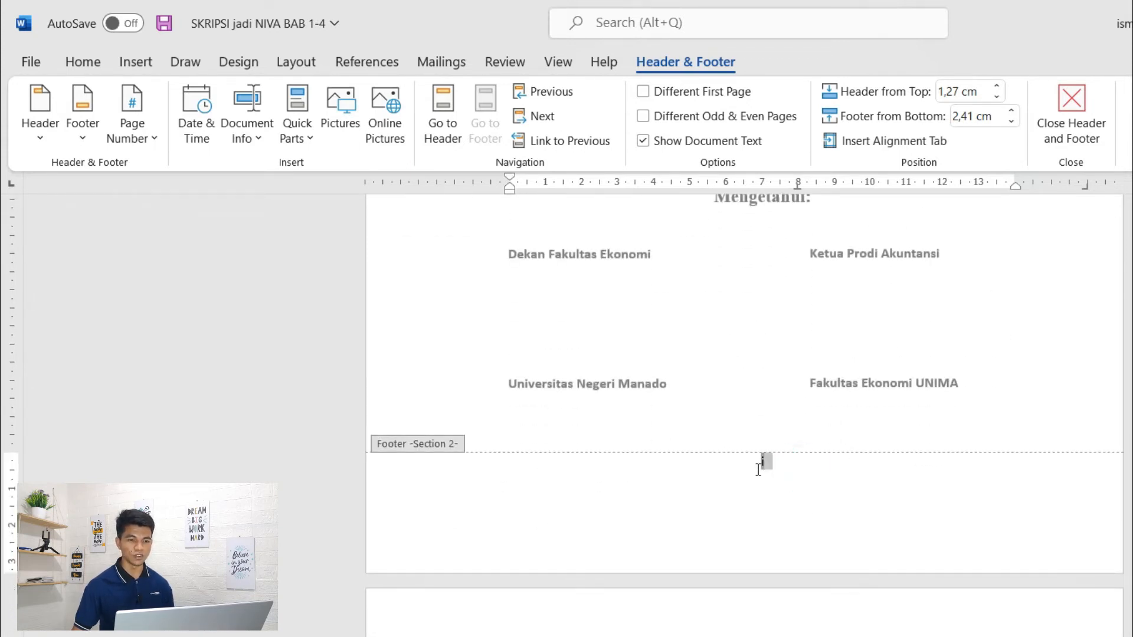
{"action": "left_click", "coordinate": [770, 467]}
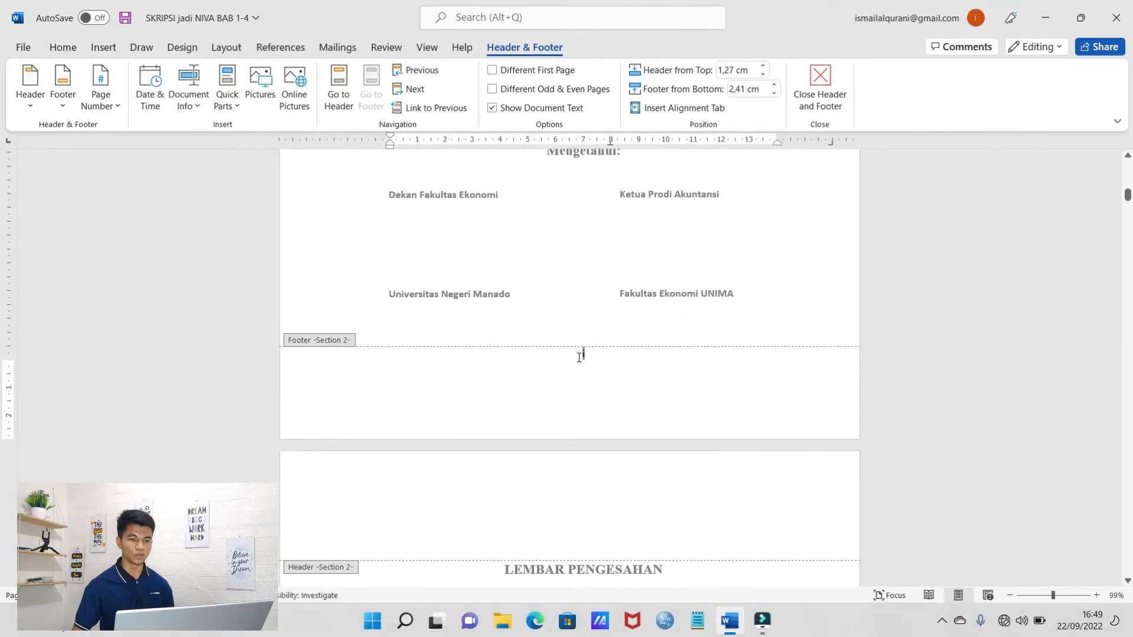
{"action": "left_click_drag", "start_coordinate": [579, 357], "coordinate": [578, 357]}
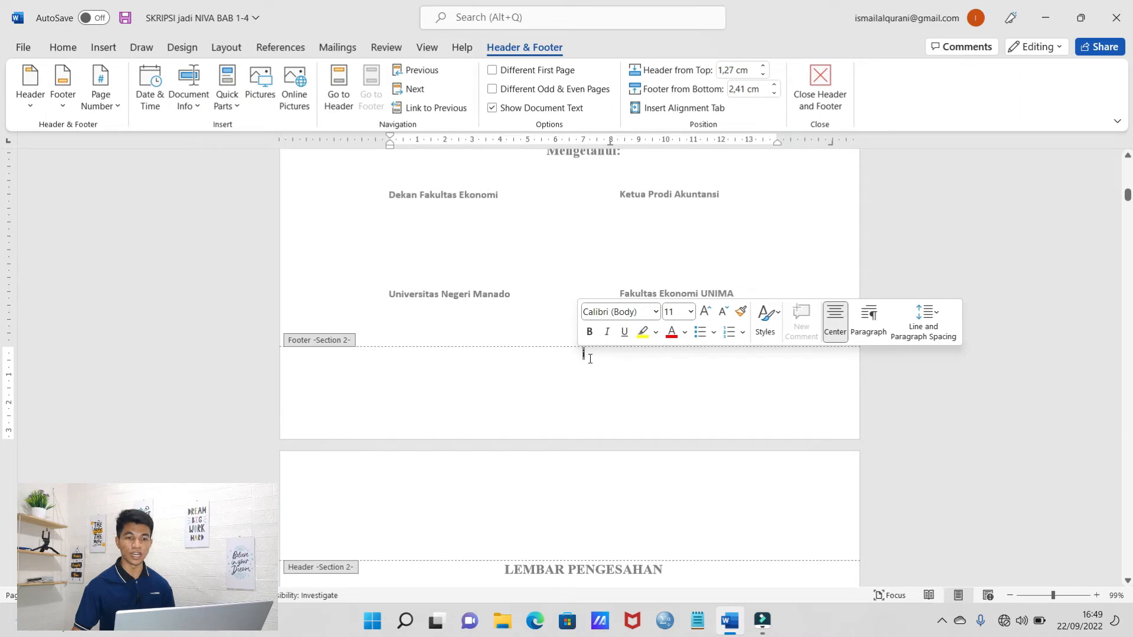
{"action": "left_click", "coordinate": [641, 311]}
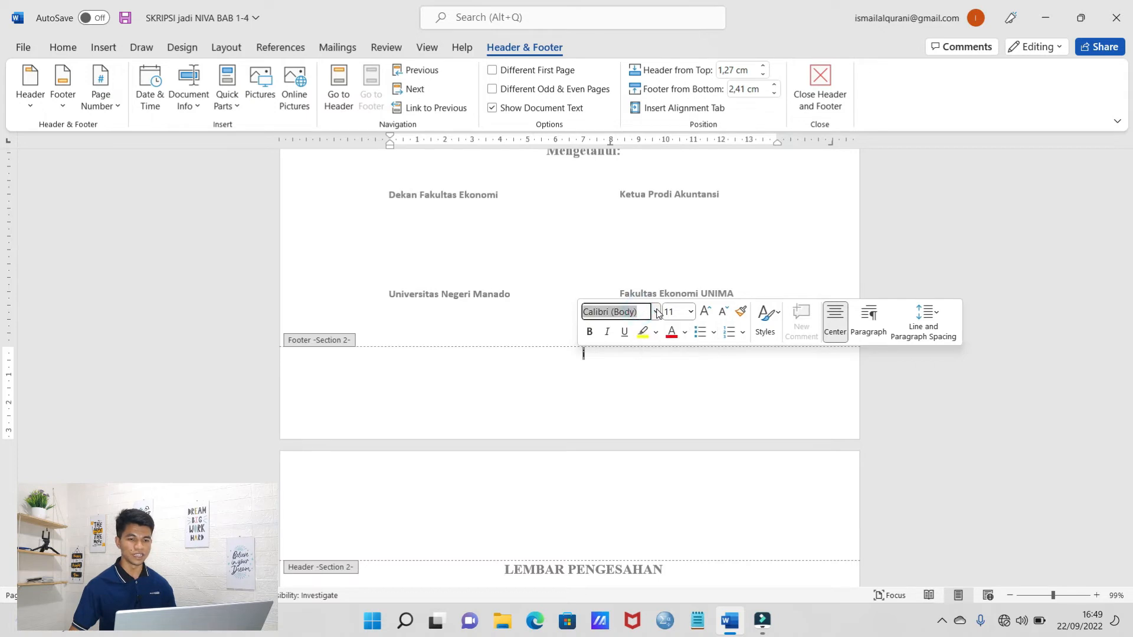
{"action": "left_click", "coordinate": [656, 311]}
{"action": "key", "text": "Down"}
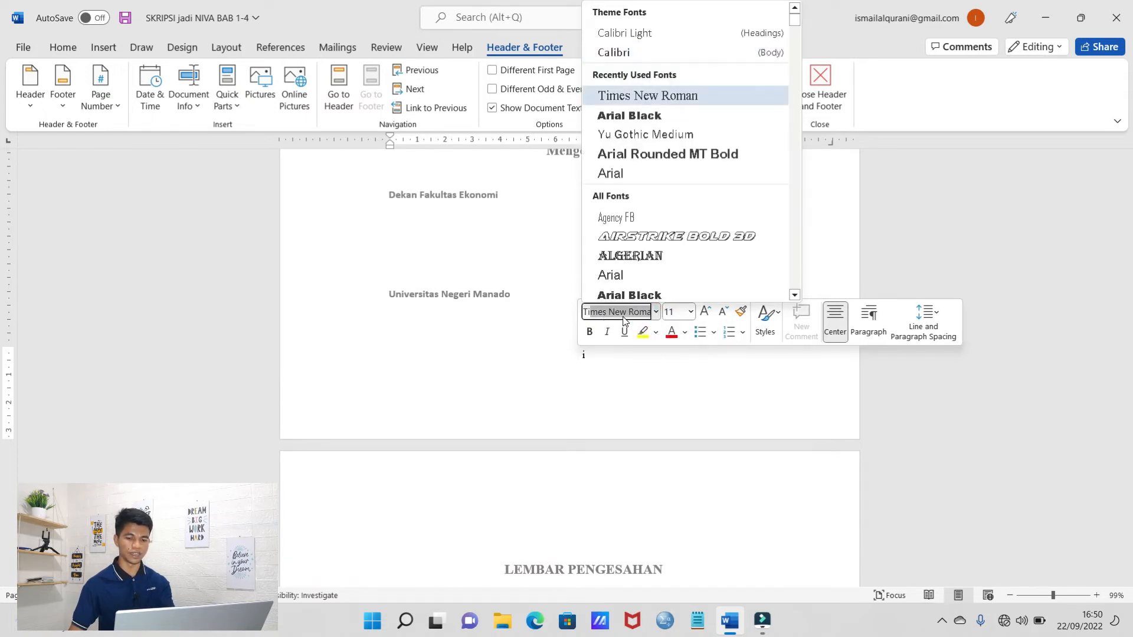
{"action": "key", "text": "Return"}
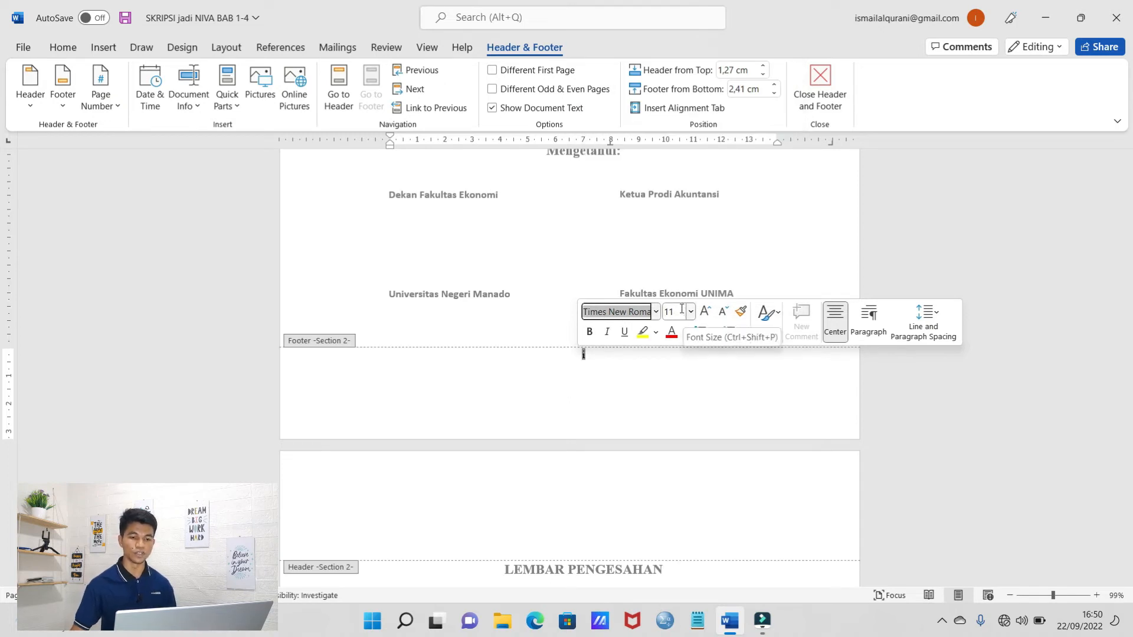
- Set the font size of the Section 2 footer page number to 12 and deselect it
{"action": "left_click", "coordinate": [705, 311]}
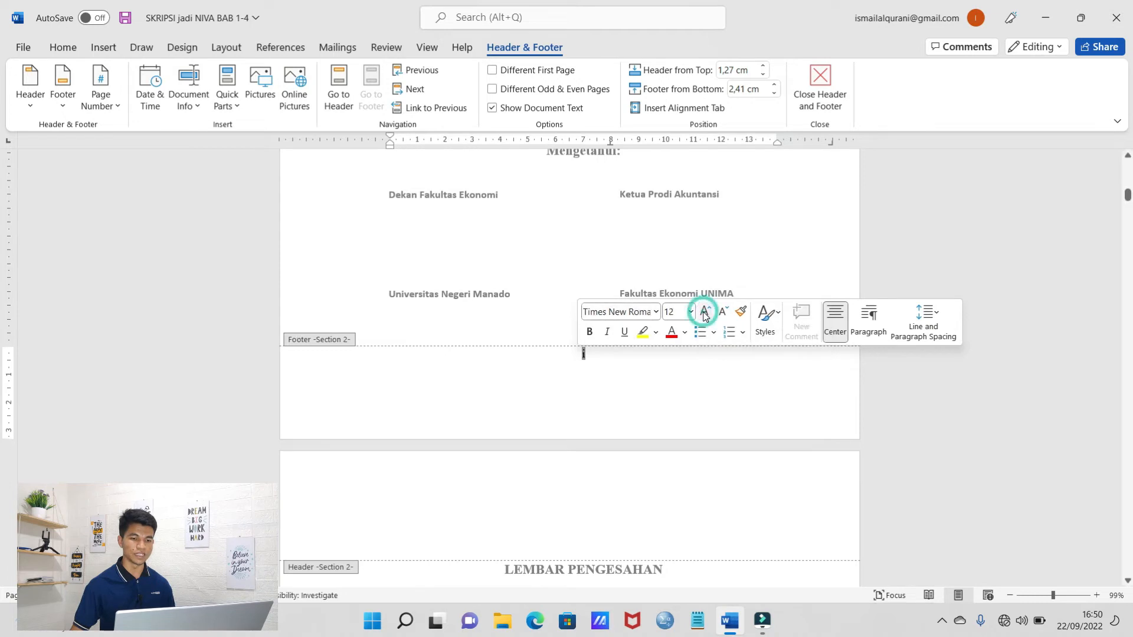
{"action": "left_click", "coordinate": [681, 309]}
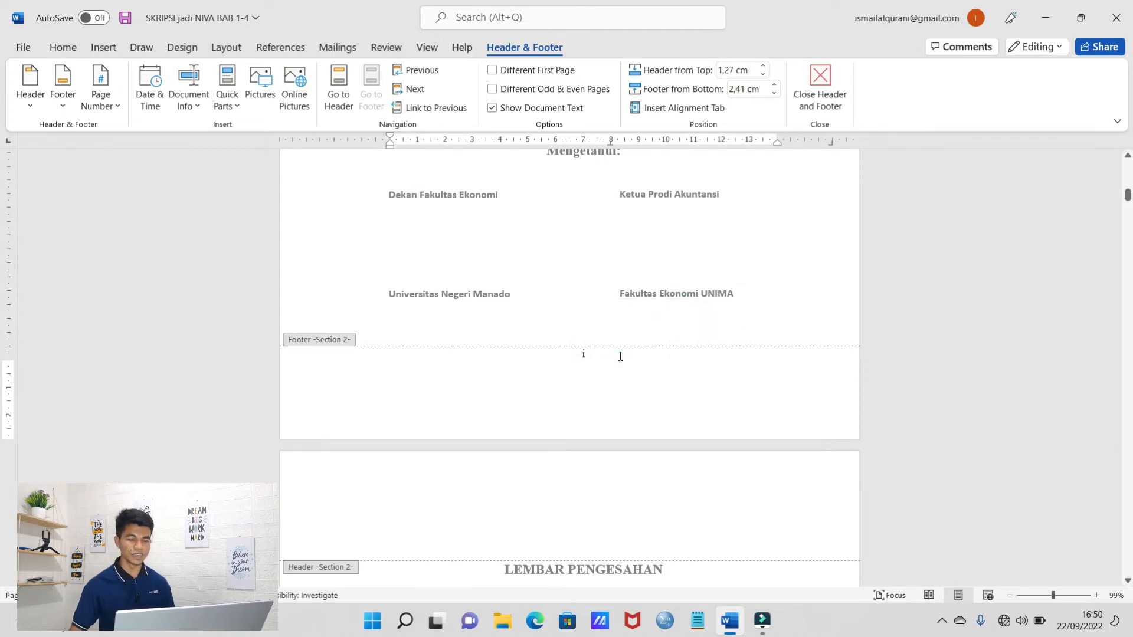
{"action": "left_click_drag", "start_coordinate": [600, 357], "coordinate": [565, 357]}
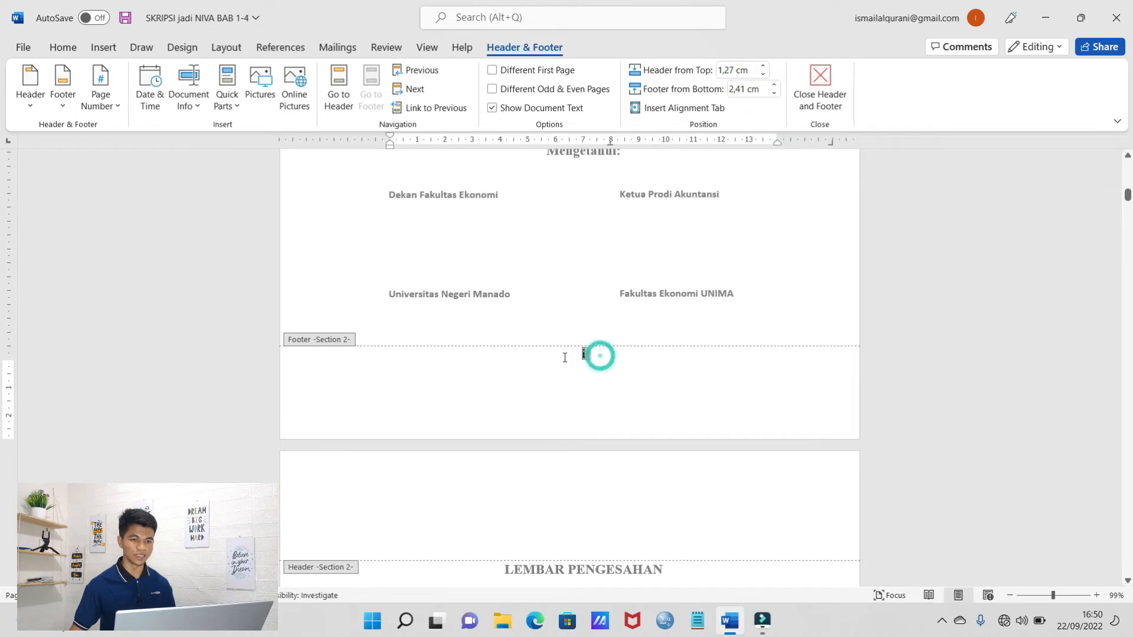
{"action": "left_click", "coordinate": [609, 357]}
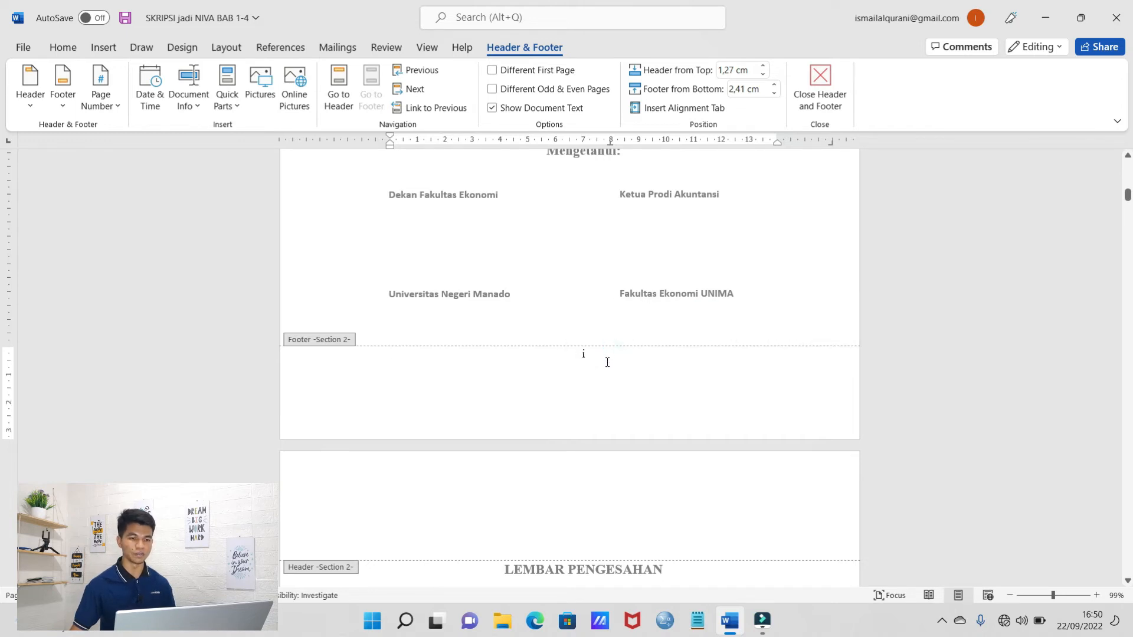
- Check the Roman page numbers in the Section 2 footers from LEMBAR PERSETUJUAN through to the start of BAB I
{"action": "scroll", "coordinate": [579, 513], "scroll_direction": "down", "scroll_amount": 5}
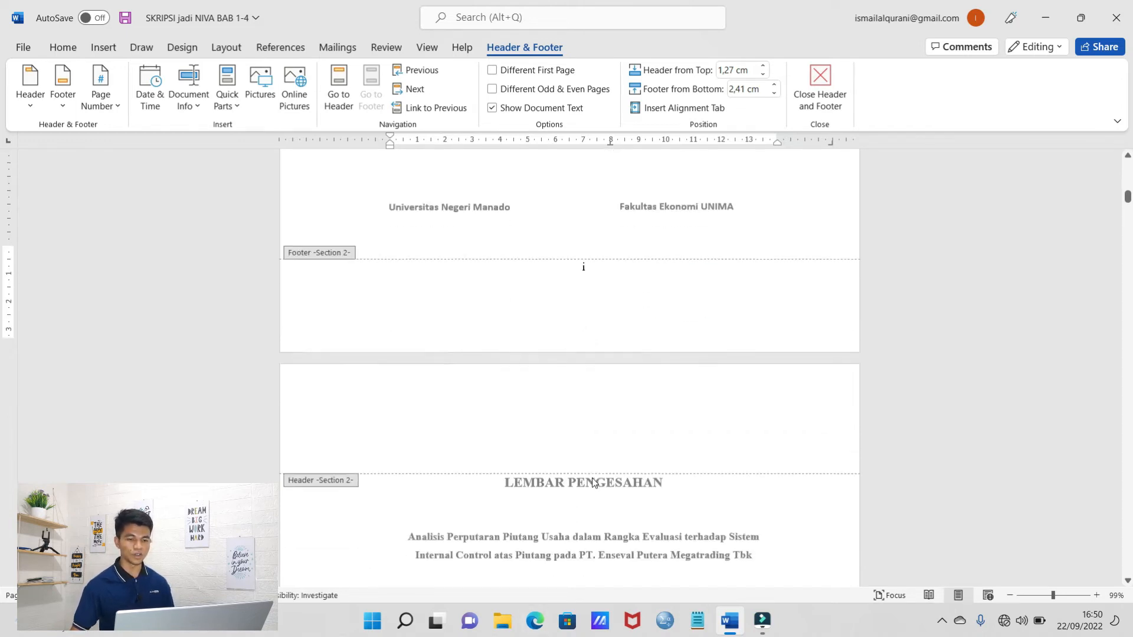
{"action": "scroll", "coordinate": [628, 419], "scroll_direction": "down", "scroll_amount": 11}
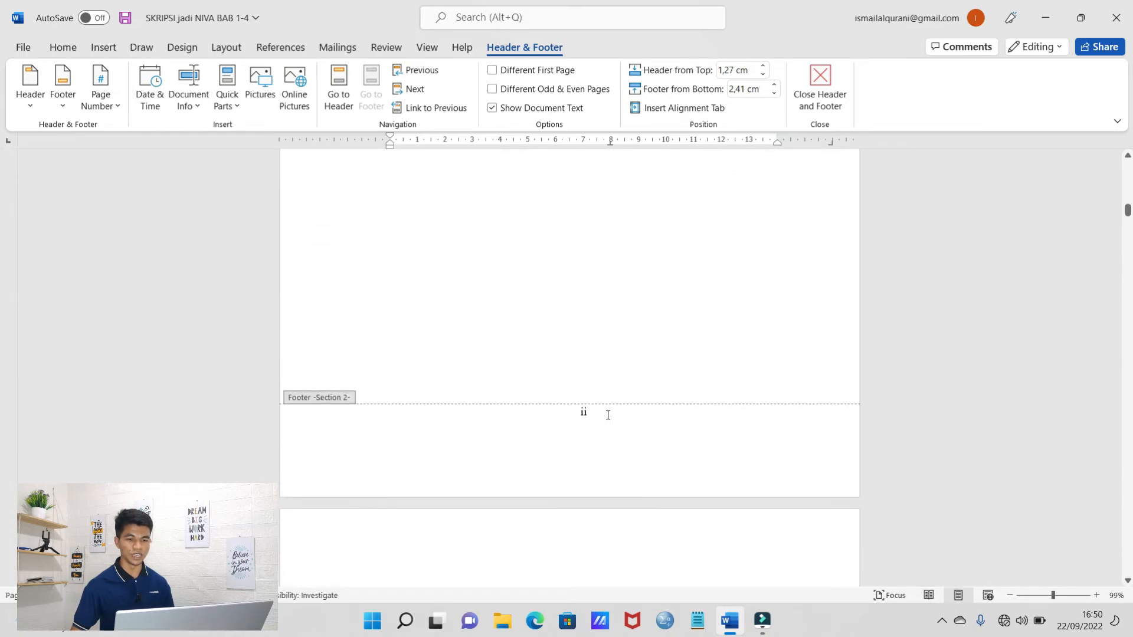
{"action": "scroll", "coordinate": [607, 415], "scroll_direction": "down", "scroll_amount": 12}
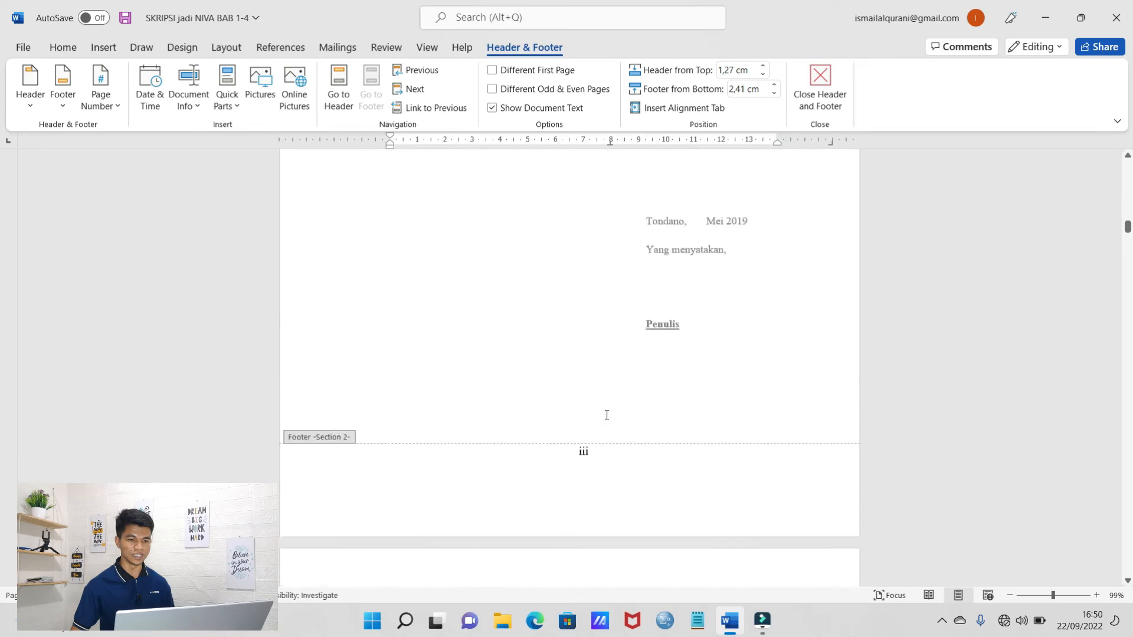
{"action": "scroll", "coordinate": [607, 415], "scroll_direction": "down", "scroll_amount": 10}
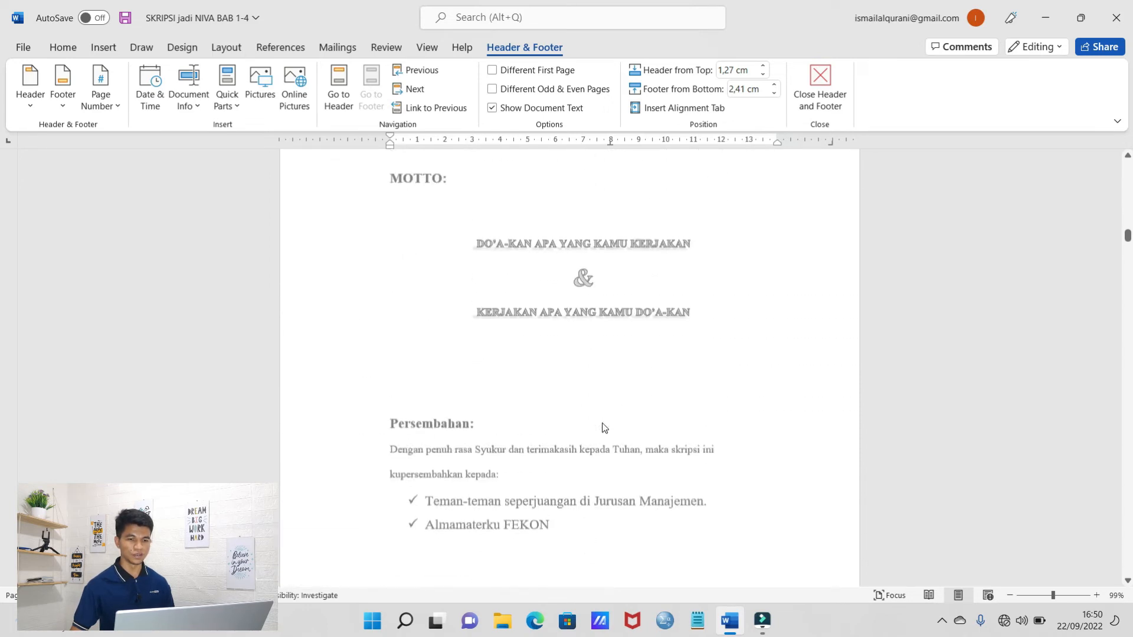
{"action": "scroll", "coordinate": [604, 426], "scroll_direction": "up", "scroll_amount": 3}
{"action": "scroll", "coordinate": [605, 428], "scroll_direction": "down", "scroll_amount": 9}
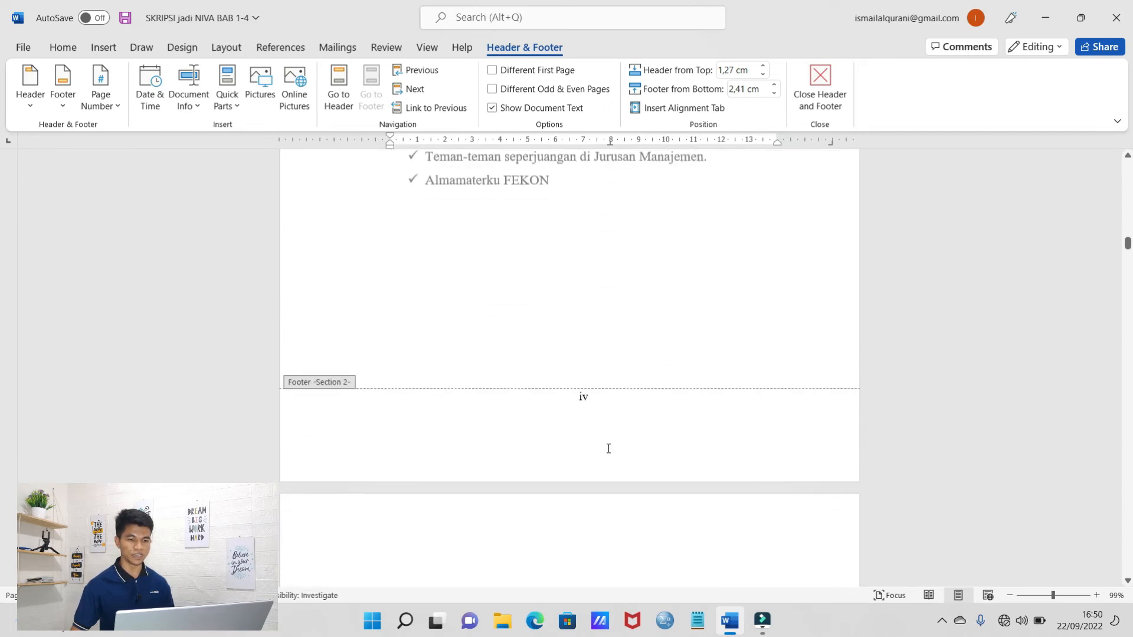
{"action": "scroll", "coordinate": [621, 397], "scroll_direction": "down", "scroll_amount": 11}
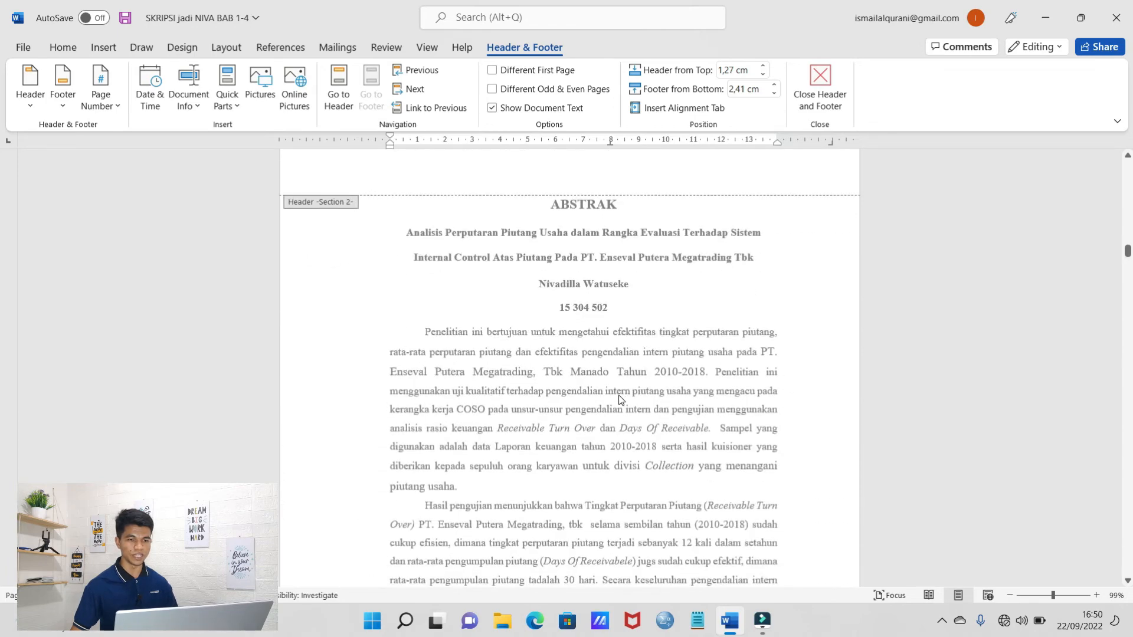
{"action": "scroll", "coordinate": [602, 449], "scroll_direction": "down", "scroll_amount": 10}
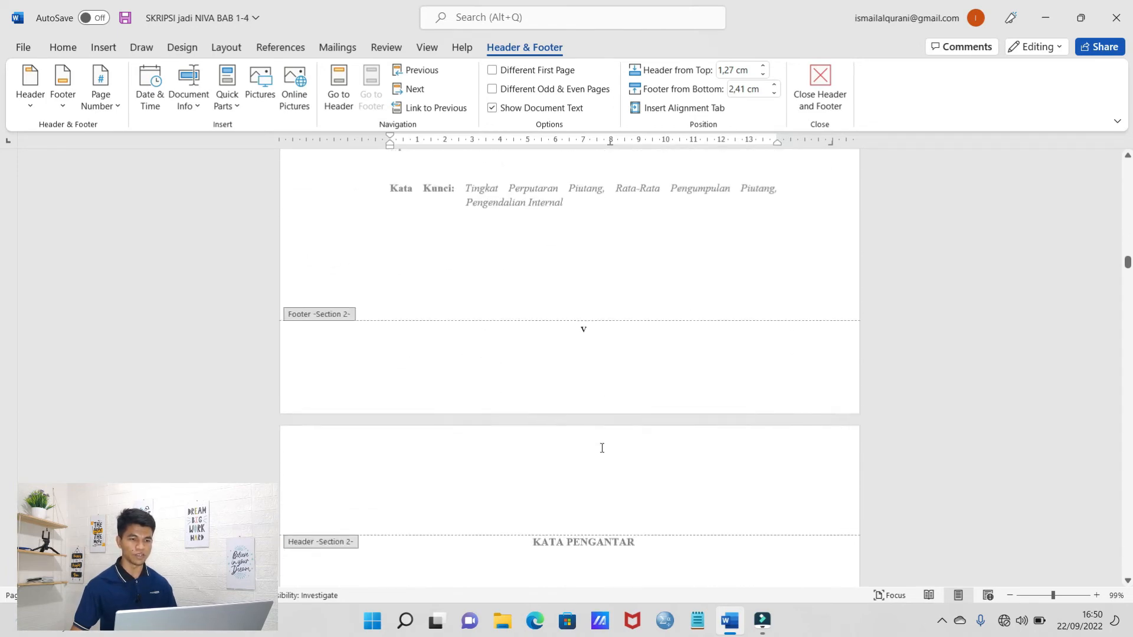
{"action": "scroll", "coordinate": [600, 449], "scroll_direction": "down", "scroll_amount": 2}
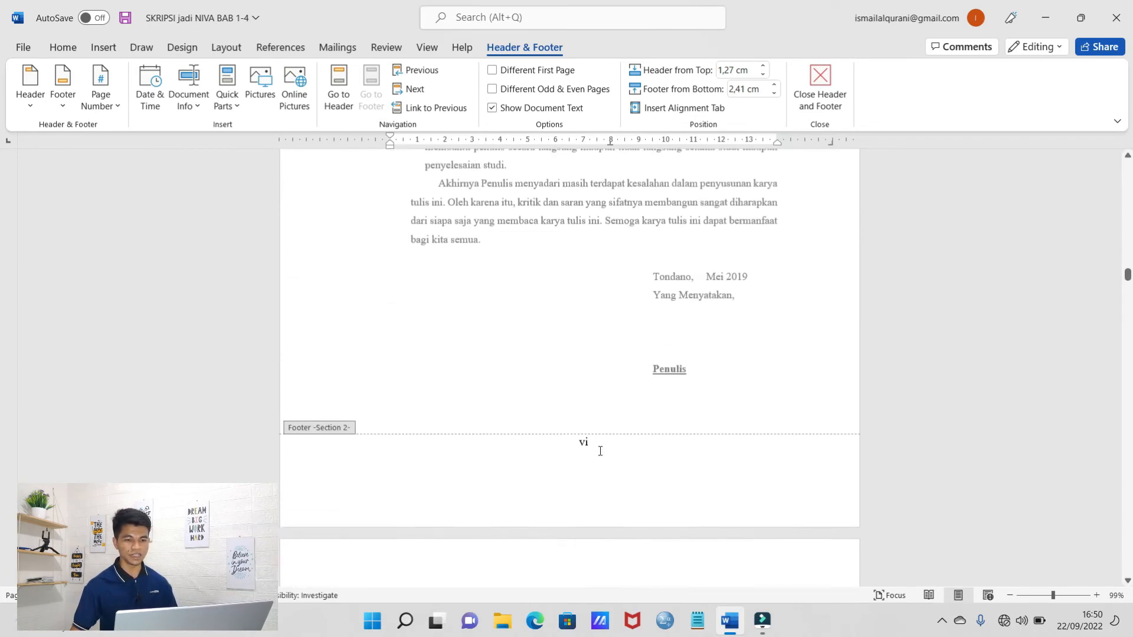
{"action": "scroll", "coordinate": [588, 447], "scroll_direction": "down", "scroll_amount": 12}
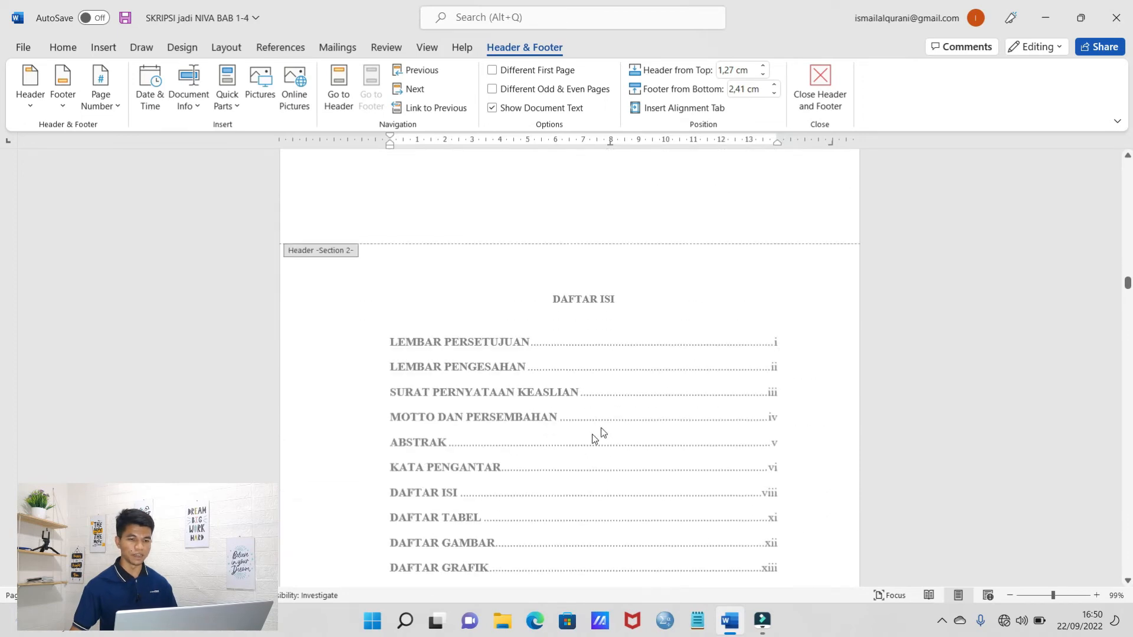
{"action": "scroll", "coordinate": [620, 418], "scroll_direction": "down", "scroll_amount": 10}
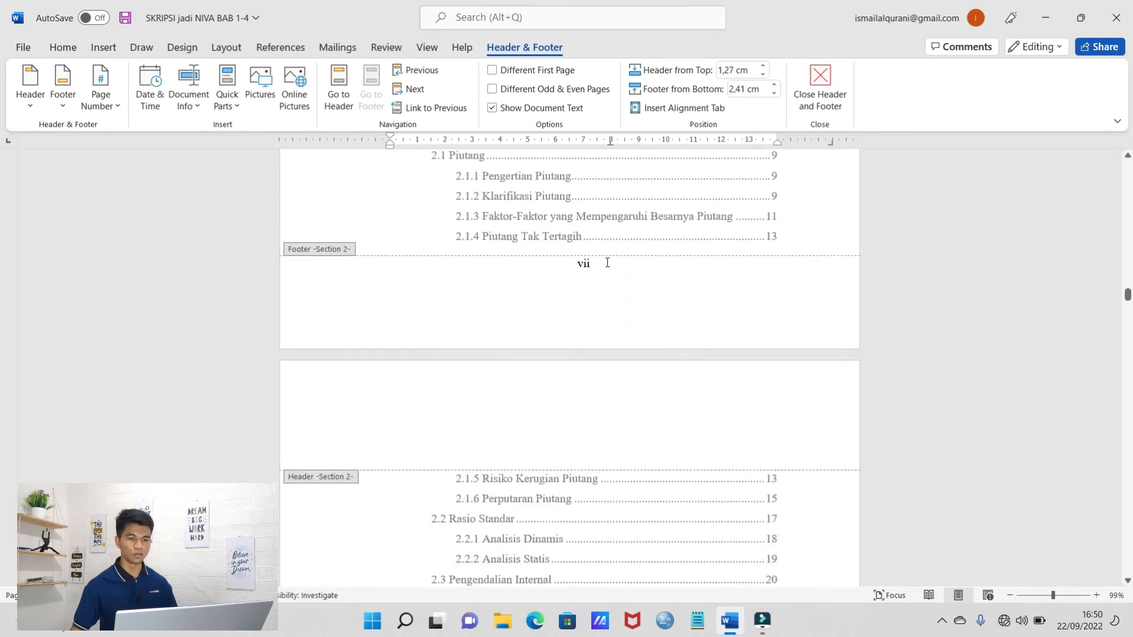
{"action": "scroll", "coordinate": [605, 288], "scroll_direction": "down", "scroll_amount": 15}
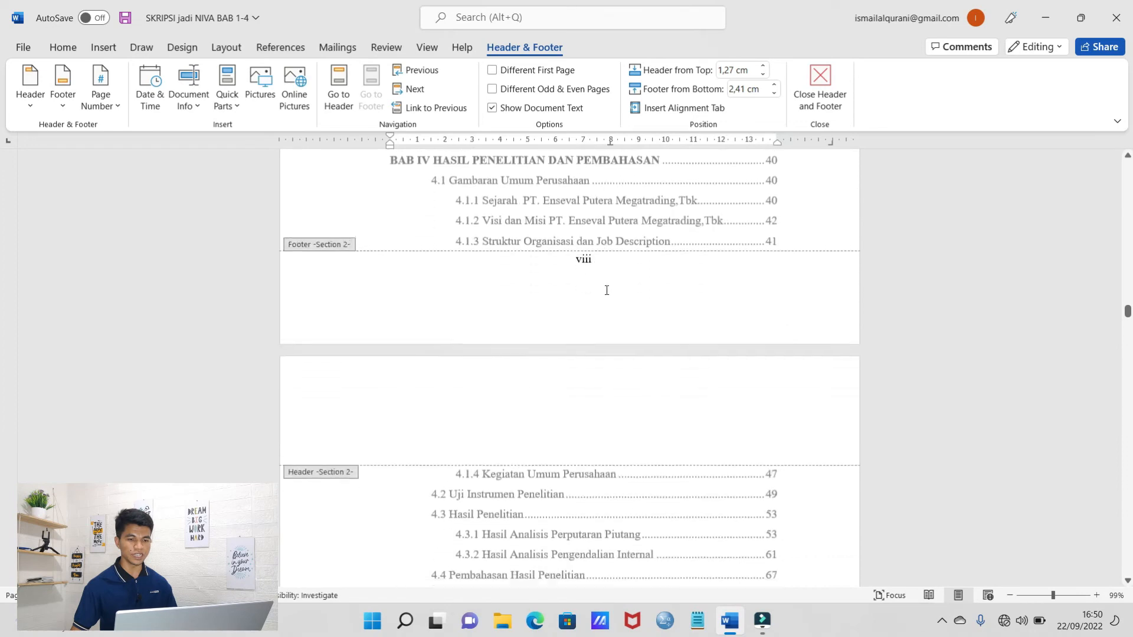
{"action": "scroll", "coordinate": [620, 413], "scroll_direction": "down", "scroll_amount": 5}
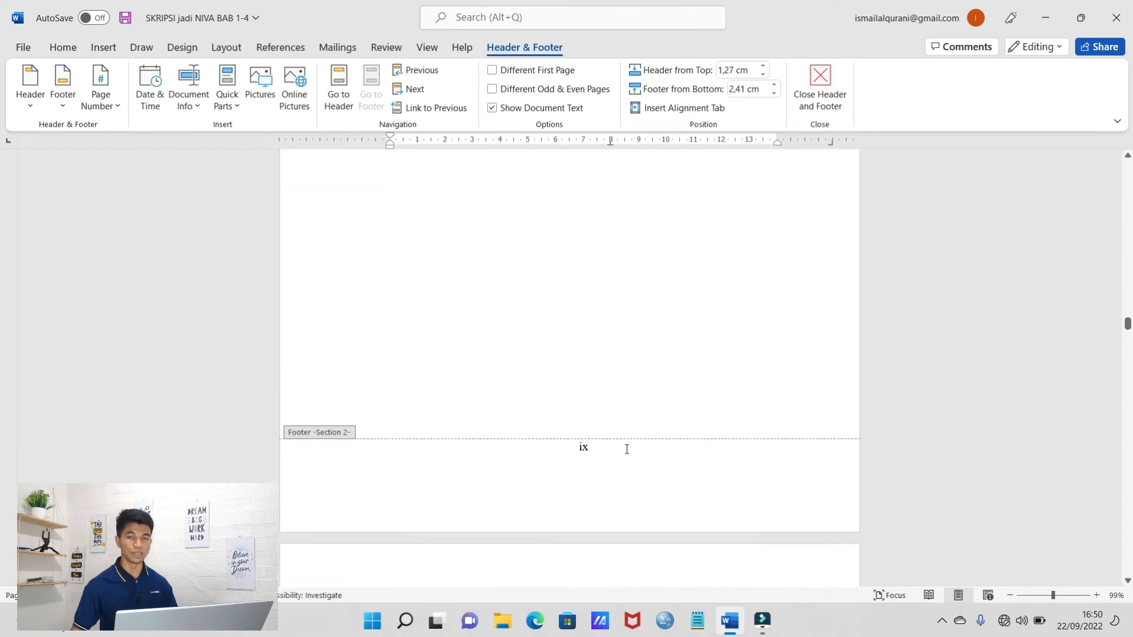
{"action": "scroll", "coordinate": [627, 462], "scroll_direction": "down", "scroll_amount": 6}
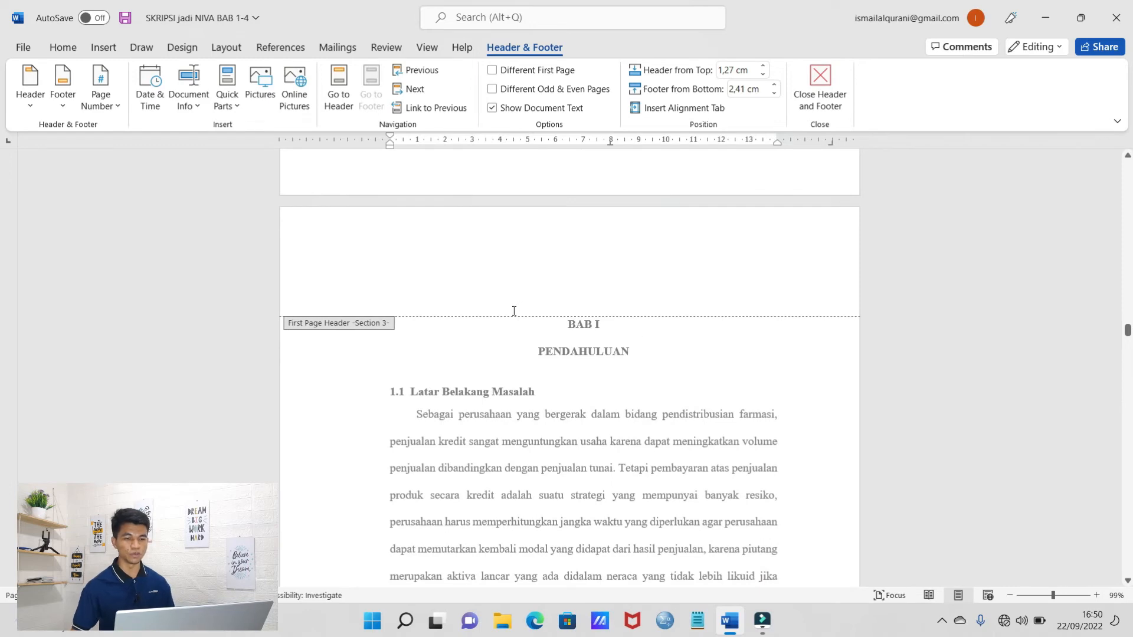
- Insert a right-aligned Plain Number 3 page number at the top of the BAB I opening page in Section 3
{"action": "scroll", "coordinate": [619, 322], "scroll_direction": "down", "scroll_amount": 2}
{"action": "scroll", "coordinate": [632, 336], "scroll_direction": "up", "scroll_amount": 2}
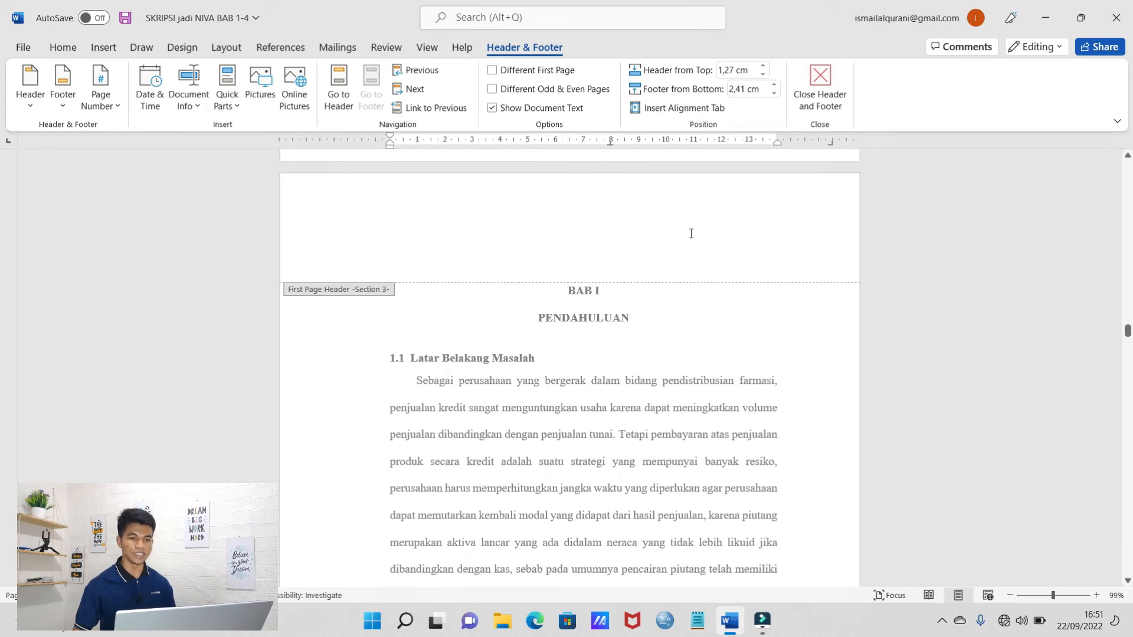
{"action": "left_click", "coordinate": [671, 235]}
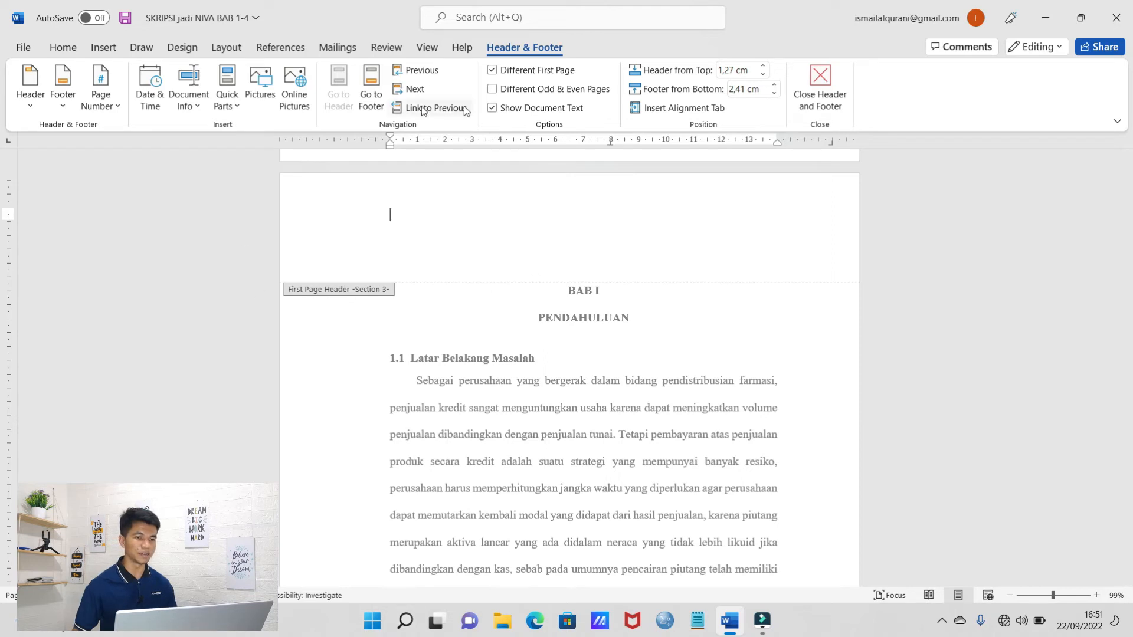
{"action": "left_click", "coordinate": [104, 108]}
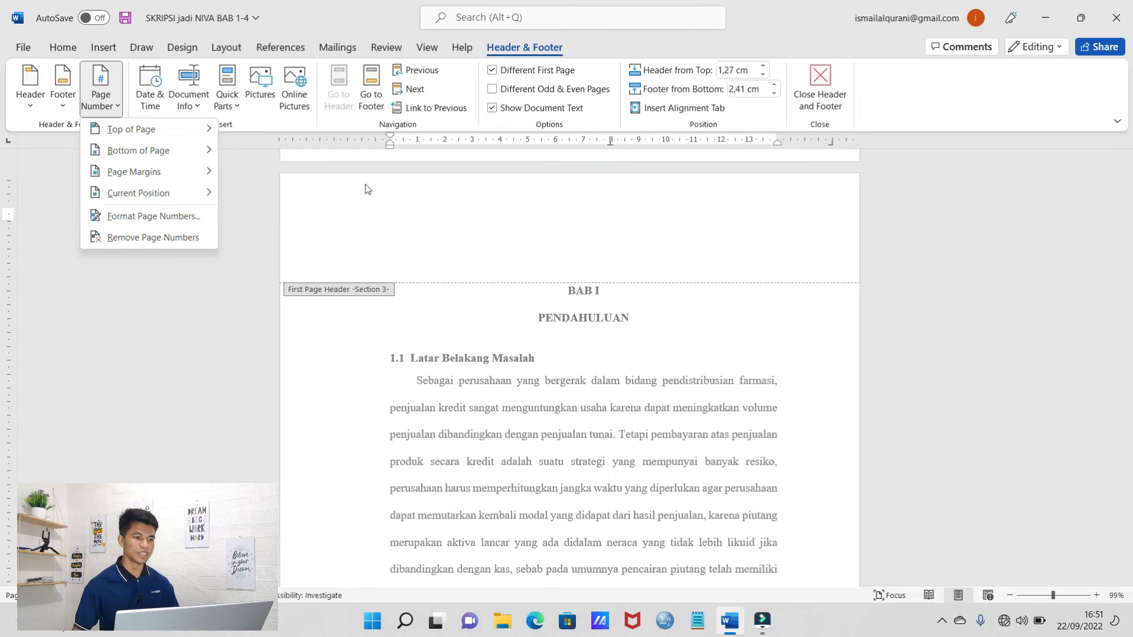
{"action": "mouse_move", "coordinate": [158, 140]}
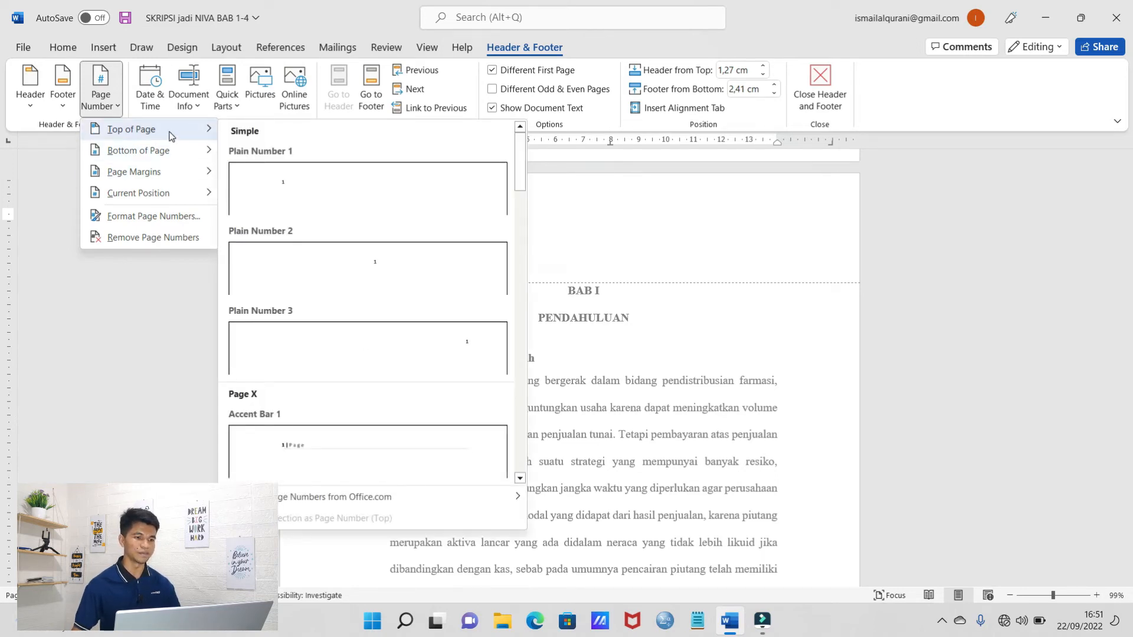
{"action": "left_click", "coordinate": [449, 348]}
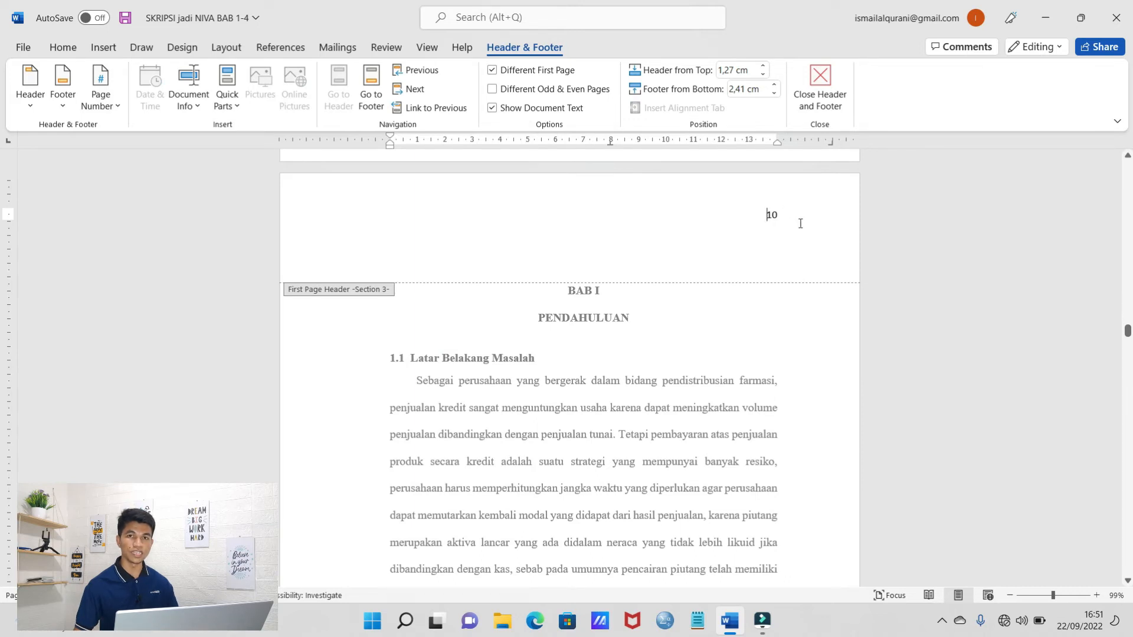
- Restart the Section 3 page numbering at 1 on the BAB I page, keeping the 1, 2, 3, … format
{"action": "scroll", "coordinate": [779, 217], "scroll_direction": "up", "scroll_amount": 2}
{"action": "left_click_drag", "start_coordinate": [737, 350], "coordinate": [783, 351]}
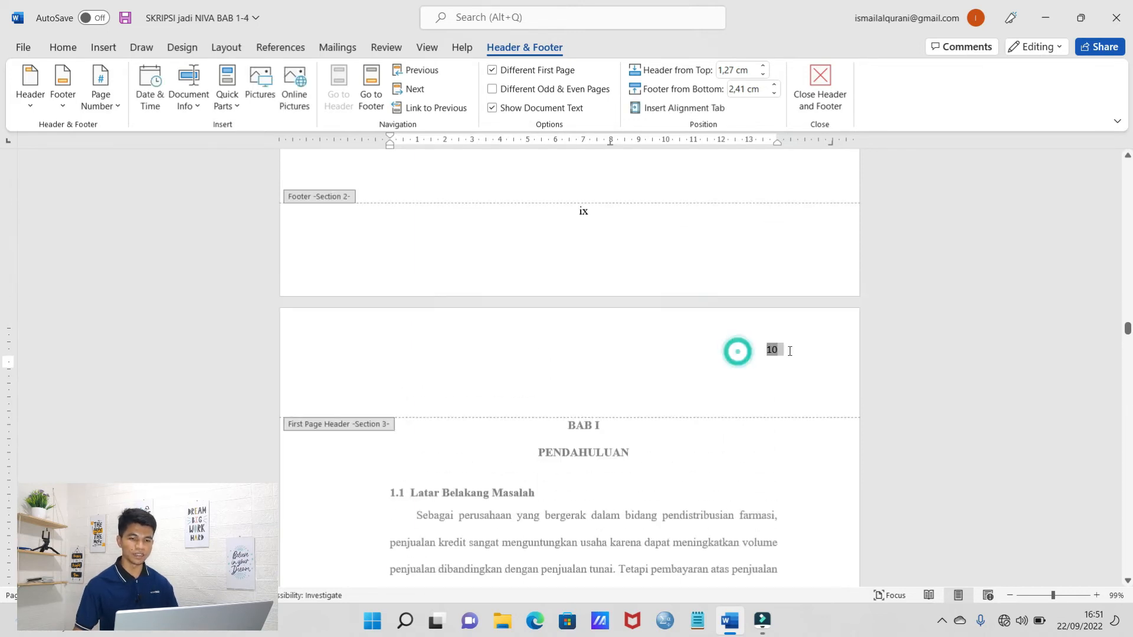
{"action": "left_click", "coordinate": [774, 355]}
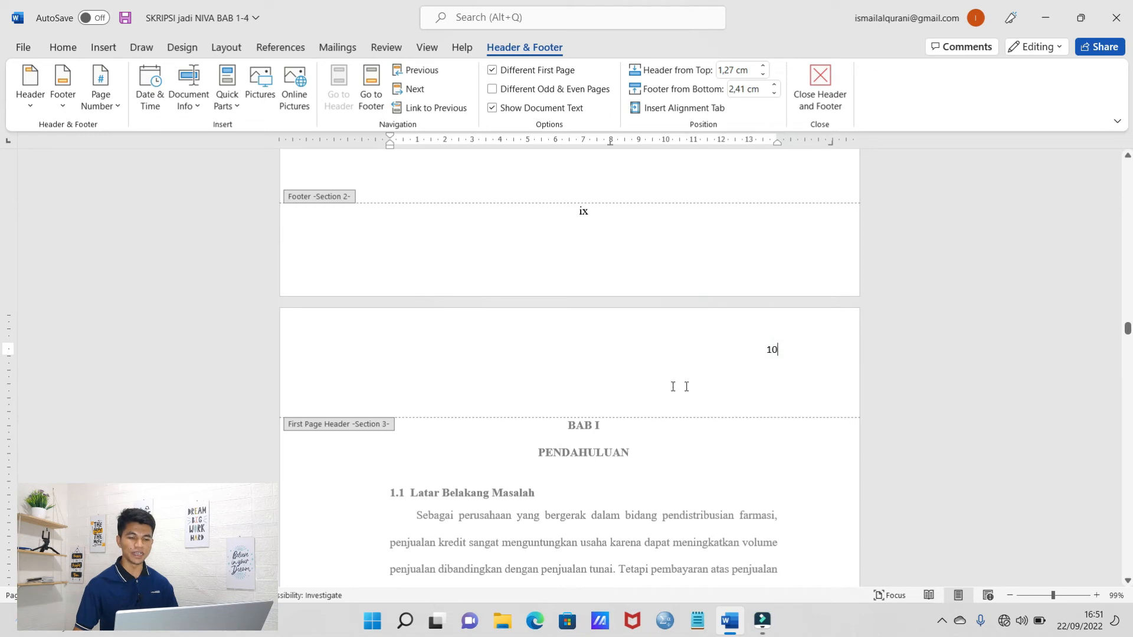
{"action": "left_click_drag", "start_coordinate": [756, 348], "coordinate": [782, 350]}
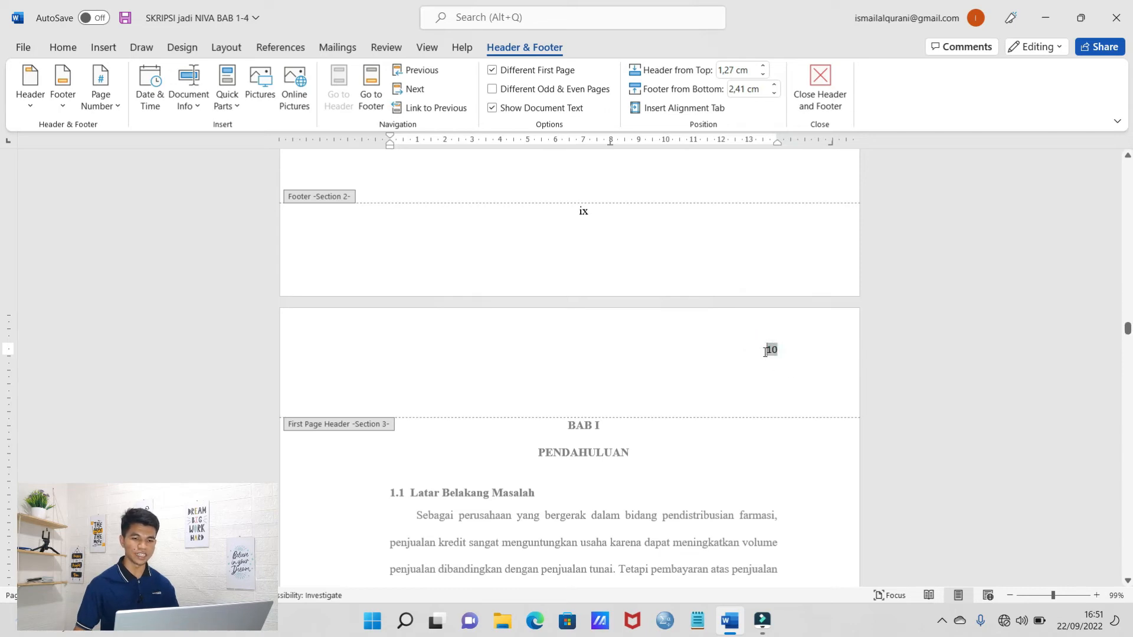
{"action": "left_click_drag", "start_coordinate": [762, 351], "coordinate": [778, 348]}
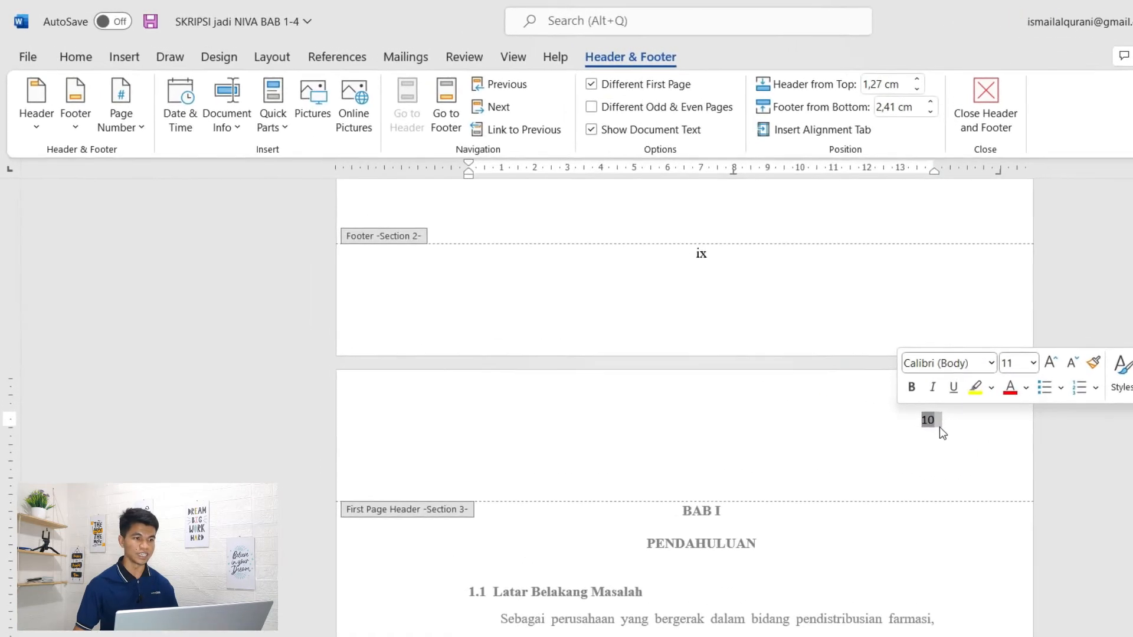
{"action": "left_click", "coordinate": [140, 143]}
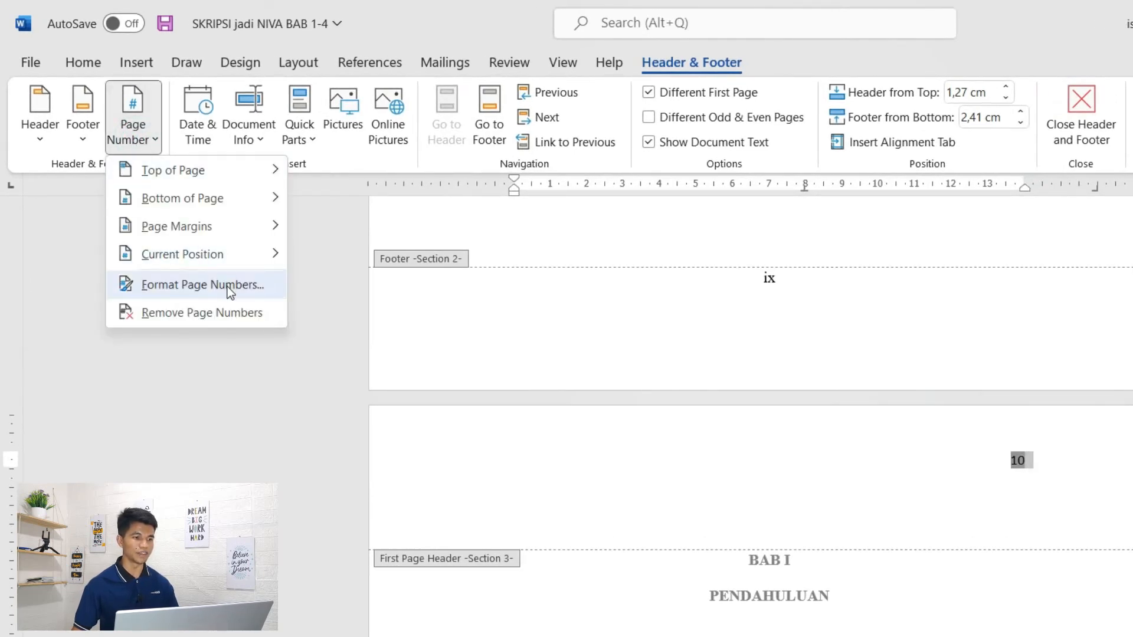
{"action": "left_click", "coordinate": [232, 286]}
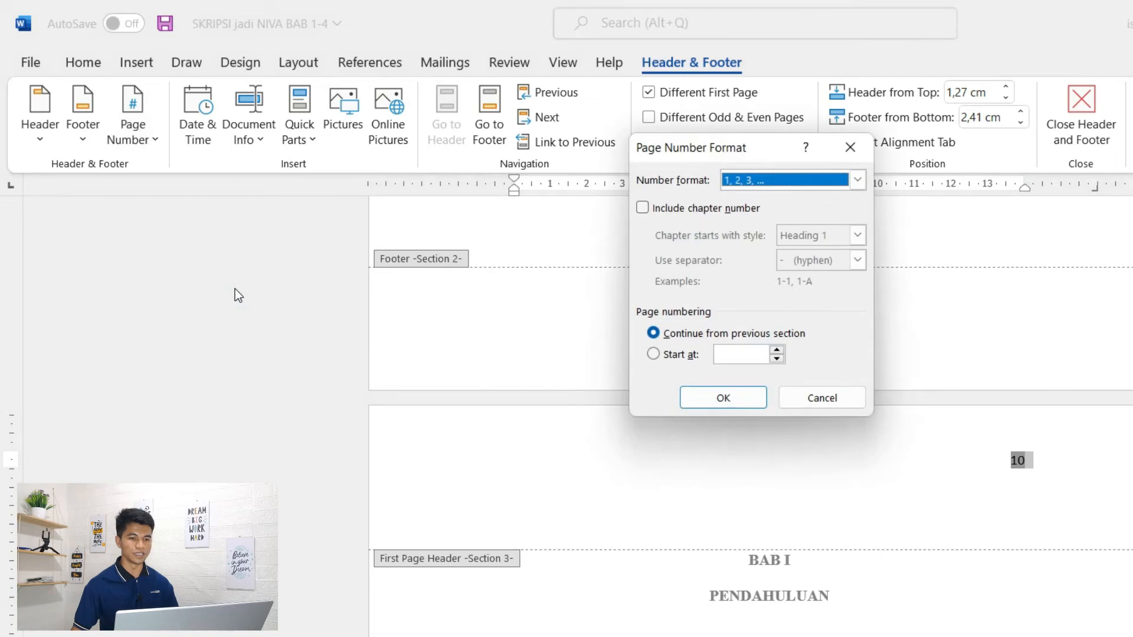
{"action": "left_click", "coordinate": [653, 355]}
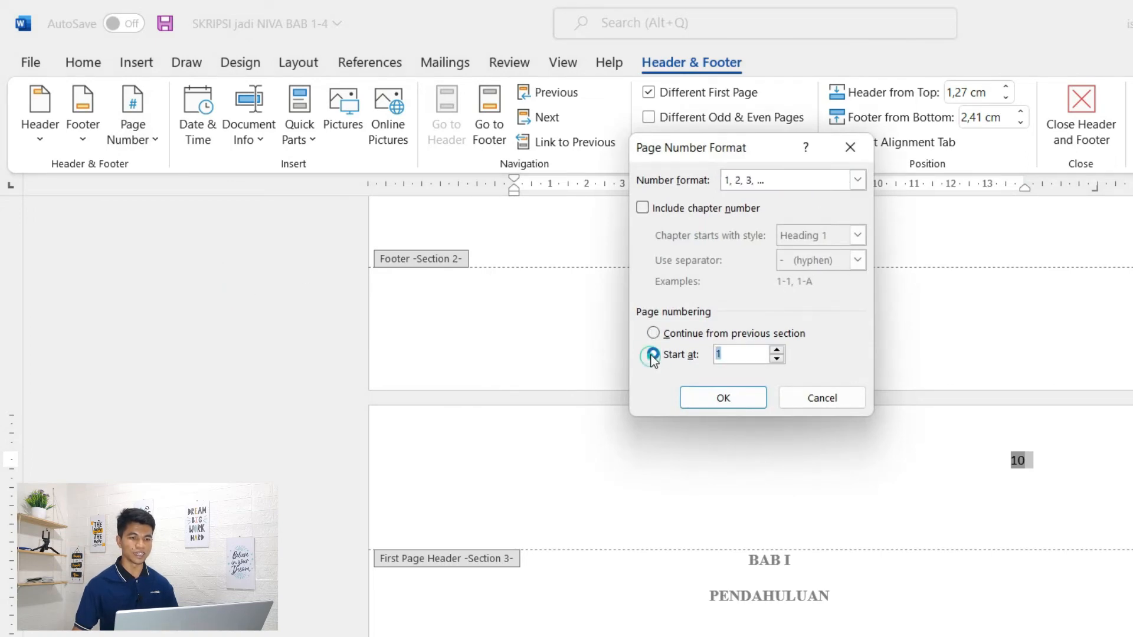
{"action": "left_click", "coordinate": [741, 354]}
{"action": "left_click", "coordinate": [735, 405]}
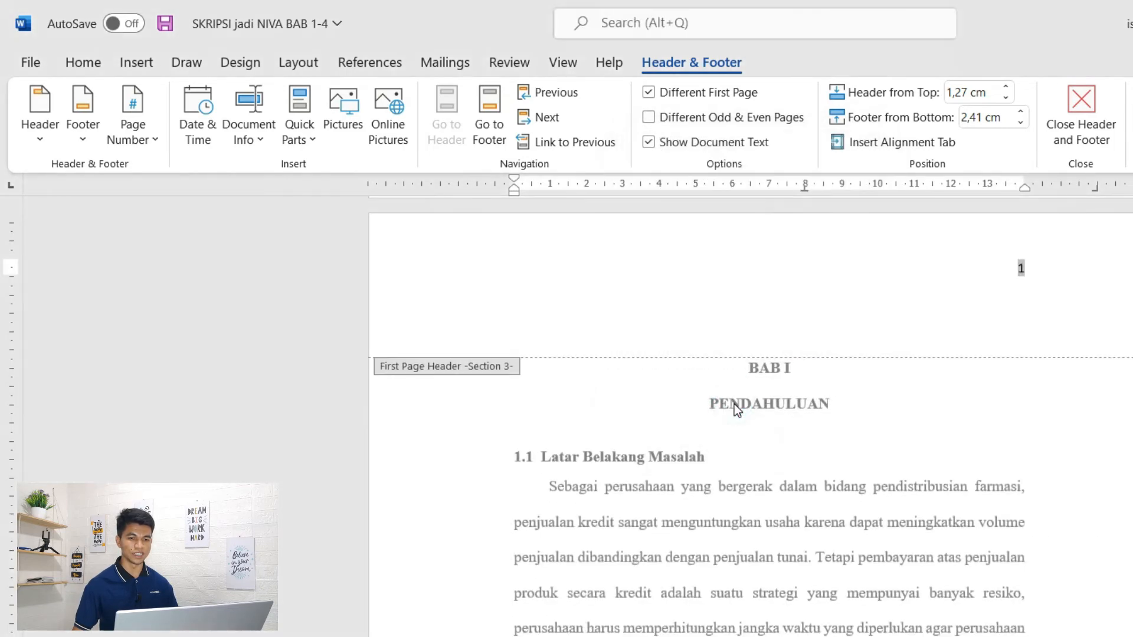
- Set the page number in the BAB I first page header to Times New Roman, size 12, and deselect it
{"action": "scroll", "coordinate": [901, 387], "scroll_direction": "up", "scroll_amount": 3}
{"action": "scroll", "coordinate": [900, 387], "scroll_direction": "up", "scroll_amount": 3}
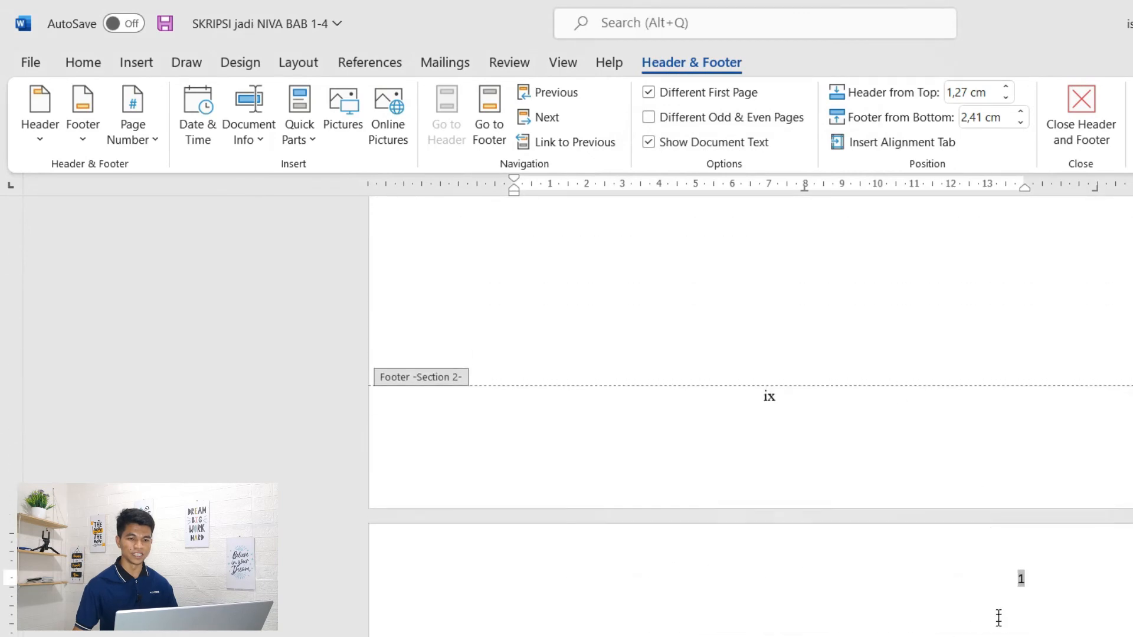
{"action": "scroll", "coordinate": [808, 624], "scroll_direction": "down", "scroll_amount": 2}
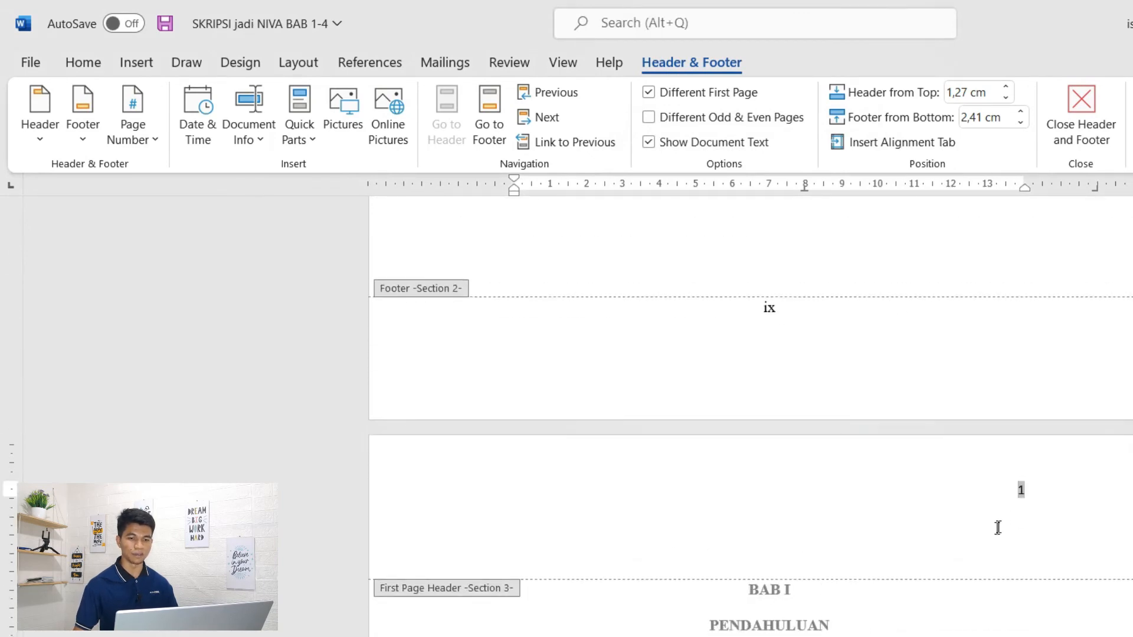
{"action": "left_click", "coordinate": [1005, 495]}
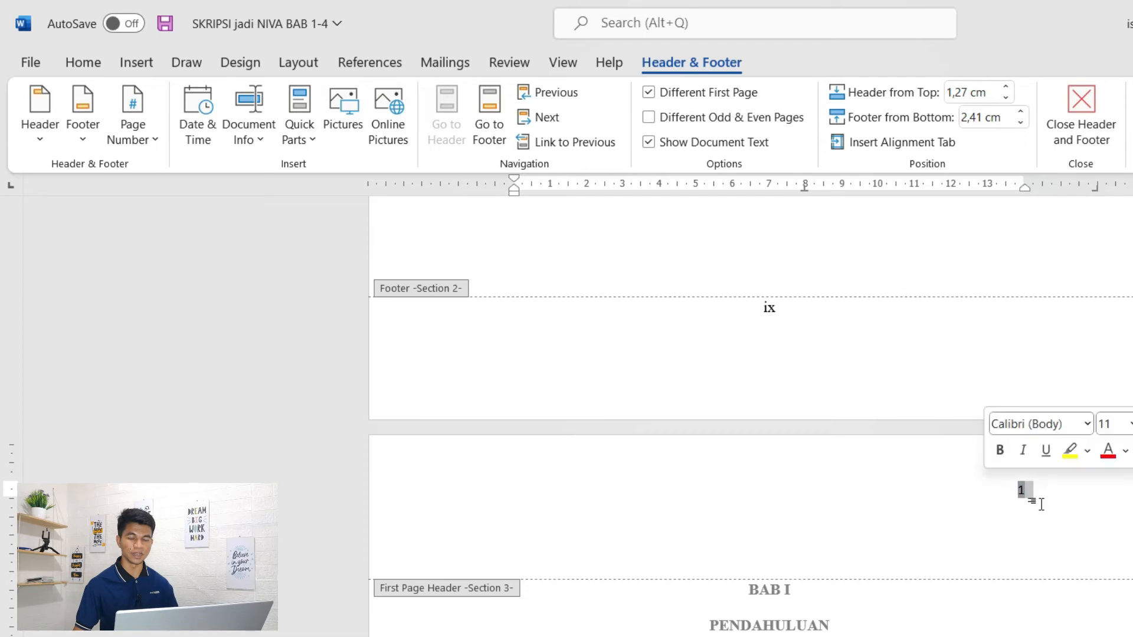
{"action": "left_click", "coordinate": [1042, 493]}
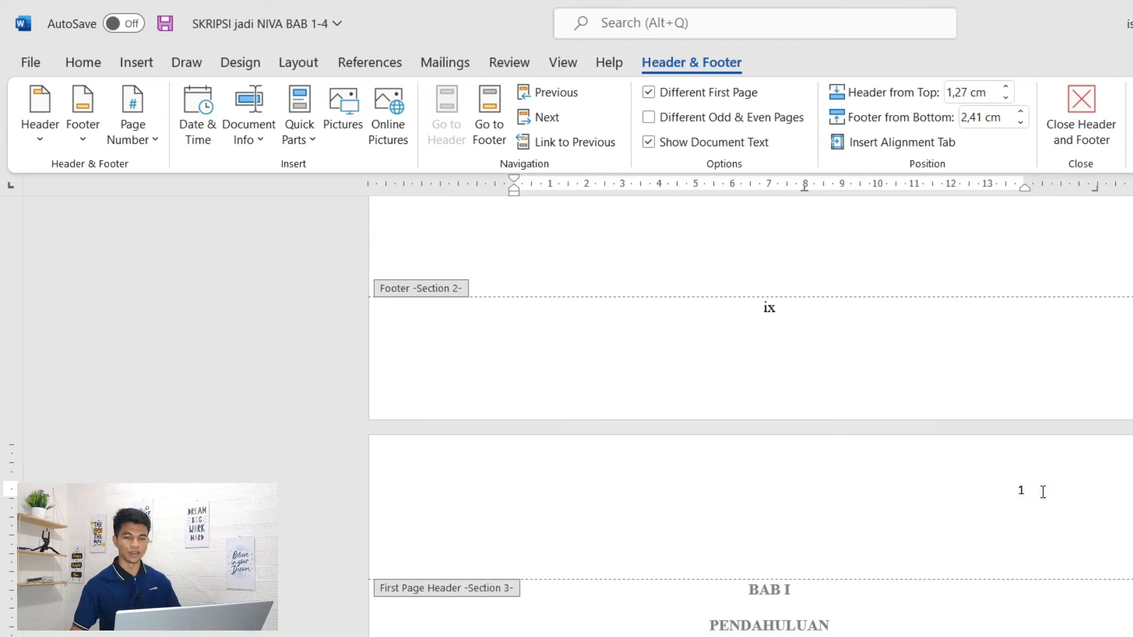
{"action": "double_click", "coordinate": [1022, 492]}
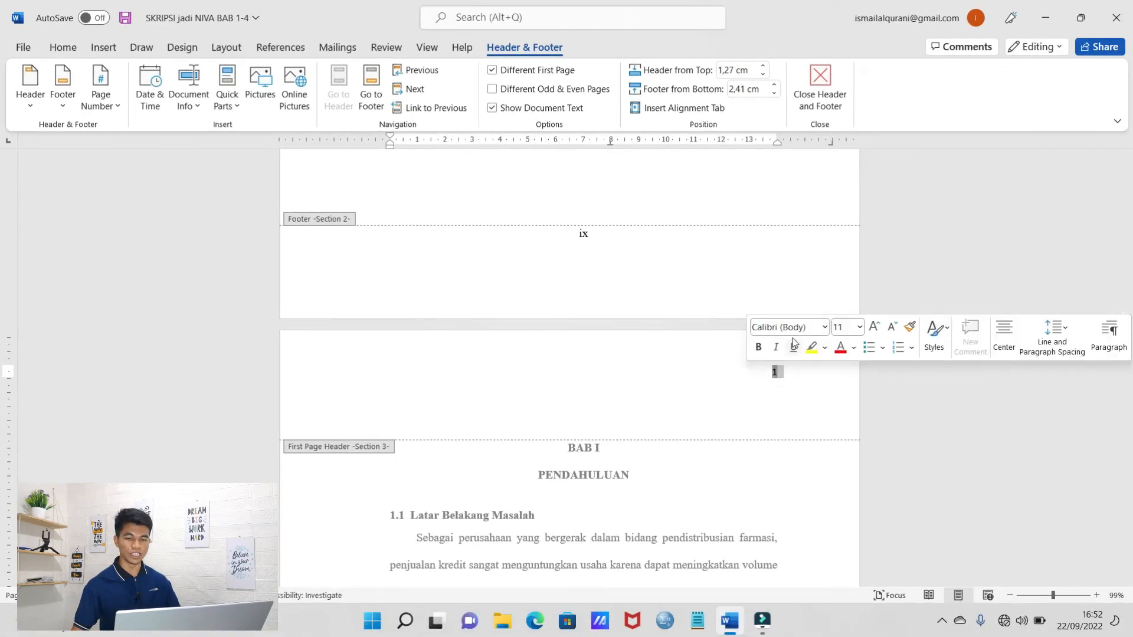
{"action": "left_click", "coordinate": [793, 328]}
{"action": "type", "text": "Times New Roma"}
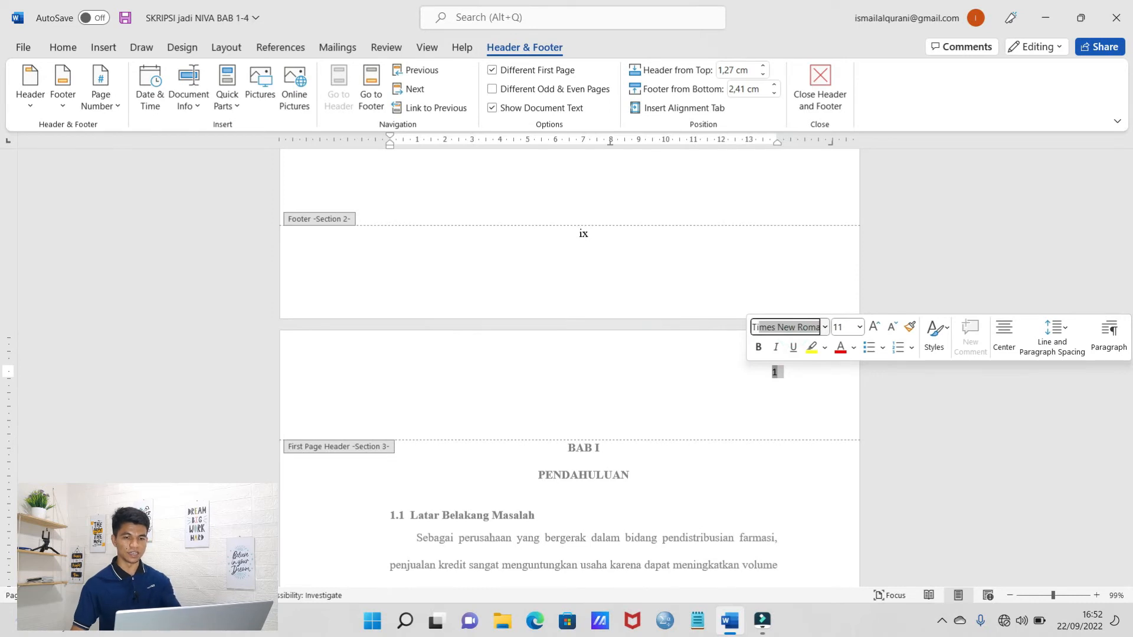
{"action": "key", "text": "Return"}
{"action": "left_click", "coordinate": [842, 328]}
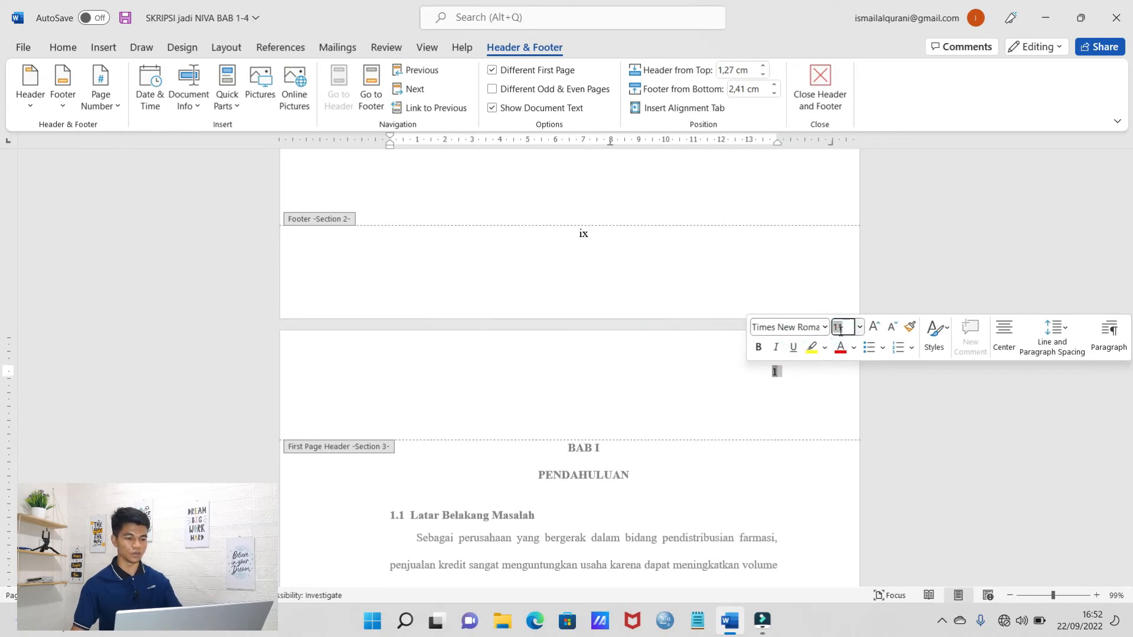
{"action": "type", "text": "12"}
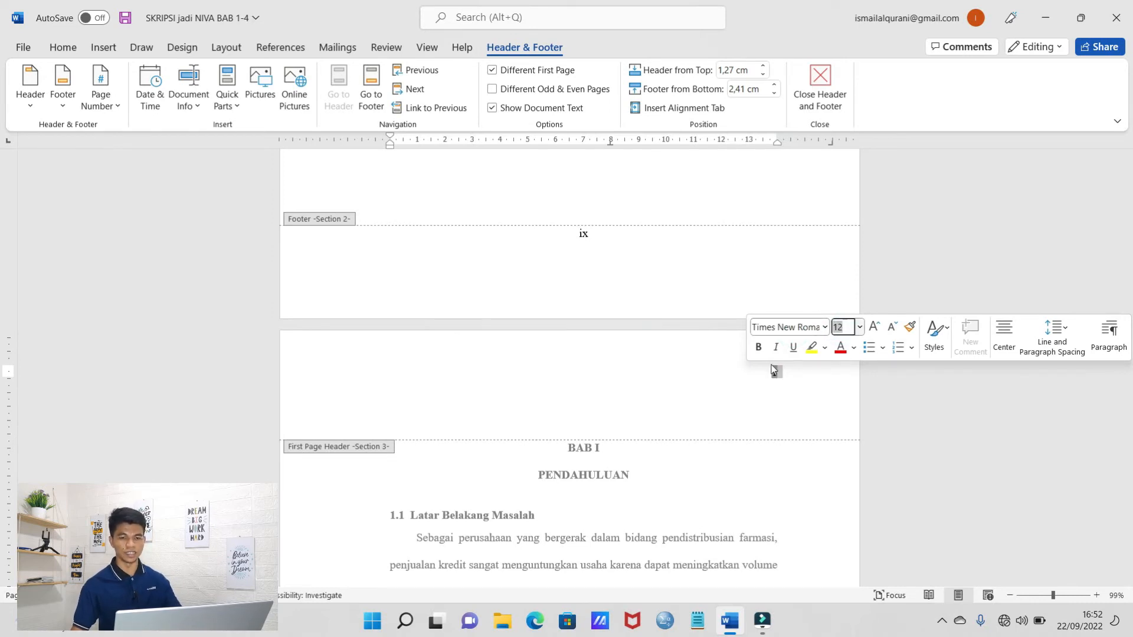
{"action": "left_click", "coordinate": [786, 375]}
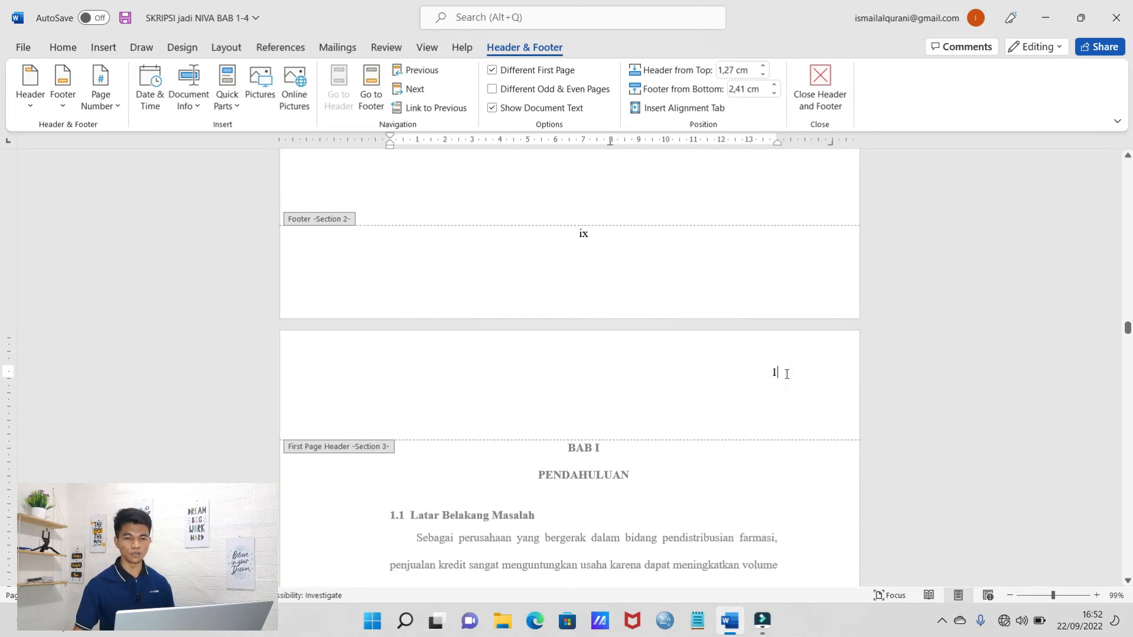
- Examine the page number in the Section 3 footer on the page following the BAB I opening page
{"action": "scroll", "coordinate": [792, 352], "scroll_direction": "down", "scroll_amount": 15}
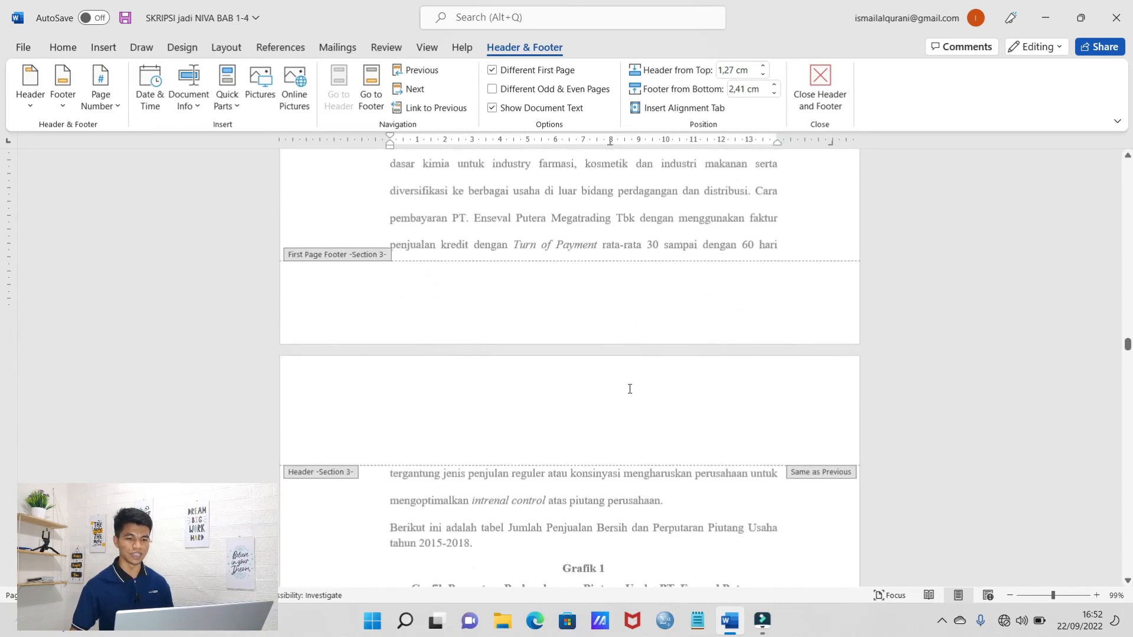
{"action": "scroll", "coordinate": [631, 394], "scroll_direction": "down", "scroll_amount": 4}
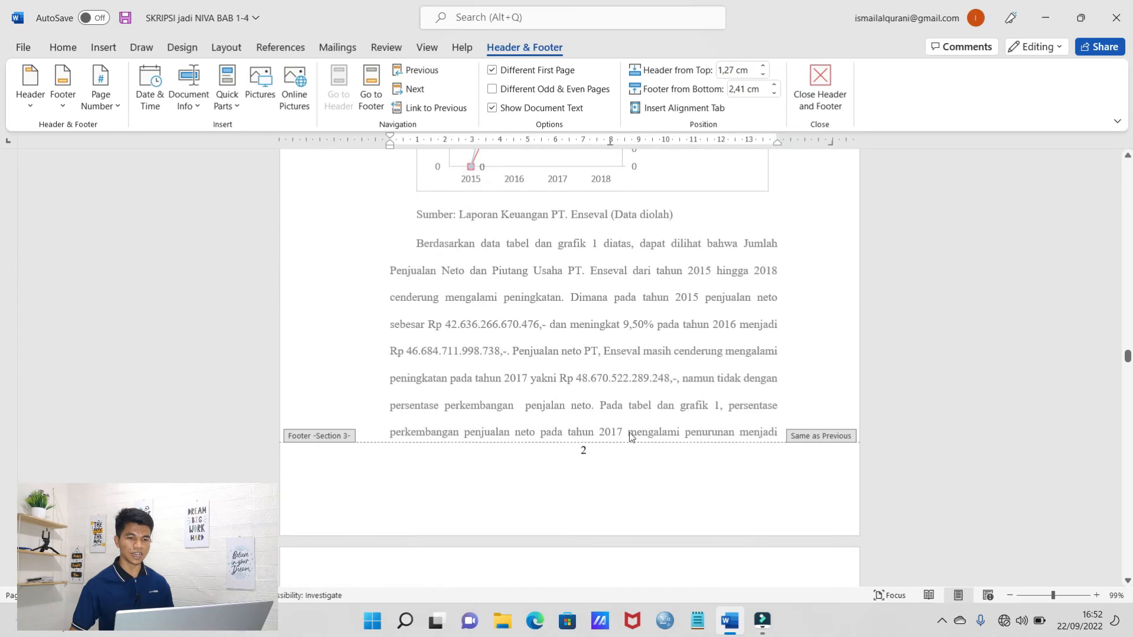
{"action": "scroll", "coordinate": [630, 395], "scroll_direction": "up", "scroll_amount": 7}
{"action": "scroll", "coordinate": [629, 431], "scroll_direction": "up", "scroll_amount": 2}
{"action": "scroll", "coordinate": [629, 431], "scroll_direction": "down", "scroll_amount": 10}
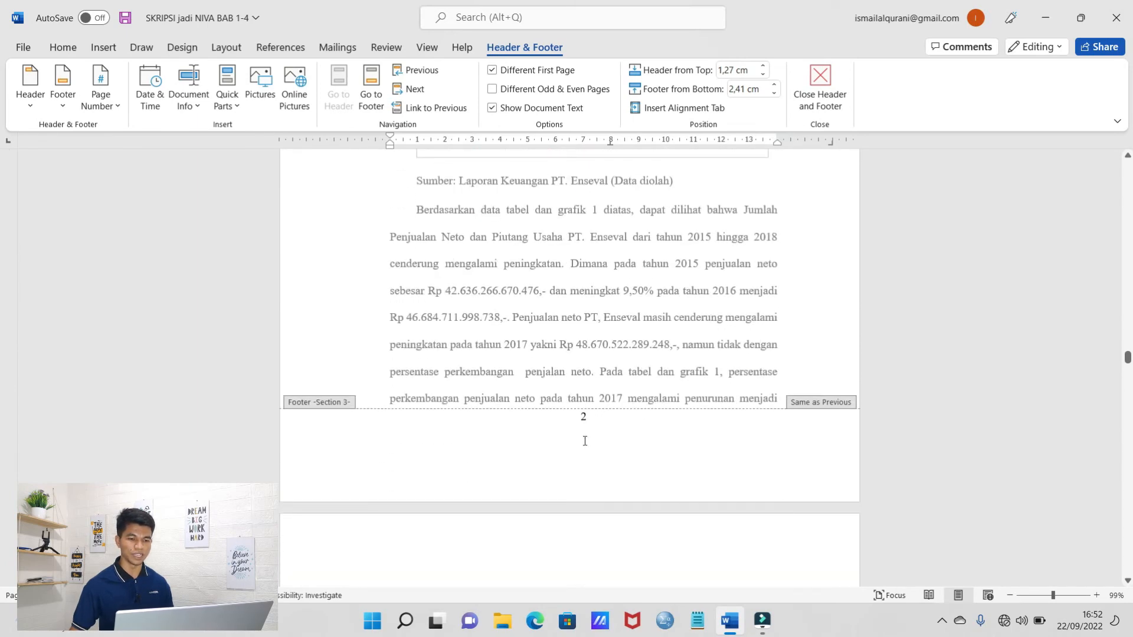
{"action": "left_click", "coordinate": [597, 422]}
{"action": "left_click", "coordinate": [605, 422]}
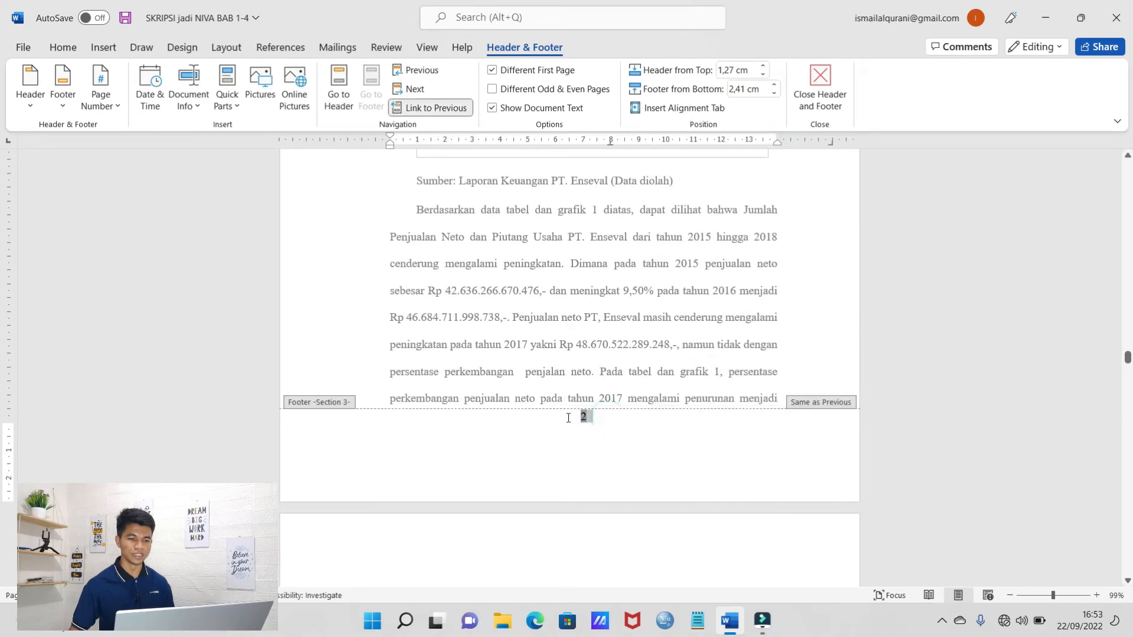
- Compare the page number position in the BAB I opening page's header with that in the following page's footer
{"action": "scroll", "coordinate": [600, 413], "scroll_direction": "up", "scroll_amount": 5}
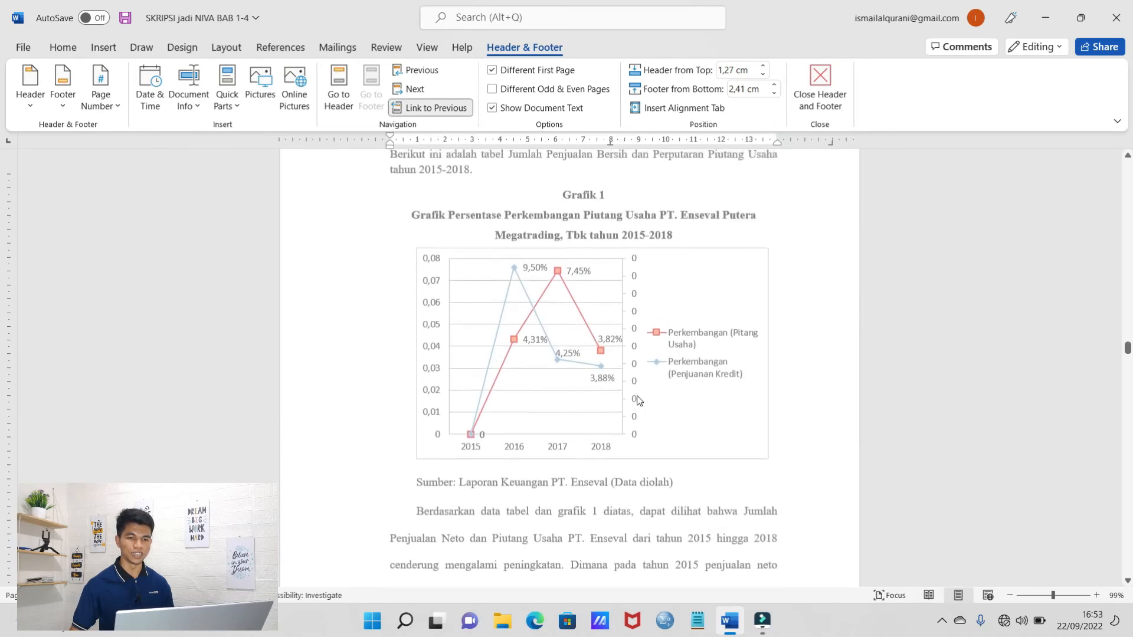
{"action": "scroll", "coordinate": [638, 400], "scroll_direction": "up", "scroll_amount": 15}
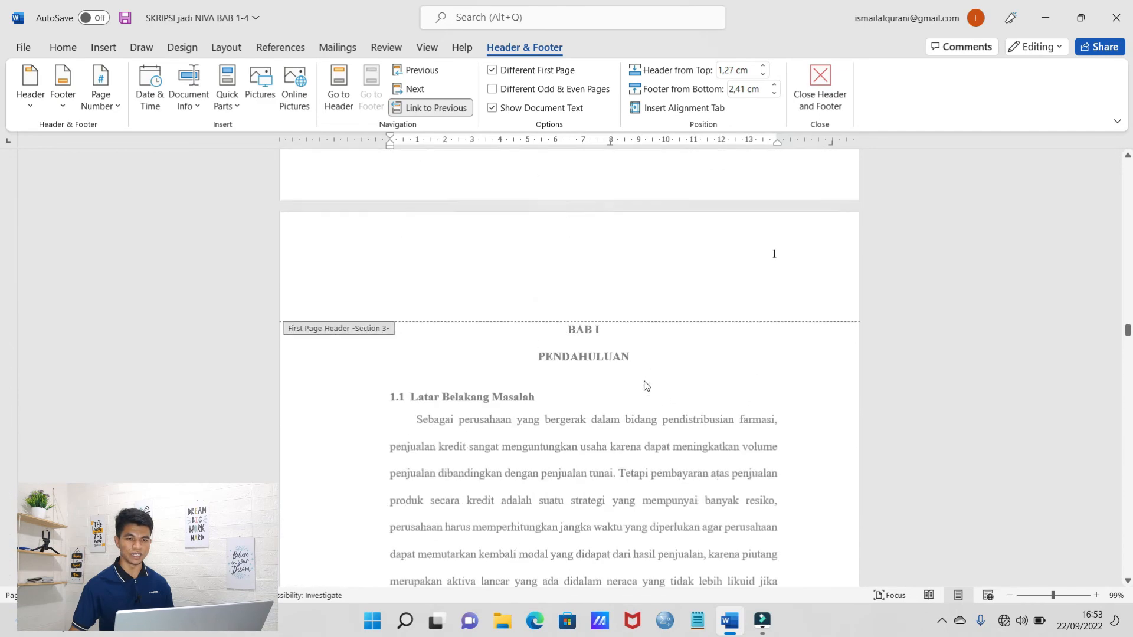
{"action": "scroll", "coordinate": [646, 386], "scroll_direction": "up", "scroll_amount": 1}
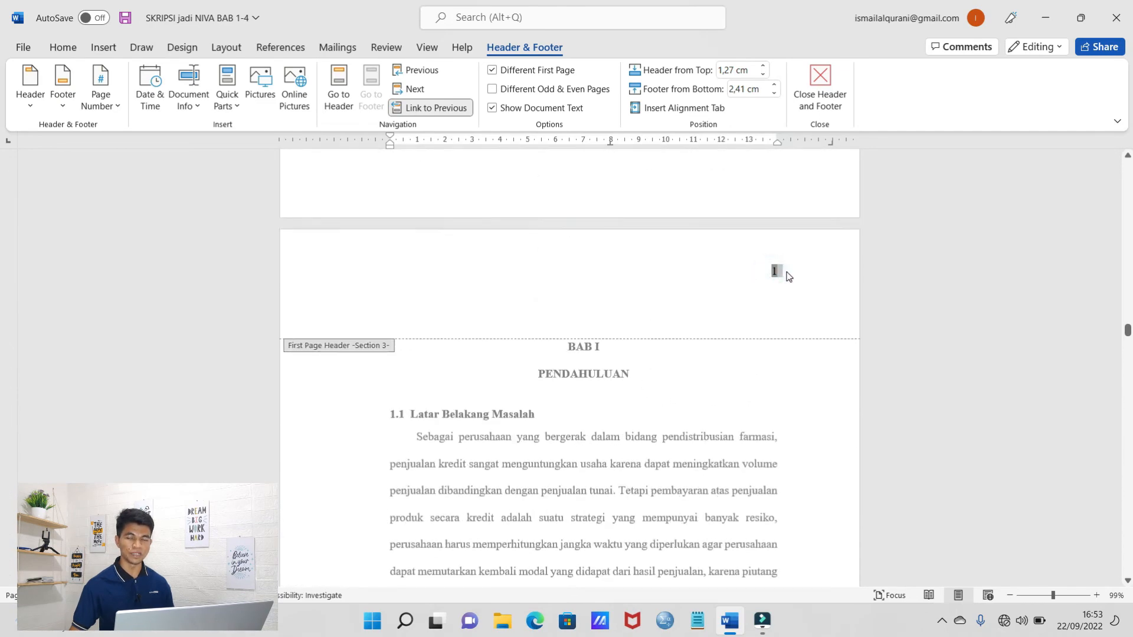
{"action": "left_click", "coordinate": [789, 276]}
{"action": "scroll", "coordinate": [732, 443], "scroll_direction": "down", "scroll_amount": 1}
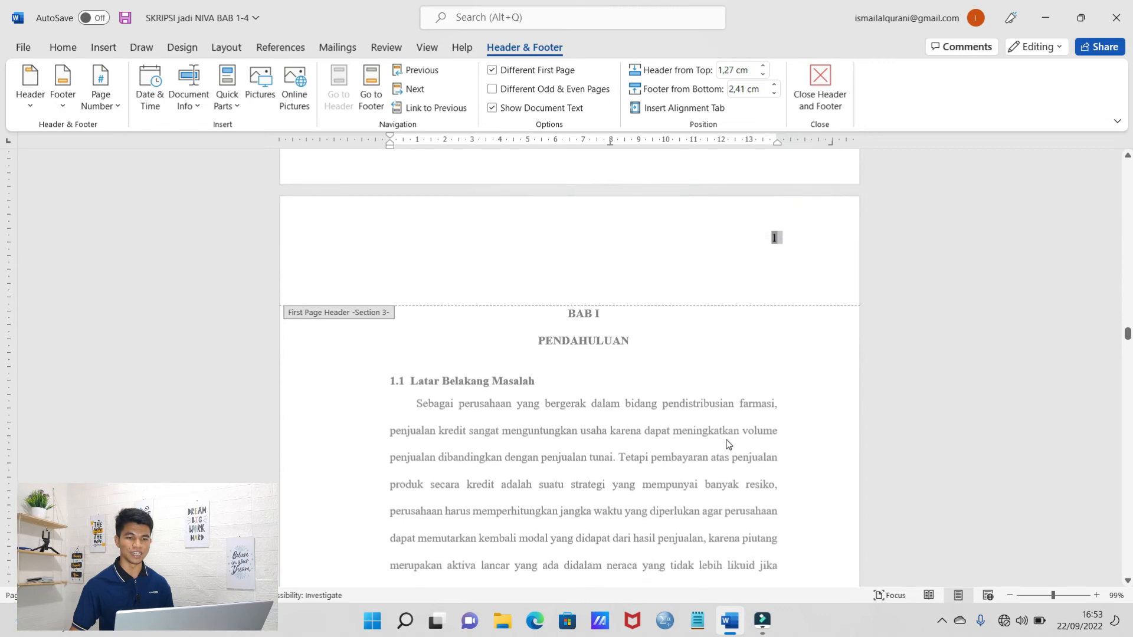
{"action": "scroll", "coordinate": [729, 444], "scroll_direction": "down", "scroll_amount": 15}
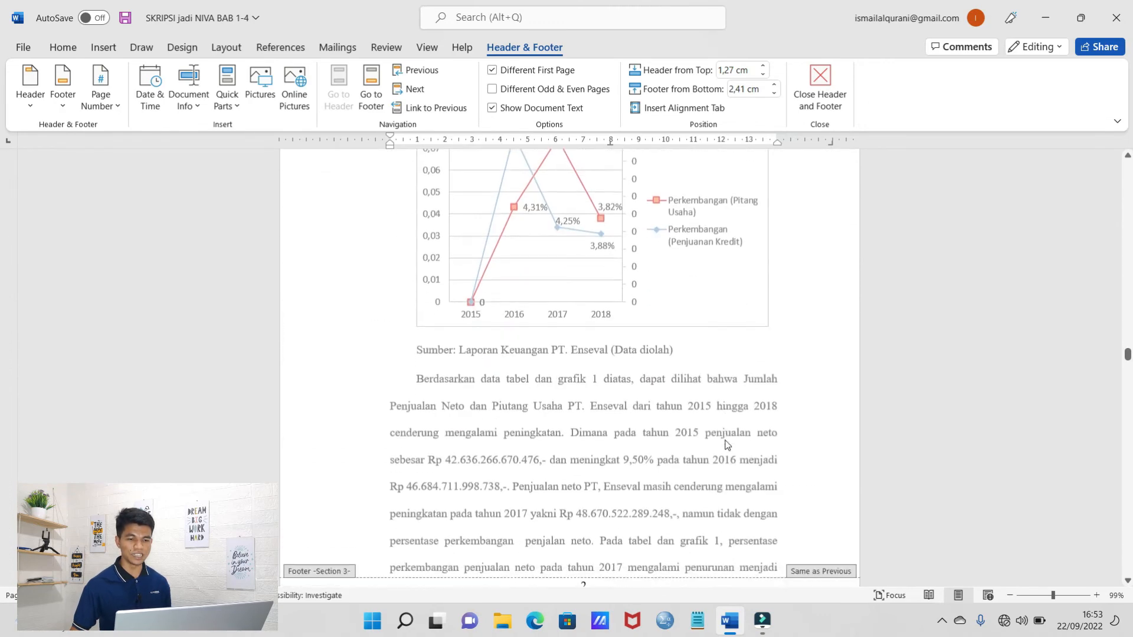
{"action": "scroll", "coordinate": [727, 443], "scroll_direction": "down", "scroll_amount": 3}
{"action": "scroll", "coordinate": [664, 391], "scroll_direction": "up", "scroll_amount": 5}
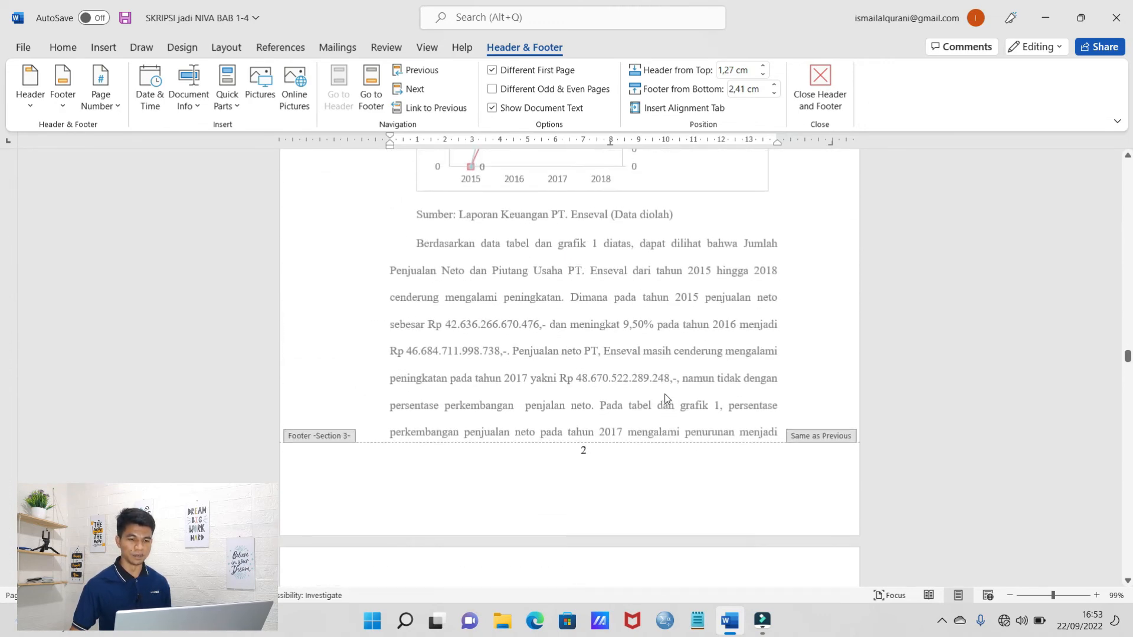
{"action": "scroll", "coordinate": [666, 399], "scroll_direction": "up", "scroll_amount": 2}
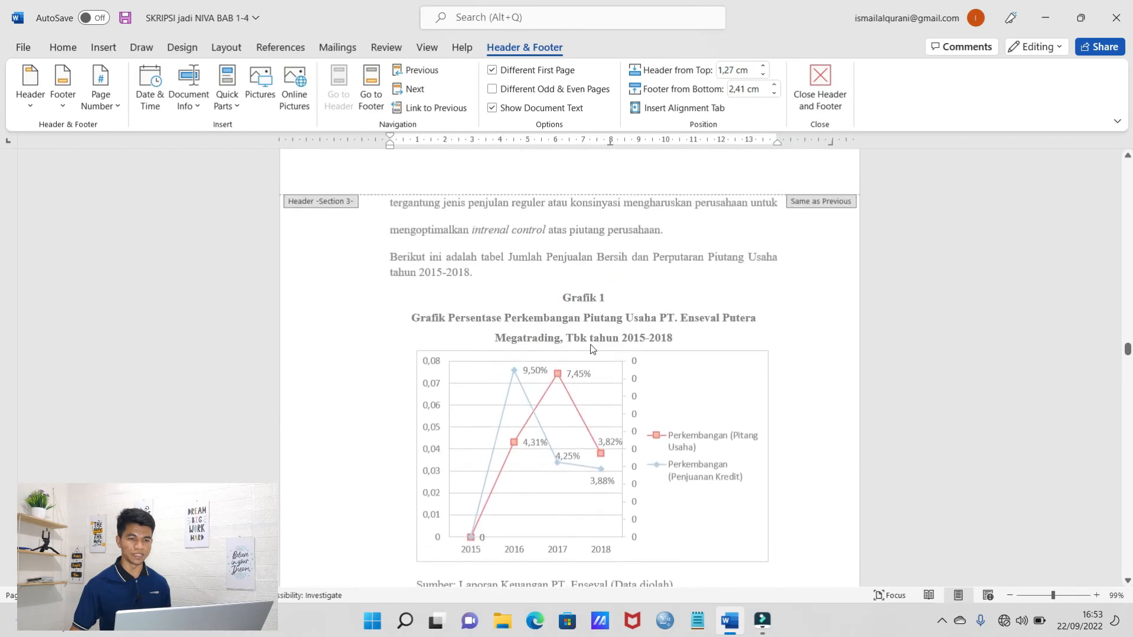
{"action": "scroll", "coordinate": [635, 382], "scroll_direction": "down", "scroll_amount": 5}
{"action": "double_click", "coordinate": [584, 551]}
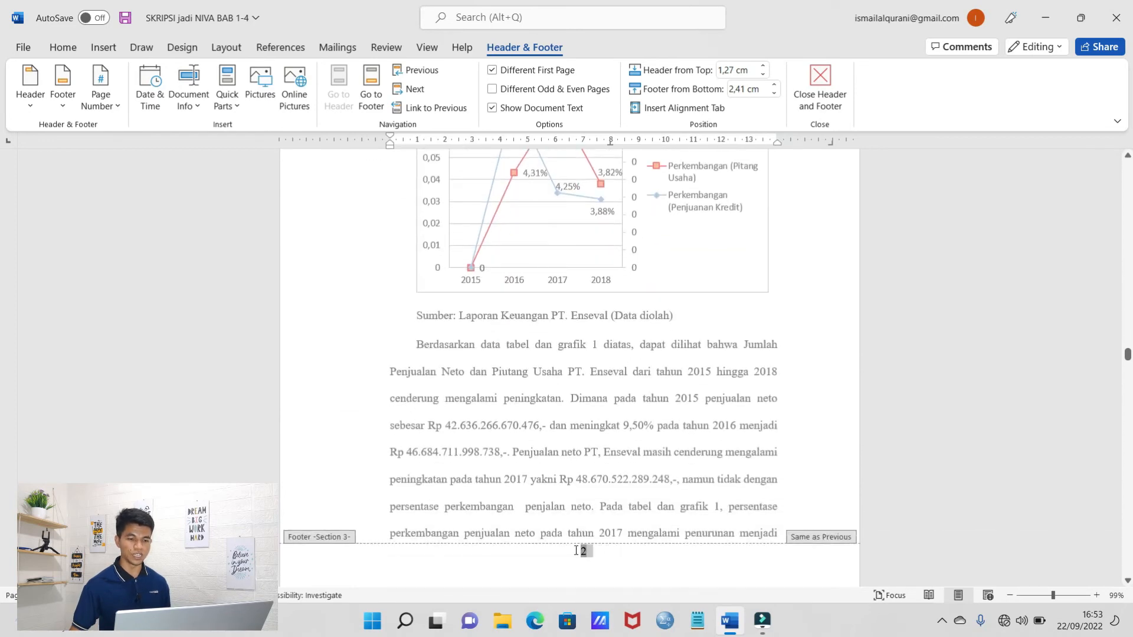
{"action": "scroll", "coordinate": [711, 393], "scroll_direction": "up", "scroll_amount": 7}
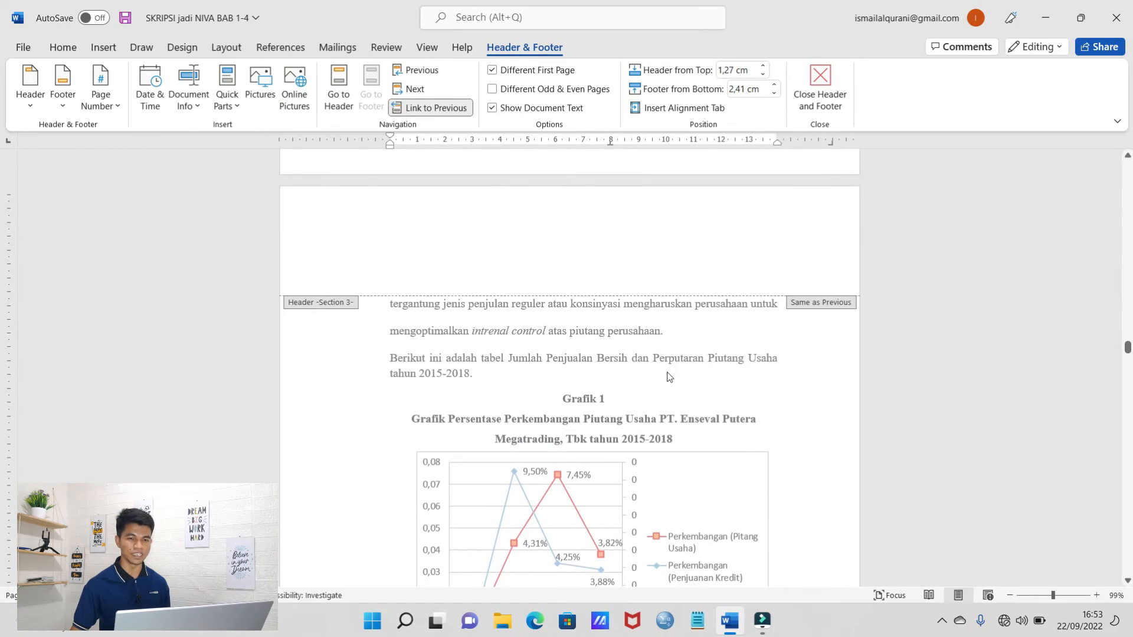
{"action": "scroll", "coordinate": [679, 401], "scroll_direction": "down", "scroll_amount": 9}
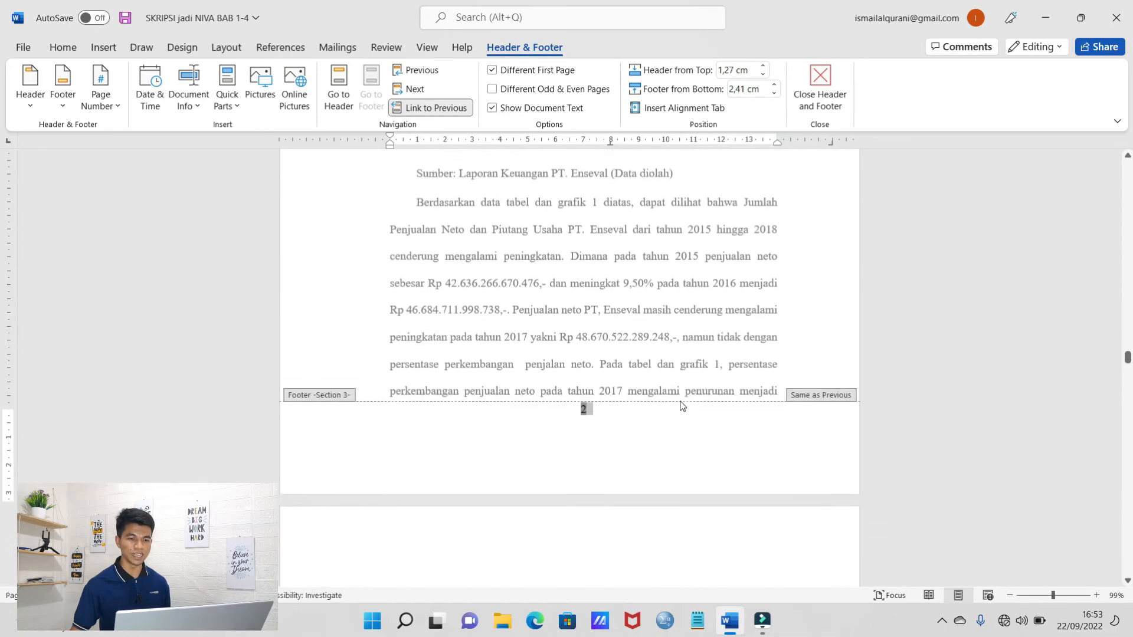
- Insert a centred Plain Number 2 page number at the bottom of the second BAB I page in Section 3
{"action": "left_click", "coordinate": [601, 428]}
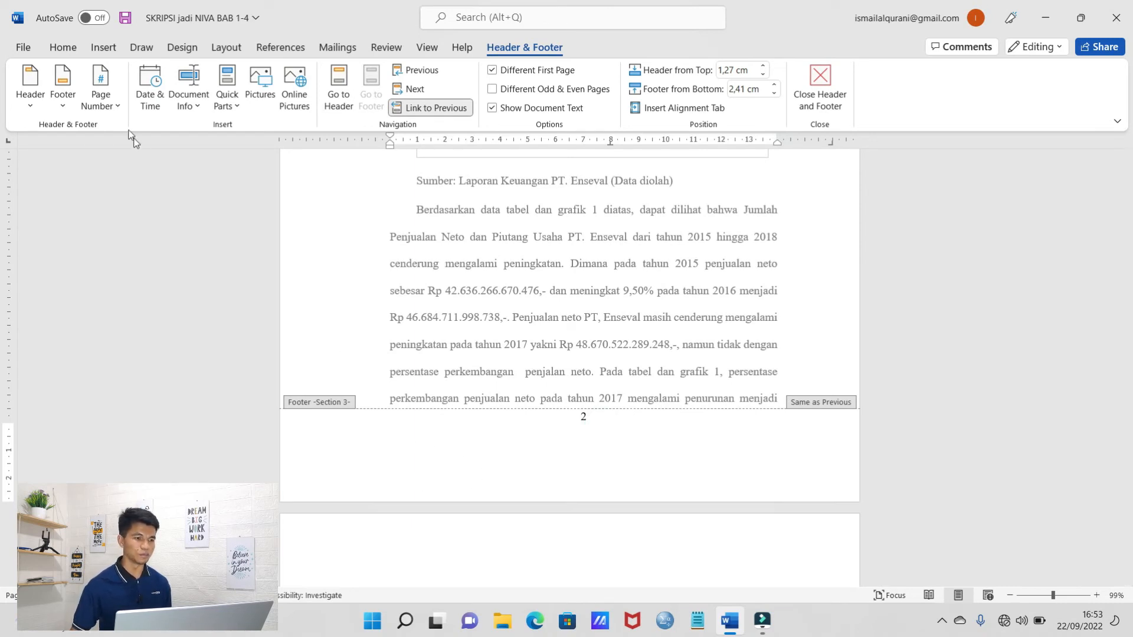
{"action": "left_click", "coordinate": [104, 106]}
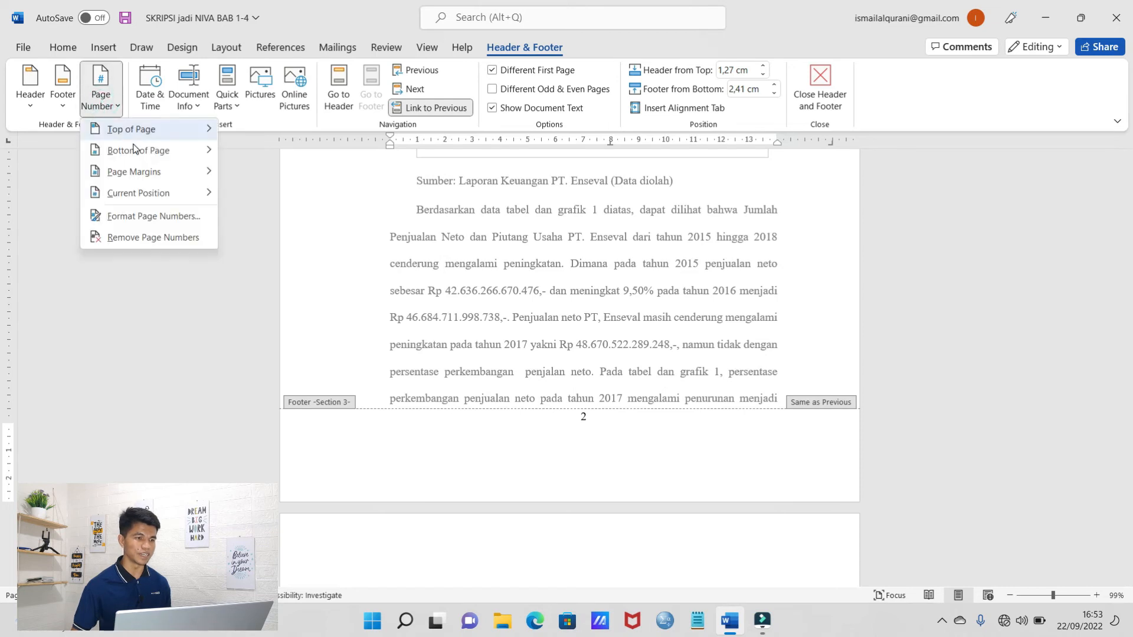
{"action": "mouse_move", "coordinate": [159, 158]}
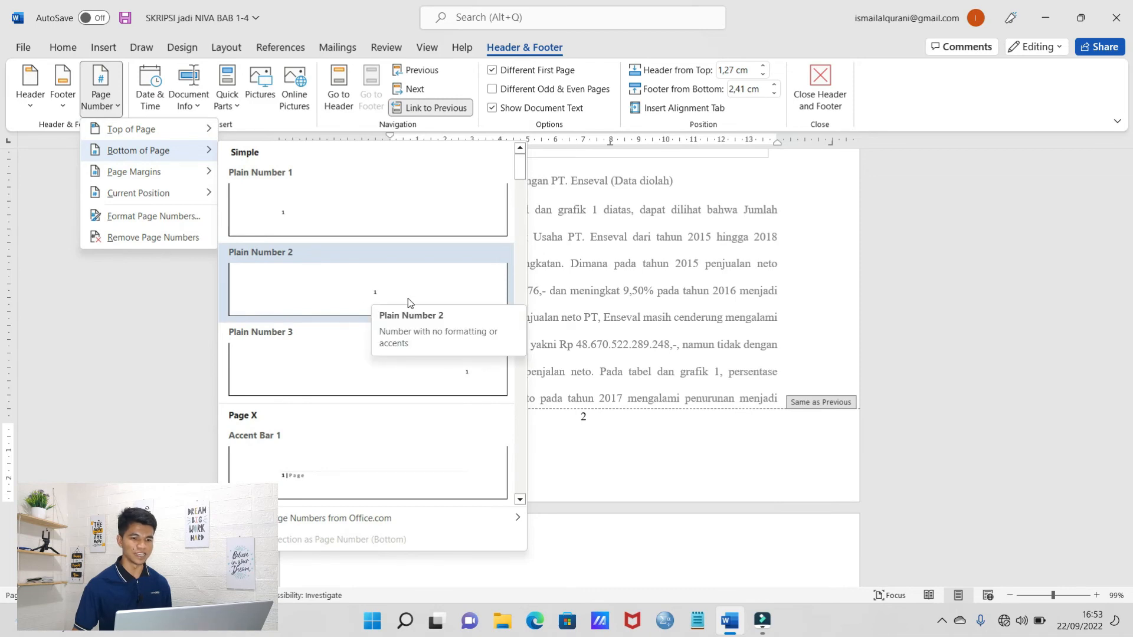
{"action": "left_click", "coordinate": [478, 295]}
{"action": "scroll", "coordinate": [694, 351], "scroll_direction": "up", "scroll_amount": 10}
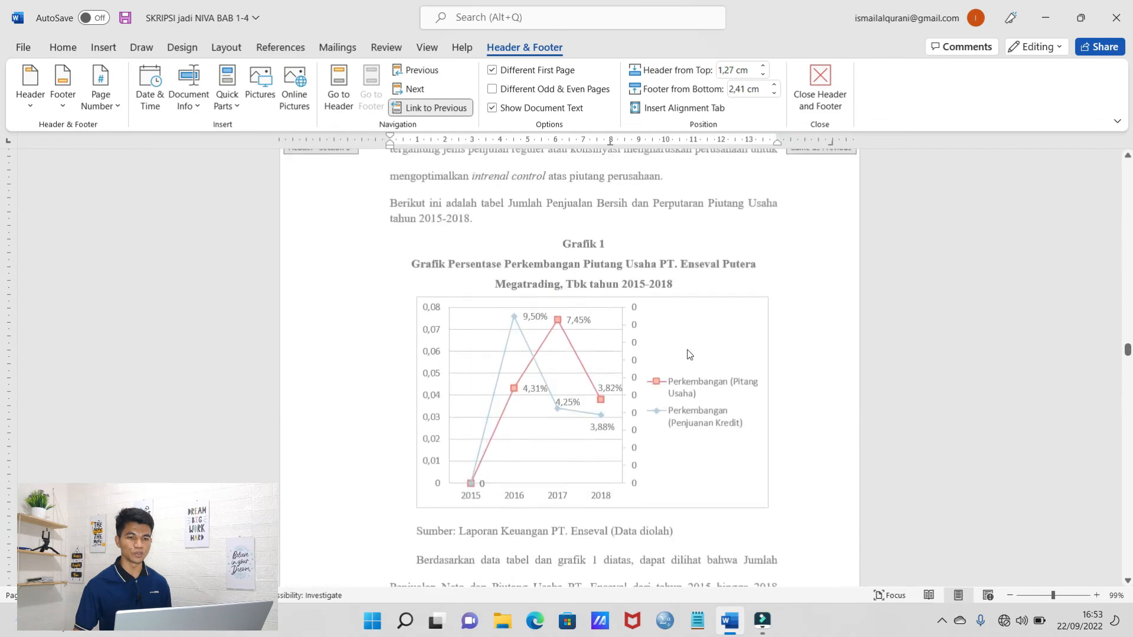
{"action": "scroll", "coordinate": [803, 237], "scroll_direction": "up", "scroll_amount": 1}
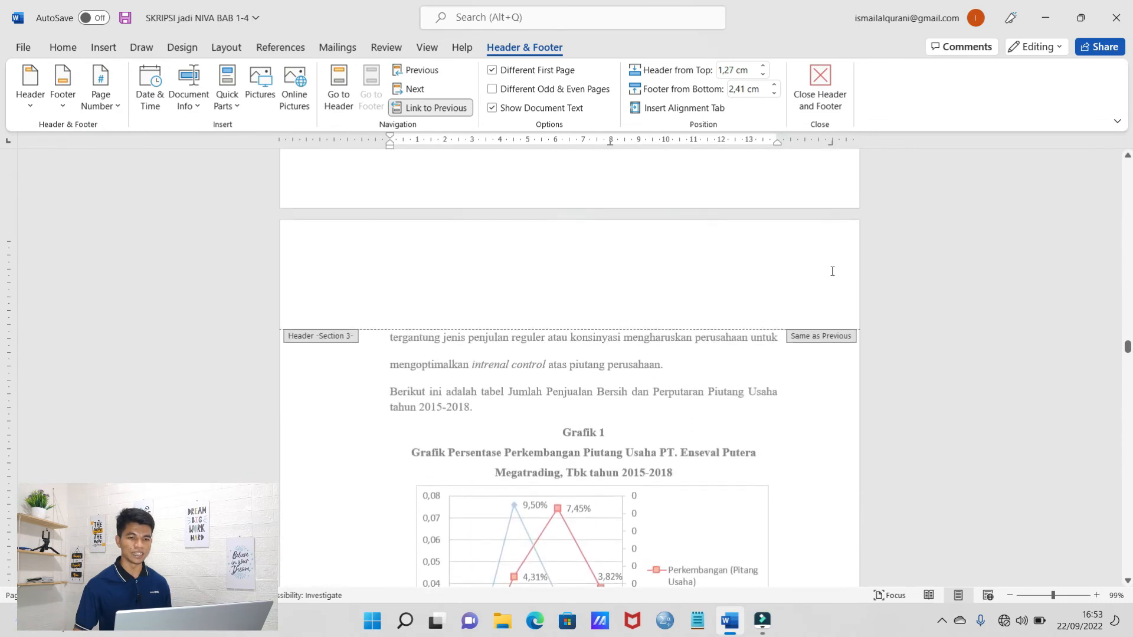
{"action": "scroll", "coordinate": [708, 342], "scroll_direction": "down", "scroll_amount": 12}
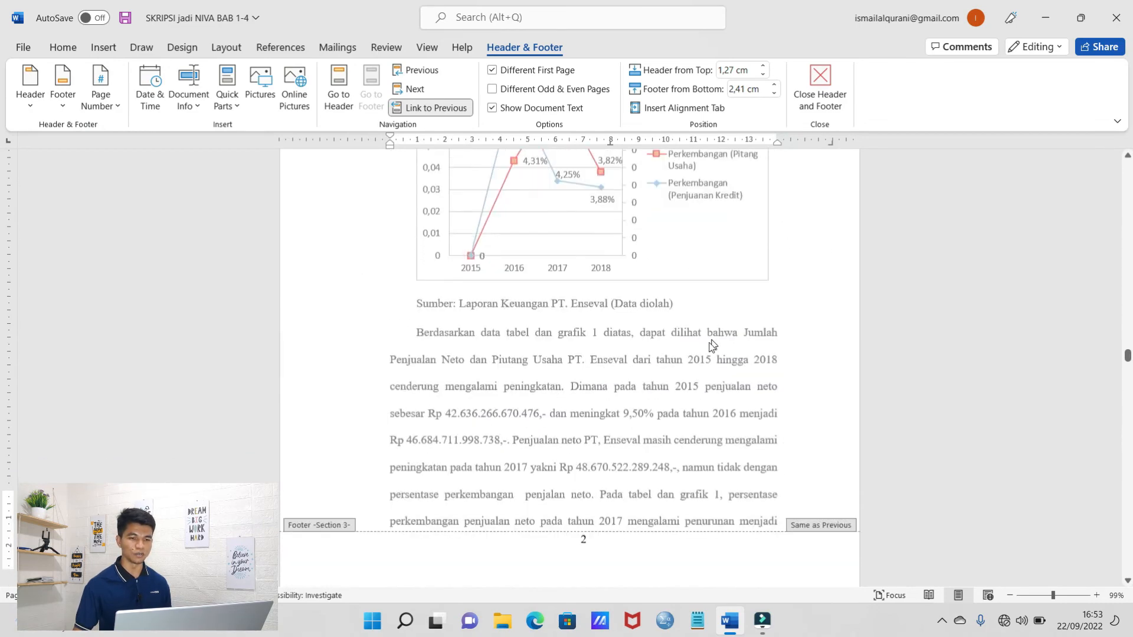
{"action": "left_click", "coordinate": [104, 105]}
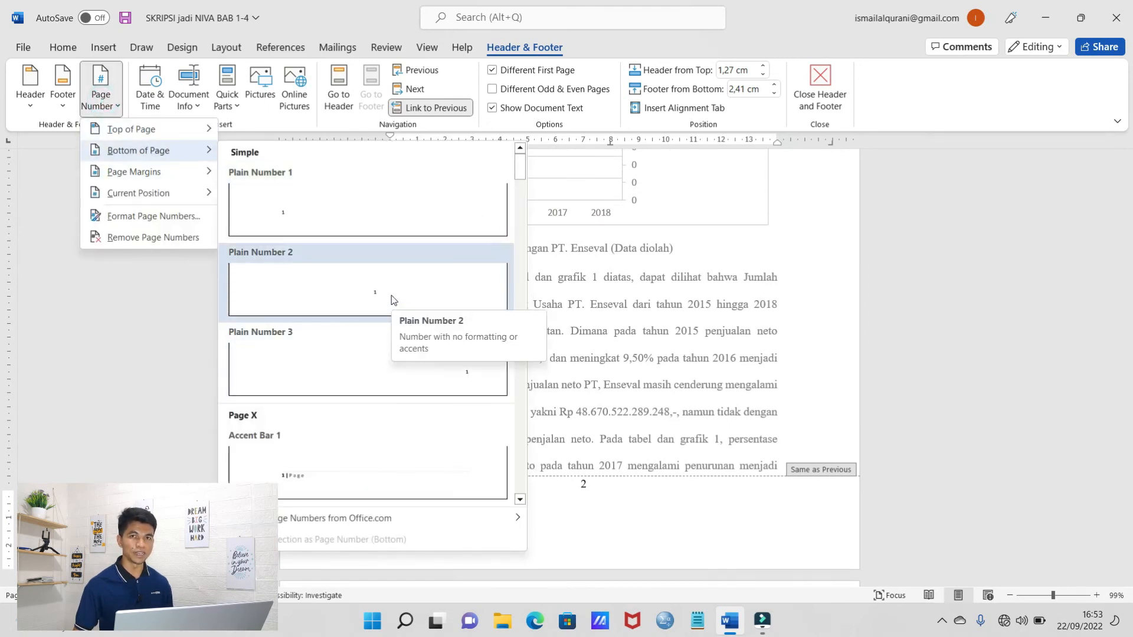
{"action": "left_click", "coordinate": [667, 384]}
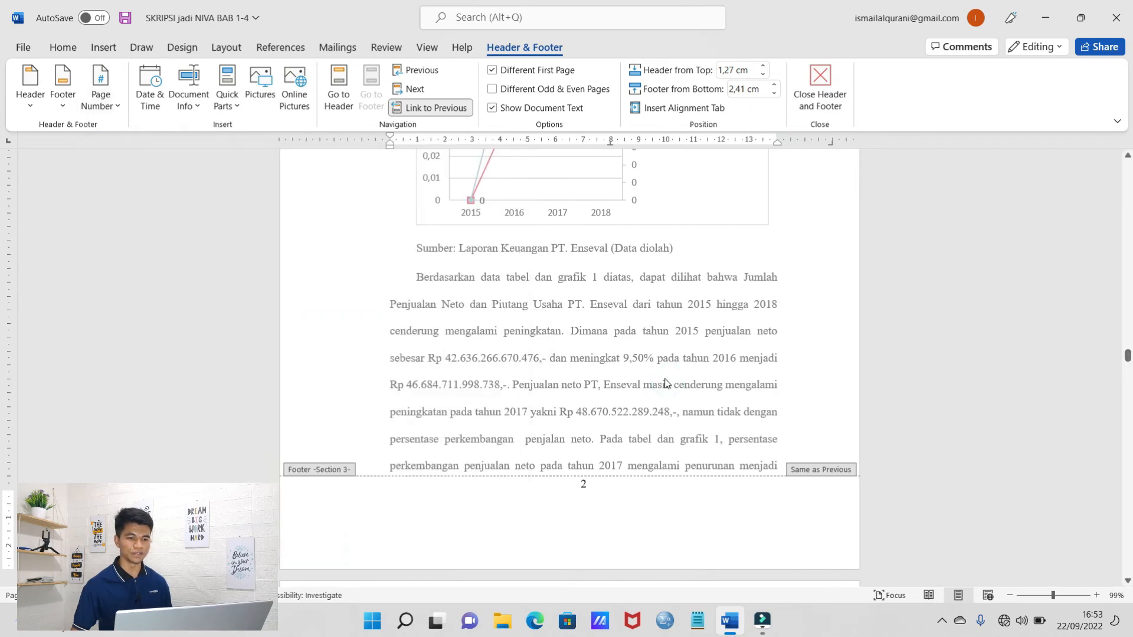
- Check the page numbers on the remaining BAB I pages and in the header of the BAB II opening page
{"action": "scroll", "coordinate": [620, 331], "scroll_direction": "down", "scroll_amount": 6}
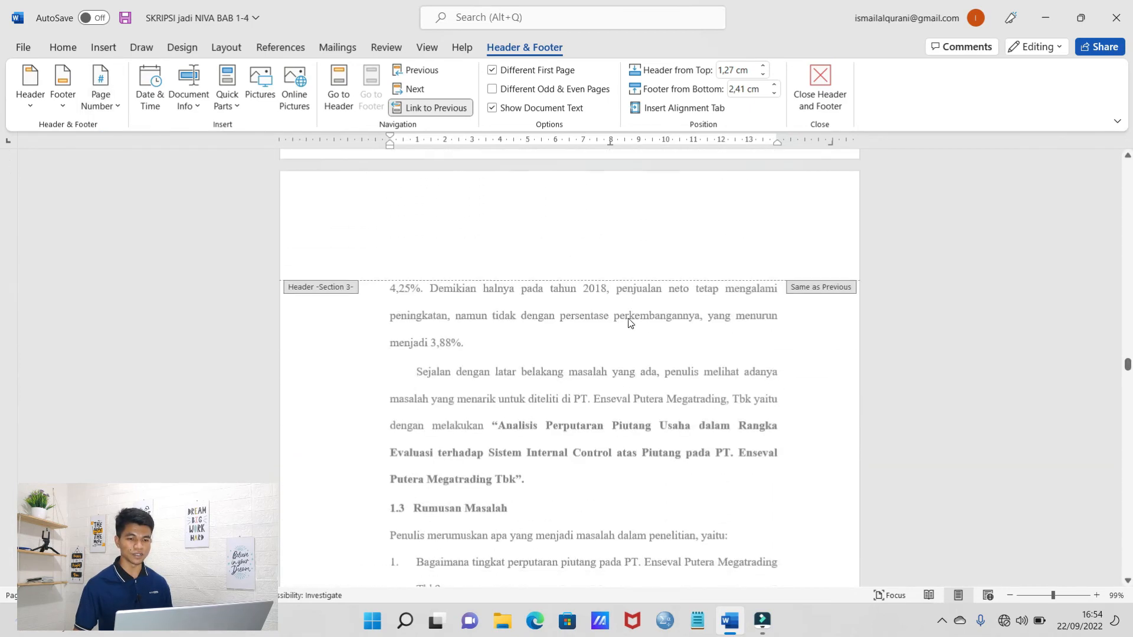
{"action": "scroll", "coordinate": [628, 322], "scroll_direction": "down", "scroll_amount": 7}
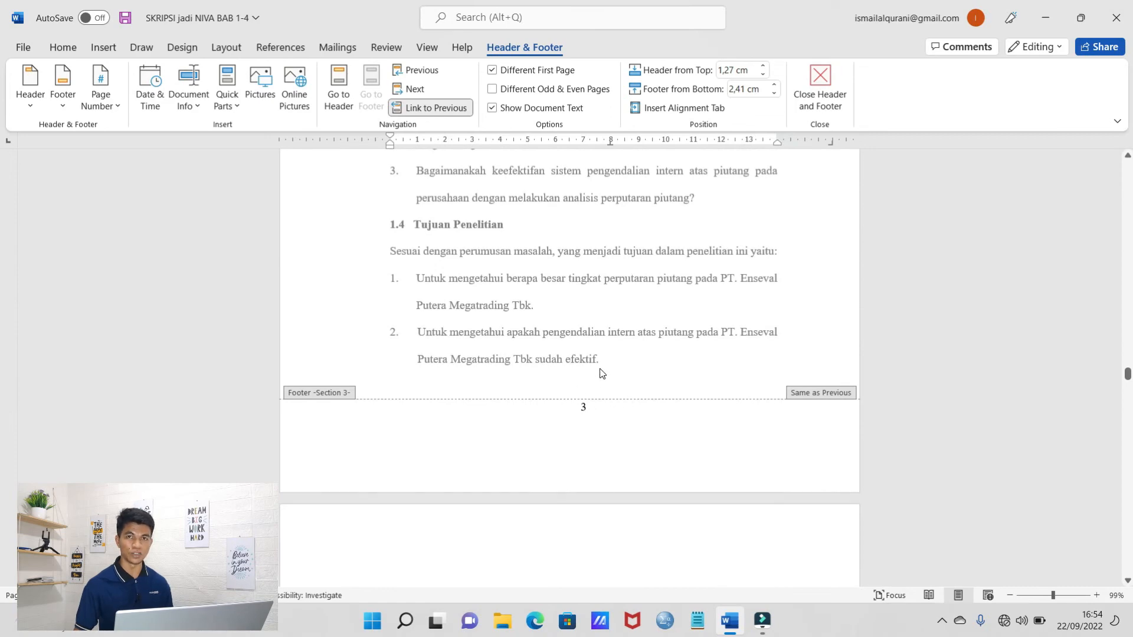
{"action": "scroll", "coordinate": [603, 372], "scroll_direction": "up", "scroll_amount": 7}
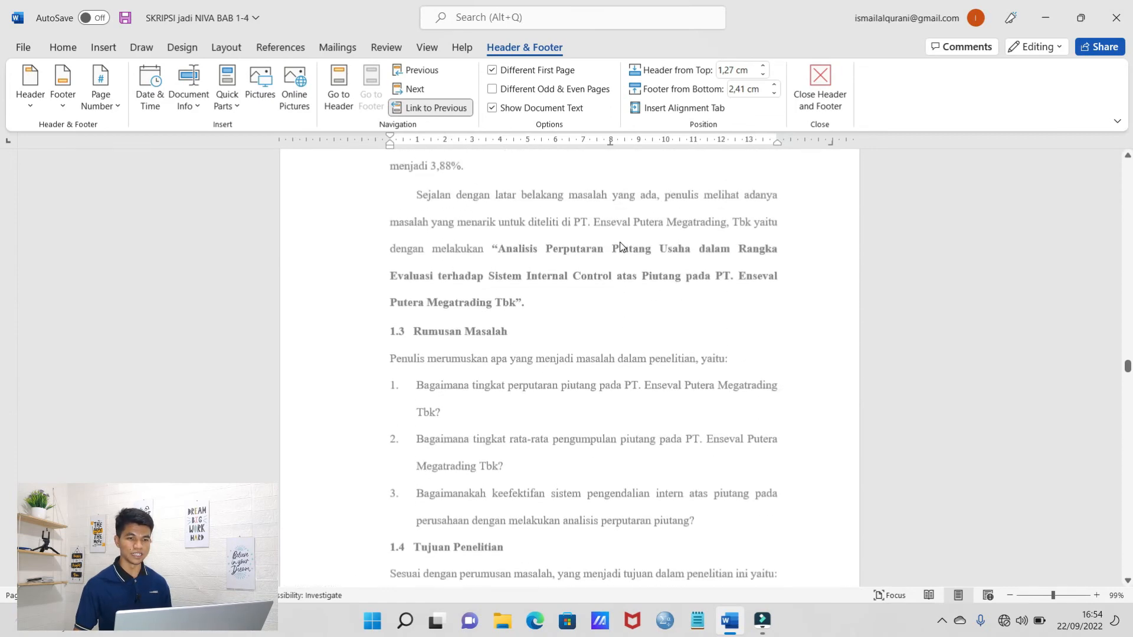
{"action": "scroll", "coordinate": [618, 243], "scroll_direction": "up", "scroll_amount": 3}
{"action": "scroll", "coordinate": [625, 281], "scroll_direction": "down", "scroll_amount": 8}
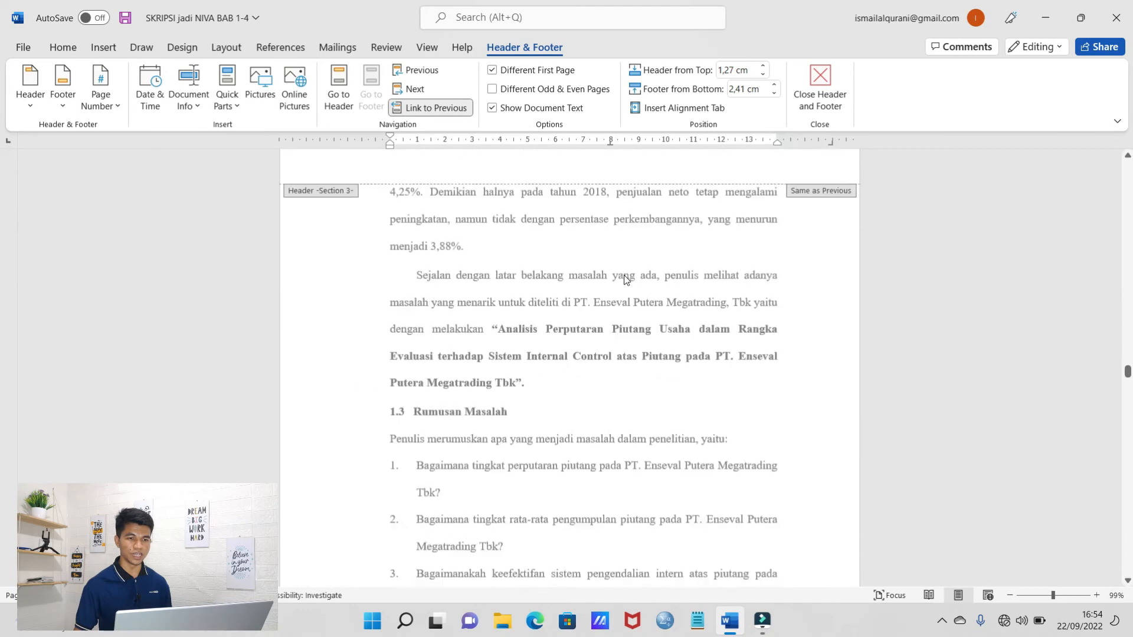
{"action": "scroll", "coordinate": [632, 307], "scroll_direction": "down", "scroll_amount": 10}
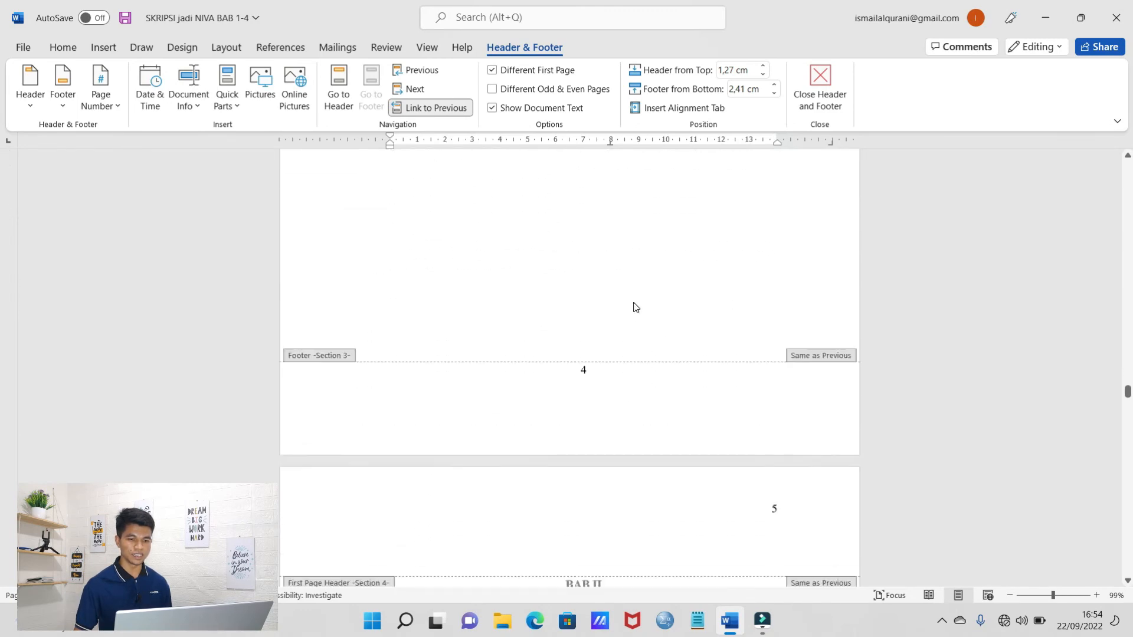
{"action": "scroll", "coordinate": [630, 339], "scroll_direction": "down", "scroll_amount": 3}
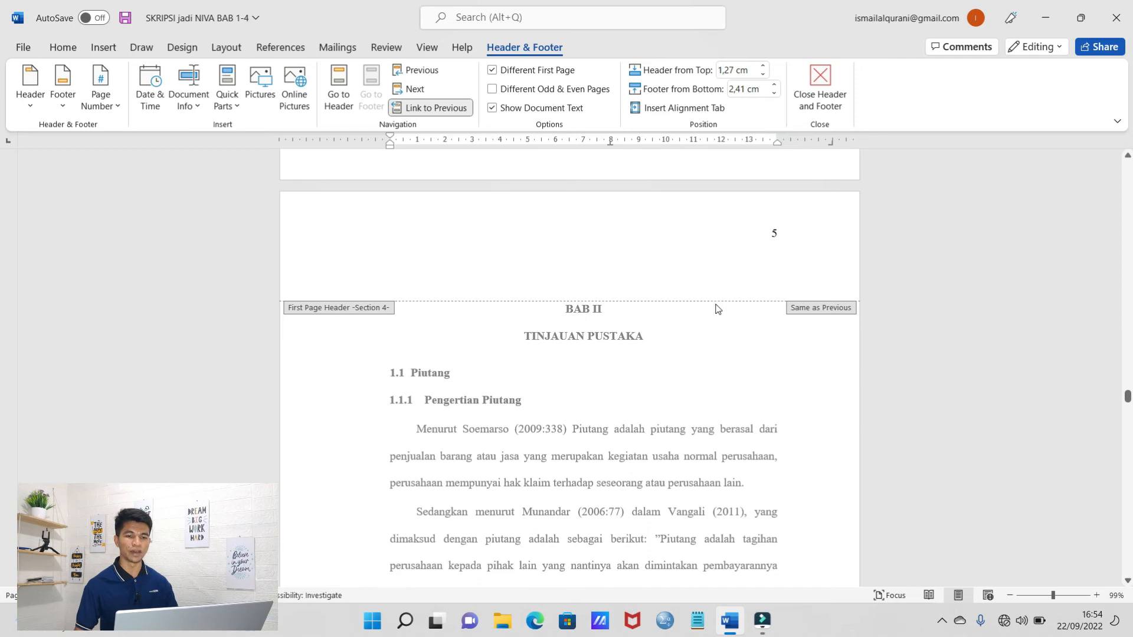
{"action": "scroll", "coordinate": [715, 309], "scroll_direction": "up", "scroll_amount": 2}
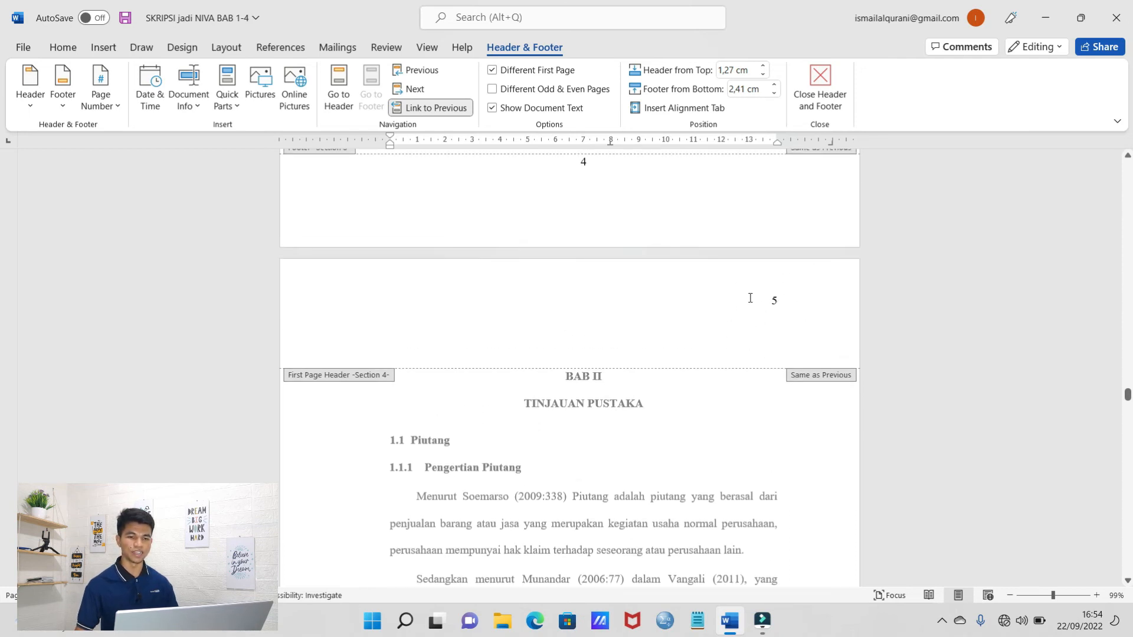
- Check the page number positions on the following BAB II pages, the BAB III opening page and the Section 5 footer
{"action": "scroll", "coordinate": [715, 327], "scroll_direction": "down", "scroll_amount": 20}
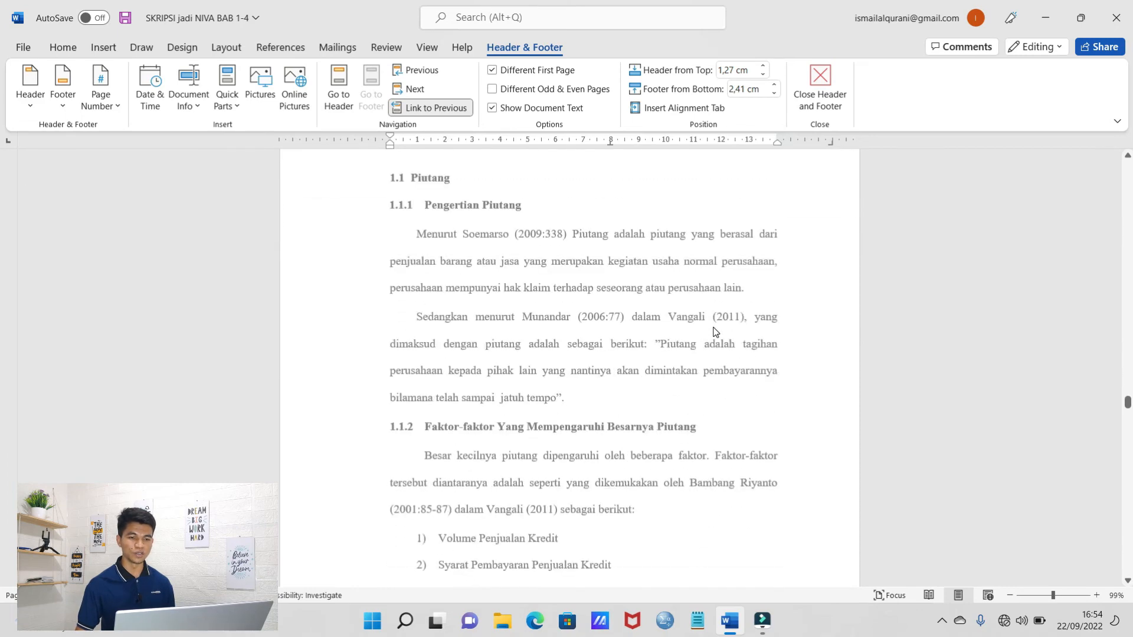
{"action": "scroll", "coordinate": [714, 336], "scroll_direction": "down", "scroll_amount": 12}
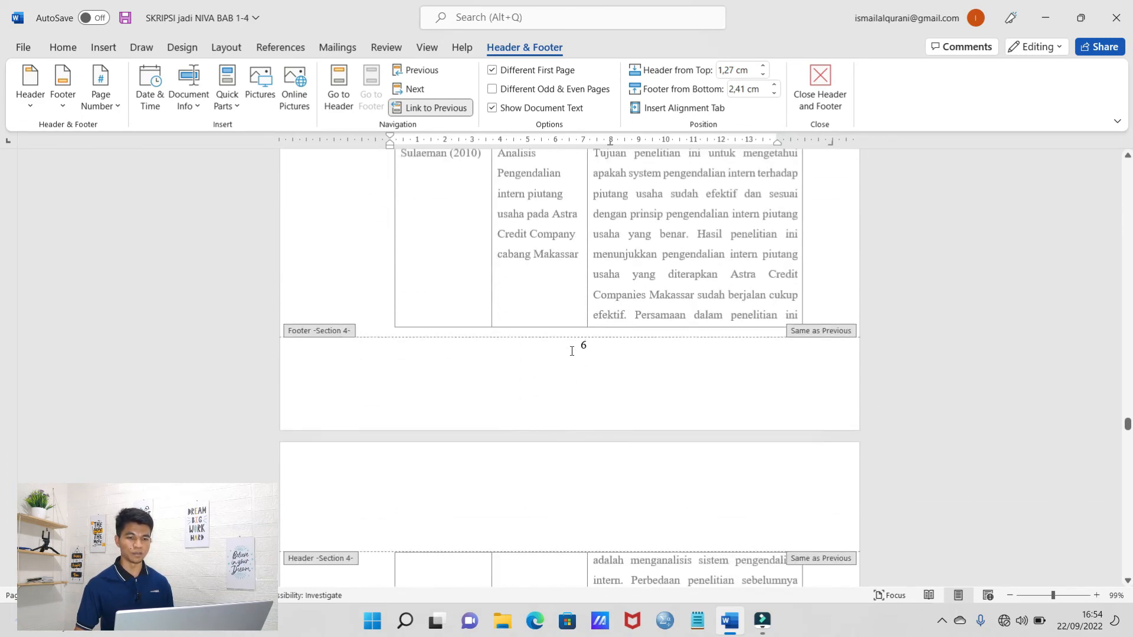
{"action": "scroll", "coordinate": [702, 357], "scroll_direction": "down", "scroll_amount": 8}
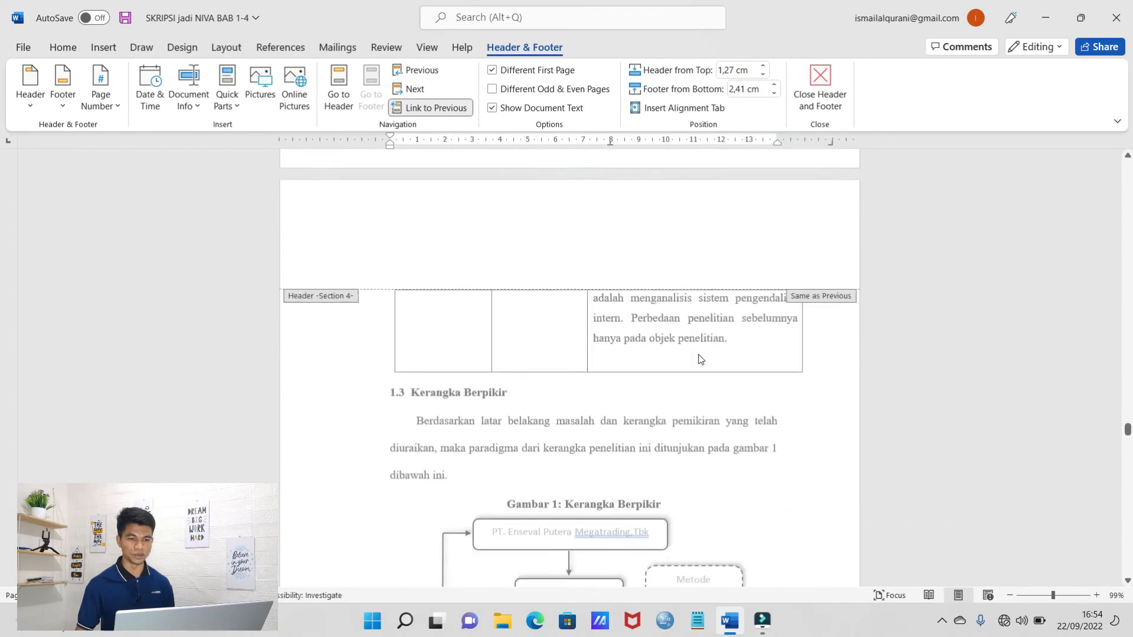
{"action": "scroll", "coordinate": [703, 359], "scroll_direction": "down", "scroll_amount": 10}
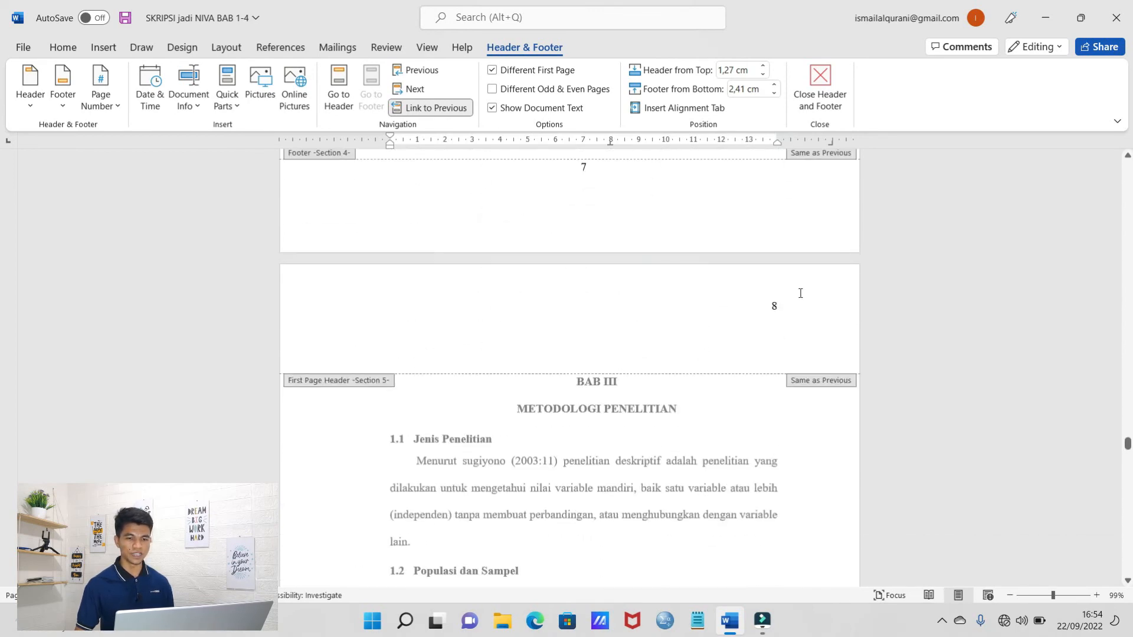
{"action": "scroll", "coordinate": [768, 309], "scroll_direction": "down", "scroll_amount": 12}
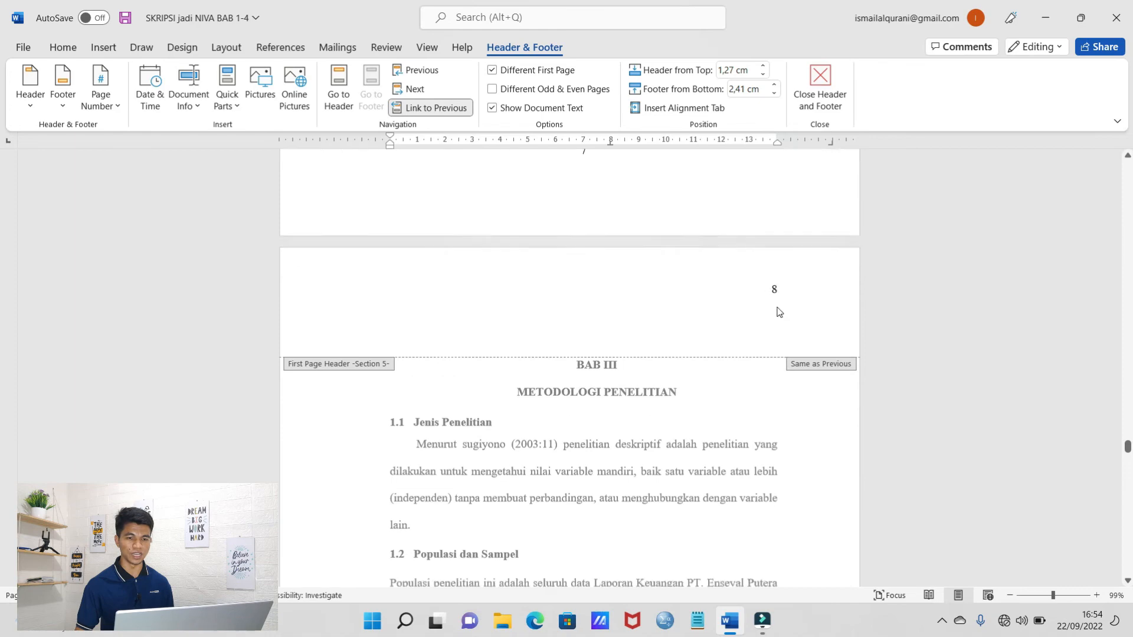
{"action": "scroll", "coordinate": [767, 325], "scroll_direction": "down", "scroll_amount": 10}
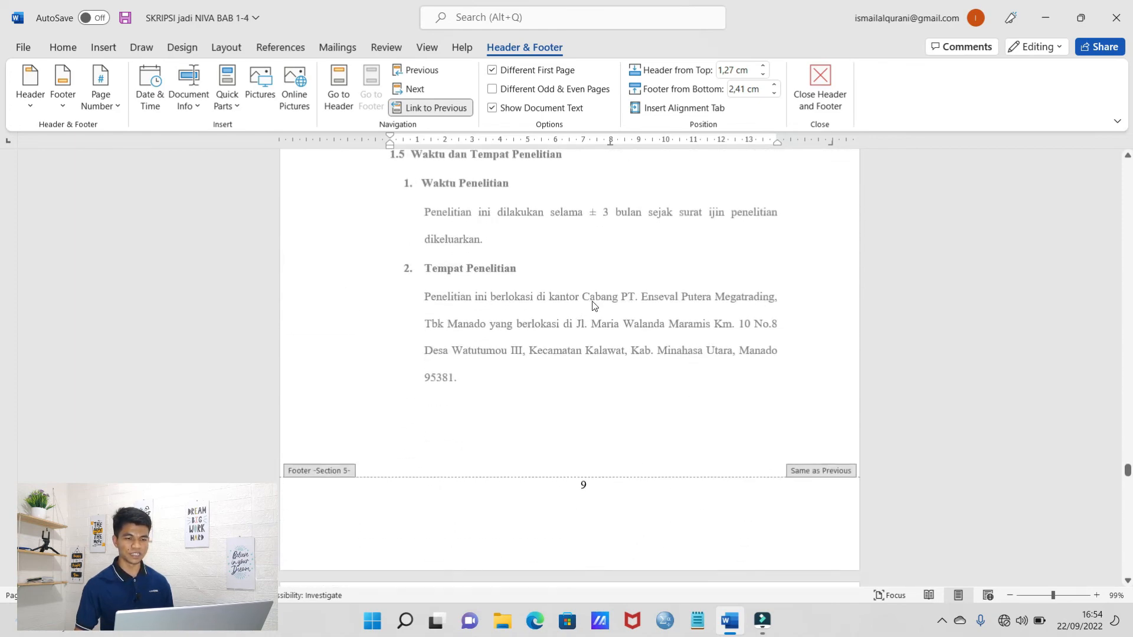
- Check the page number positions from the BAB IV opening page through the final chapter to the DAFTAR PUSTAKA footer
{"action": "scroll", "coordinate": [602, 485], "scroll_direction": "down", "scroll_amount": 7}
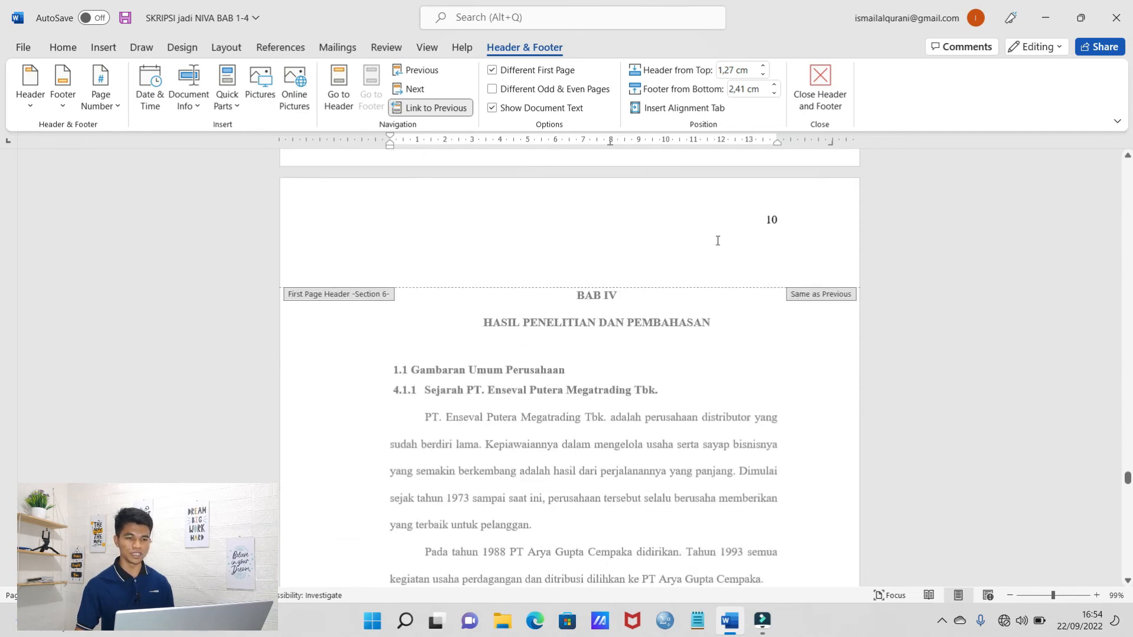
{"action": "scroll", "coordinate": [770, 236], "scroll_direction": "down", "scroll_amount": 15}
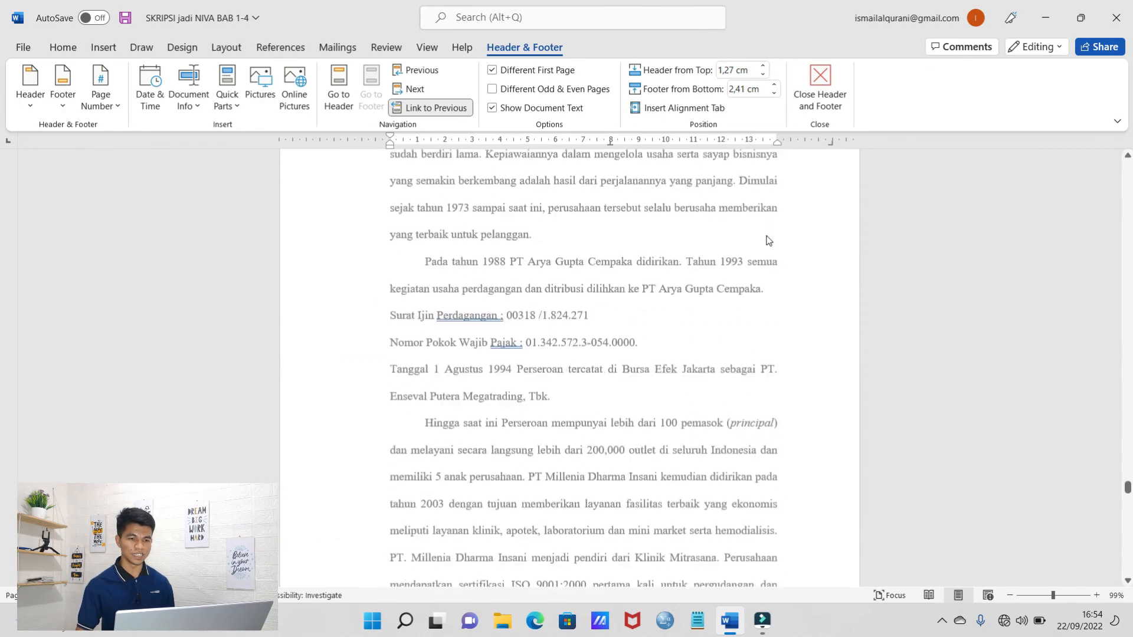
{"action": "scroll", "coordinate": [675, 363], "scroll_direction": "down", "scroll_amount": 2}
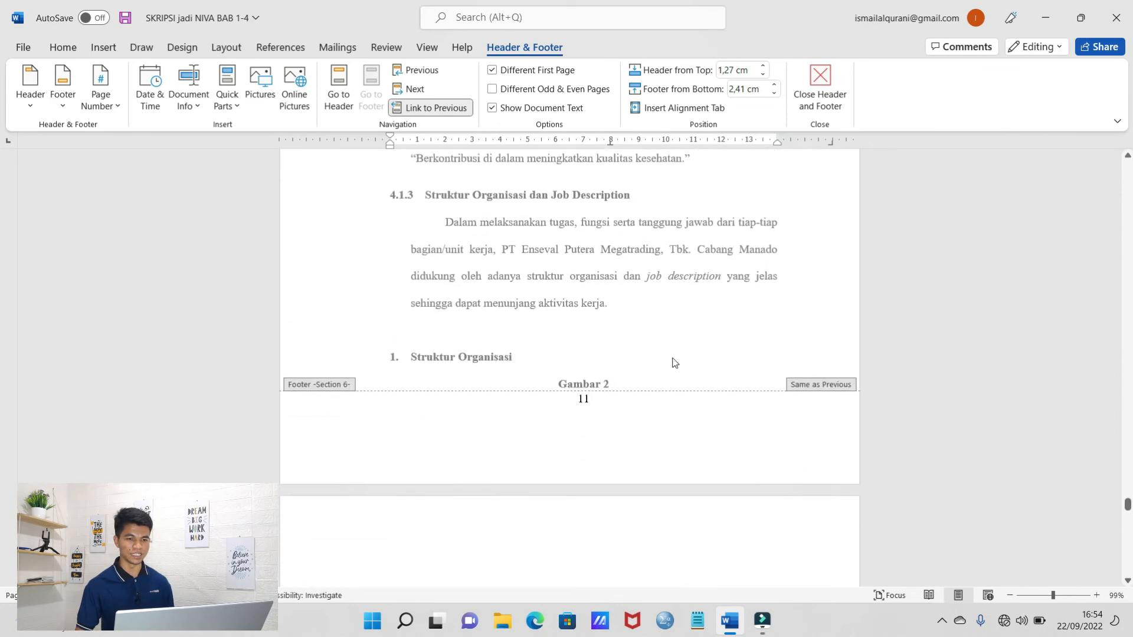
{"action": "scroll", "coordinate": [608, 394], "scroll_direction": "down", "scroll_amount": 15}
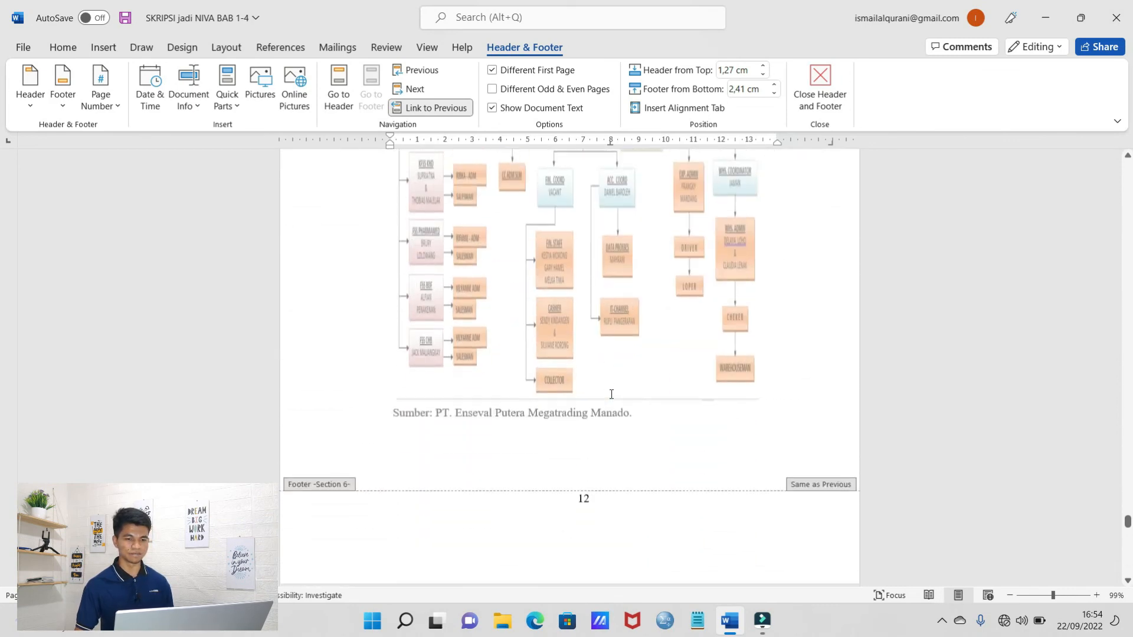
{"action": "scroll", "coordinate": [613, 400], "scroll_direction": "down", "scroll_amount": 10}
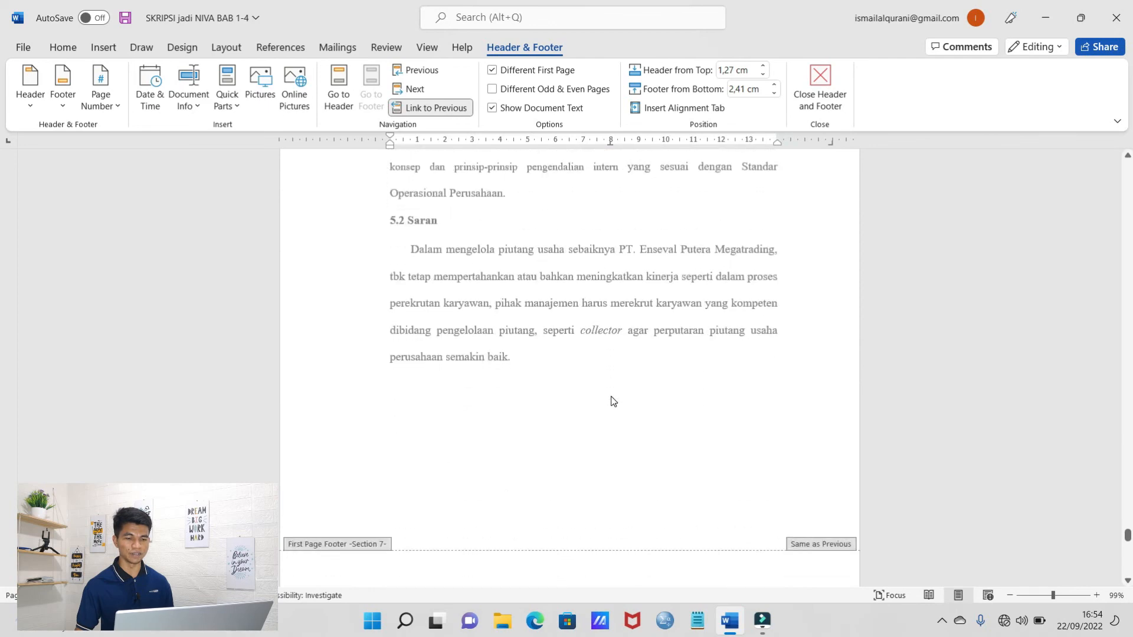
{"action": "scroll", "coordinate": [614, 396], "scroll_direction": "down", "scroll_amount": 15}
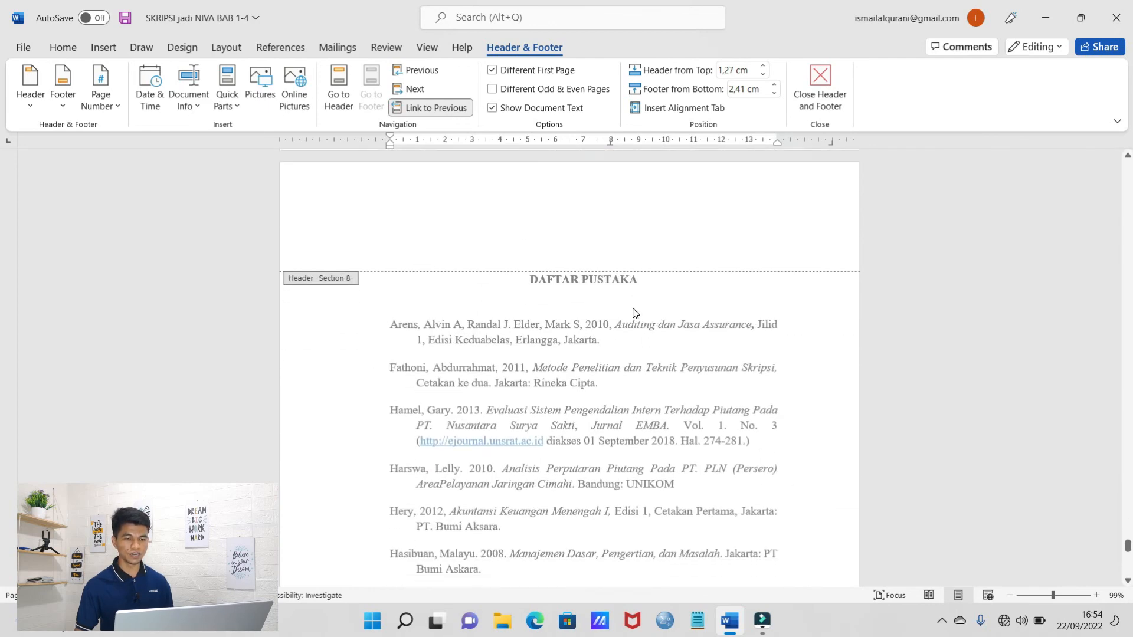
{"action": "scroll", "coordinate": [633, 313], "scroll_direction": "down", "scroll_amount": 10}
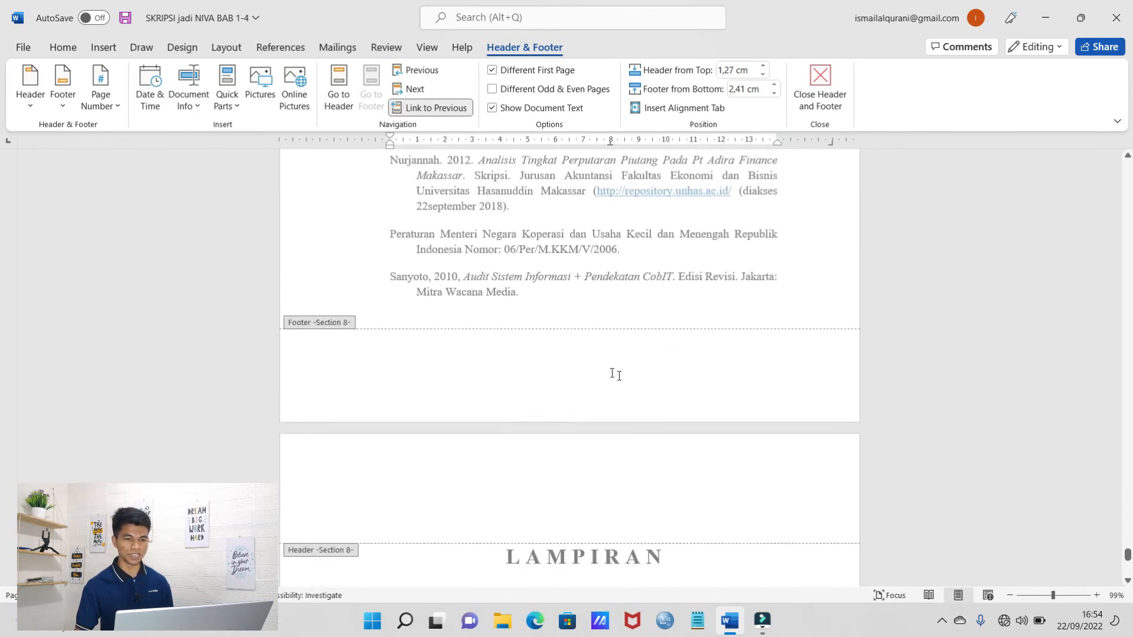
- Insert a centred Plain Number 2 page number at the bottom of the DAFTAR PUSTAKA page in Section 8
{"action": "scroll", "coordinate": [630, 336], "scroll_direction": "up", "scroll_amount": 3}
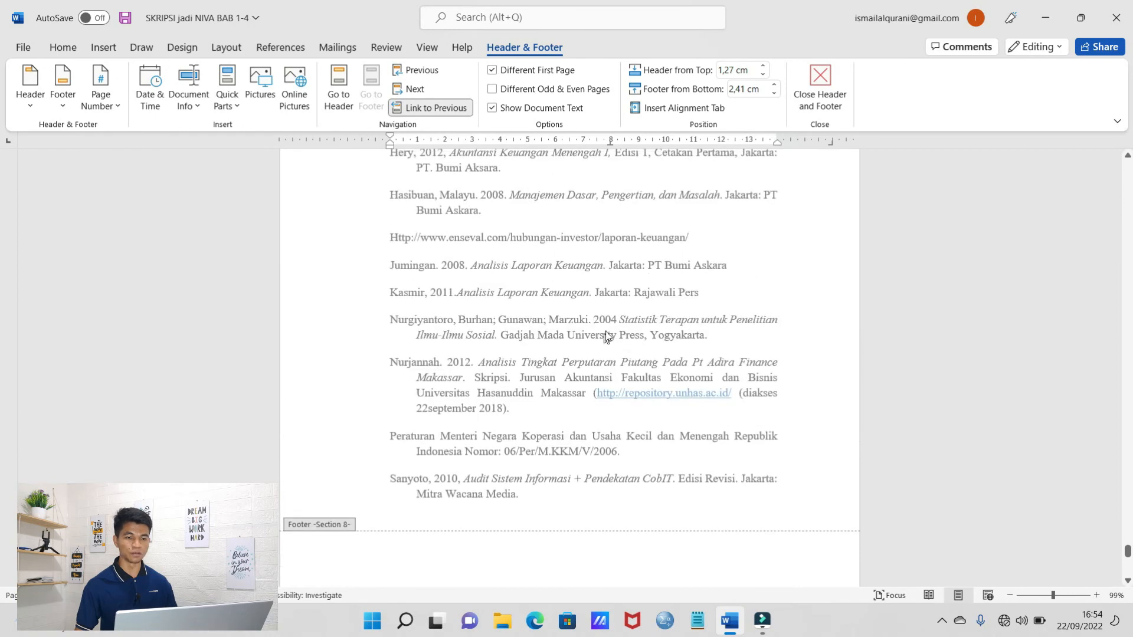
{"action": "scroll", "coordinate": [637, 436], "scroll_direction": "down", "scroll_amount": 3}
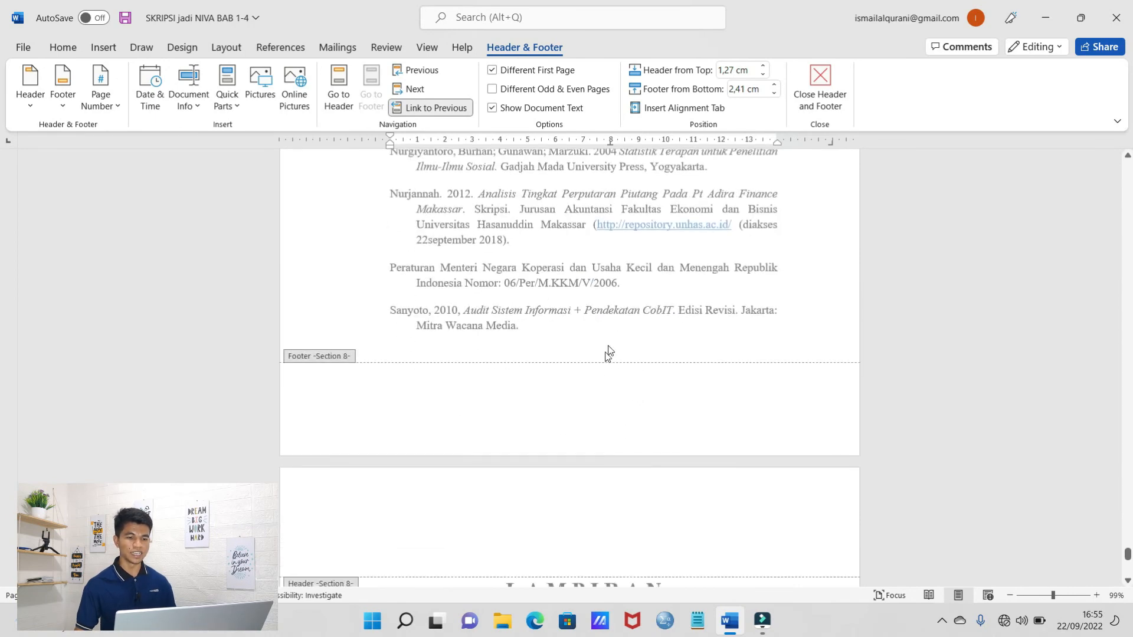
{"action": "left_click", "coordinate": [599, 392]}
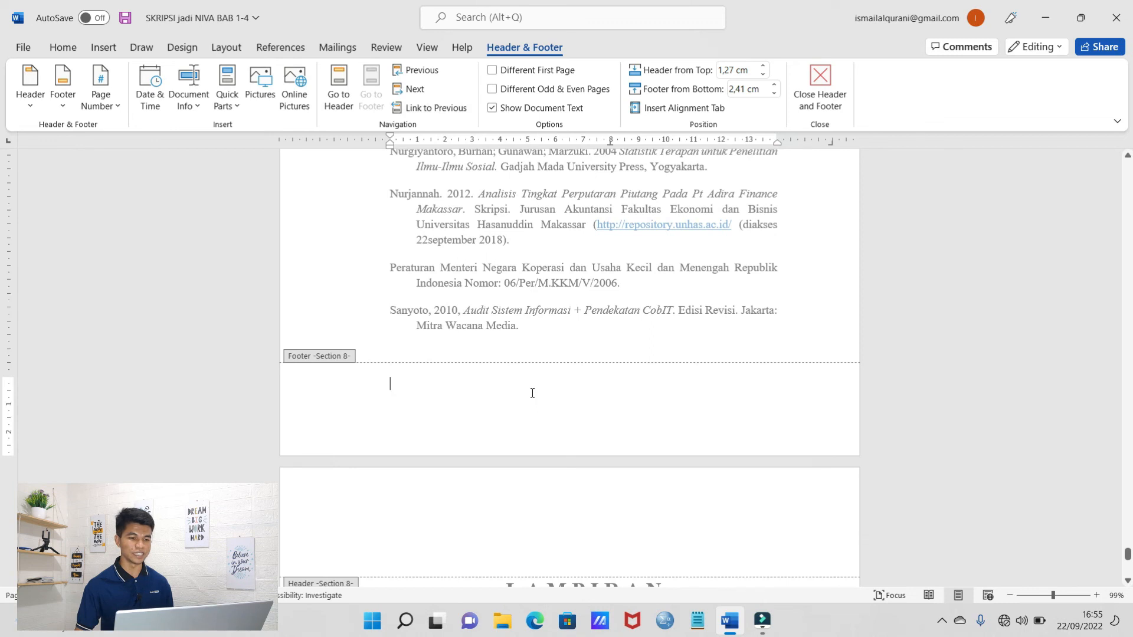
{"action": "left_click", "coordinate": [106, 99]}
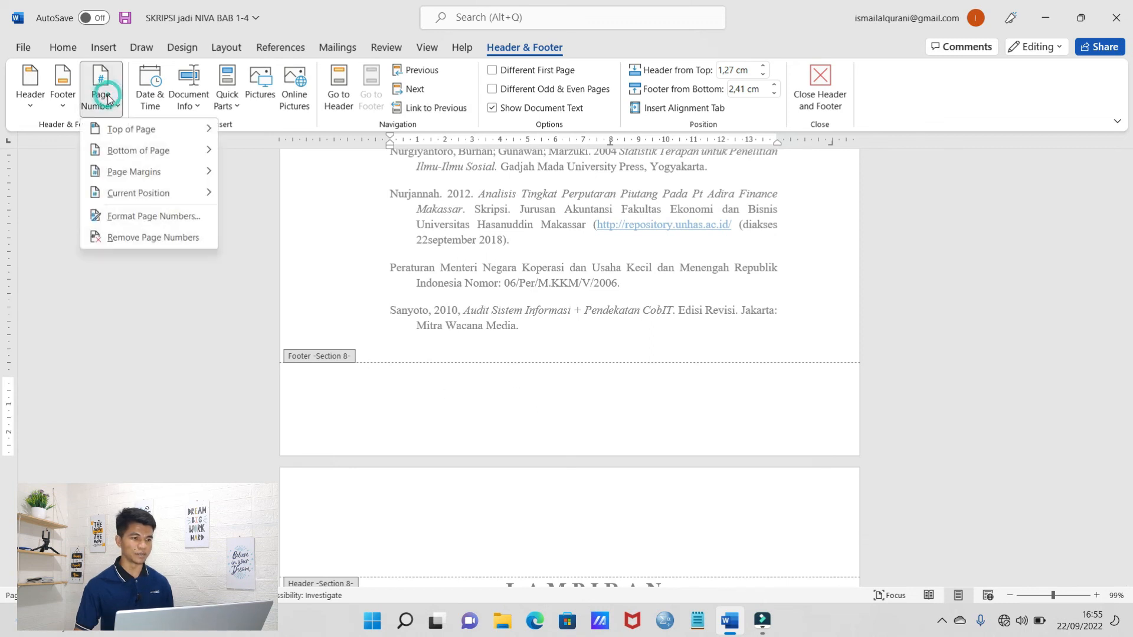
{"action": "mouse_move", "coordinate": [196, 157]}
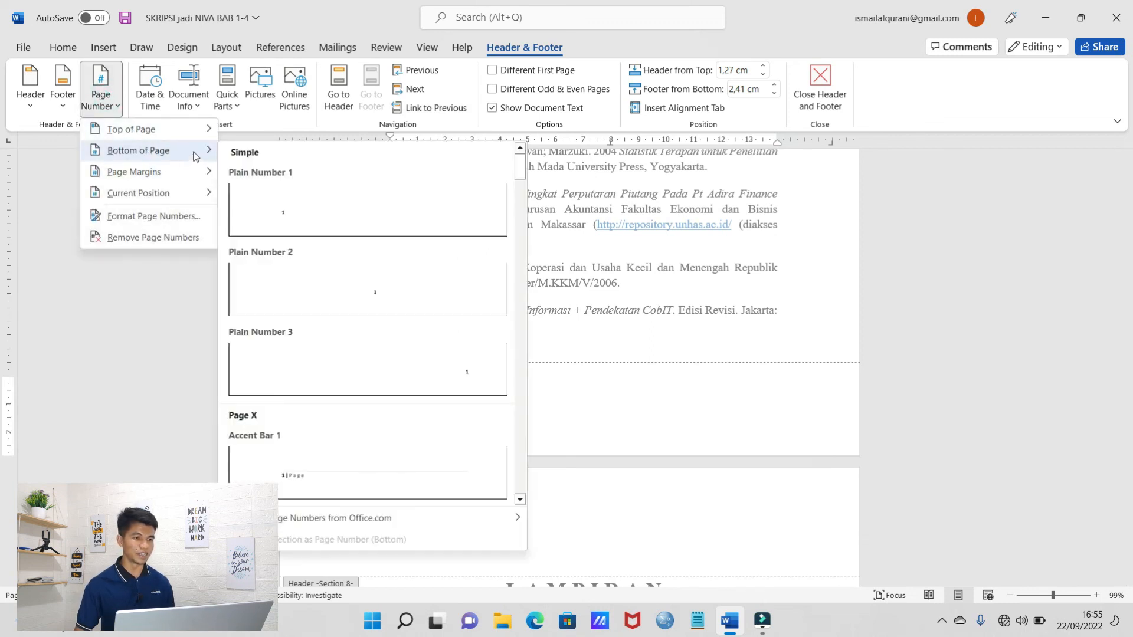
{"action": "left_click", "coordinate": [407, 291]}
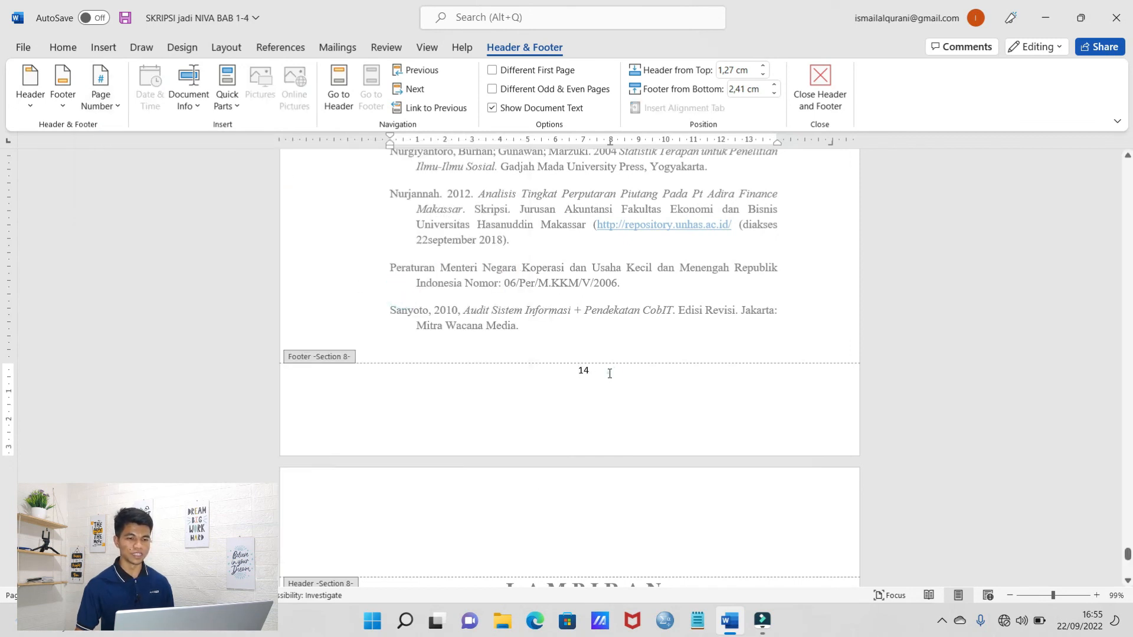
- Format the Section 8 footer page number in Times New Roman, size 12
{"action": "double_click", "coordinate": [584, 370]}
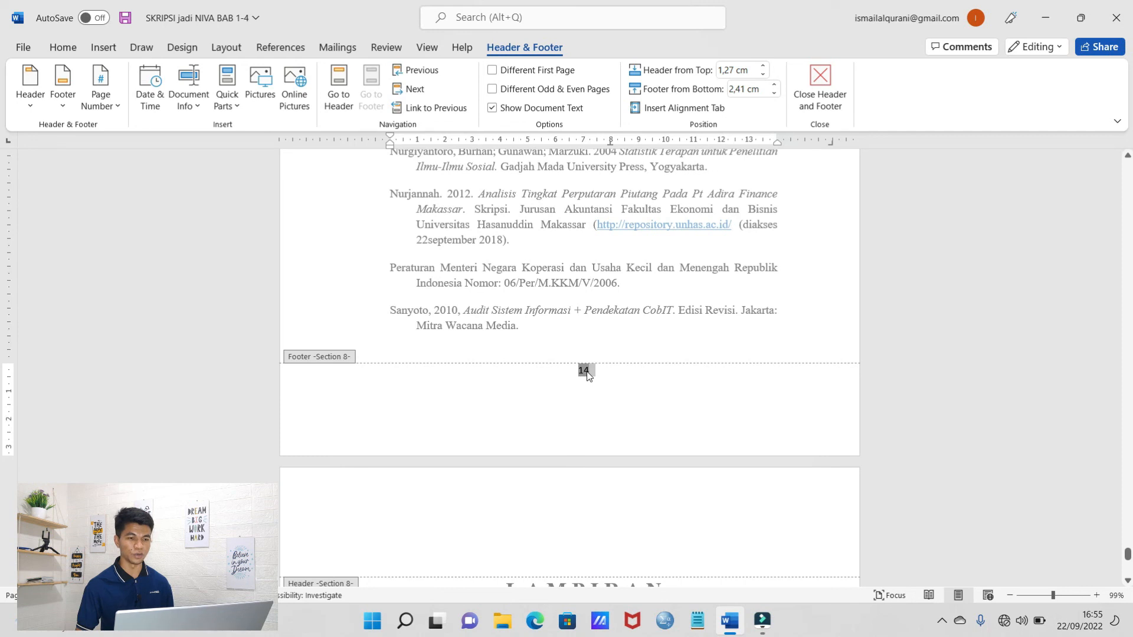
{"action": "left_click", "coordinate": [62, 48]}
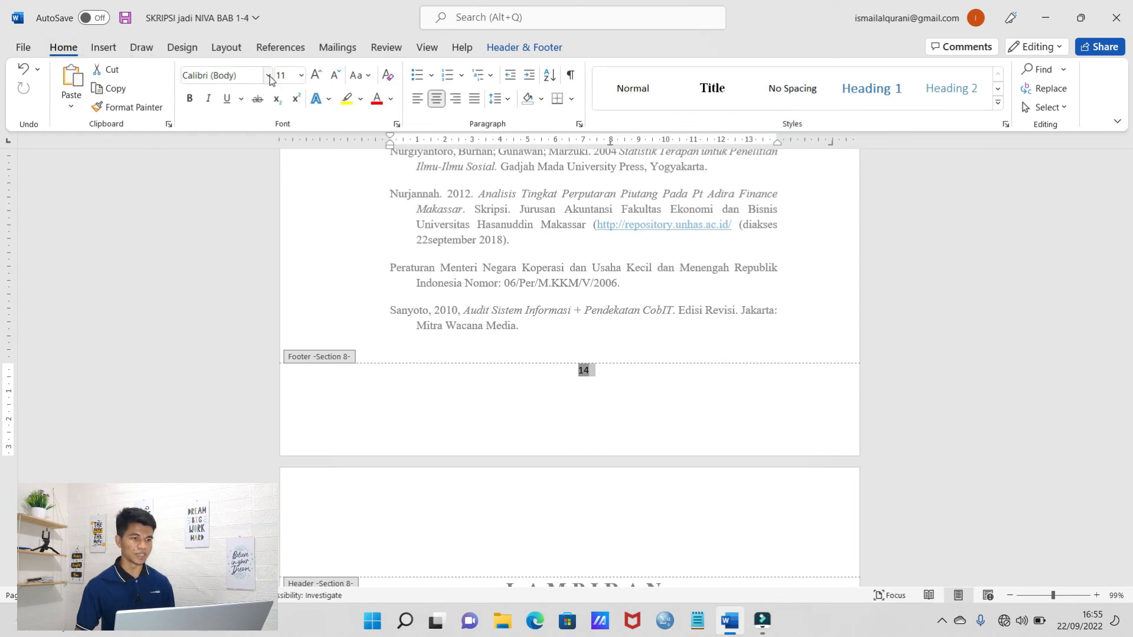
{"action": "left_click", "coordinate": [247, 75]}
{"action": "type", "text": "Times New Roman"}
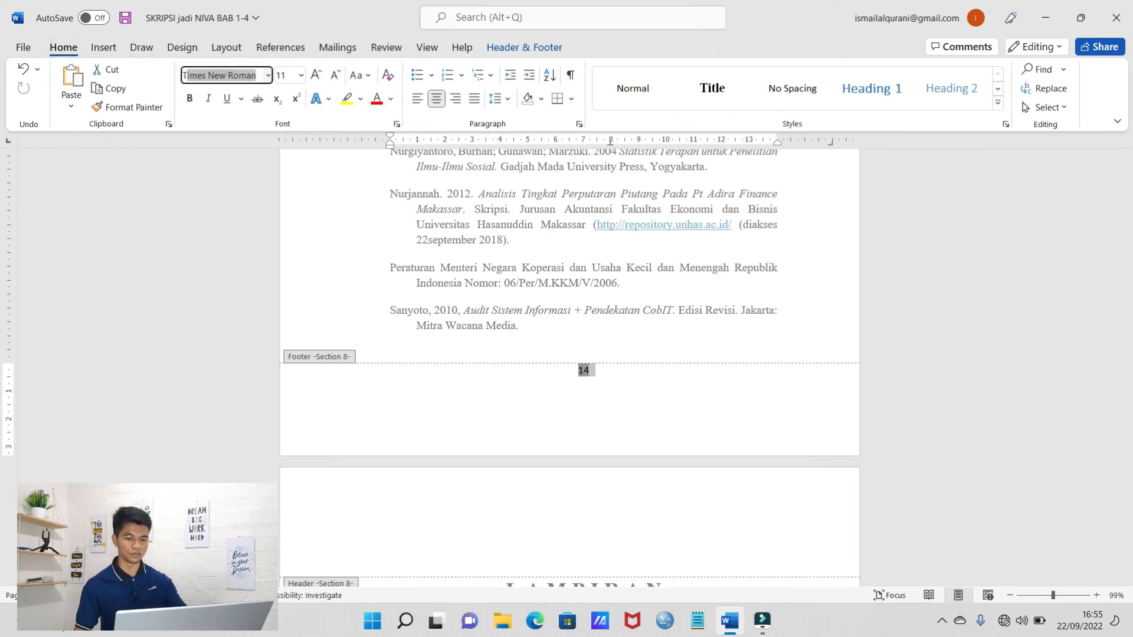
{"action": "key", "text": "Return"}
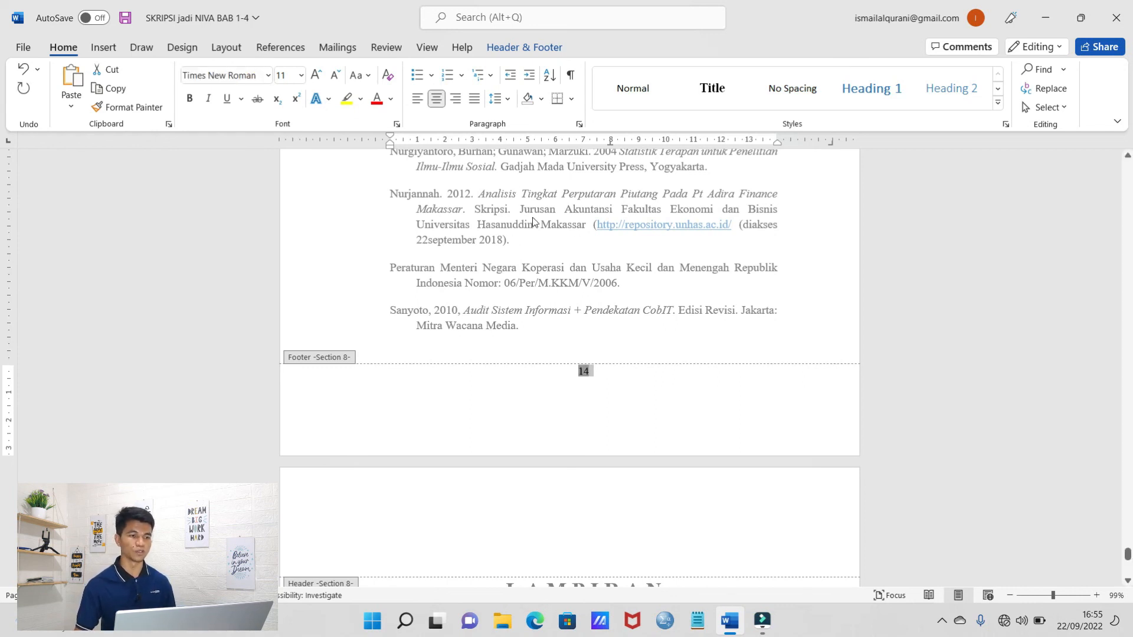
{"action": "left_click", "coordinate": [289, 75]}
{"action": "type", "text": "12"}
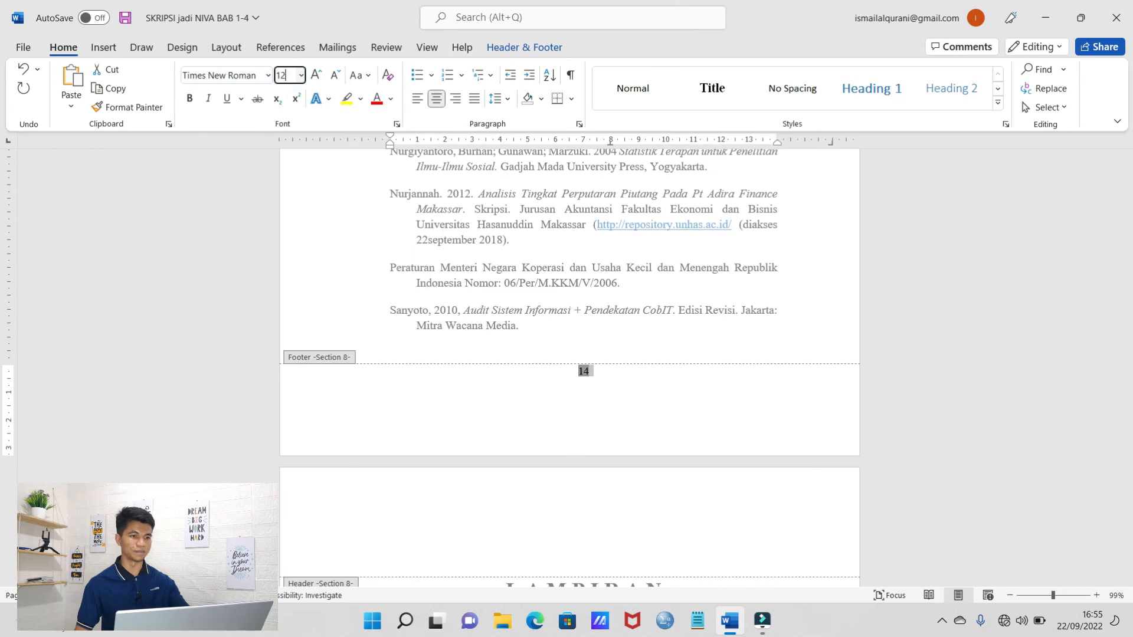
{"action": "key", "text": "Return"}
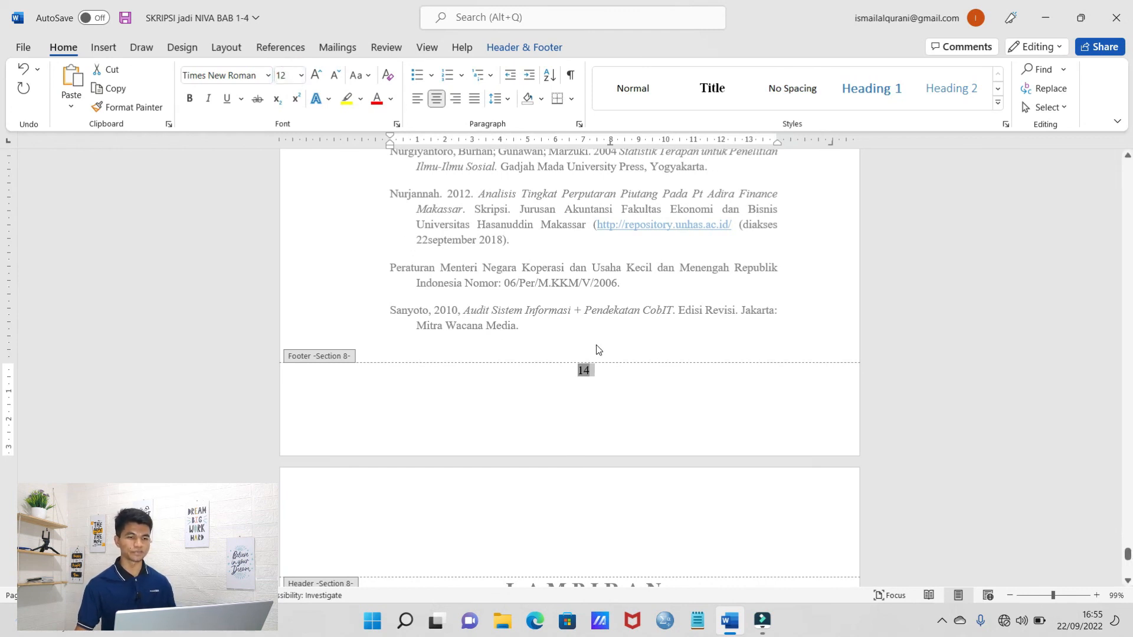
- Check the footer numbers on the LAMPIRAN and DAFTAR PUSTAKA pages, and close header and footer editing
{"action": "scroll", "coordinate": [634, 312], "scroll_direction": "down", "scroll_amount": 8}
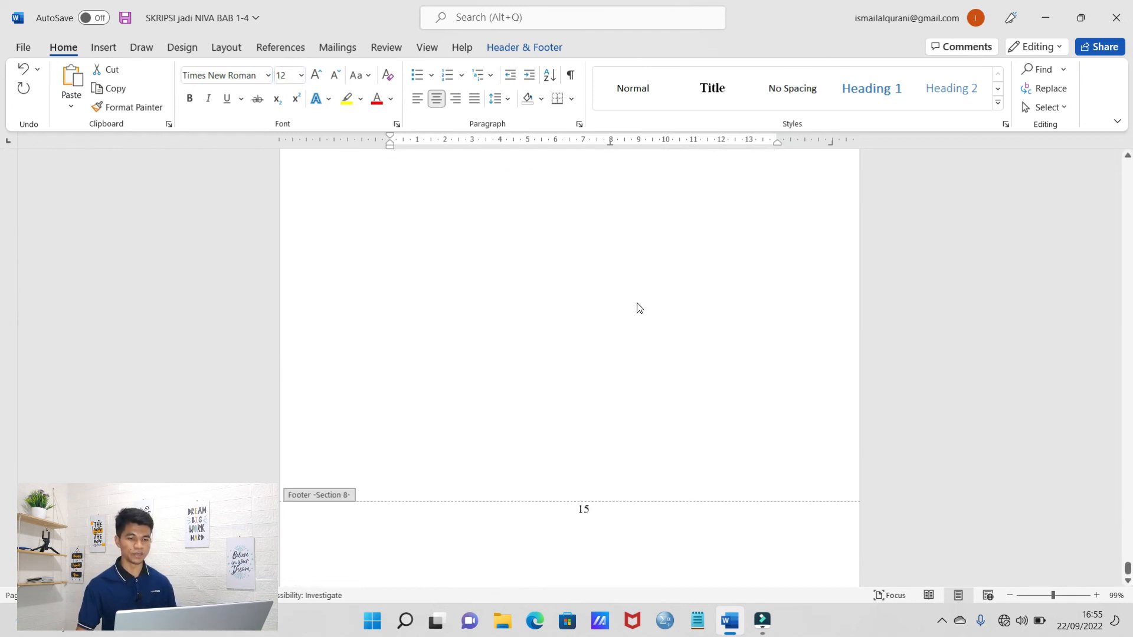
{"action": "scroll", "coordinate": [599, 490], "scroll_direction": "up", "scroll_amount": 8}
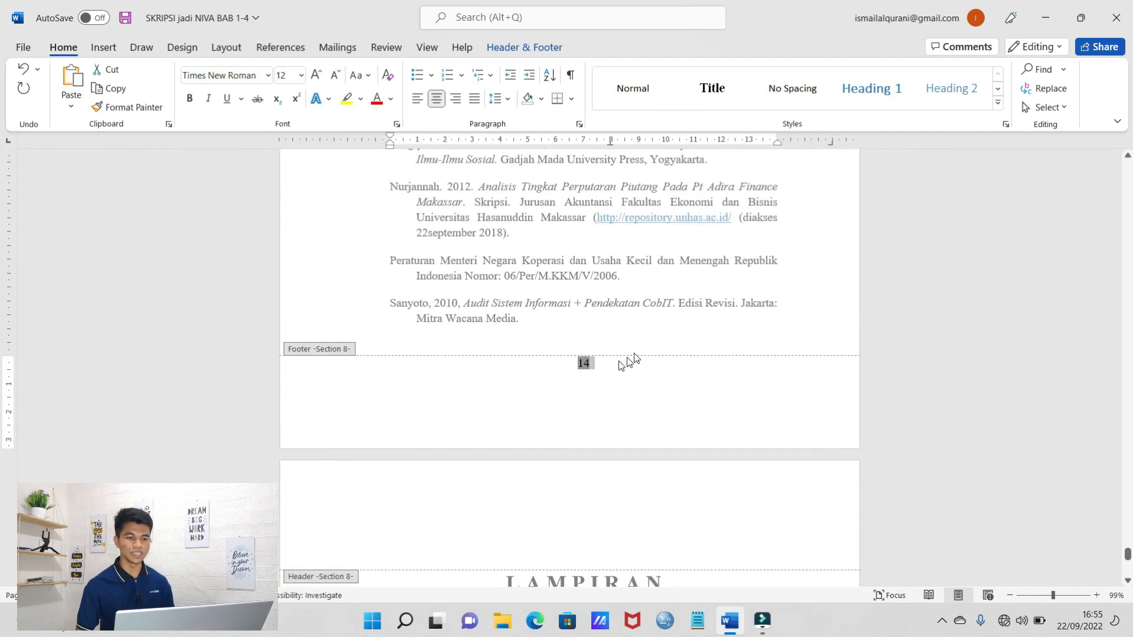
{"action": "left_click", "coordinate": [591, 370]}
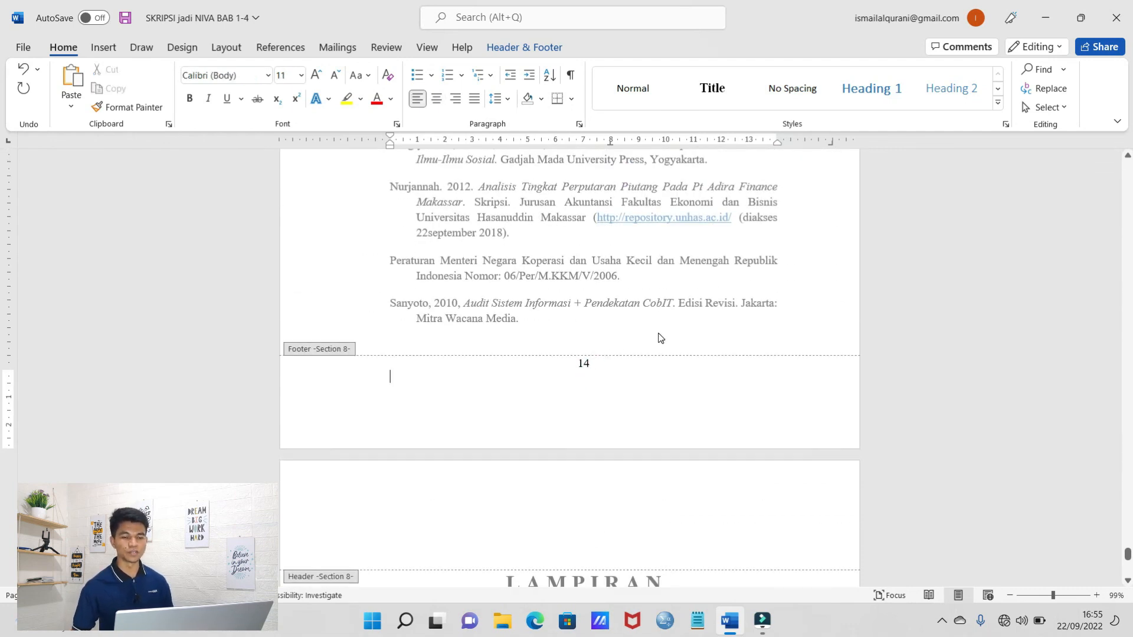
{"action": "scroll", "coordinate": [655, 345], "scroll_direction": "up", "scroll_amount": 5}
{"action": "scroll", "coordinate": [642, 354], "scroll_direction": "down", "scroll_amount": 3}
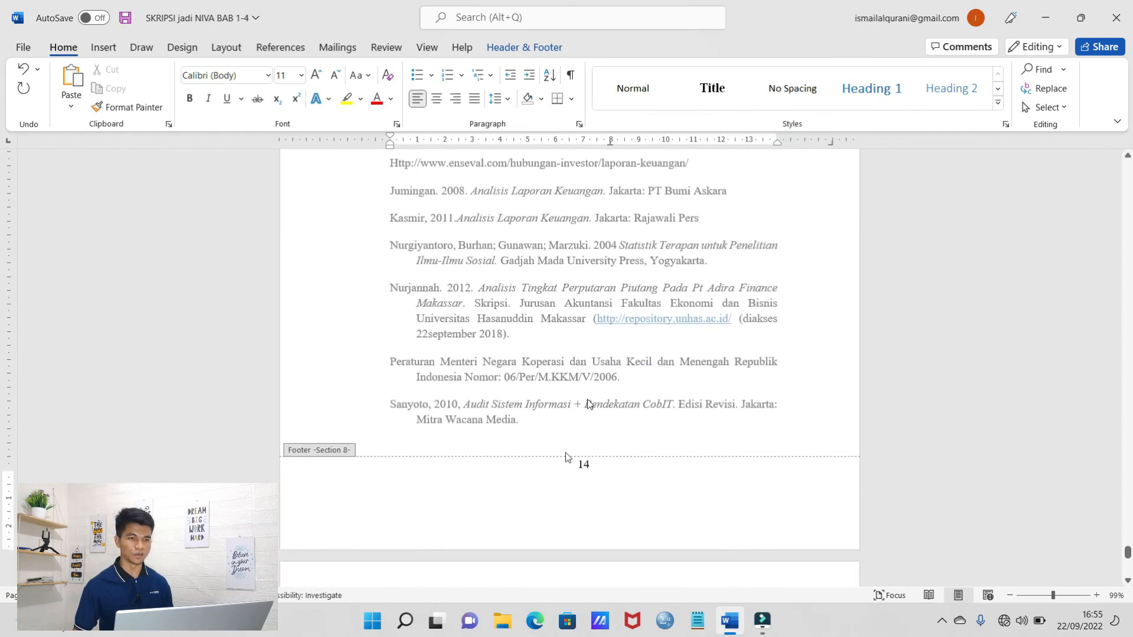
{"action": "scroll", "coordinate": [622, 466], "scroll_direction": "up", "scroll_amount": 4}
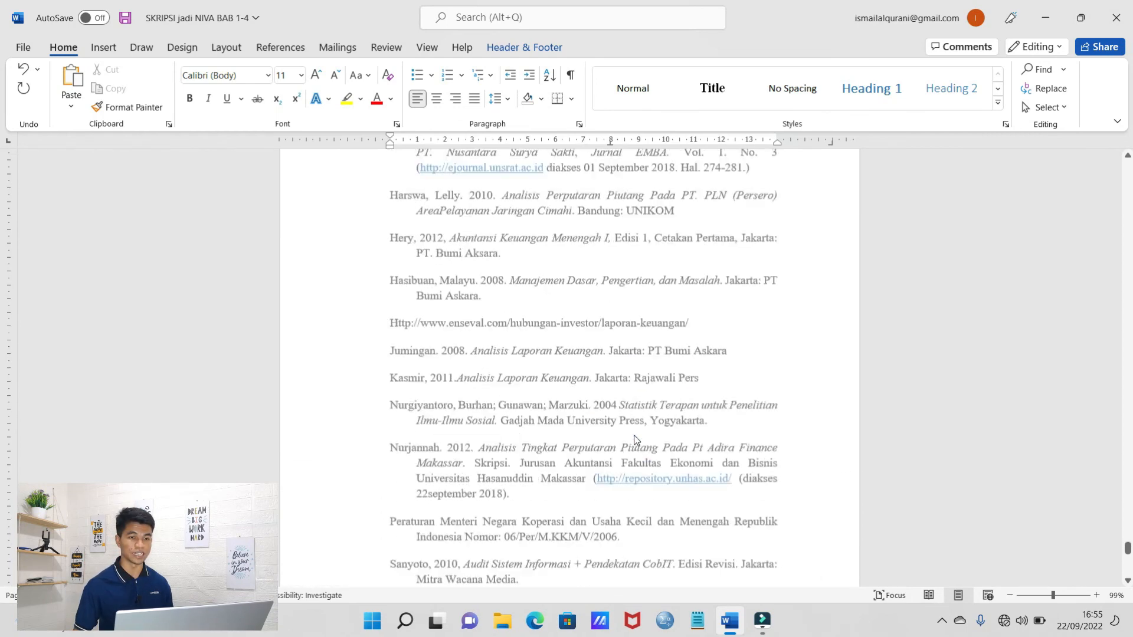
{"action": "left_click", "coordinate": [519, 51]}
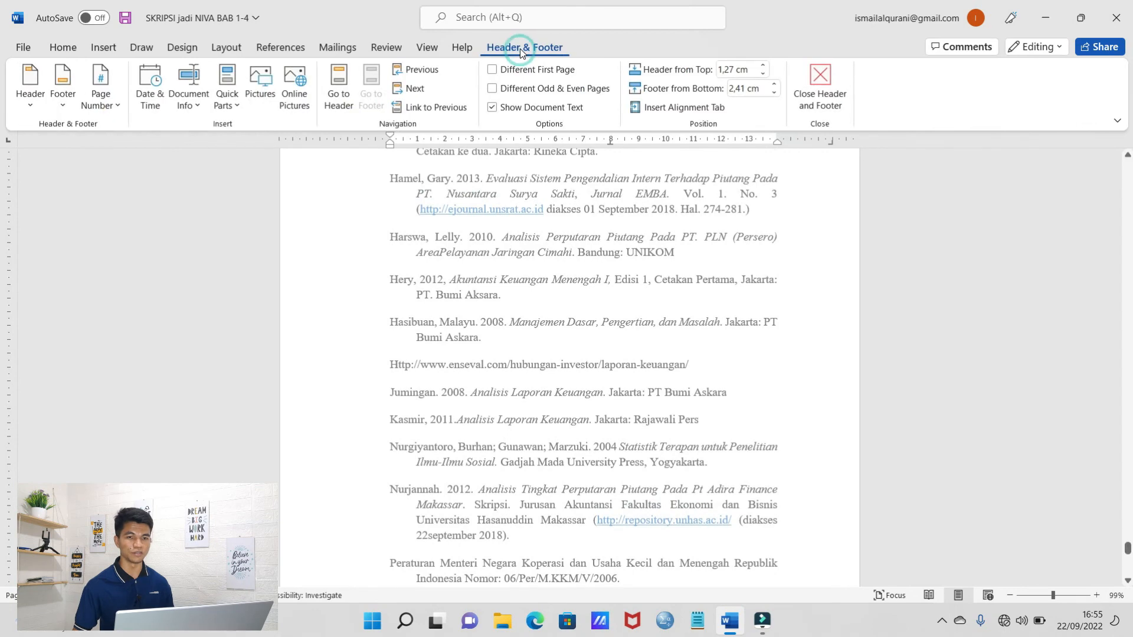
{"action": "left_click", "coordinate": [831, 82]}
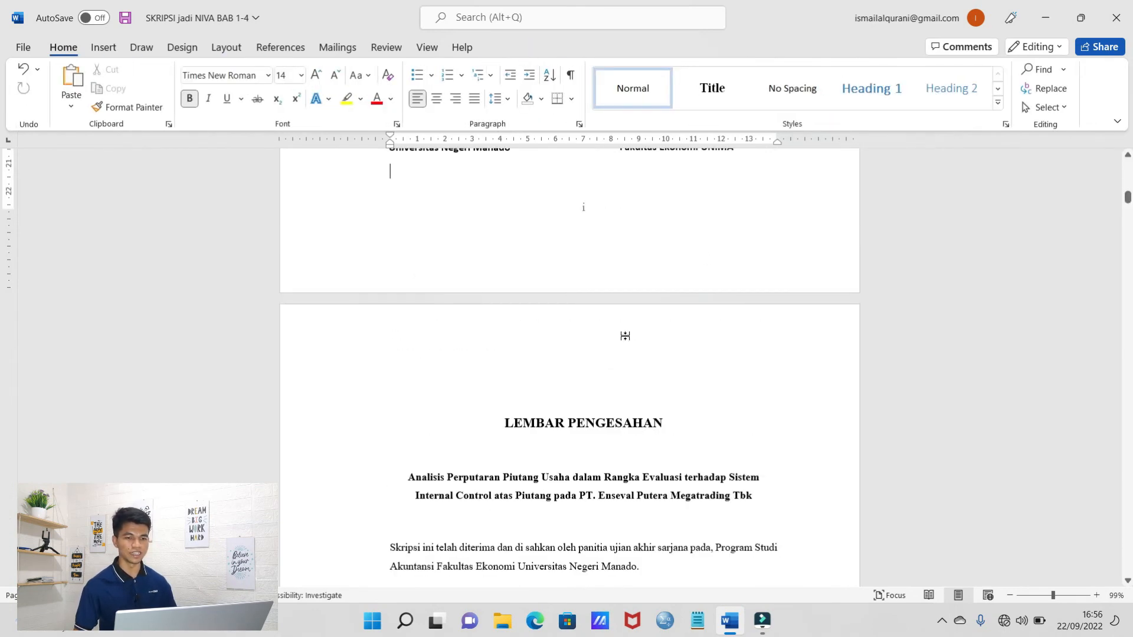
- Review the LEMBAR PERSETUJUAN page and the Roman page number in its footer
{"action": "scroll", "coordinate": [625, 336], "scroll_direction": "up", "scroll_amount": 4}
{"action": "scroll", "coordinate": [631, 349], "scroll_direction": "down", "scroll_amount": 2}
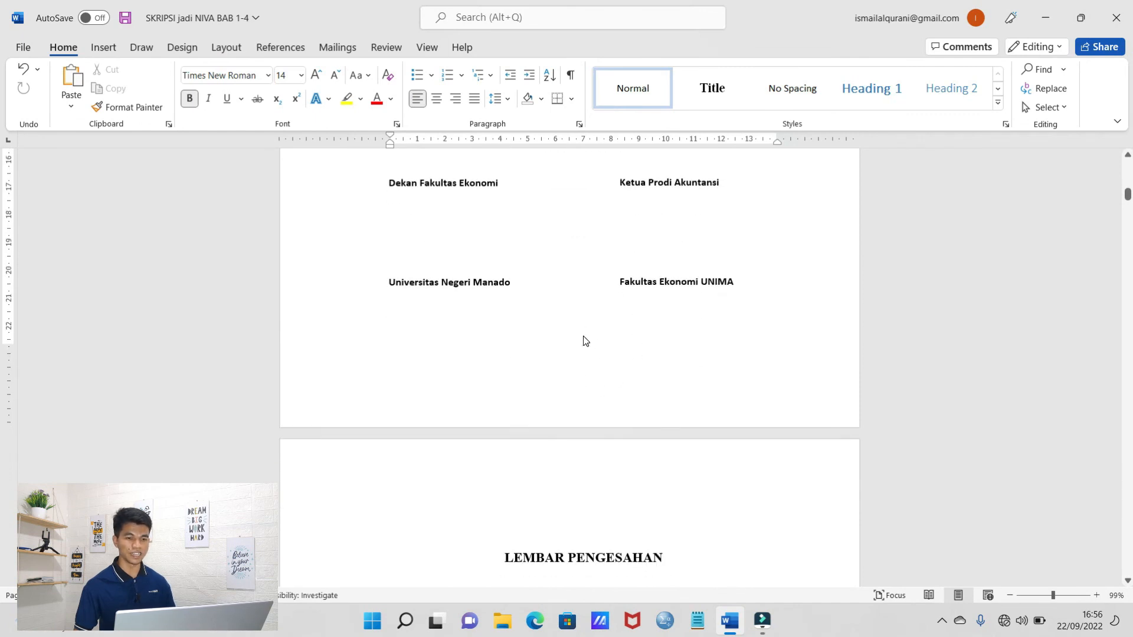
{"action": "scroll", "coordinate": [665, 304], "scroll_direction": "down", "scroll_amount": 2}
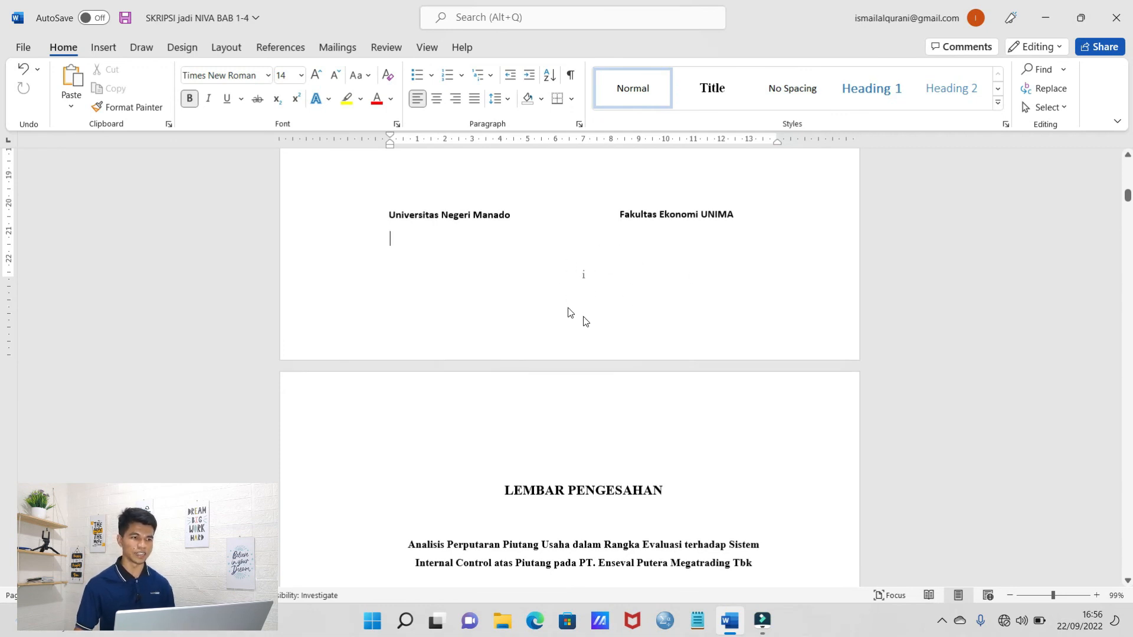
{"action": "scroll", "coordinate": [705, 289], "scroll_direction": "down", "scroll_amount": 5}
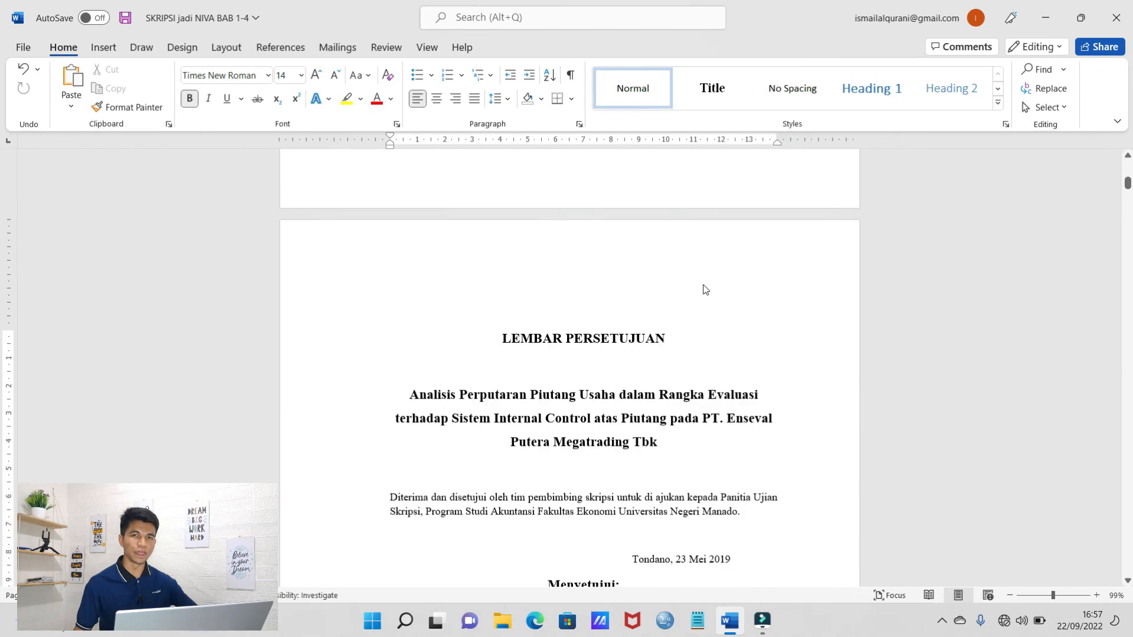
{"action": "scroll", "coordinate": [705, 289], "scroll_direction": "down", "scroll_amount": 2}
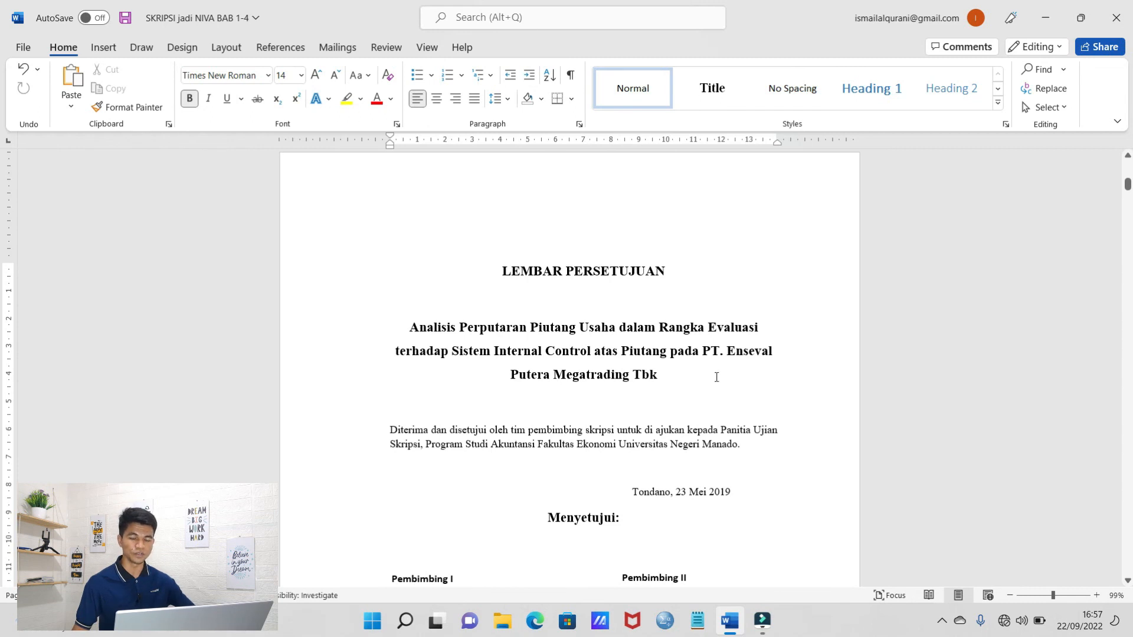
{"action": "scroll", "coordinate": [717, 378], "scroll_direction": "down", "scroll_amount": 12}
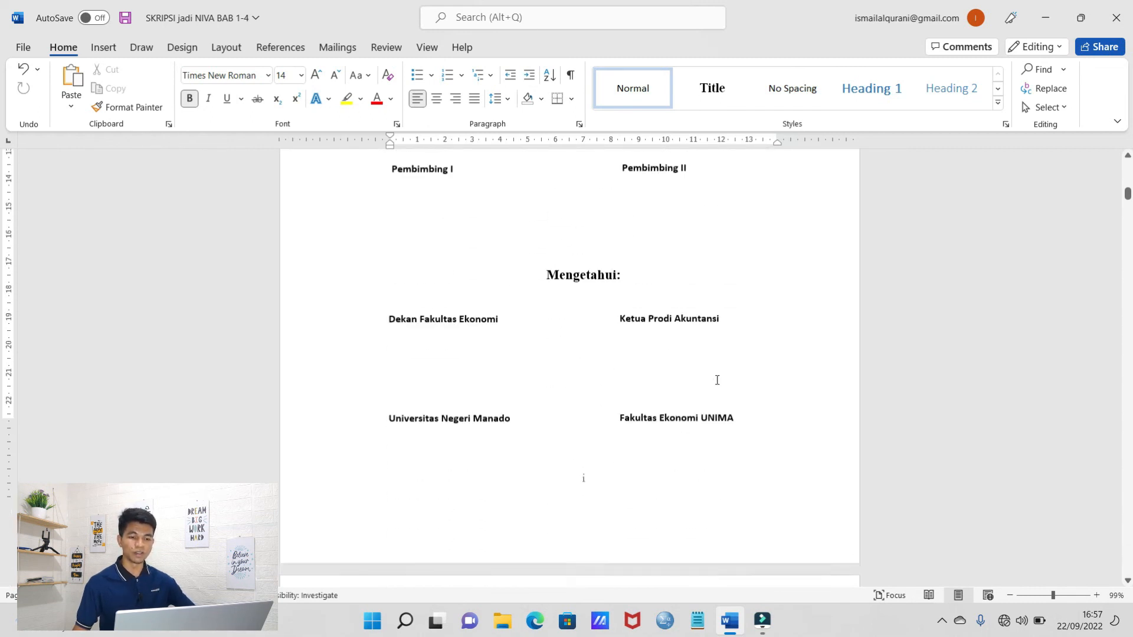
{"action": "scroll", "coordinate": [718, 380], "scroll_direction": "down", "scroll_amount": 2}
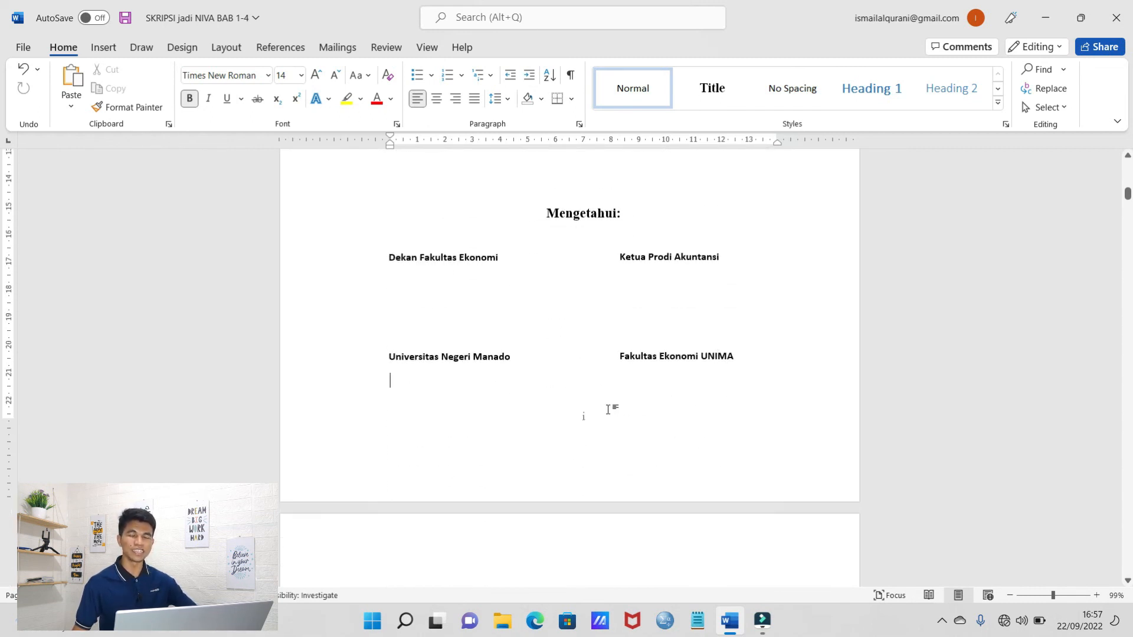